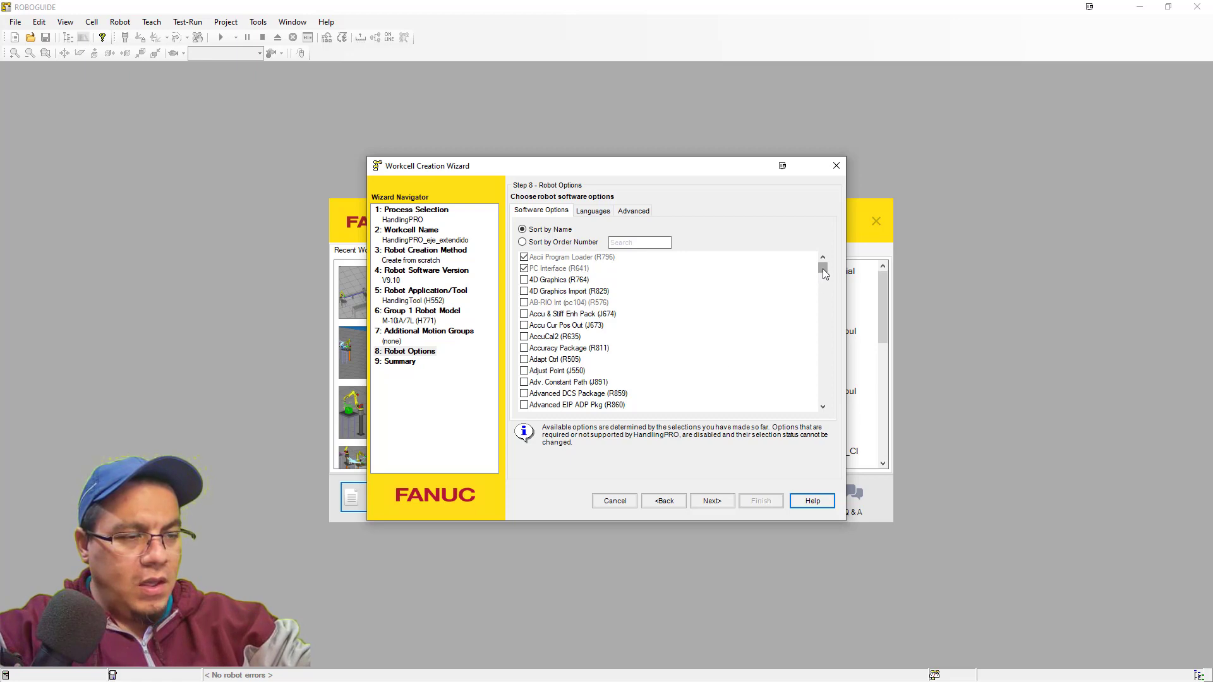
# Add the Extended Axis Control (J518) software option to the robot and finish creating the workcell.
pyautogui.moveTo(822, 268); pyautogui.dragTo(824, 303)
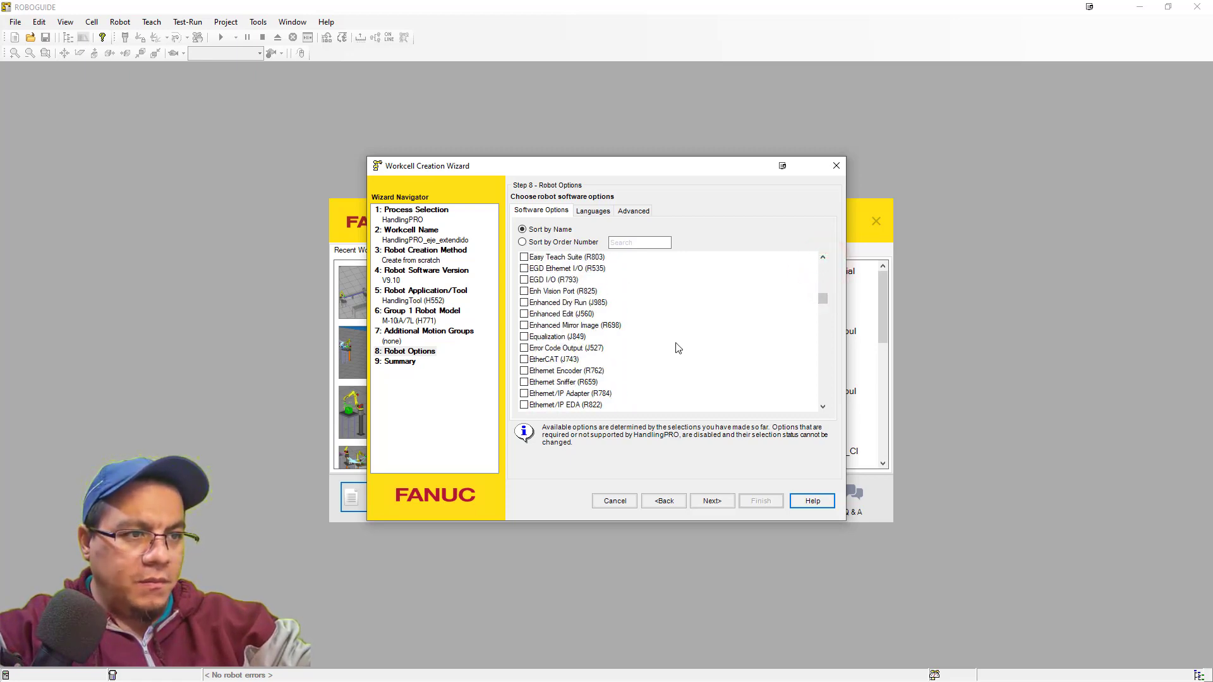
pyautogui.scroll(-5, 676, 346)
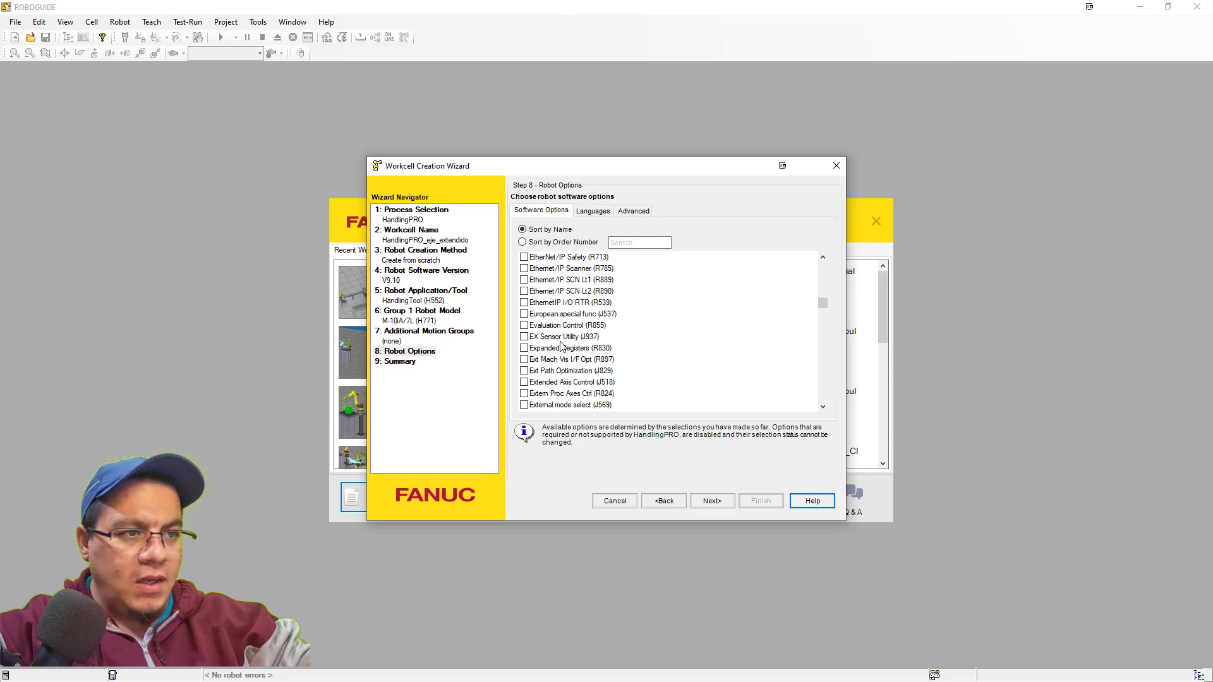
pyautogui.click(555, 382)
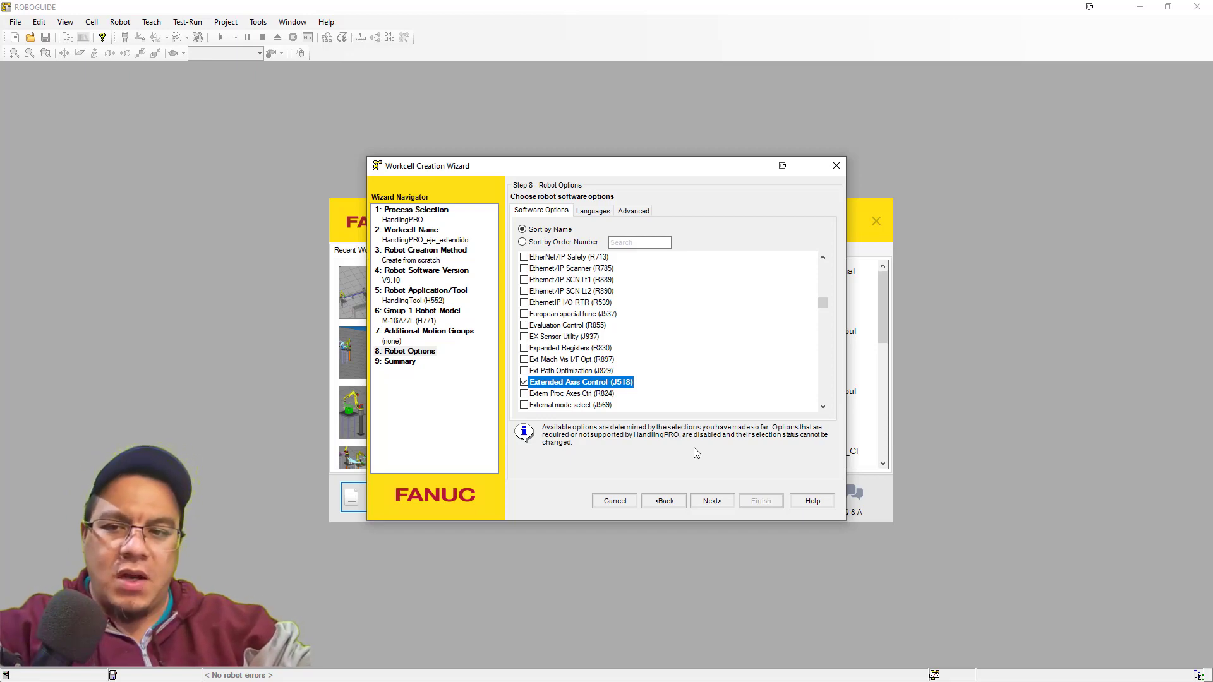
pyautogui.click(713, 501)
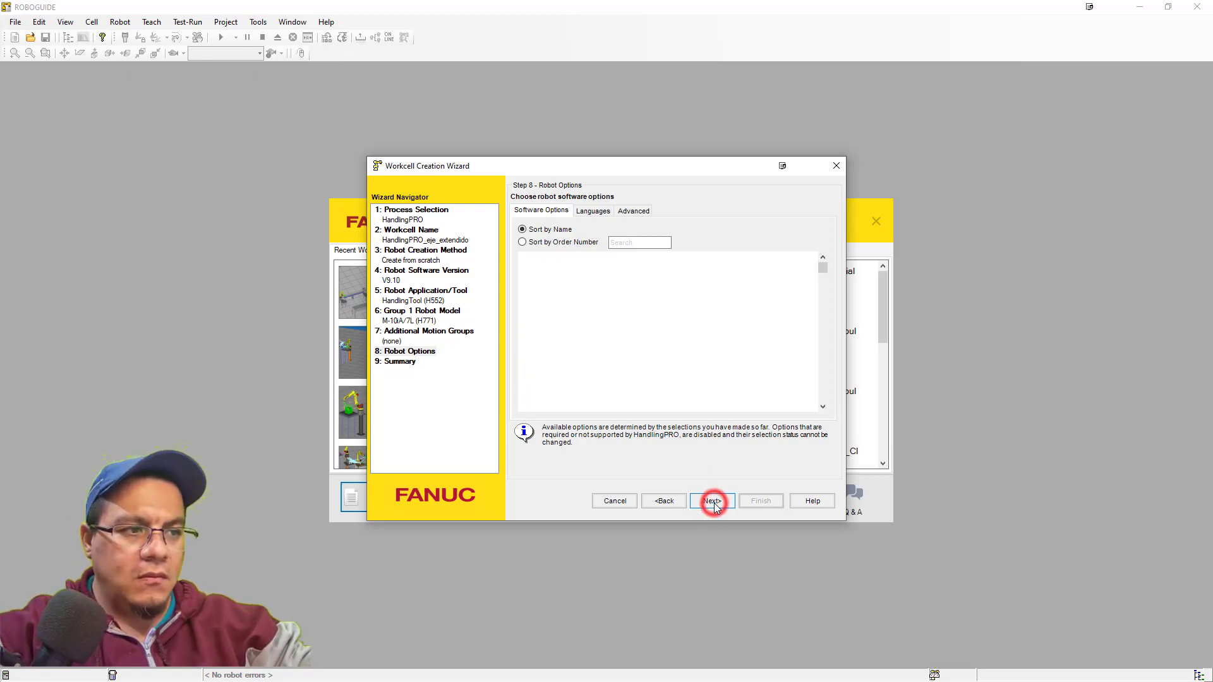
pyautogui.click(759, 501)
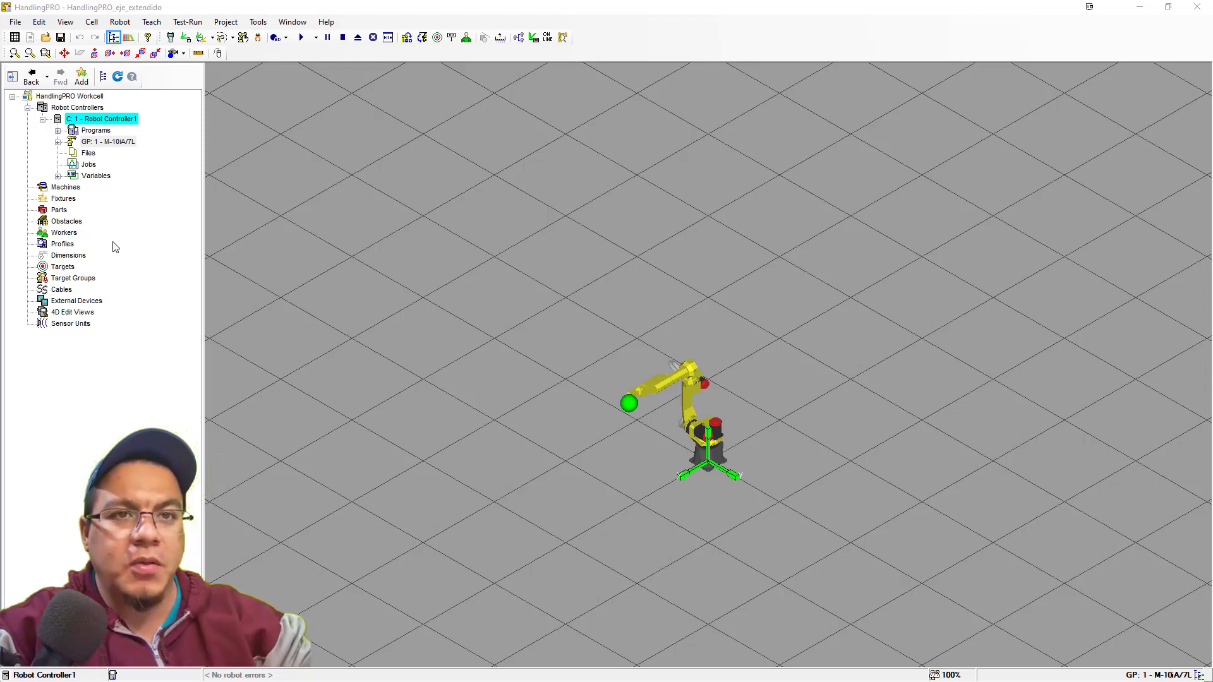
# Open the M-10iA/7L robot's properties and start serializing it as a modification of the existing robot.
pyautogui.click(57, 142)
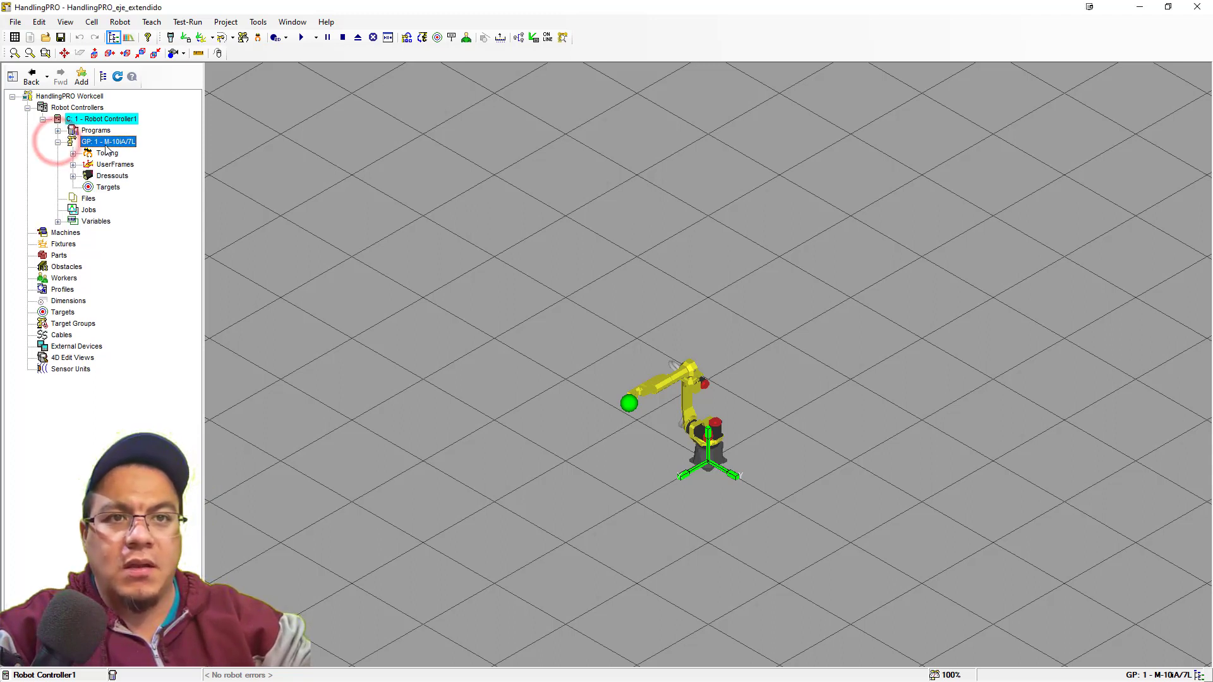
pyautogui.doubleClick(109, 141)
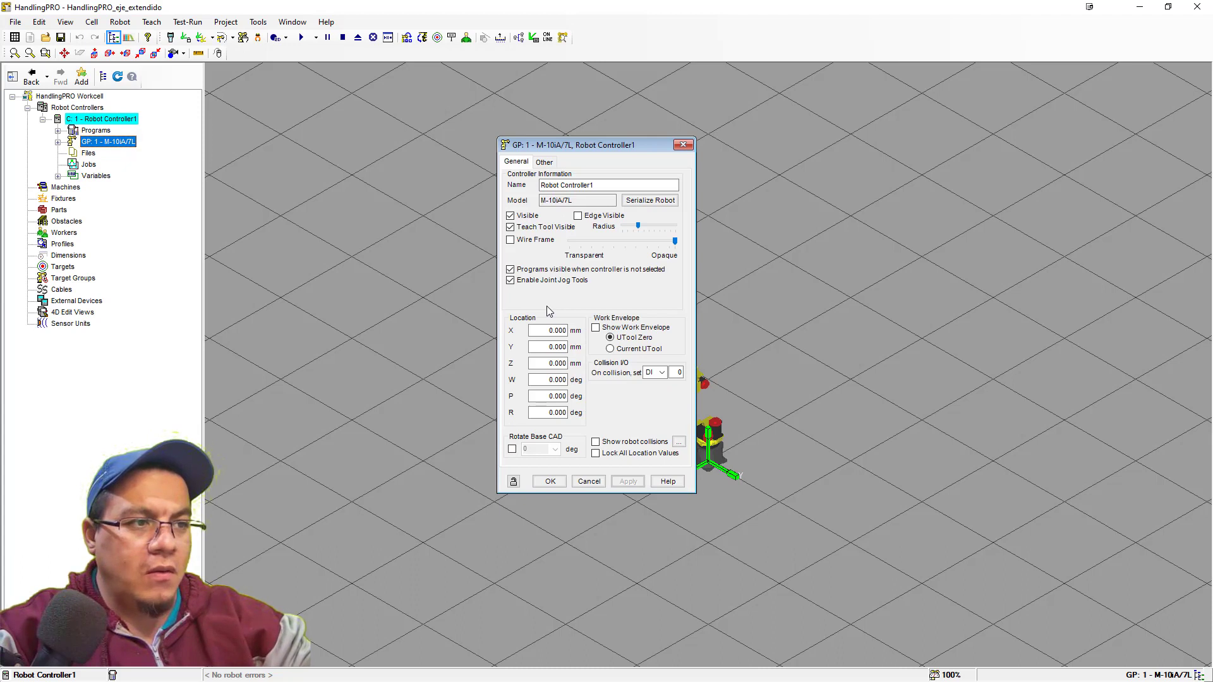
pyautogui.click(647, 202)
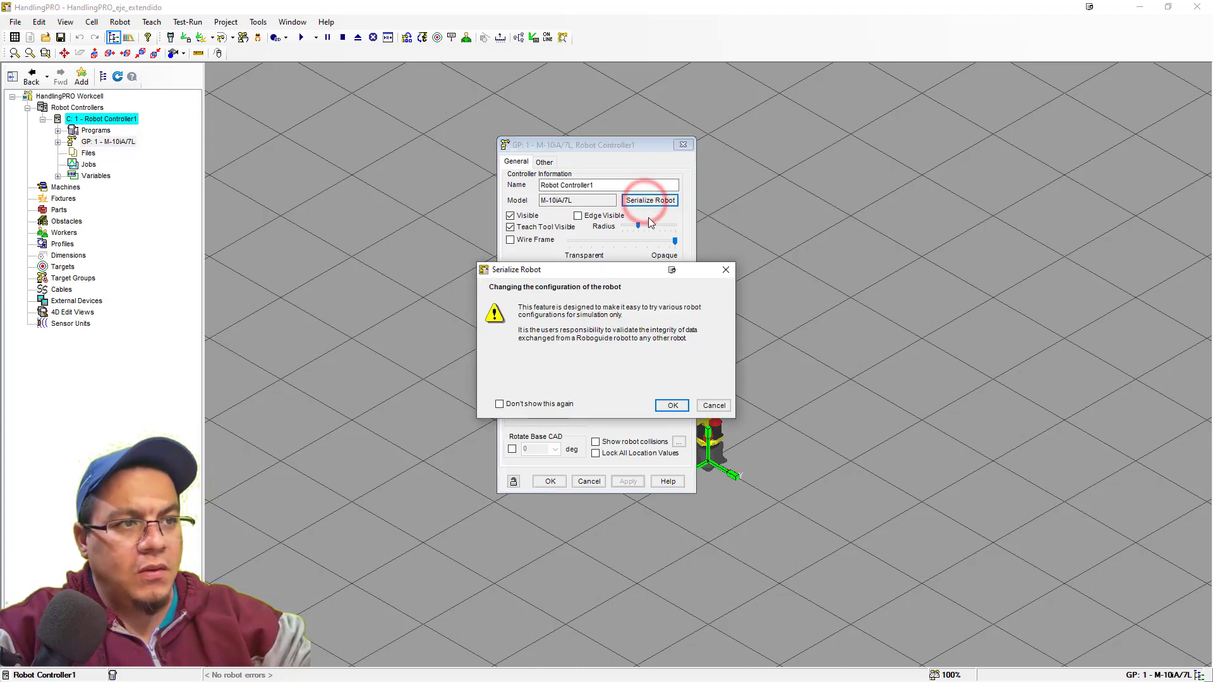
pyautogui.click(671, 407)
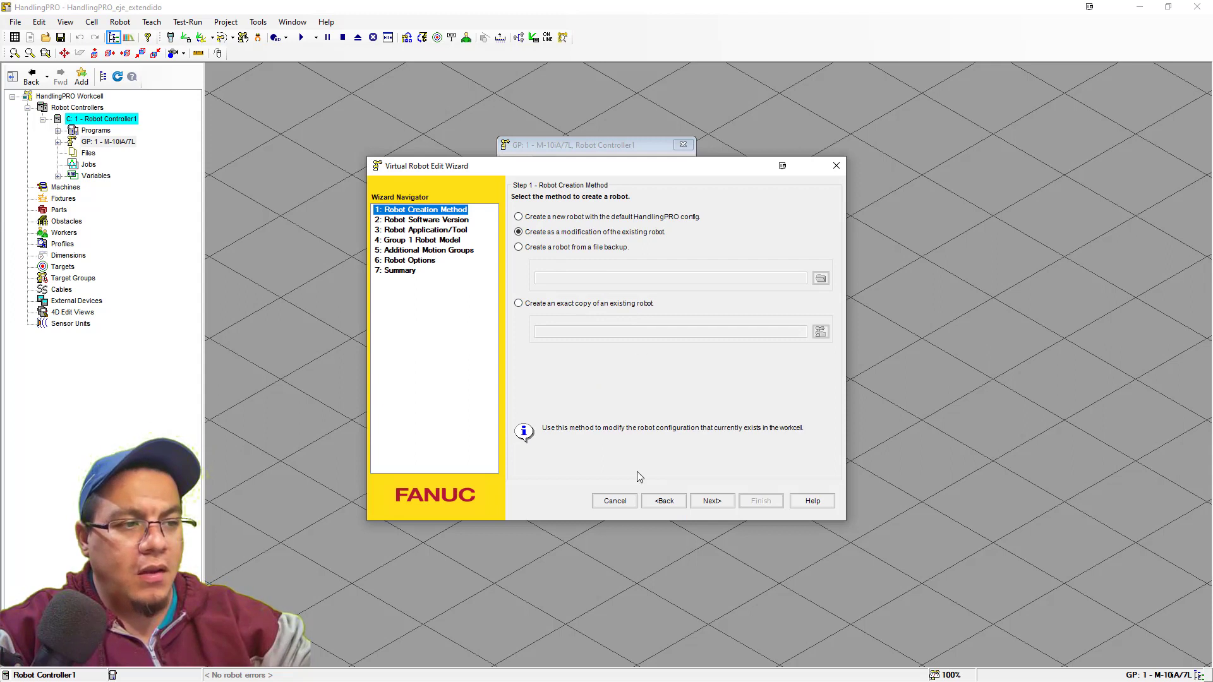
pyautogui.click(711, 502)
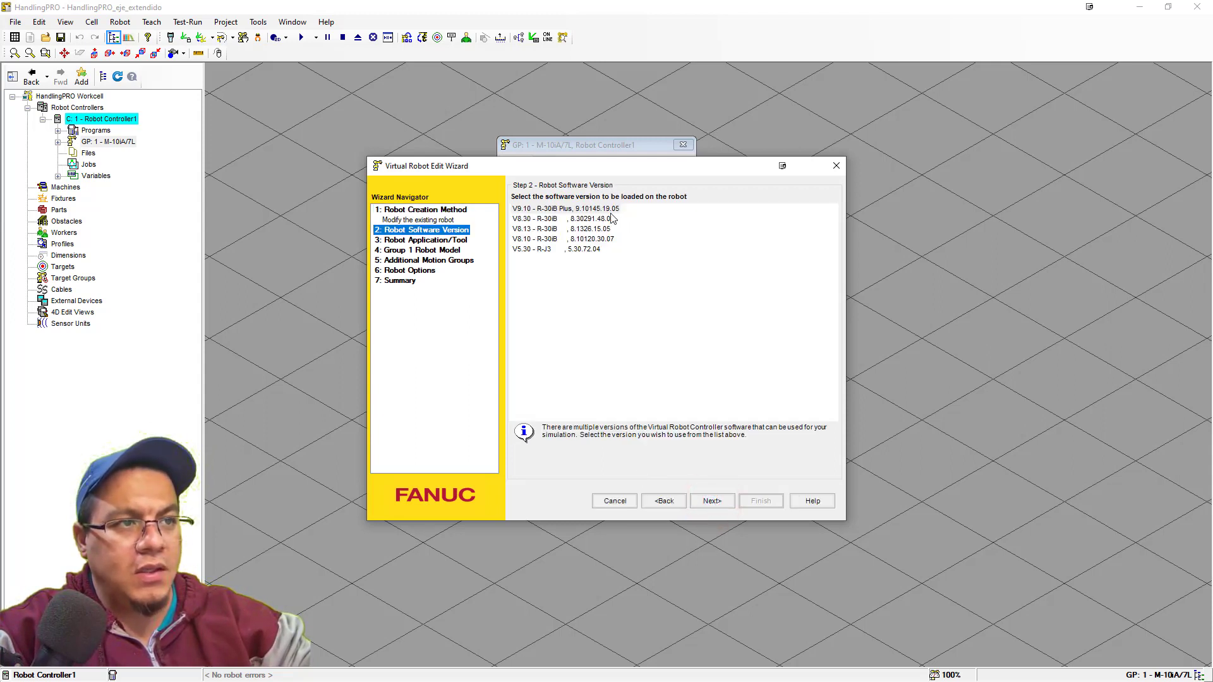
# Examine the robot options available for V9.10, HandlingTool (H552) and M-10iA/7L, and cancel the robot edit.
pyautogui.click(604, 208)
pyautogui.click(715, 501)
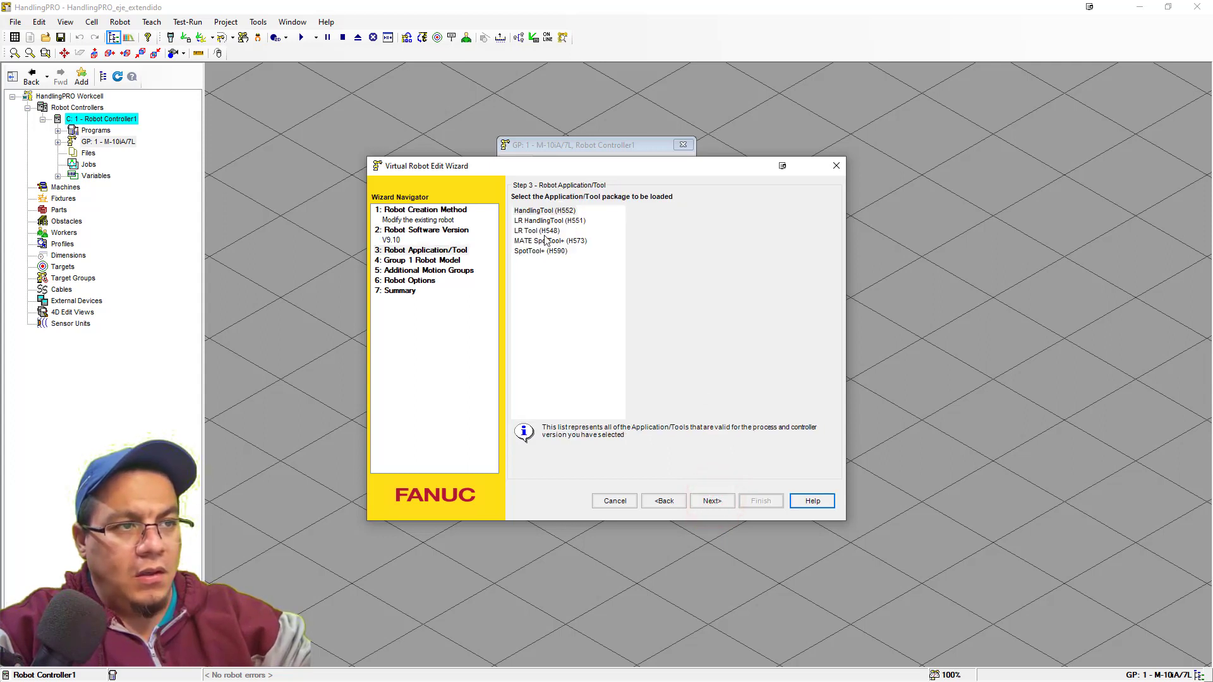
pyautogui.click(544, 210)
pyautogui.click(709, 501)
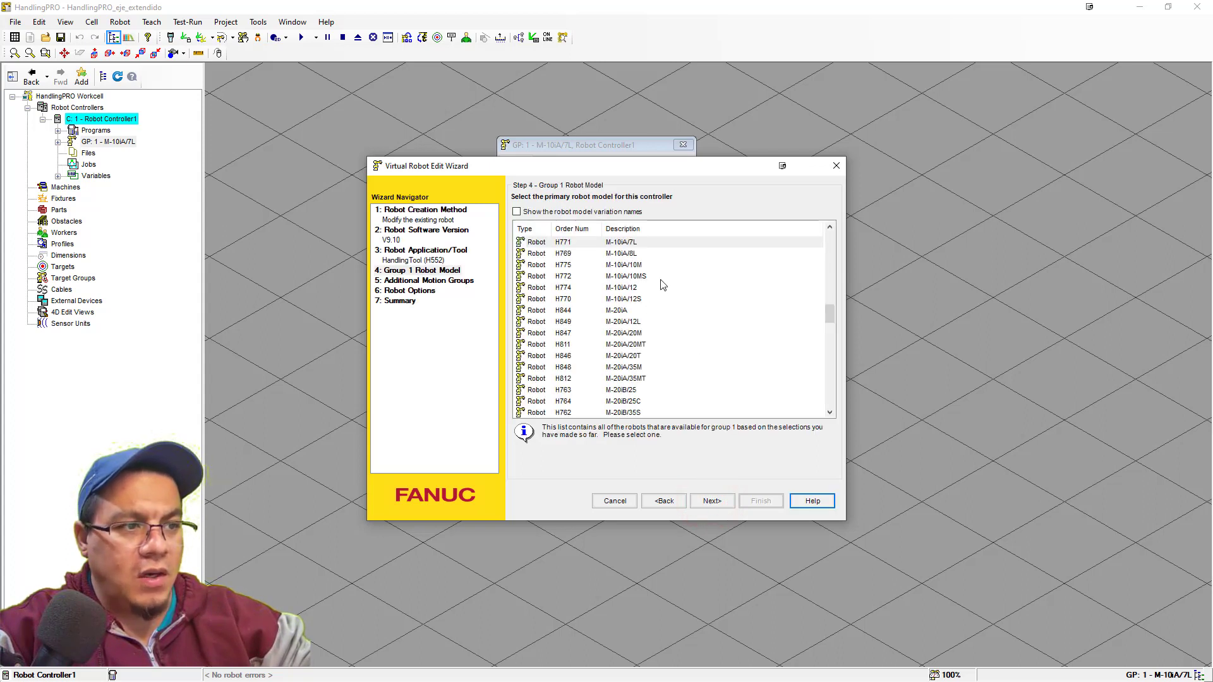
pyautogui.click(712, 503)
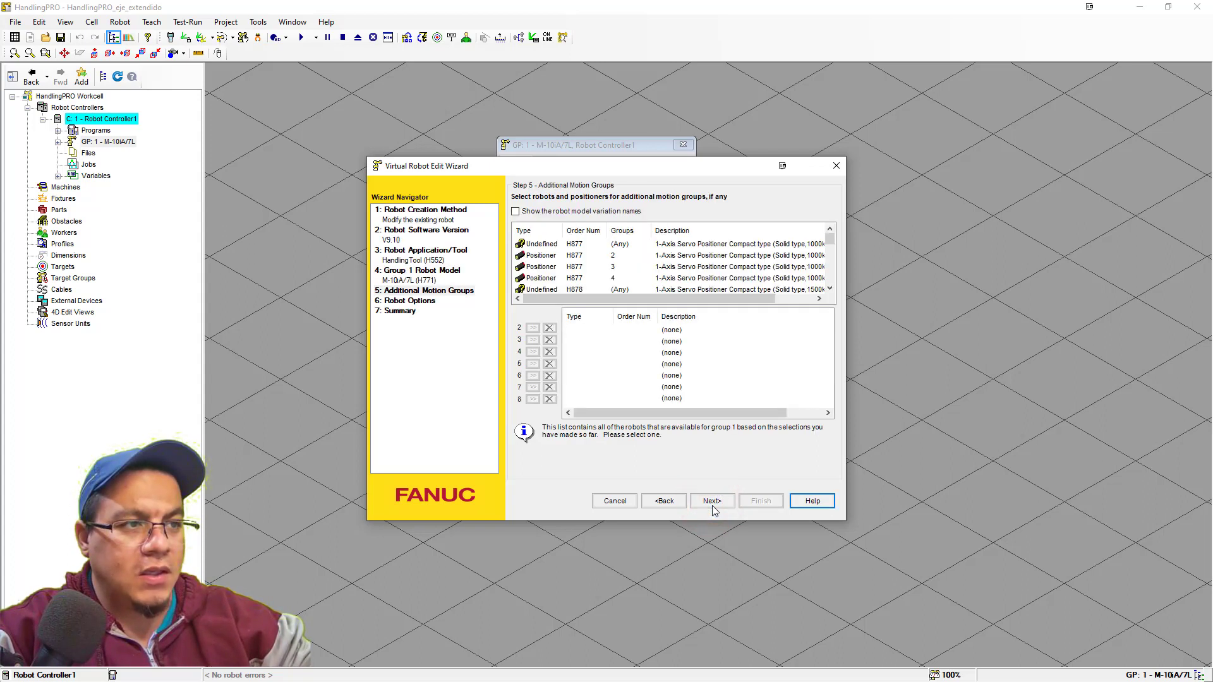
pyautogui.click(712, 502)
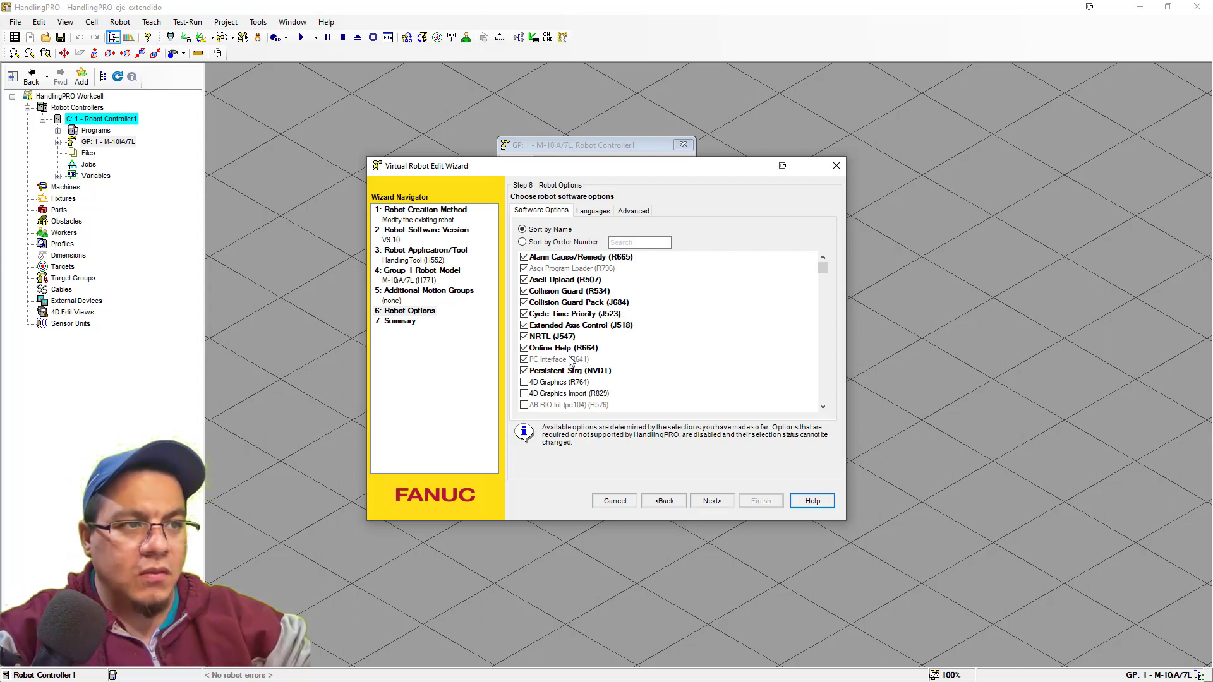
pyautogui.moveTo(821, 268); pyautogui.dragTo(824, 395)
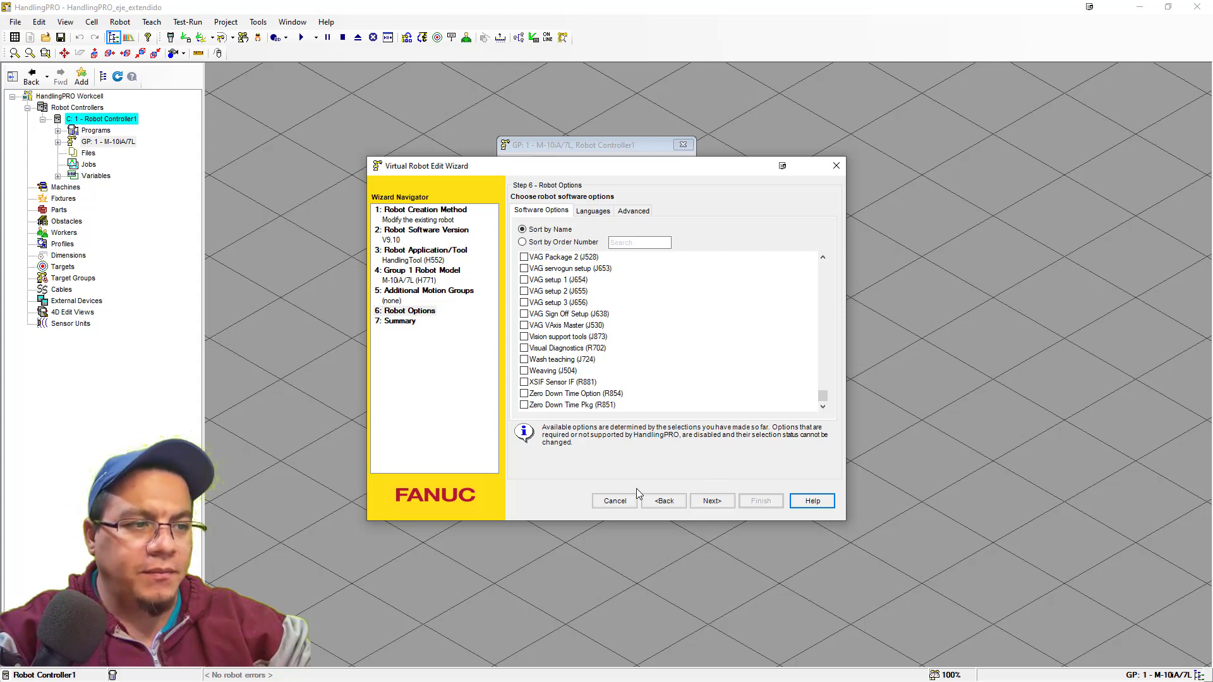
pyautogui.click(619, 500)
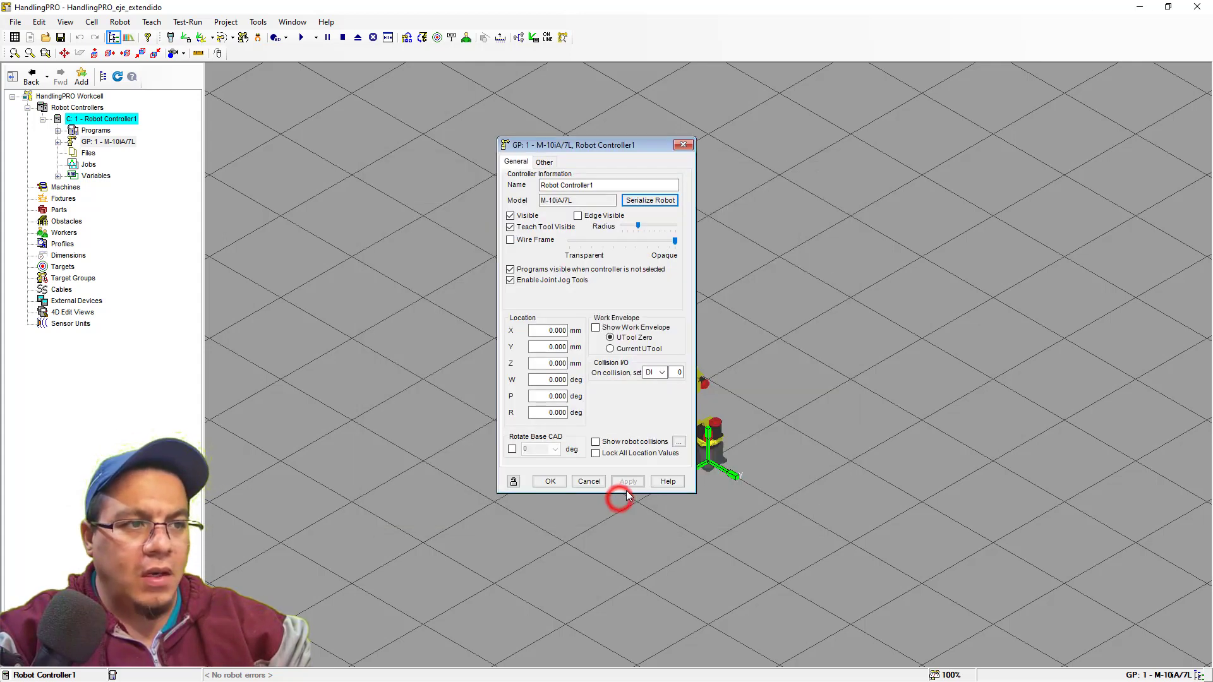
pyautogui.click(588, 482)
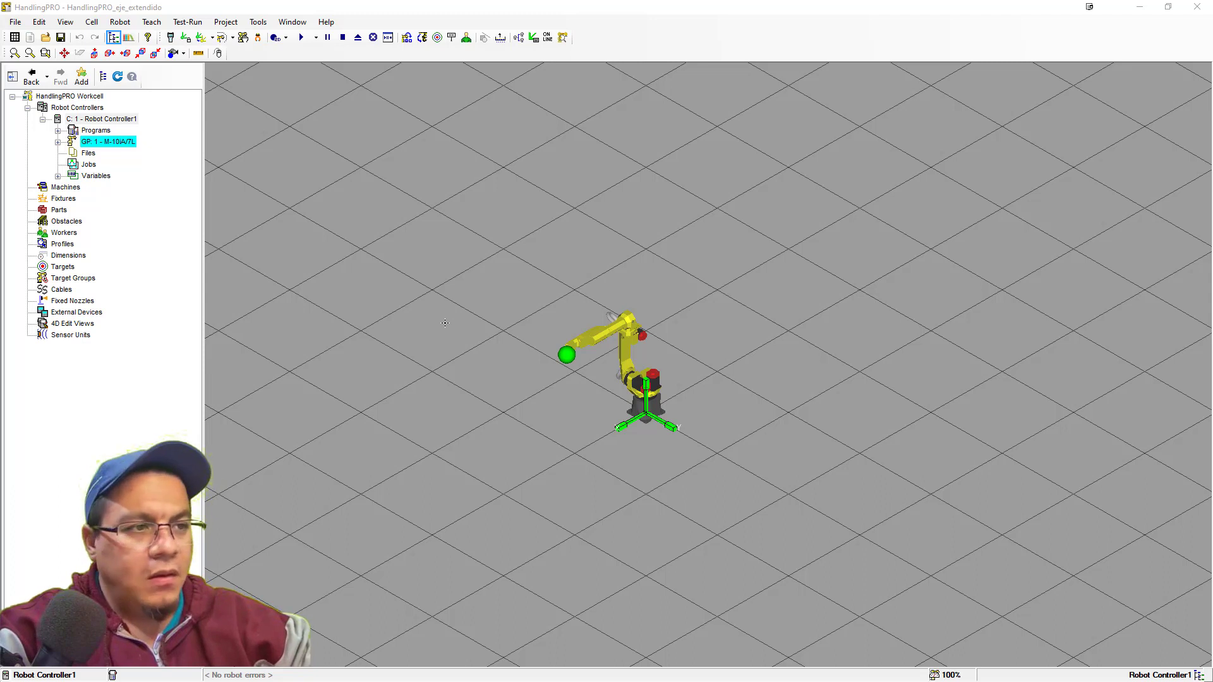
# Restart the robot controller in Controlled Start mode.
pyautogui.click(119, 22)
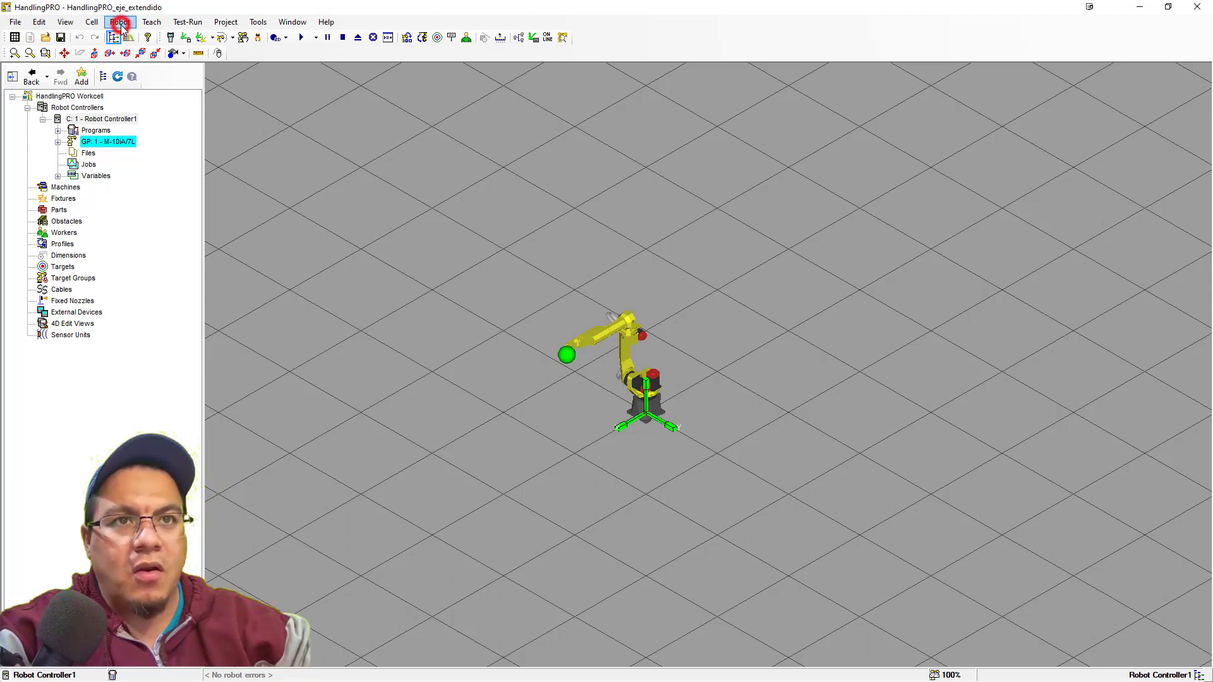
pyautogui.click(197, 218)
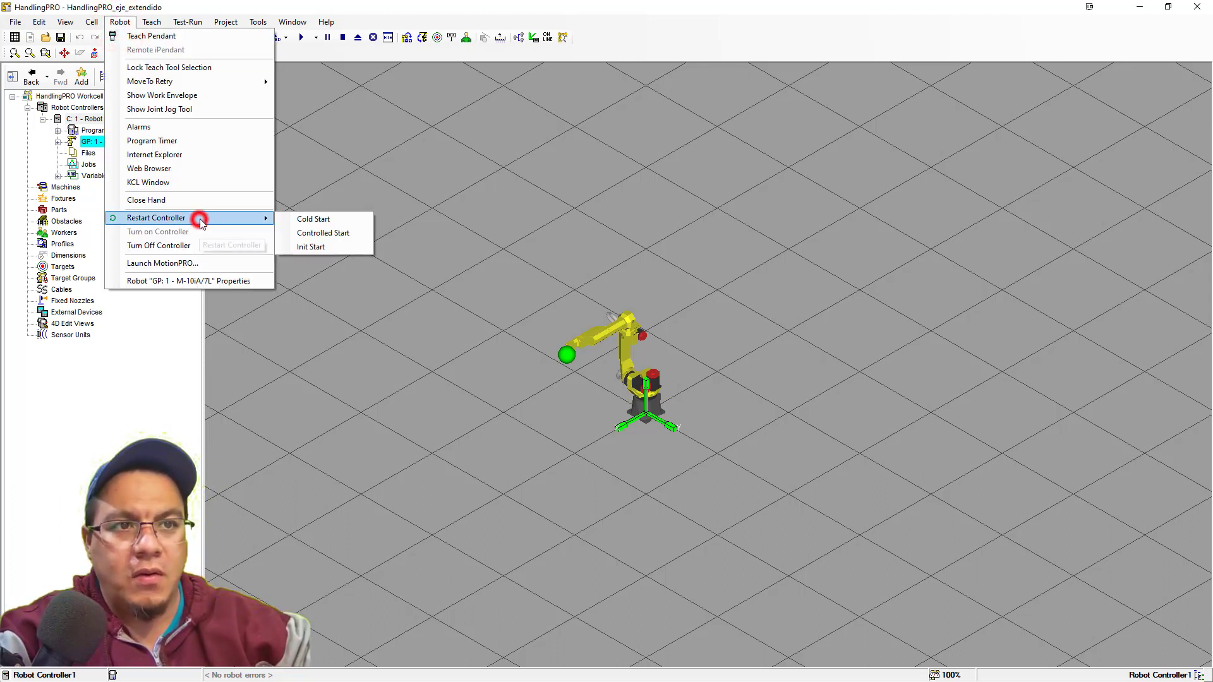
pyautogui.click(341, 238)
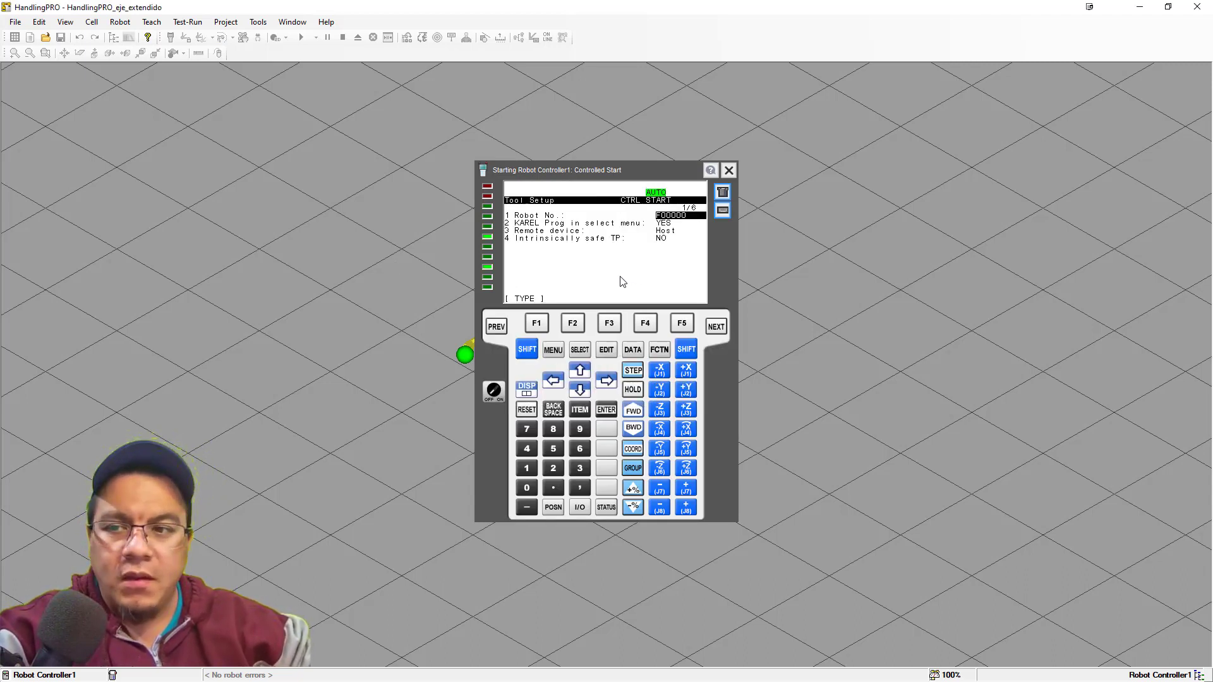
# Open the MAINTENANCE screen on the controlled-start teach pendant.
pyautogui.click(620, 282)
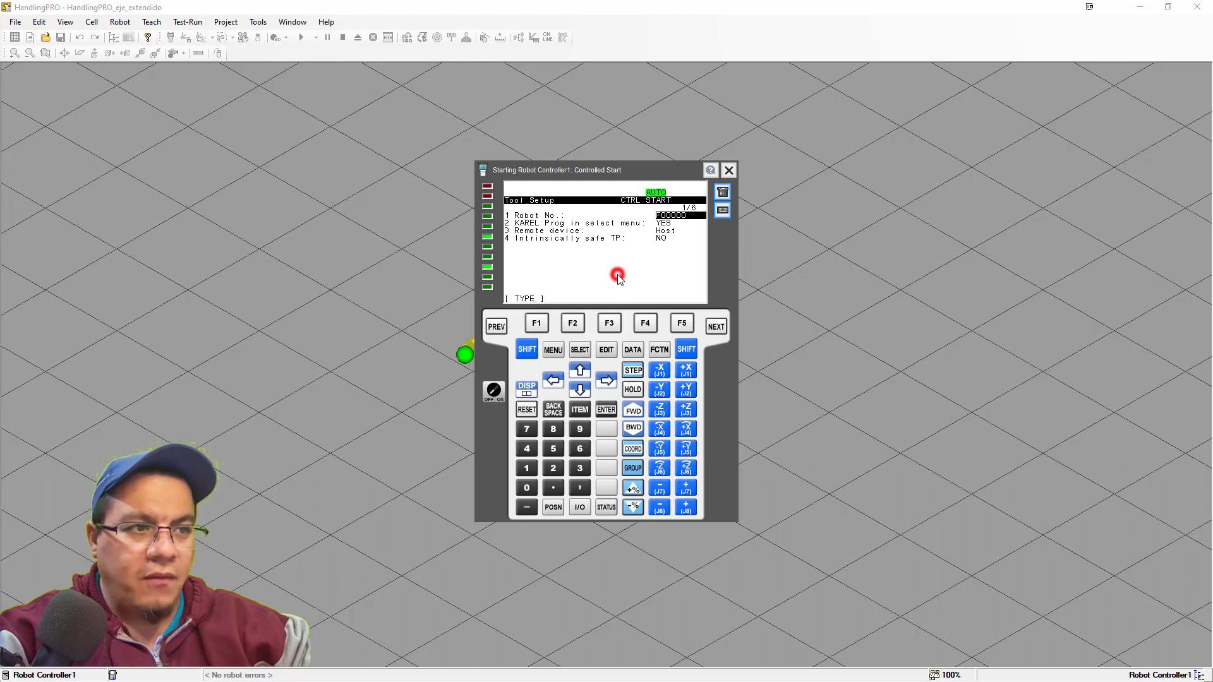
pyautogui.click(553, 349)
pyautogui.press('Down')
pyautogui.press('Down')
pyautogui.press('Down')
pyautogui.press('Down')
pyautogui.press('Down')
pyautogui.press('Down')
pyautogui.press('Down')
pyautogui.press('Down')
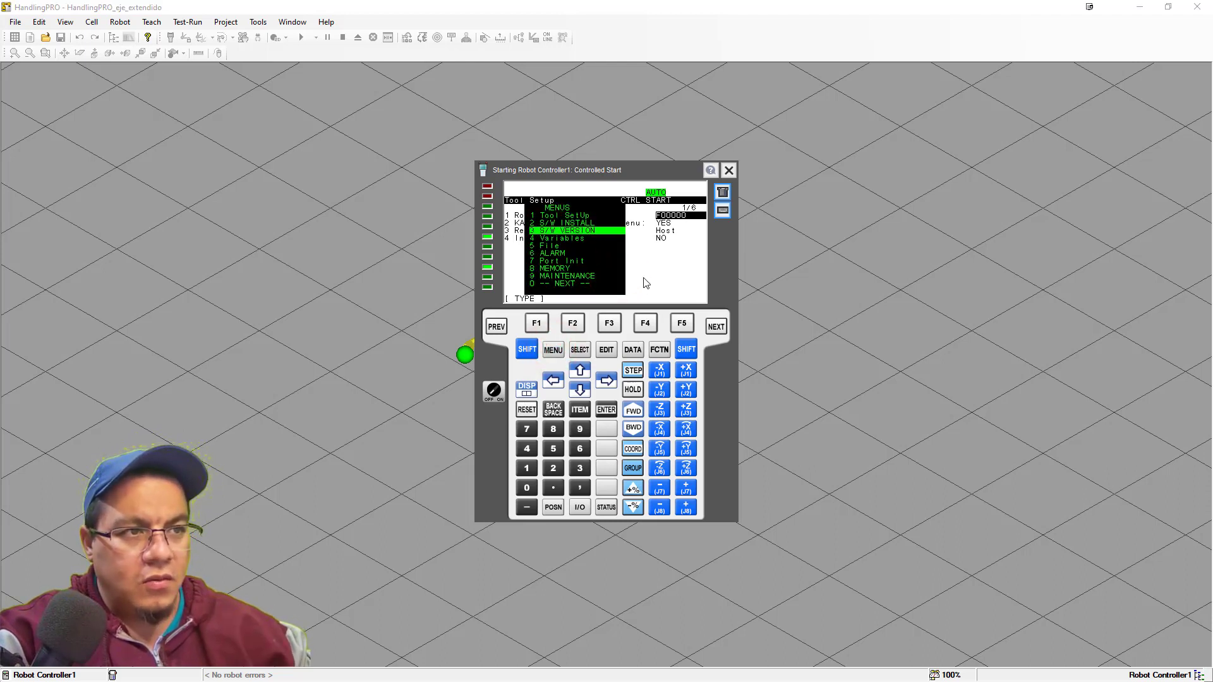
pyautogui.press('Return')
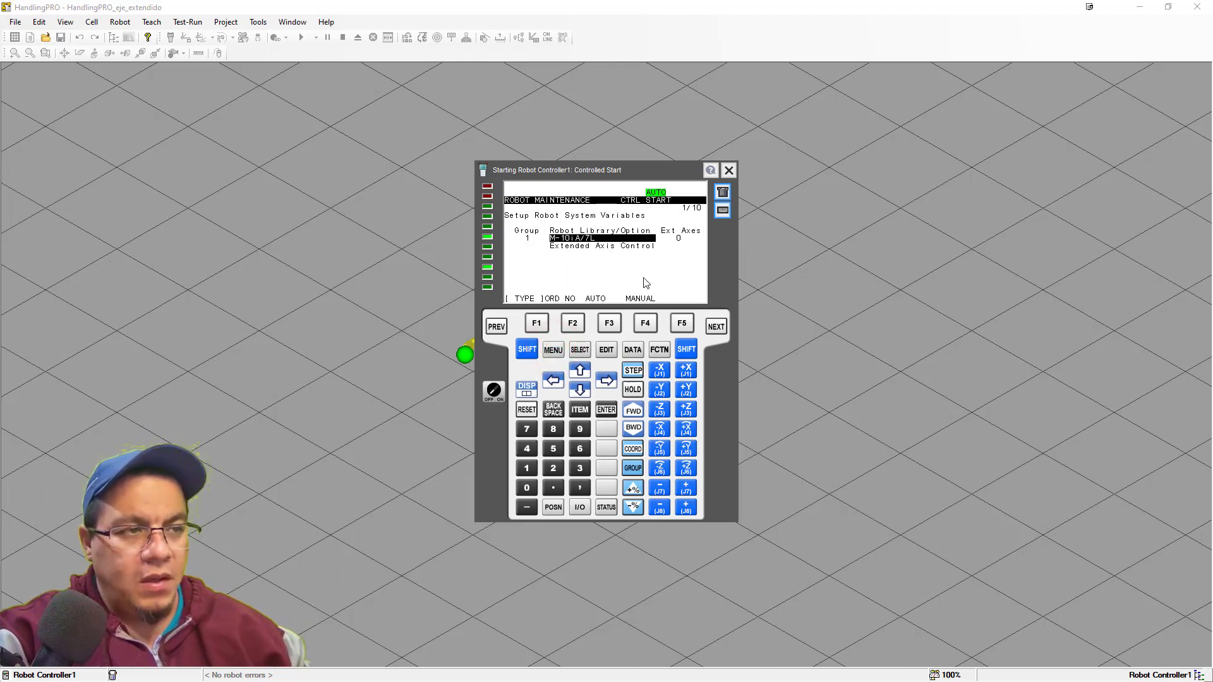
# Start the manual setup of Extended Axis Control and select Group 1.
pyautogui.press('Down')
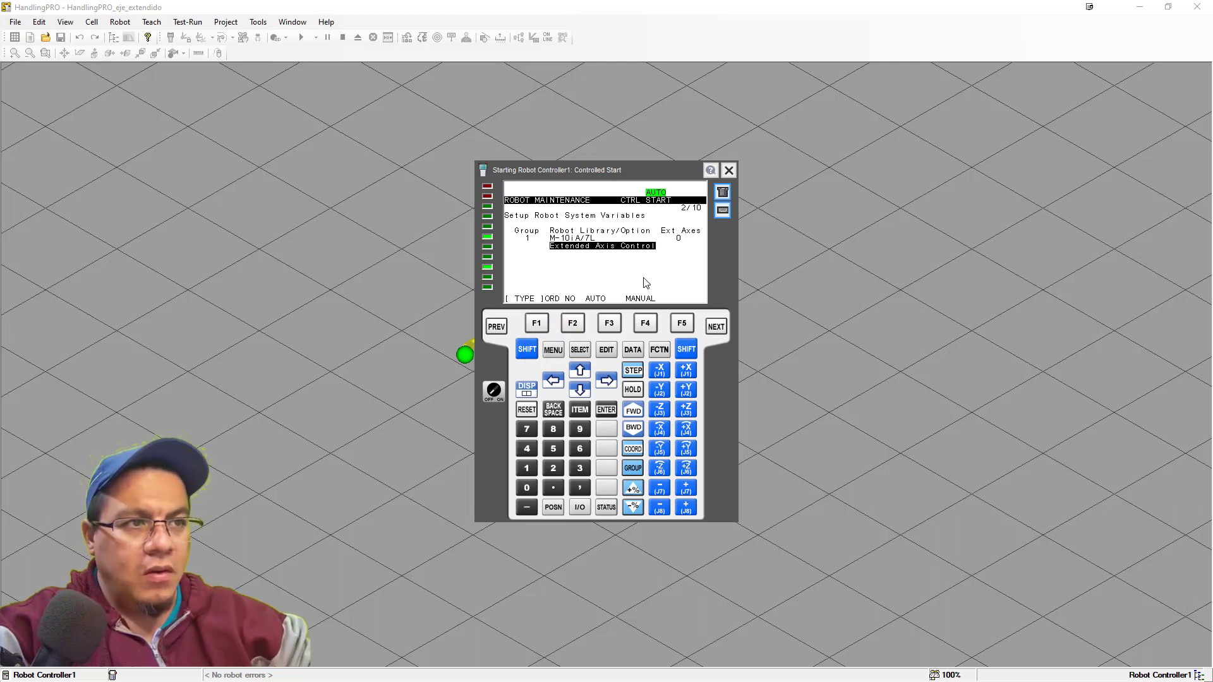
pyautogui.click(645, 323)
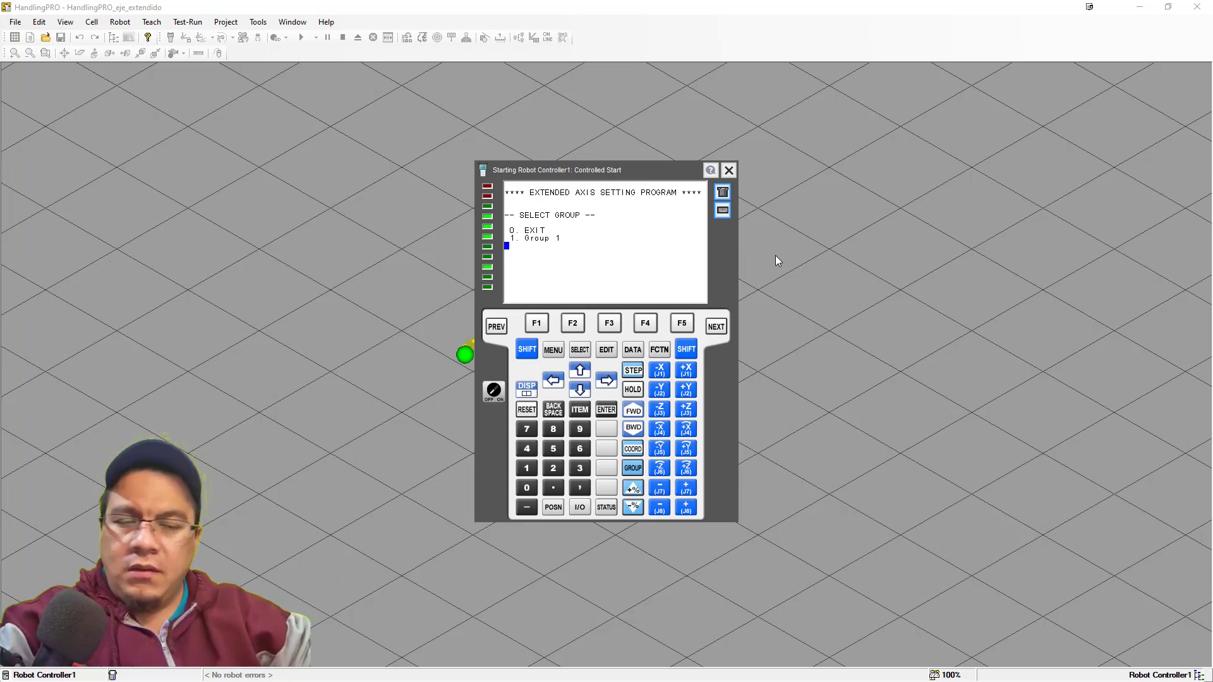
pyautogui.click(529, 470)
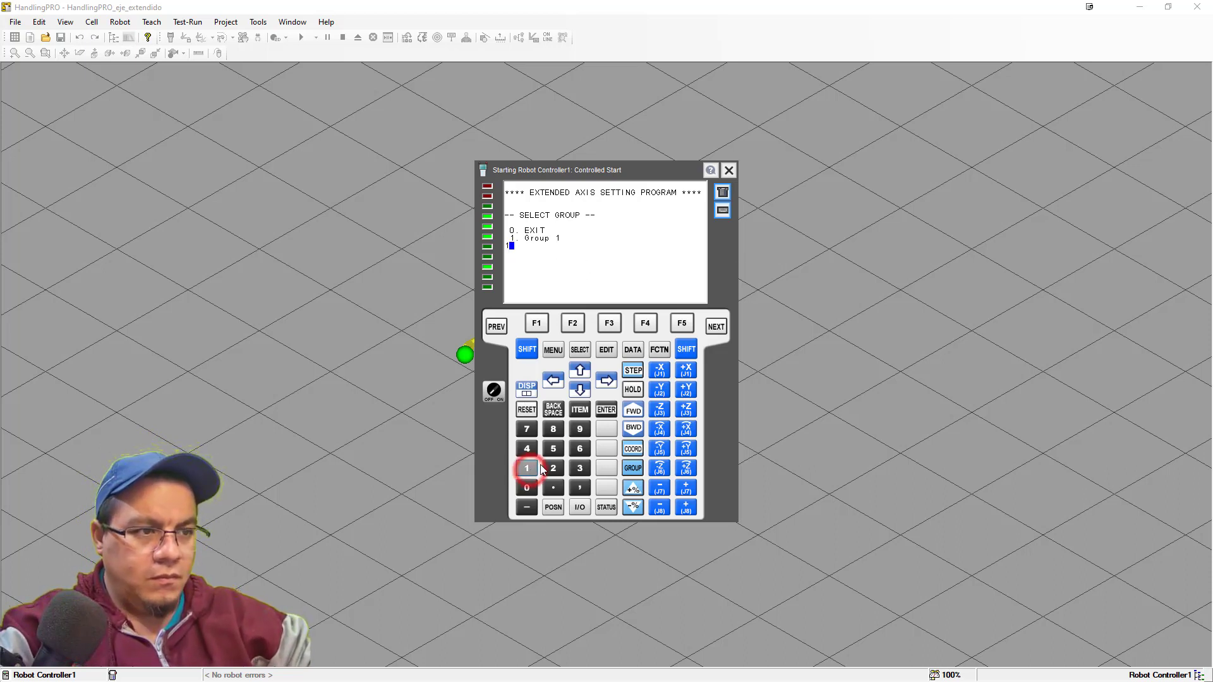
pyautogui.click(605, 411)
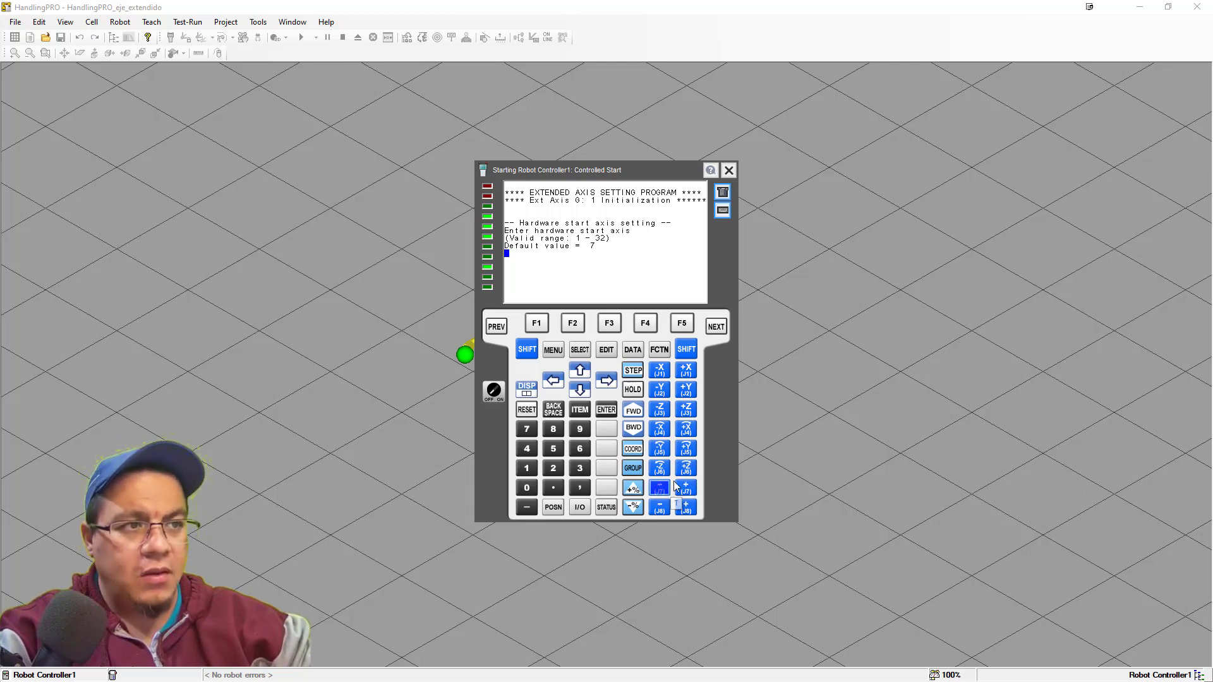
# Accept the default hardware start axis of 7 for the extended axis.
pyautogui.click(599, 273)
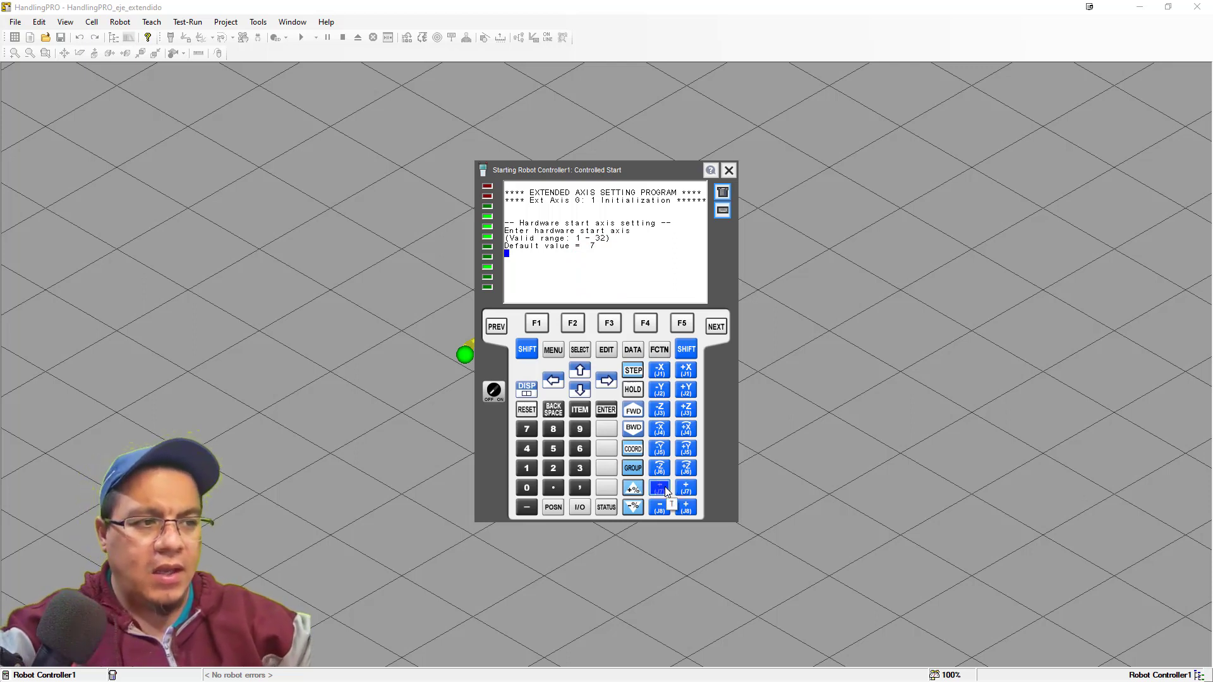
pyautogui.click(575, 264)
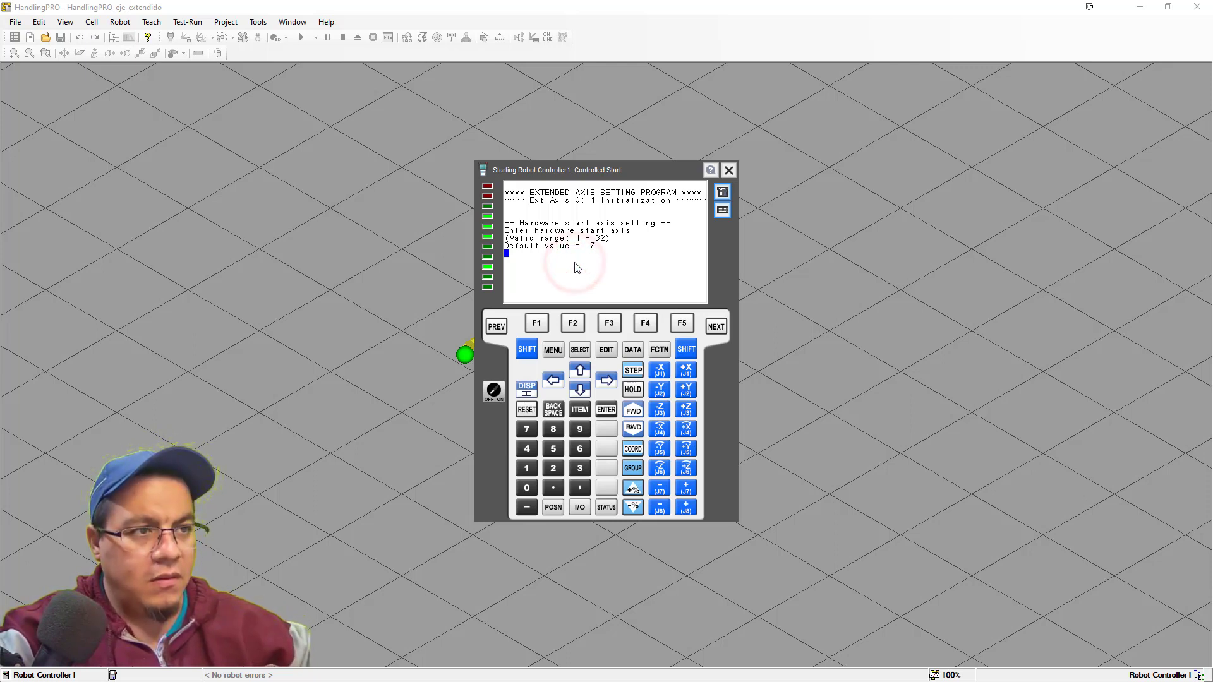
pyautogui.press('Return')
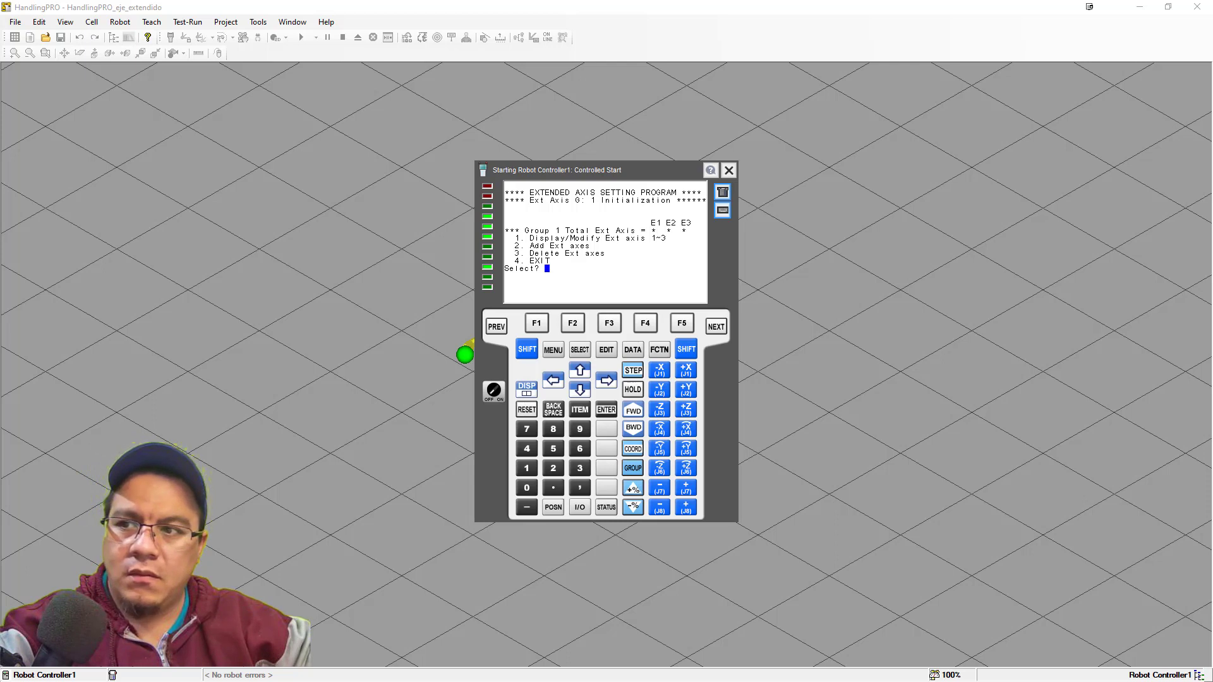
# Choose Add Ext axes for Group 1 and add extended axis 1.
pyautogui.click(594, 280)
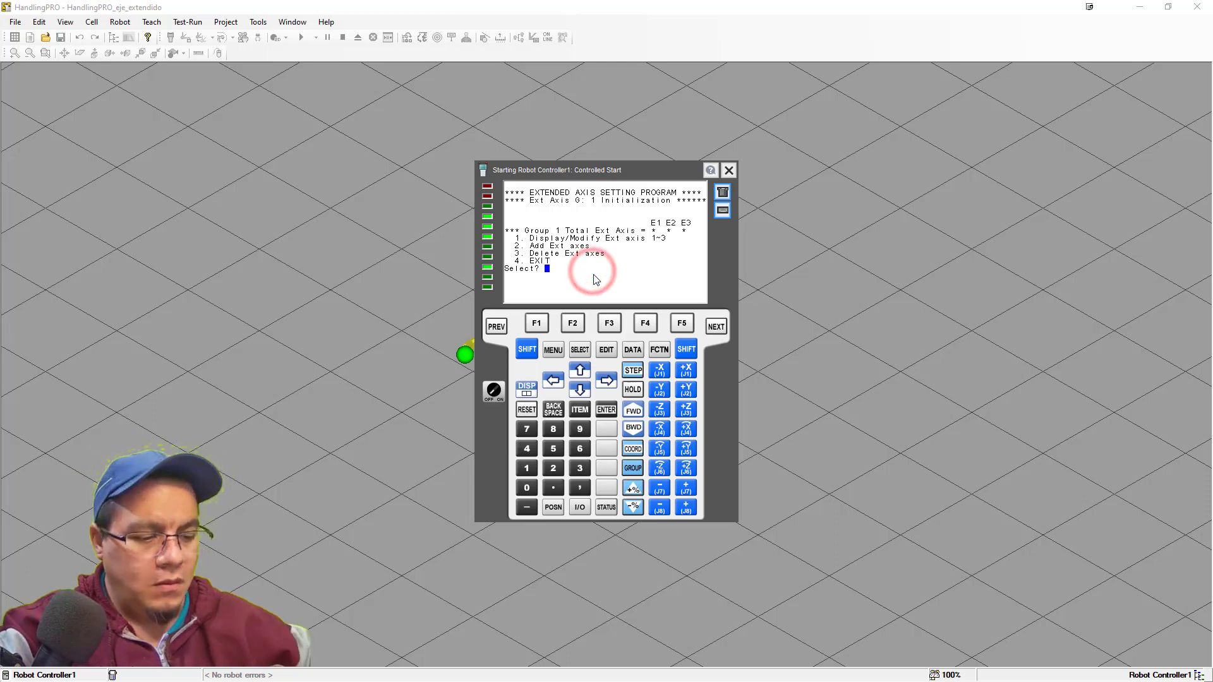
pyautogui.write('2')
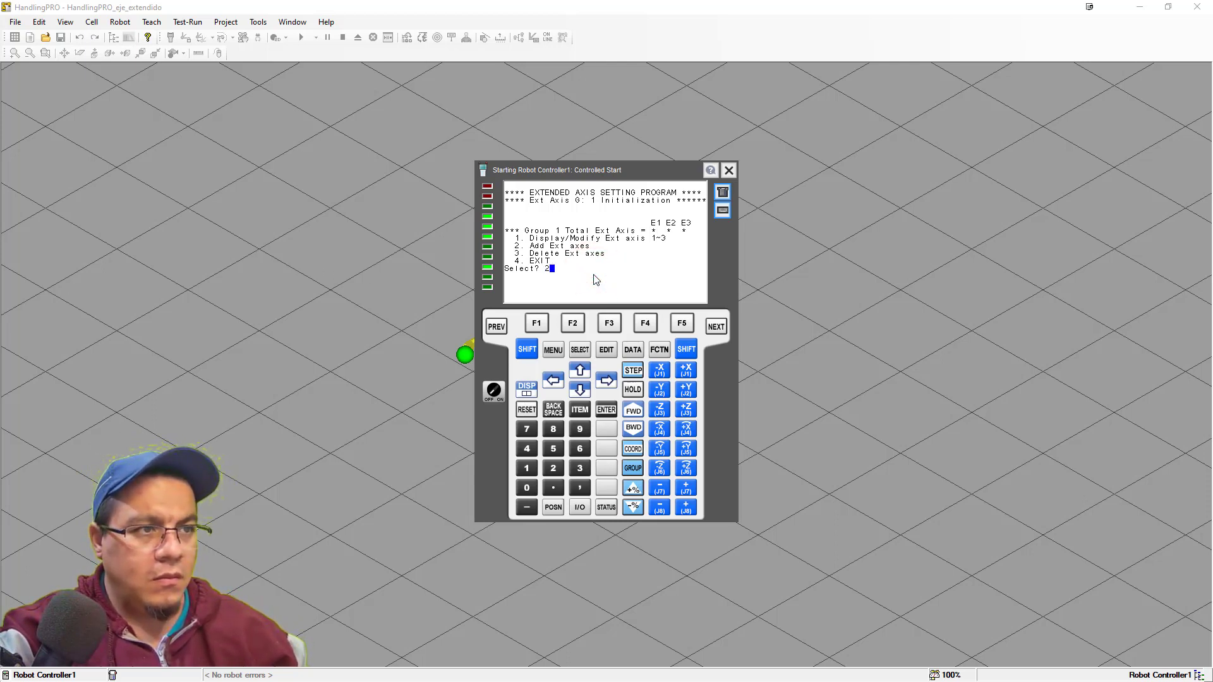
pyautogui.press('Return')
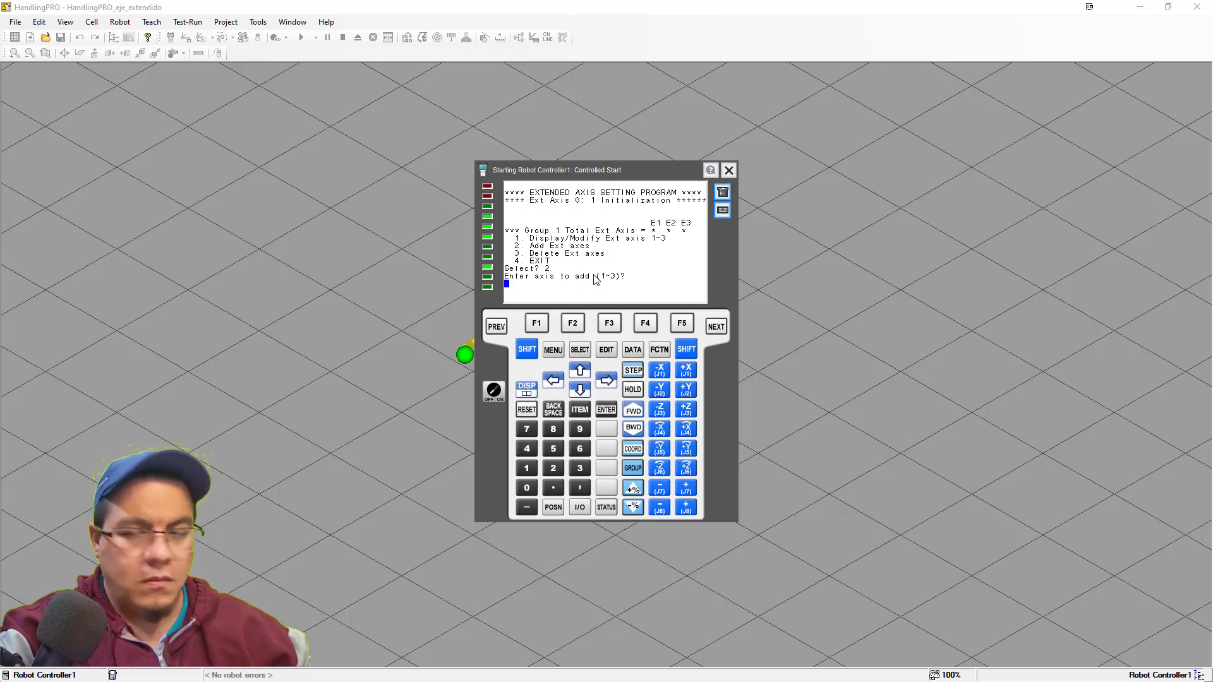
pyautogui.write('1')
pyautogui.press('Return')
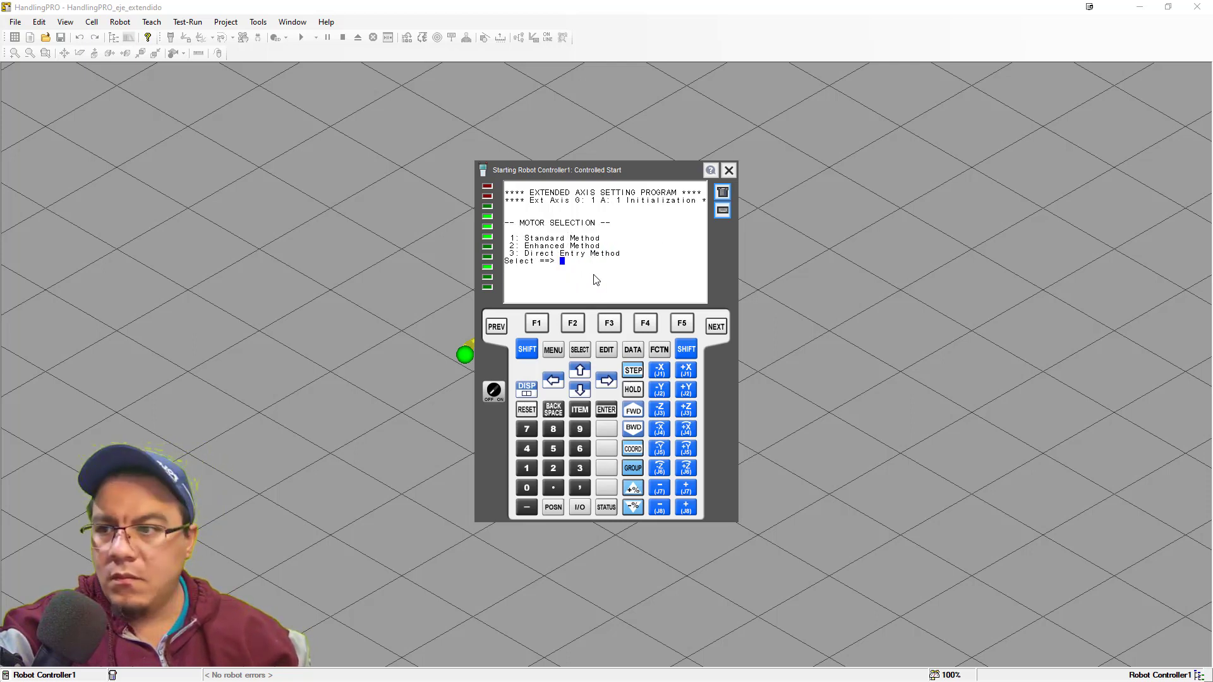
# Select the motor by the Enhanced Method, choosing motor size 104 and the aiF12/4000 80A motor.
pyautogui.write('2')
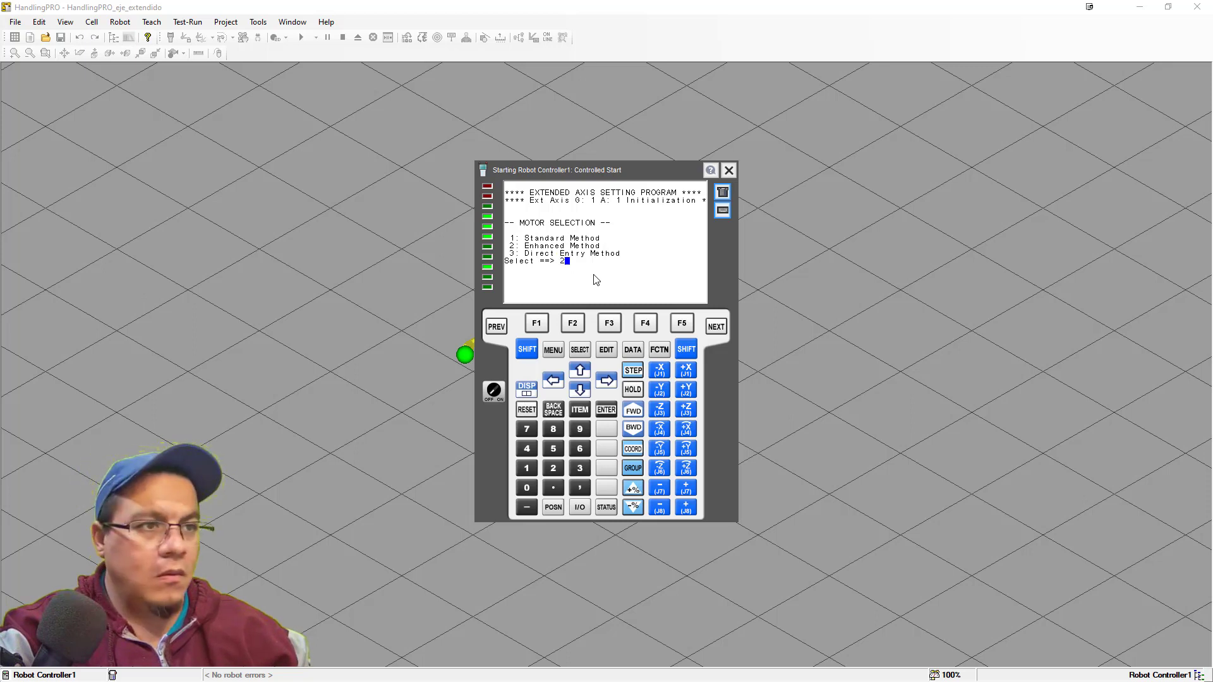
pyautogui.press('Return')
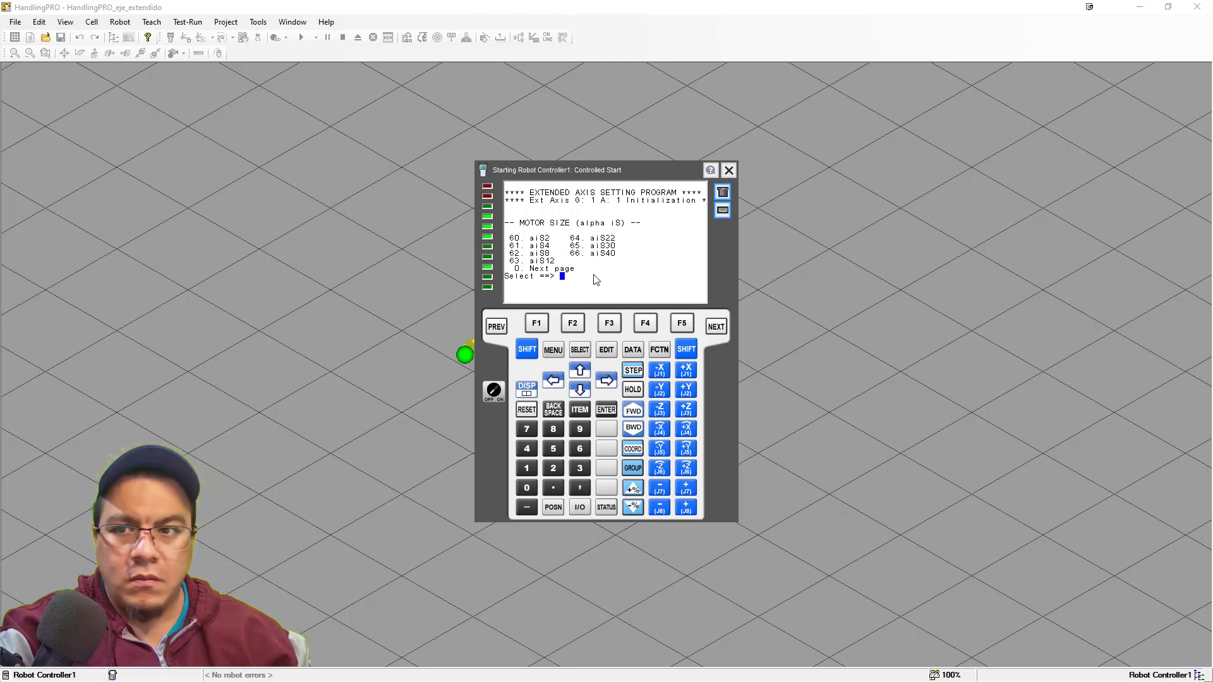
pyautogui.write('104')
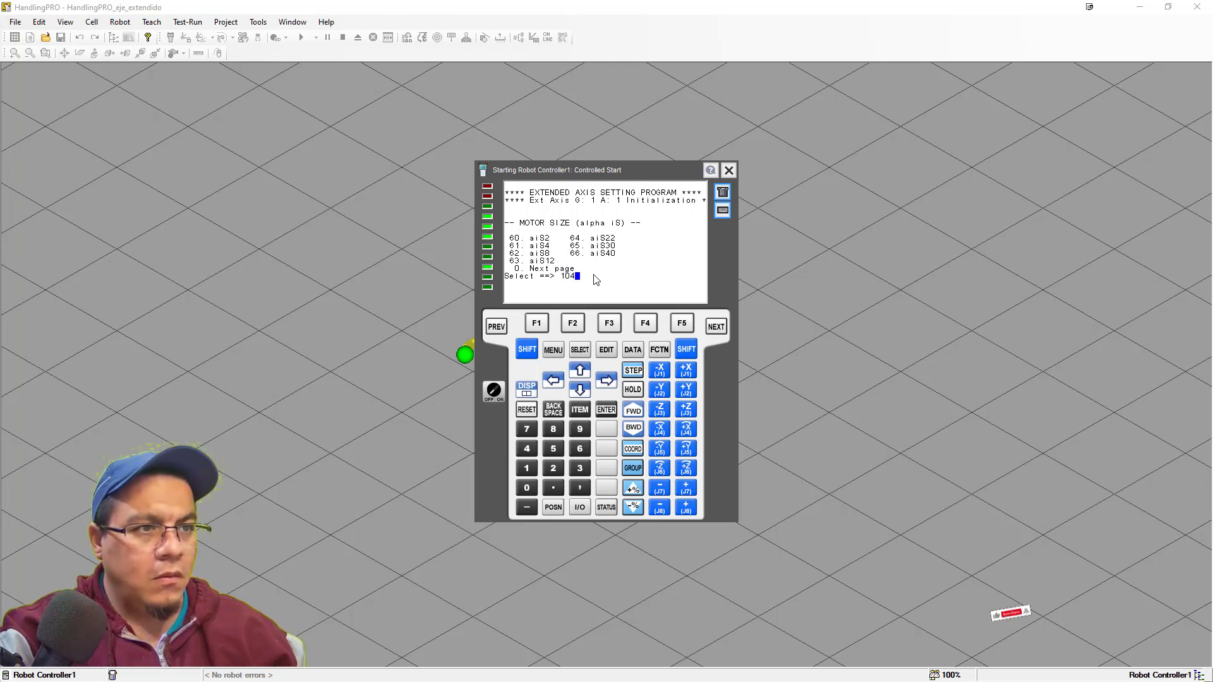
pyautogui.press('Return')
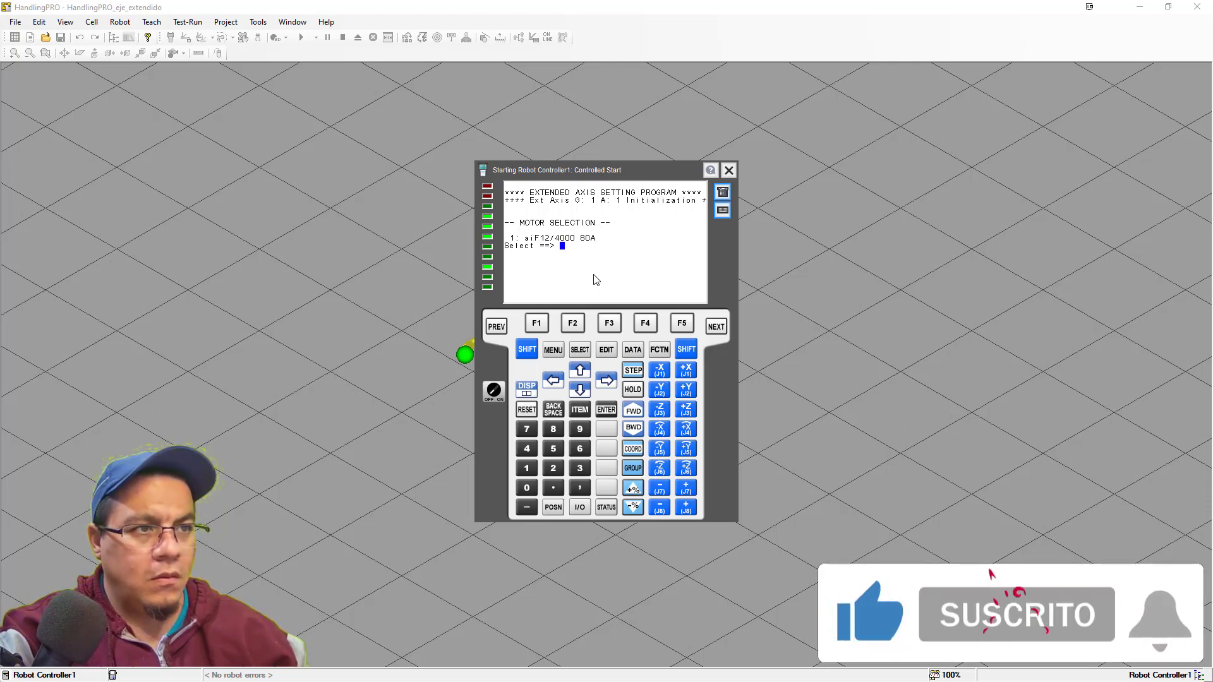
pyautogui.write('1')
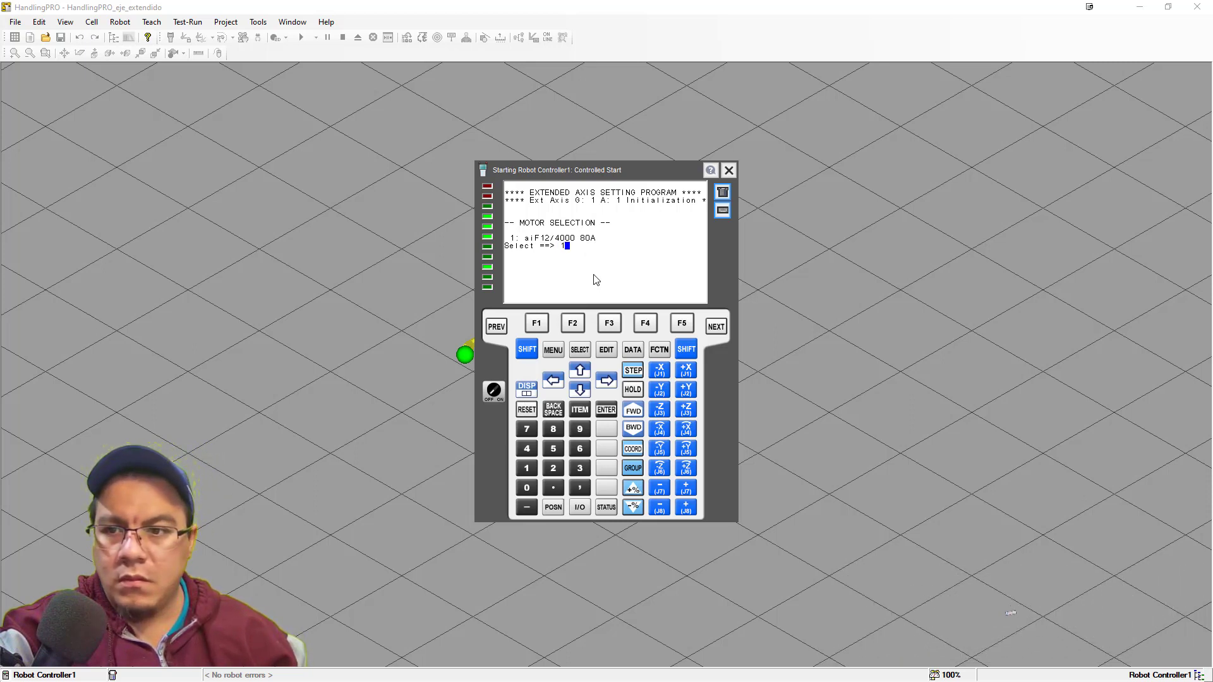
pyautogui.press('Return')
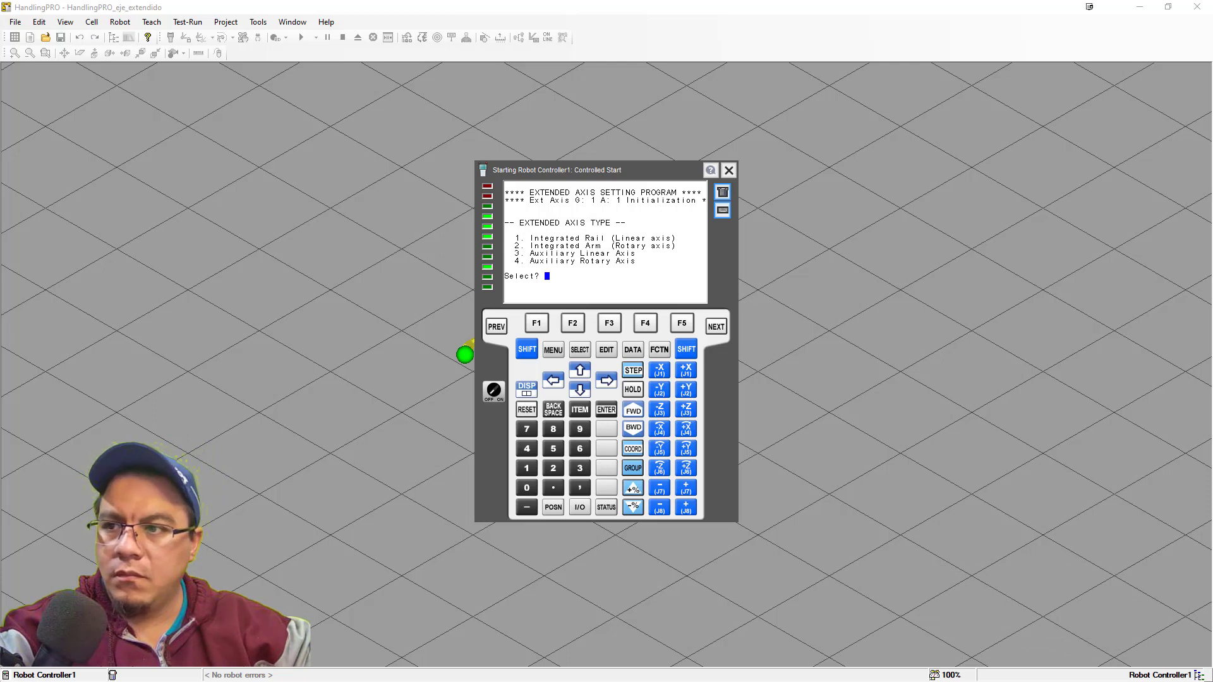
# Define the extended axis type as Integrated Rail (Linear axis) with its direction along the + Y axis.
pyautogui.click(593, 282)
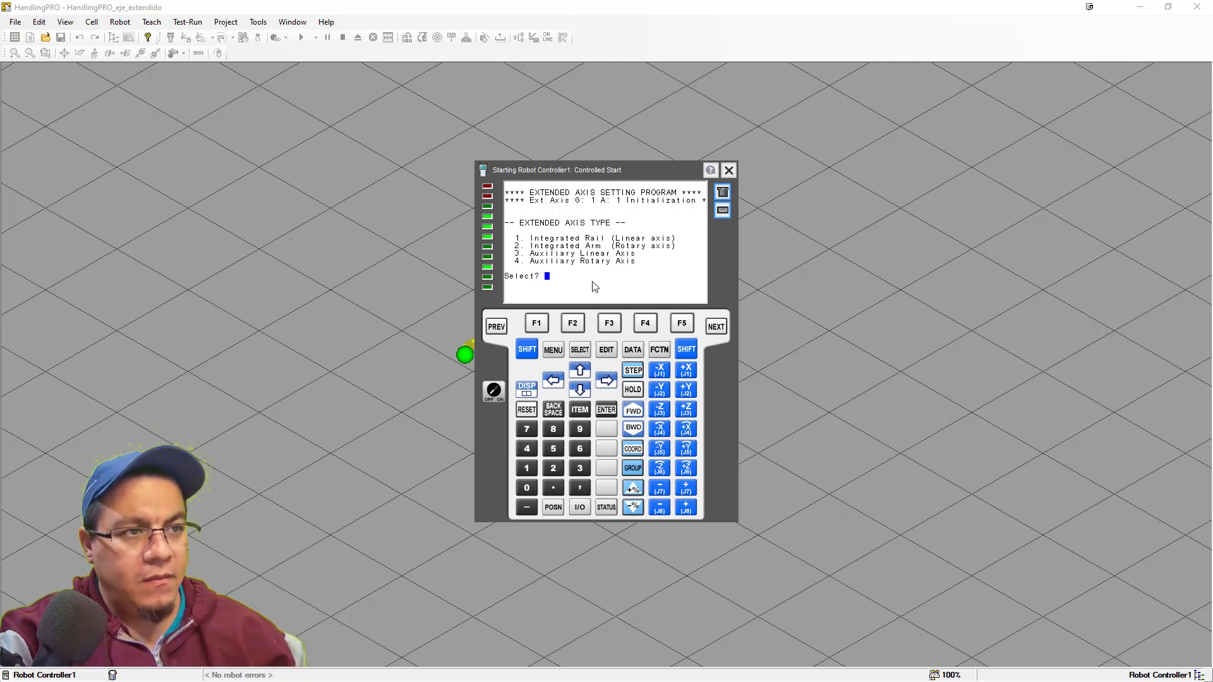
pyautogui.write('1')
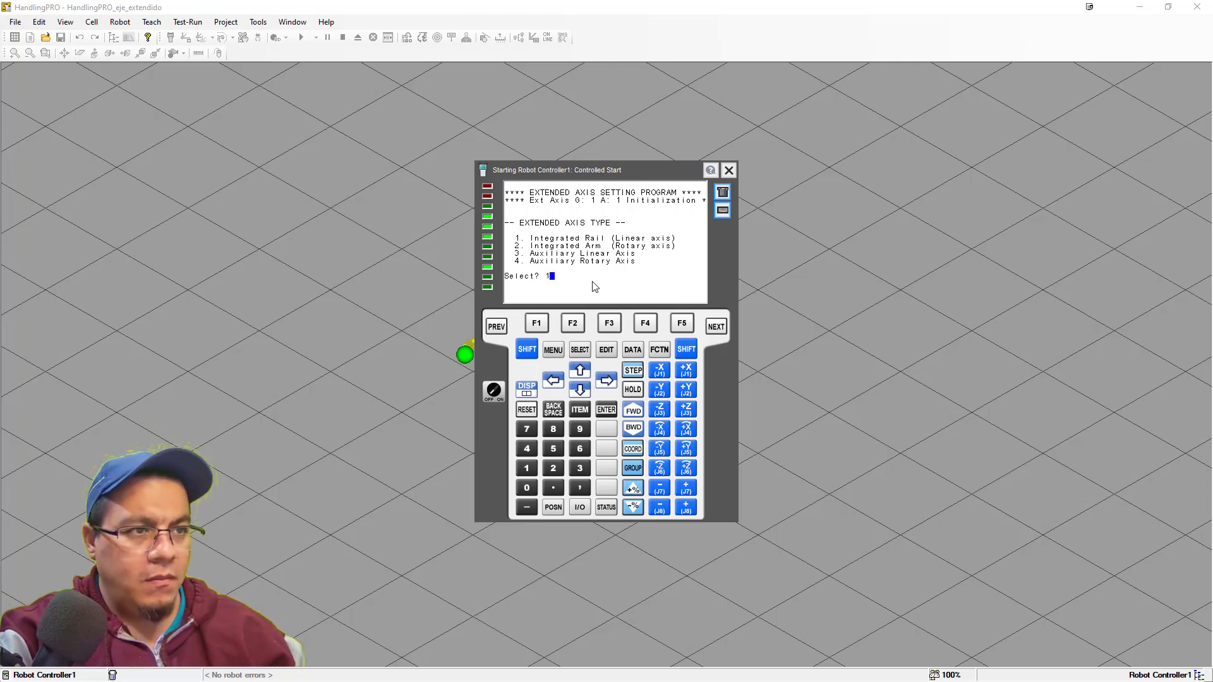
pyautogui.press('Return')
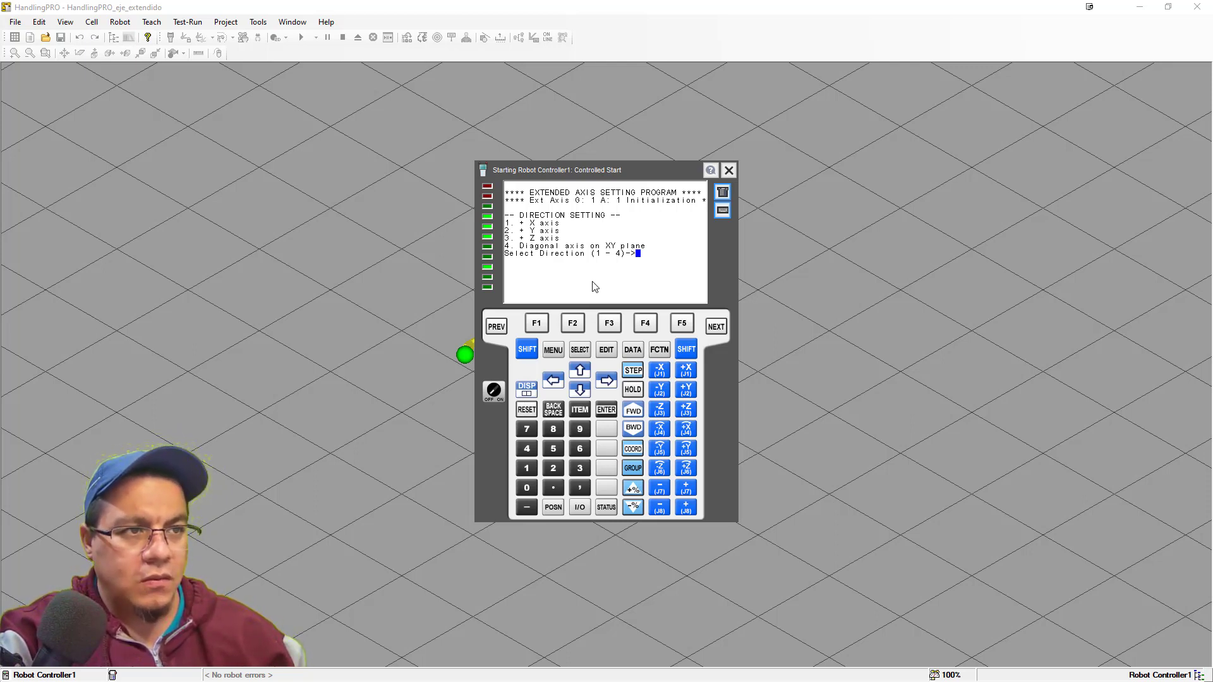
pyautogui.write('2')
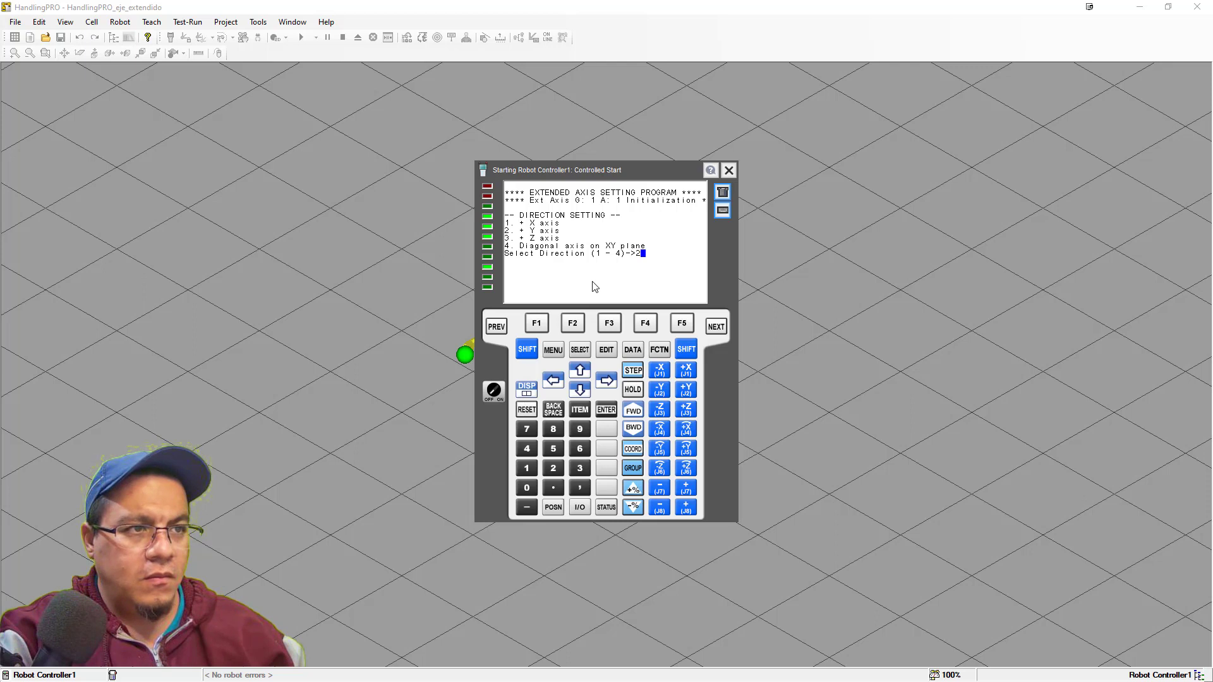
pyautogui.press('Return')
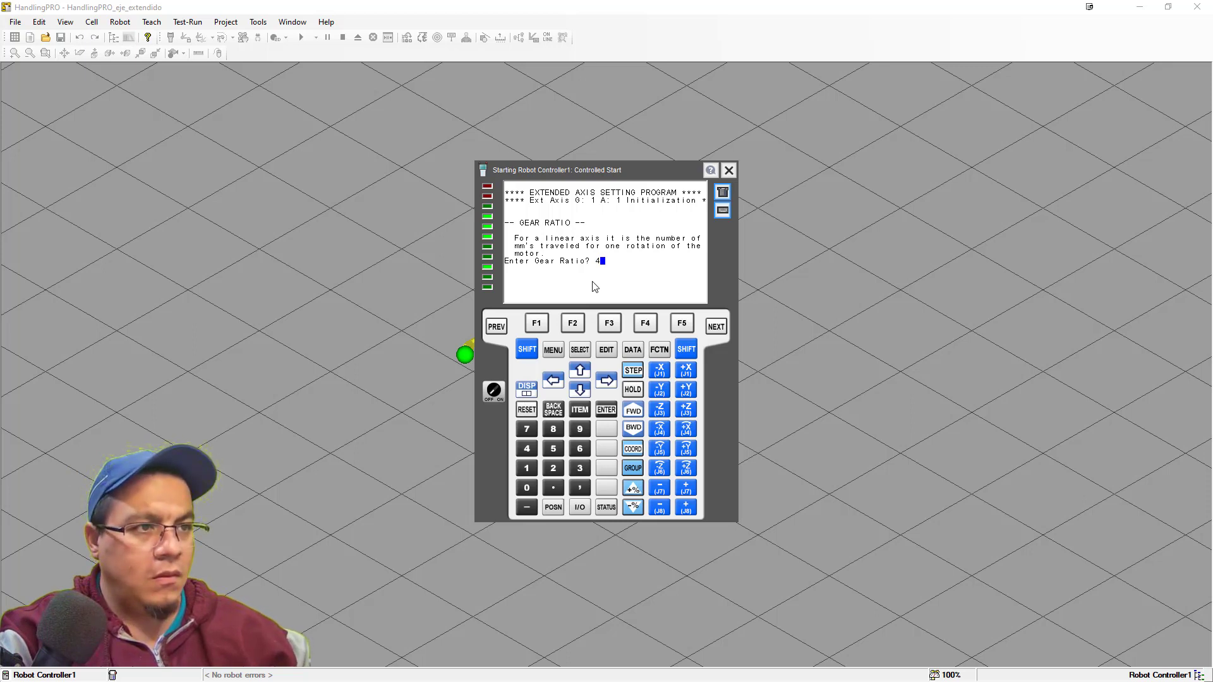
# Set the extended axis gear ratio to 40 and keep the suggested maximum joint speed without changes.
pyautogui.write('40')
pyautogui.press('Return')
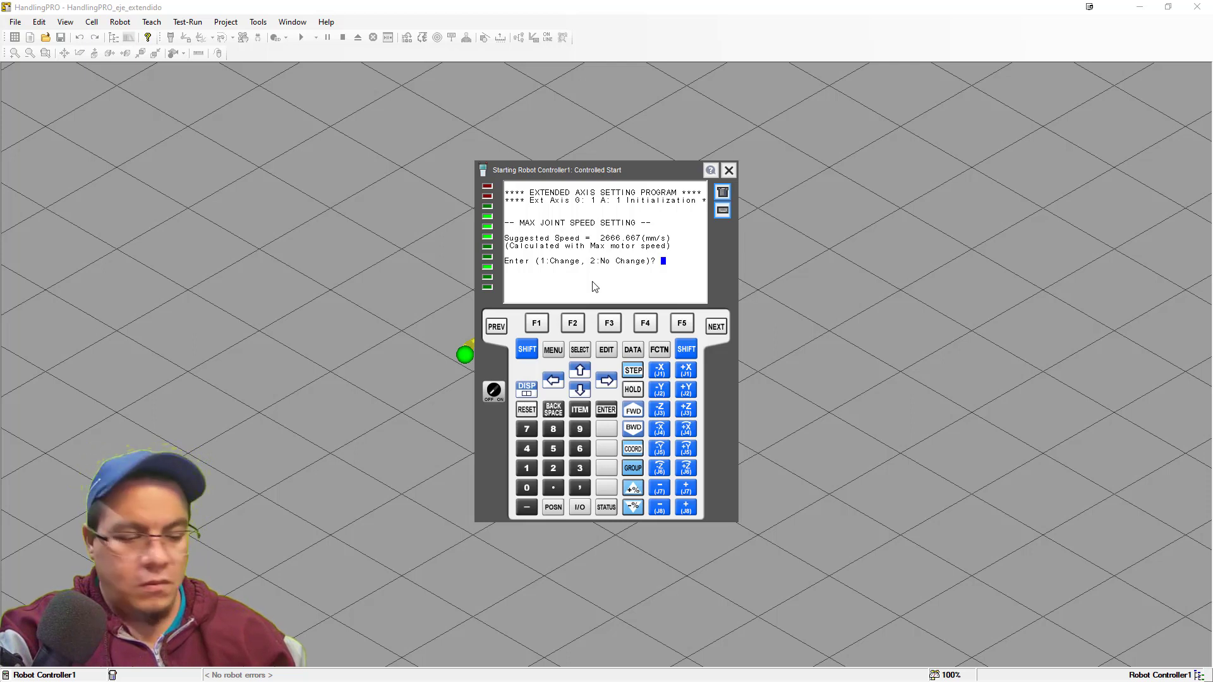
pyautogui.write('2')
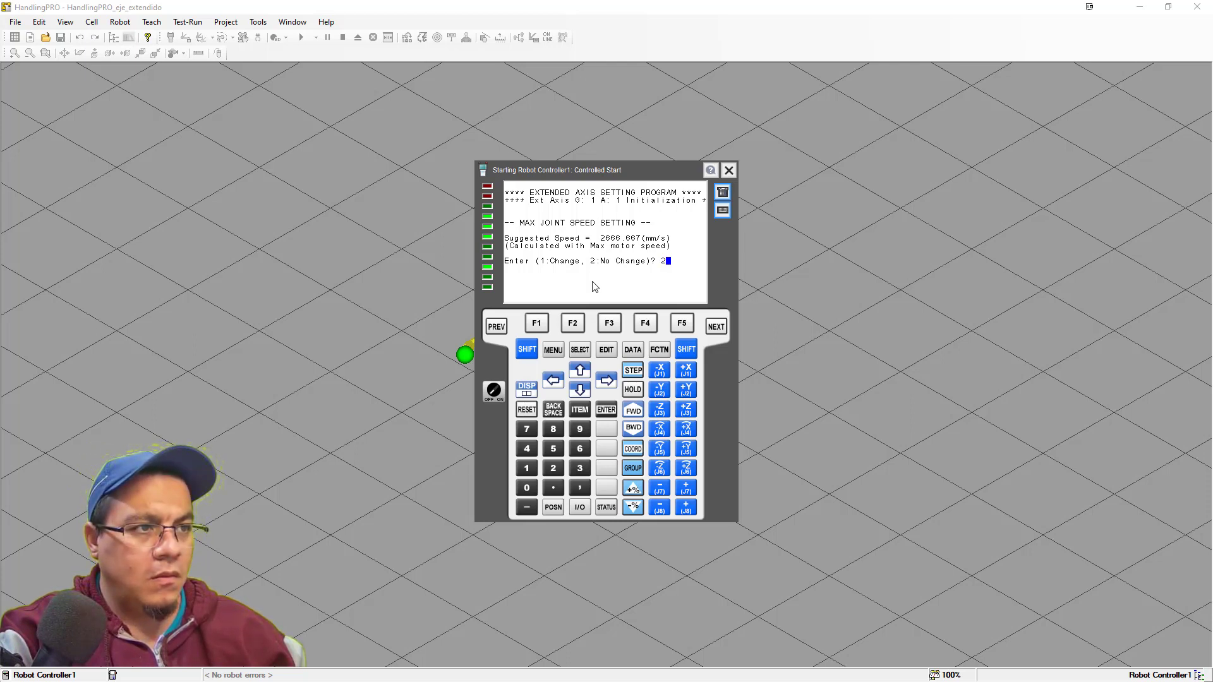
pyautogui.press('Return')
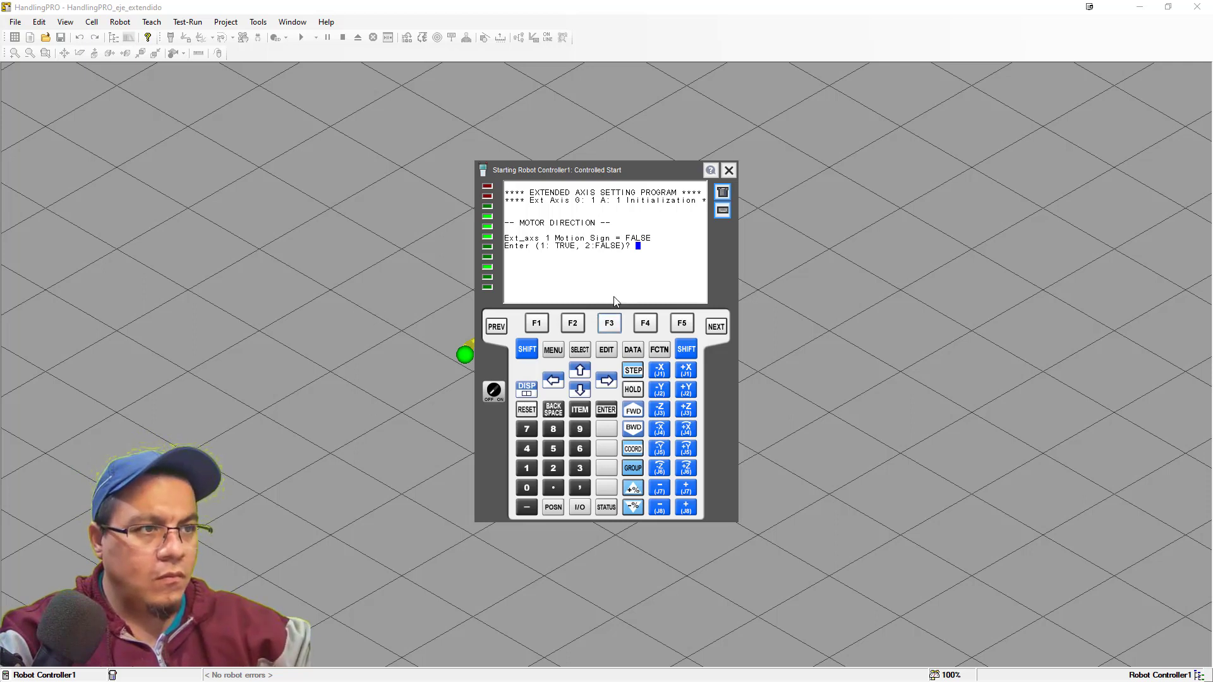
# Set the motor direction's motion sign to FALSE for extended axis 1.
pyautogui.click(626, 258)
pyautogui.write('2')
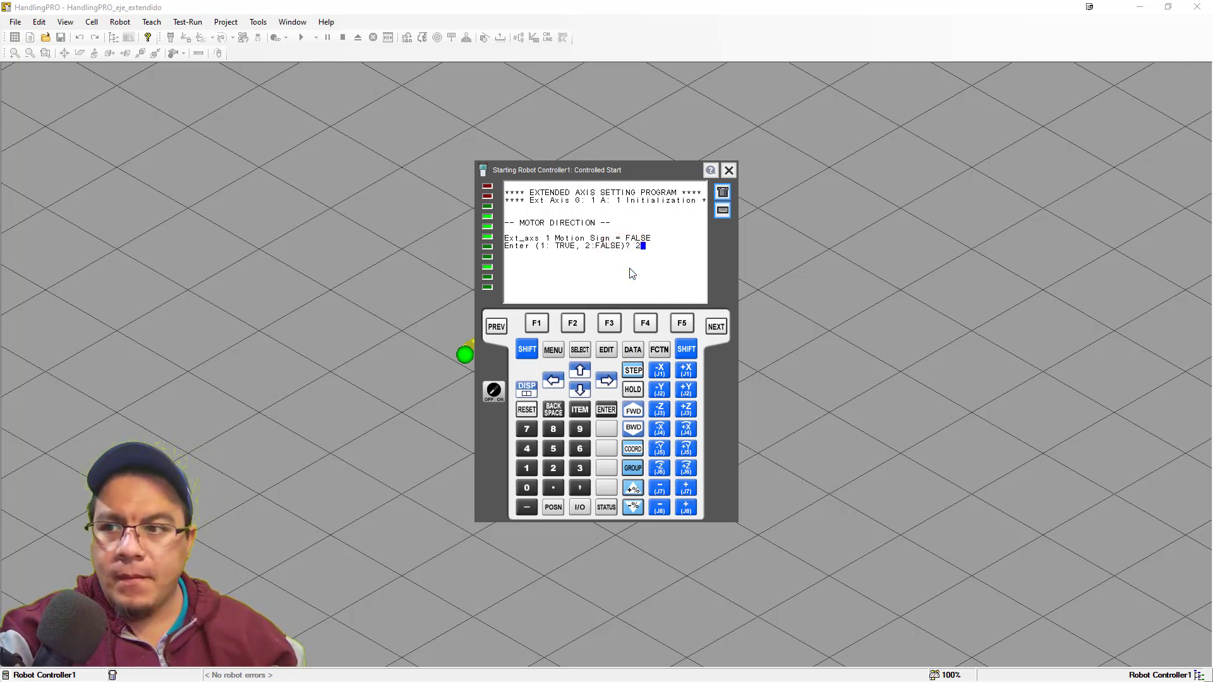
pyautogui.press('Return')
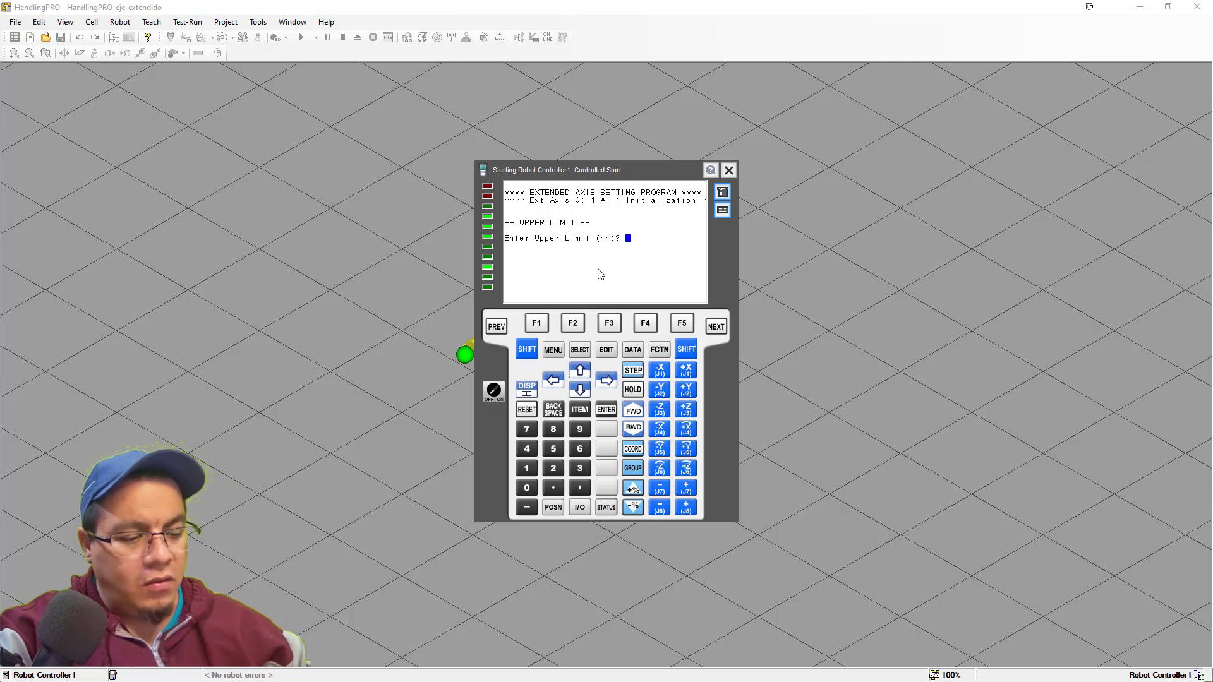
# Set the axis upper limit to 5000 mm, the lower limit to 0 mm and the master position to 0 mm.
pyautogui.write('5000')
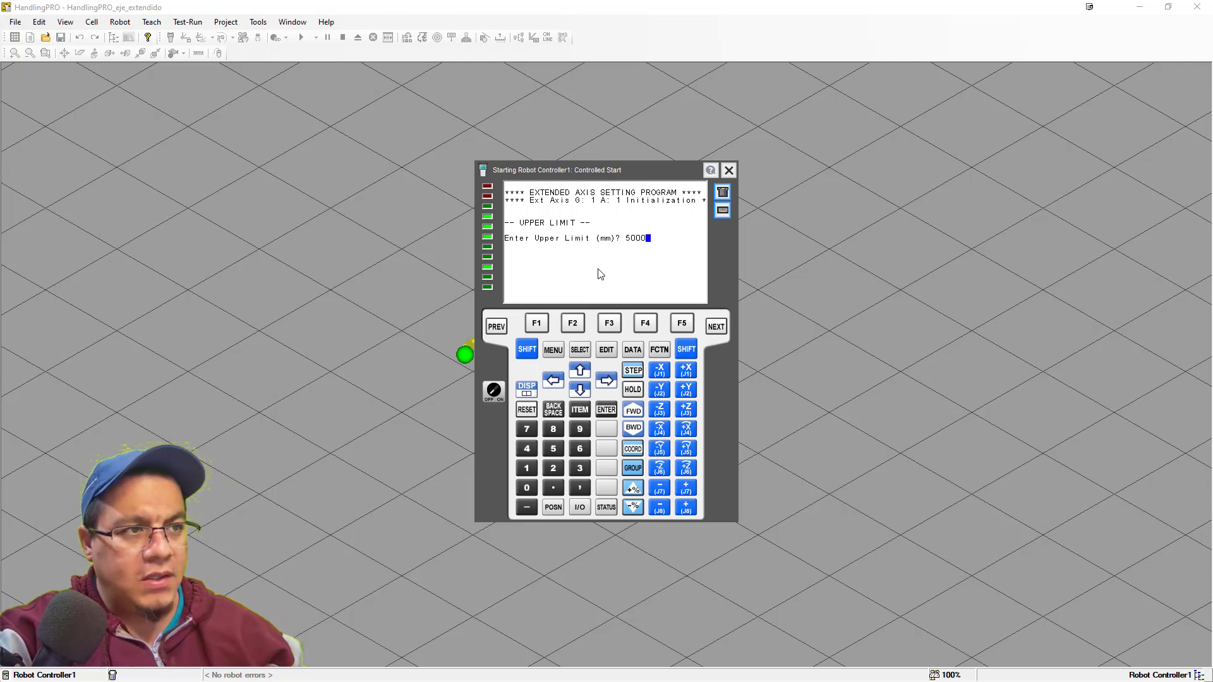
pyautogui.press('Return')
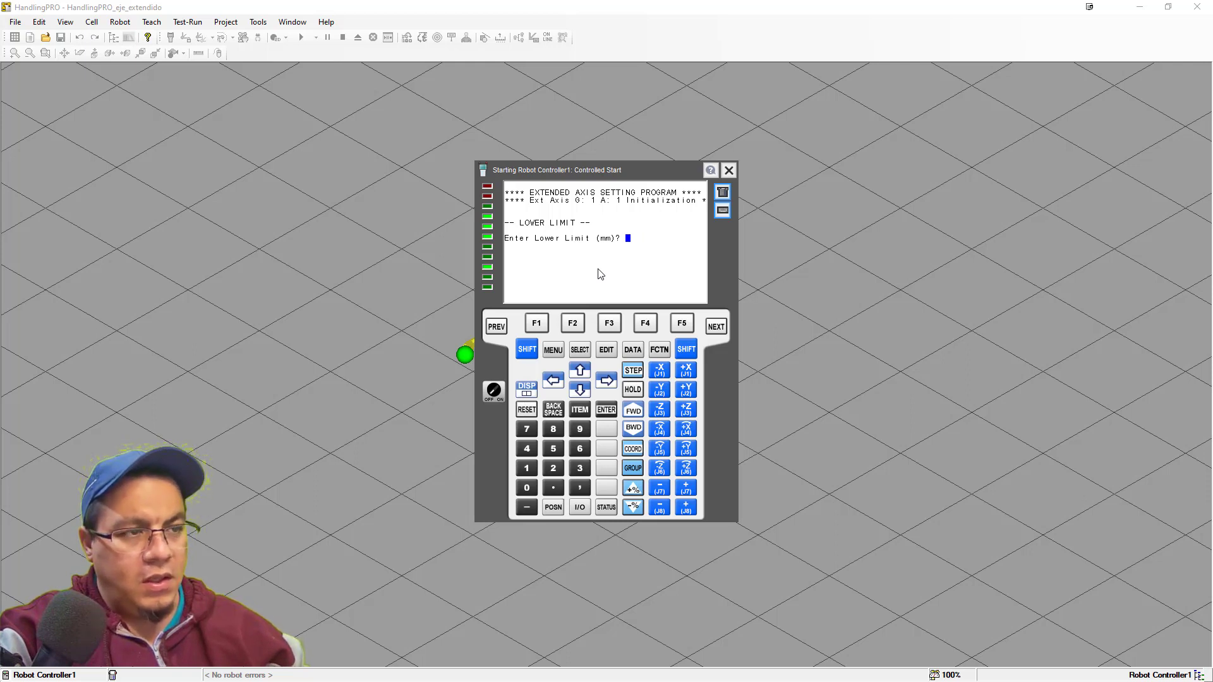
pyautogui.write('0')
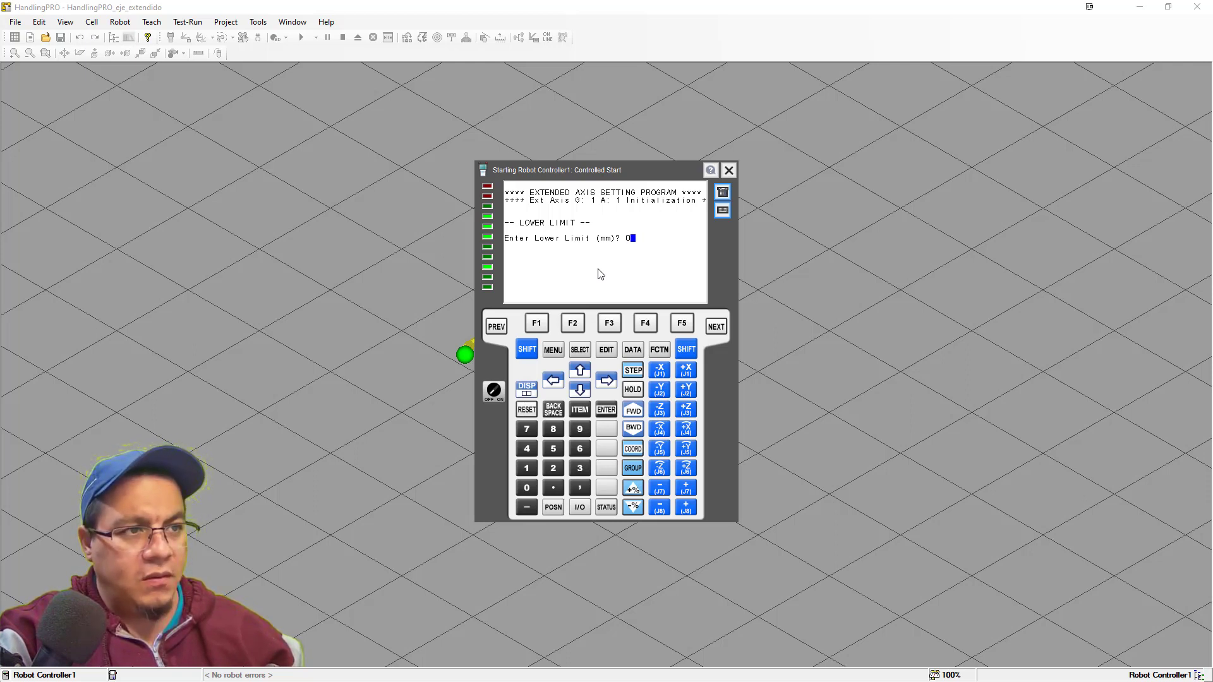
pyautogui.press('Return')
pyautogui.write('0')
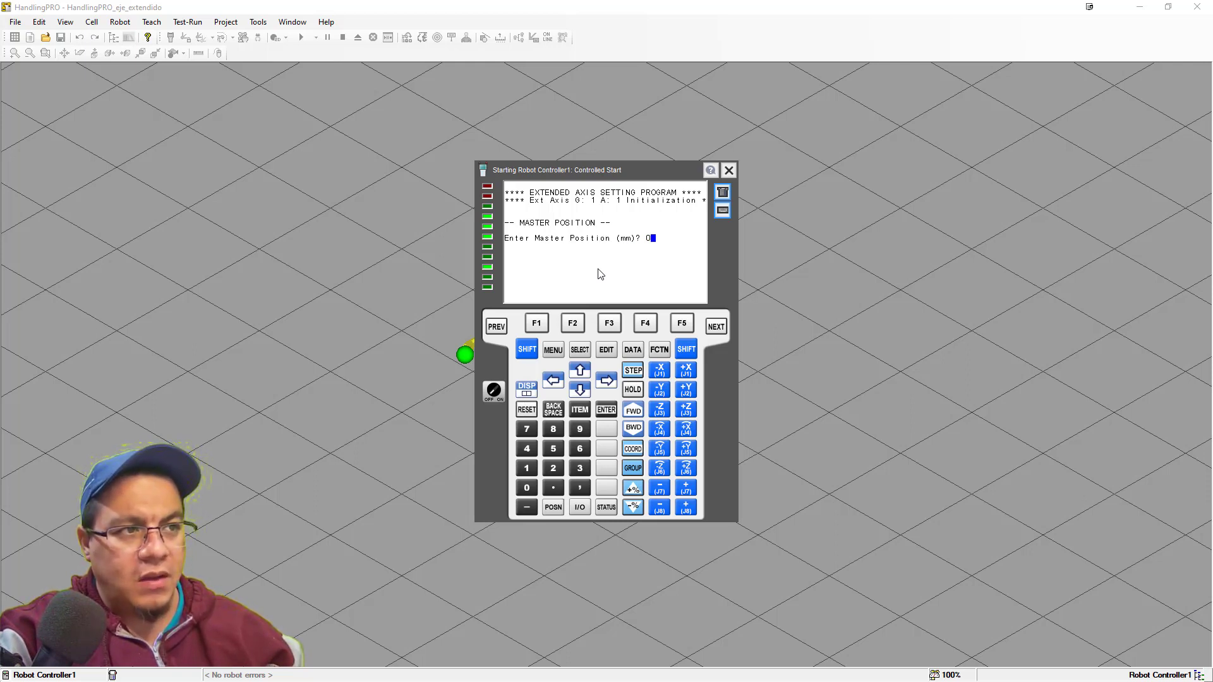
pyautogui.press('Return')
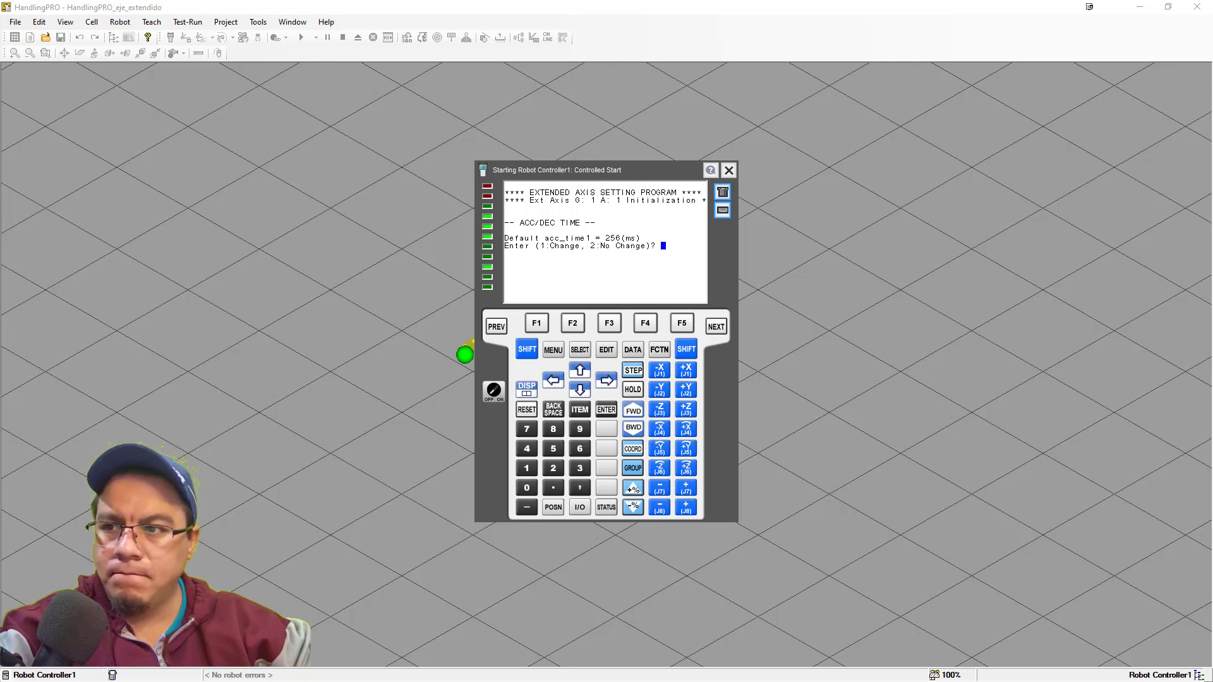
# Keep the default acceleration/deceleration times and minimum acceleration time, and set the load ratio to 0 (None).
pyautogui.click(675, 251)
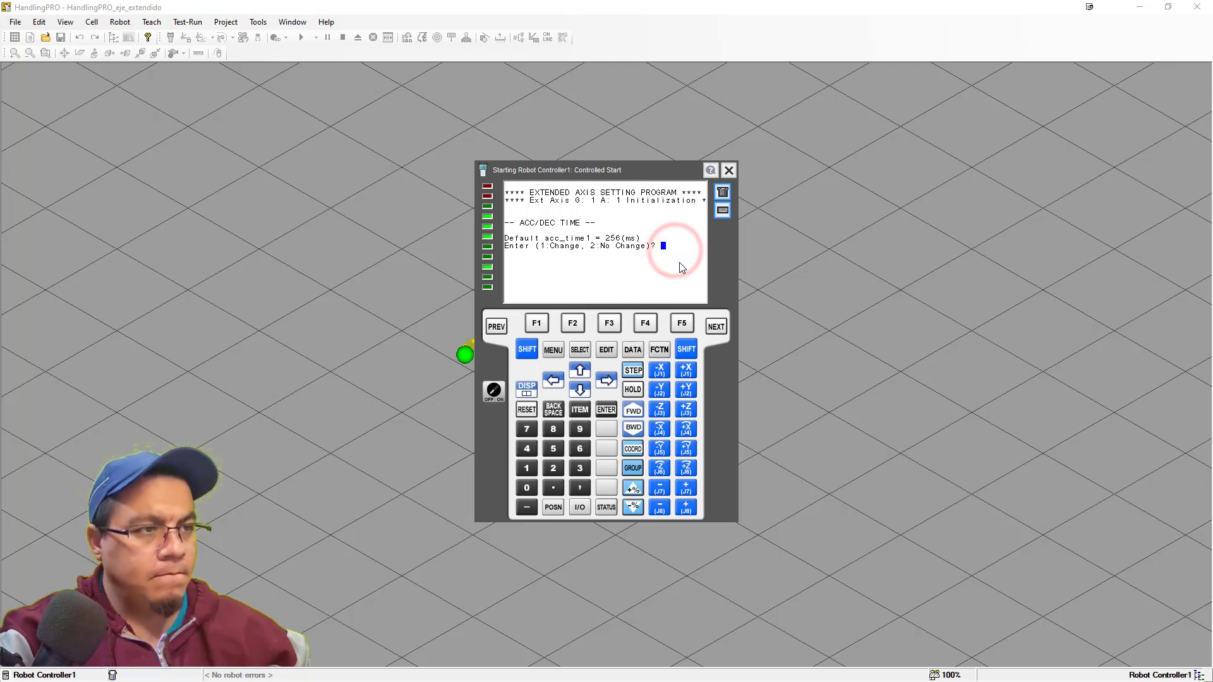
pyautogui.write('2')
pyautogui.press('Return')
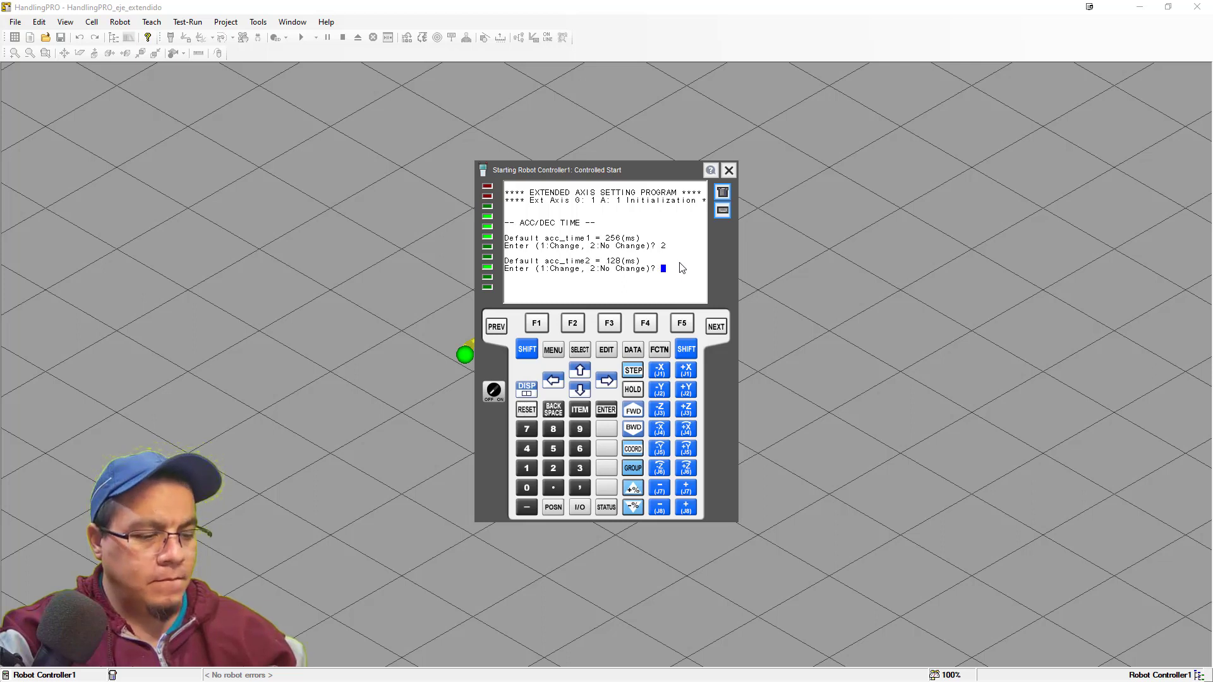
pyautogui.write('2')
pyautogui.press('Return')
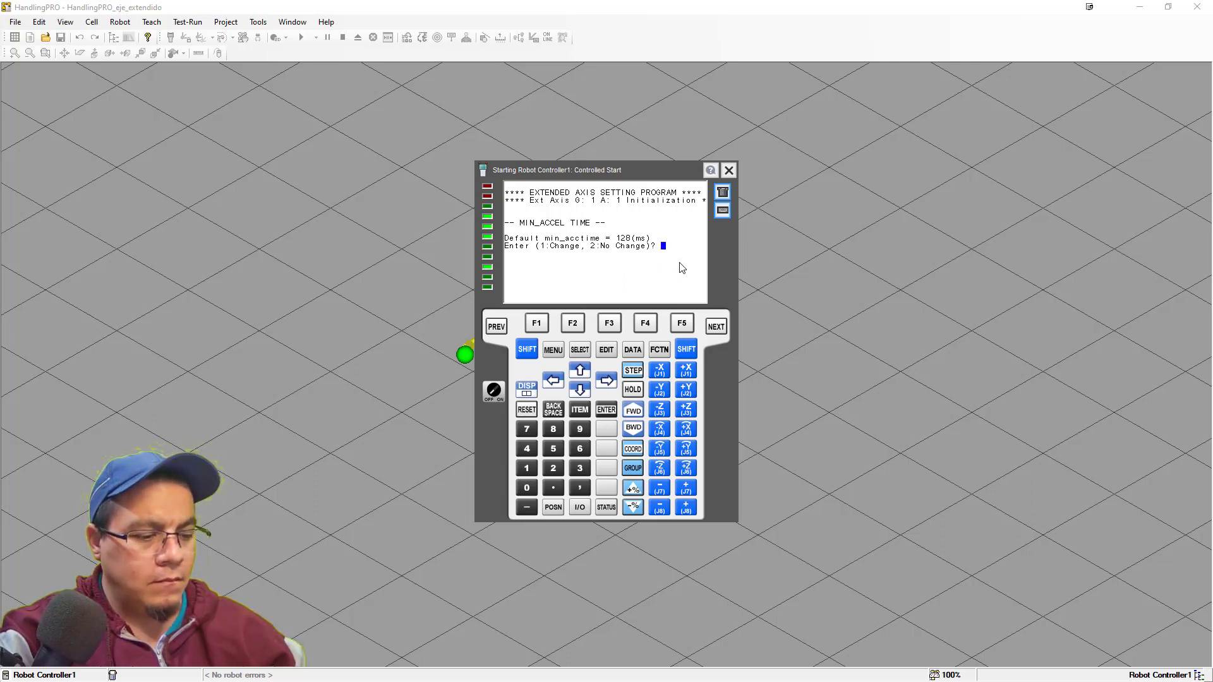
pyautogui.write('2')
pyautogui.press('Return')
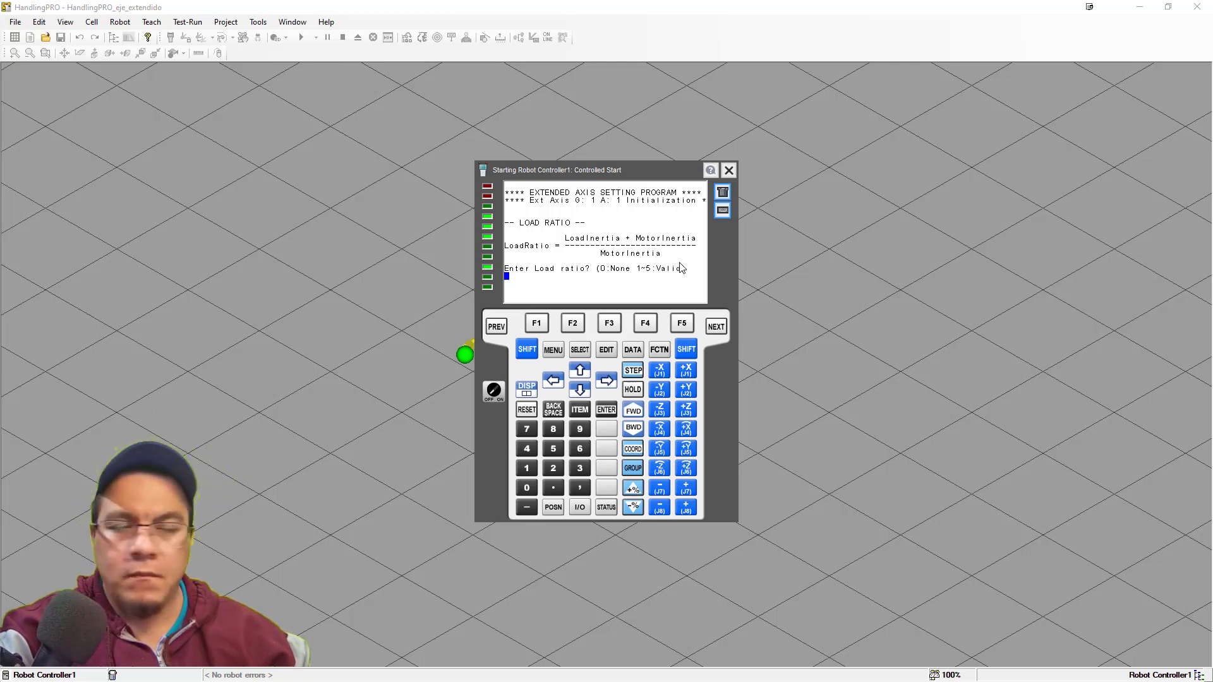
pyautogui.write('0')
pyautogui.press('Return')
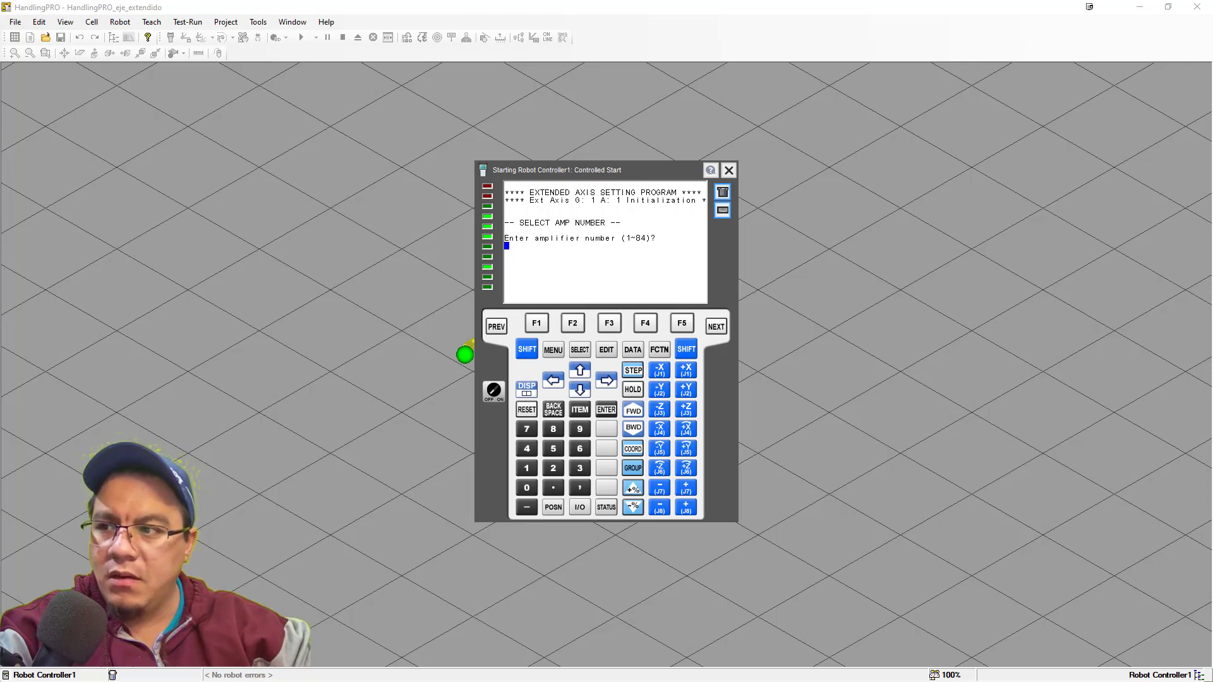
# Assign amplifier number 2 to the extended axis and choose the A06B-6240 series Alpha i / A06B-6160 series Beta i amplifier type.
pyautogui.click(582, 269)
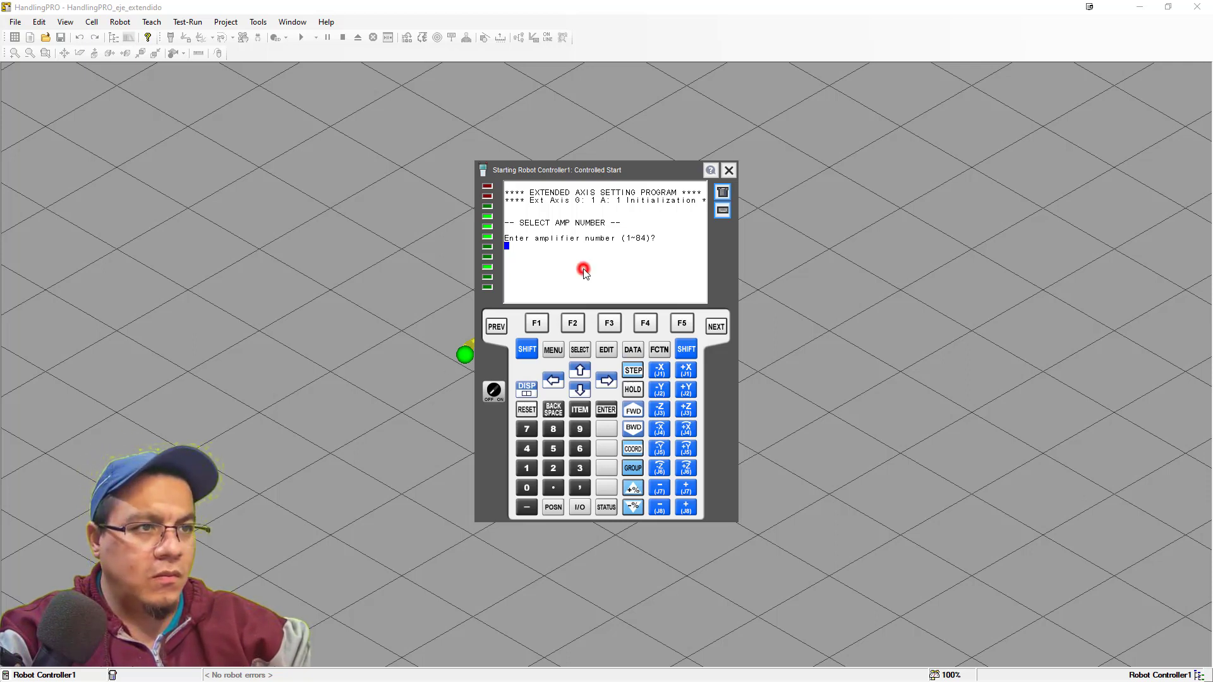
pyautogui.write('2')
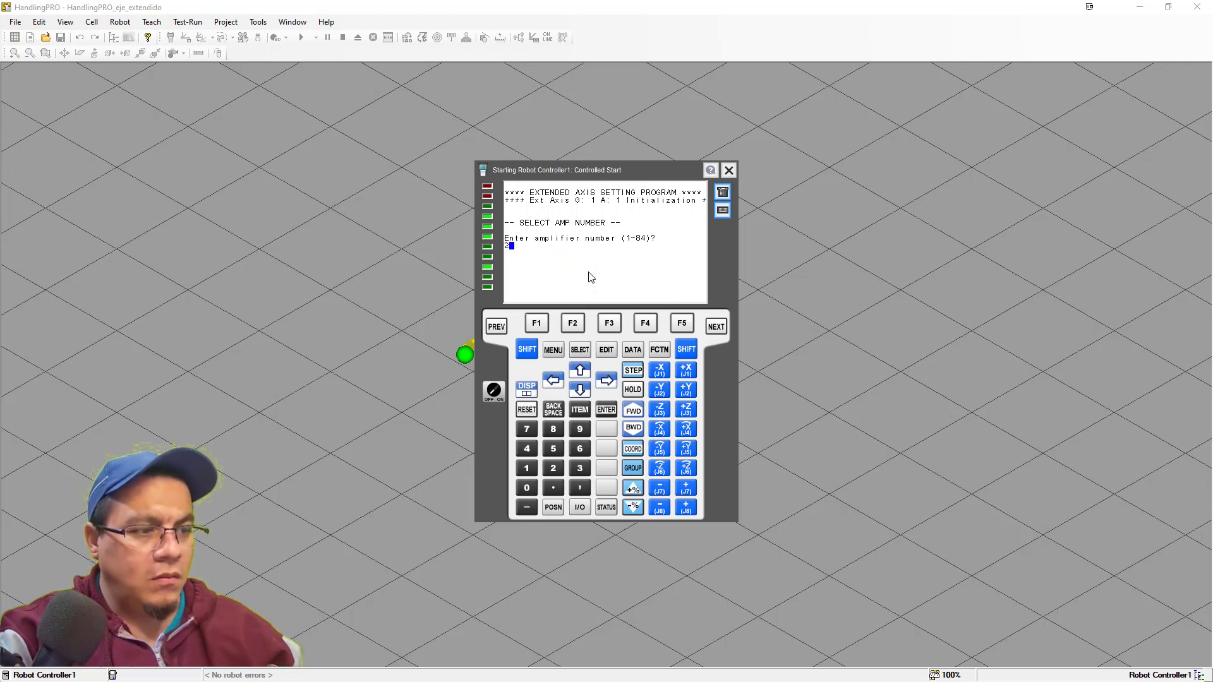
pyautogui.press('Return')
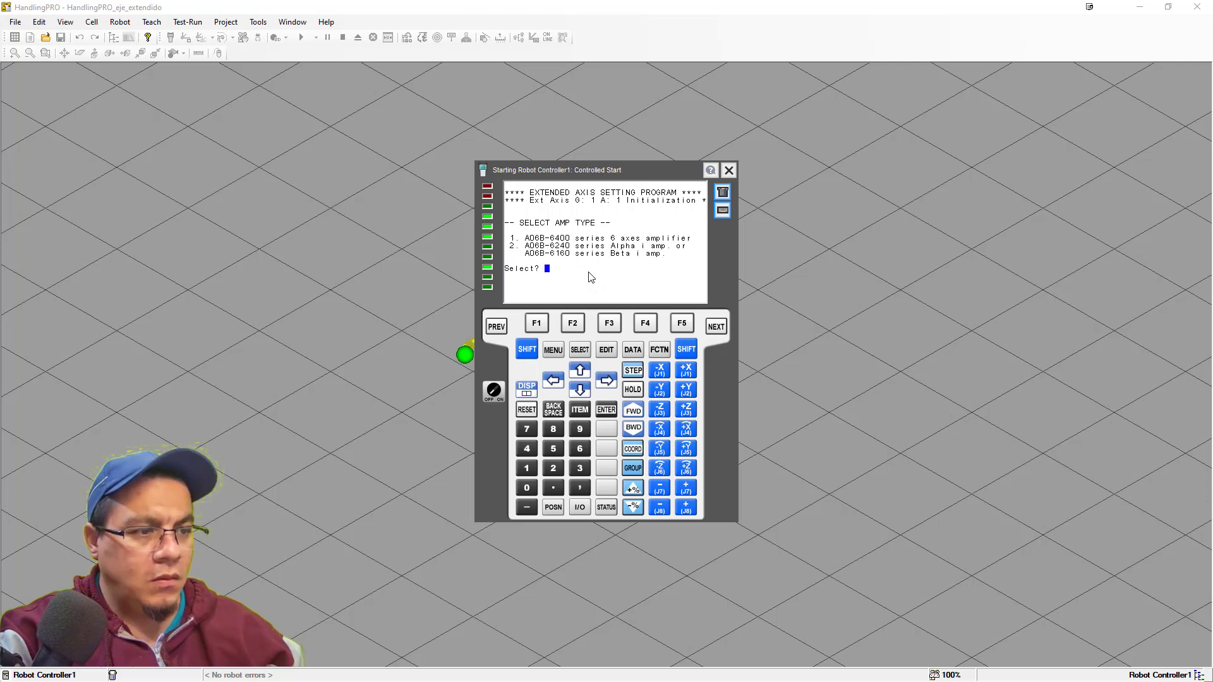
pyautogui.write('2')
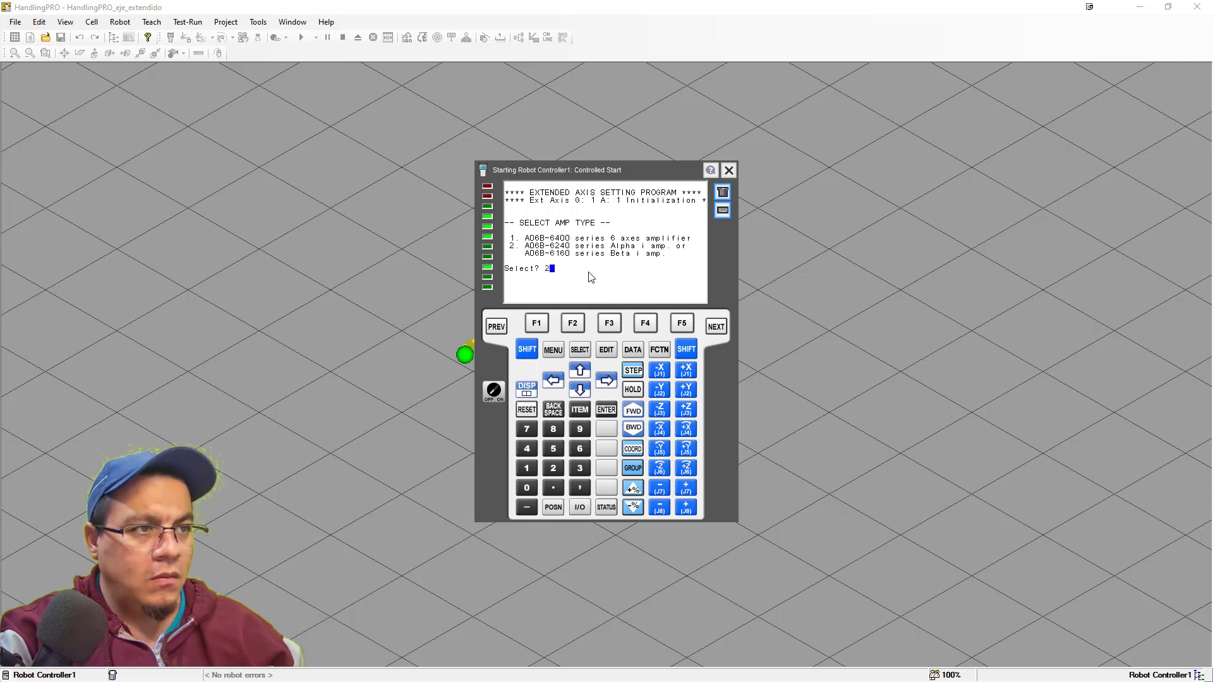
pyautogui.press('Return')
# Set the extended axis brake number to 2 and choose Disable for the servo timeout.
pyautogui.write('2')
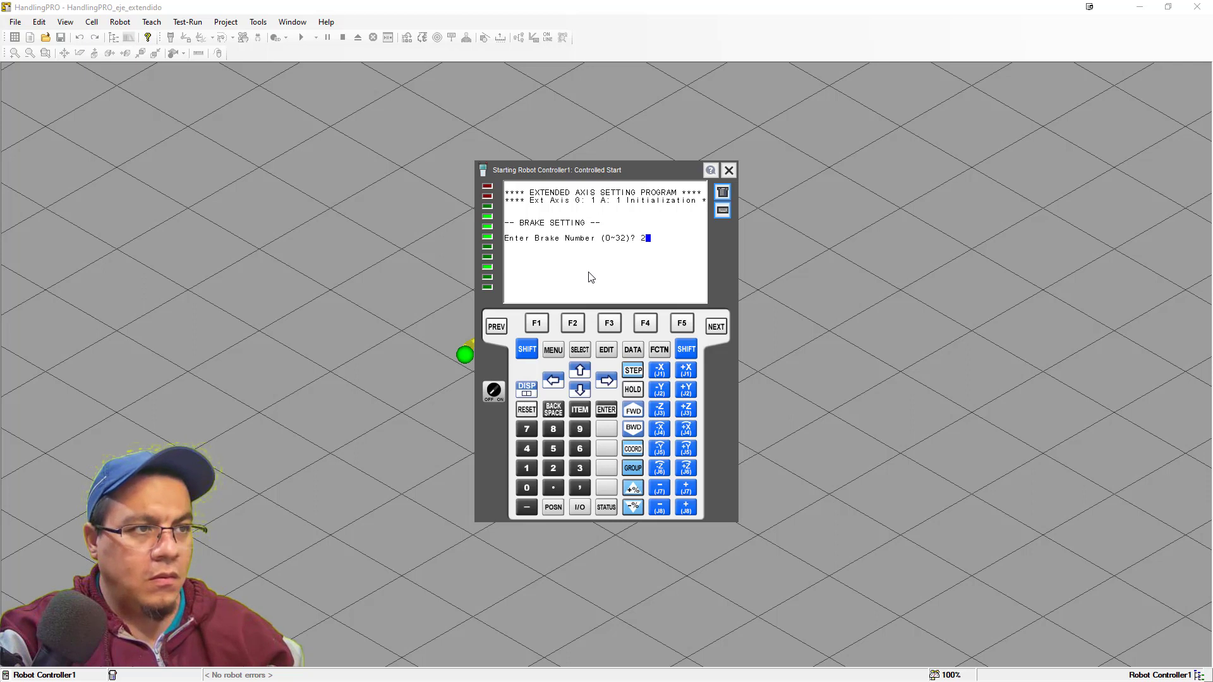
pyautogui.press('Return')
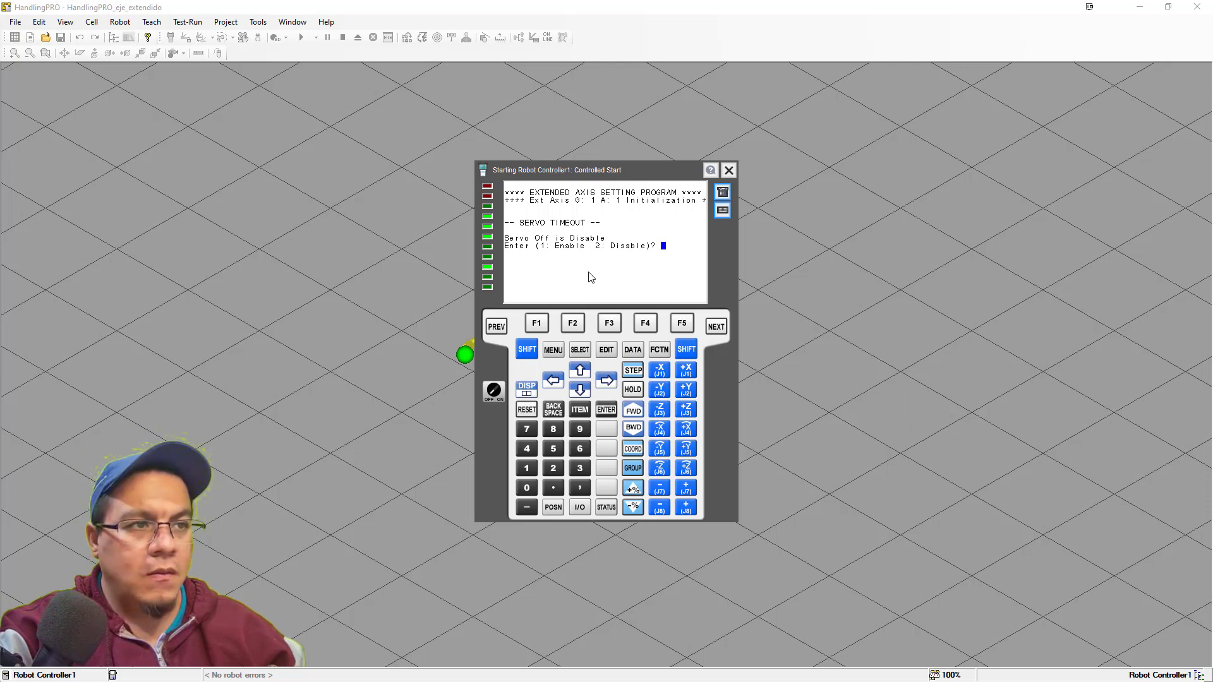
pyautogui.write('2')
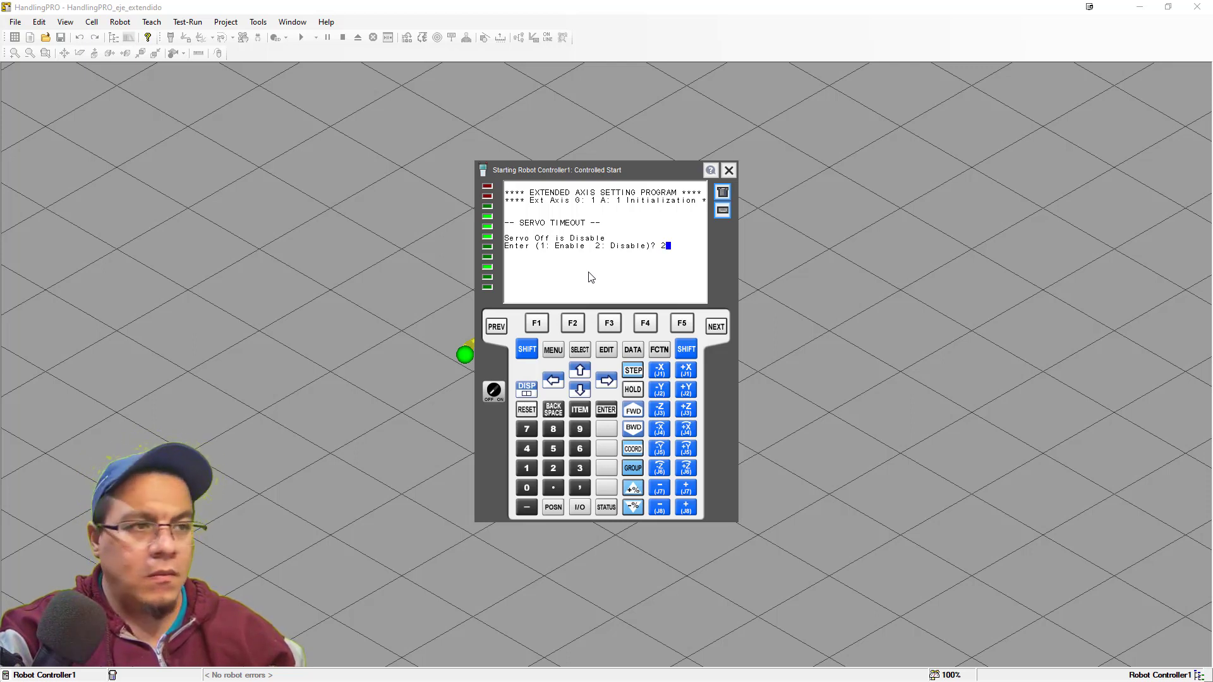
pyautogui.press('Return')
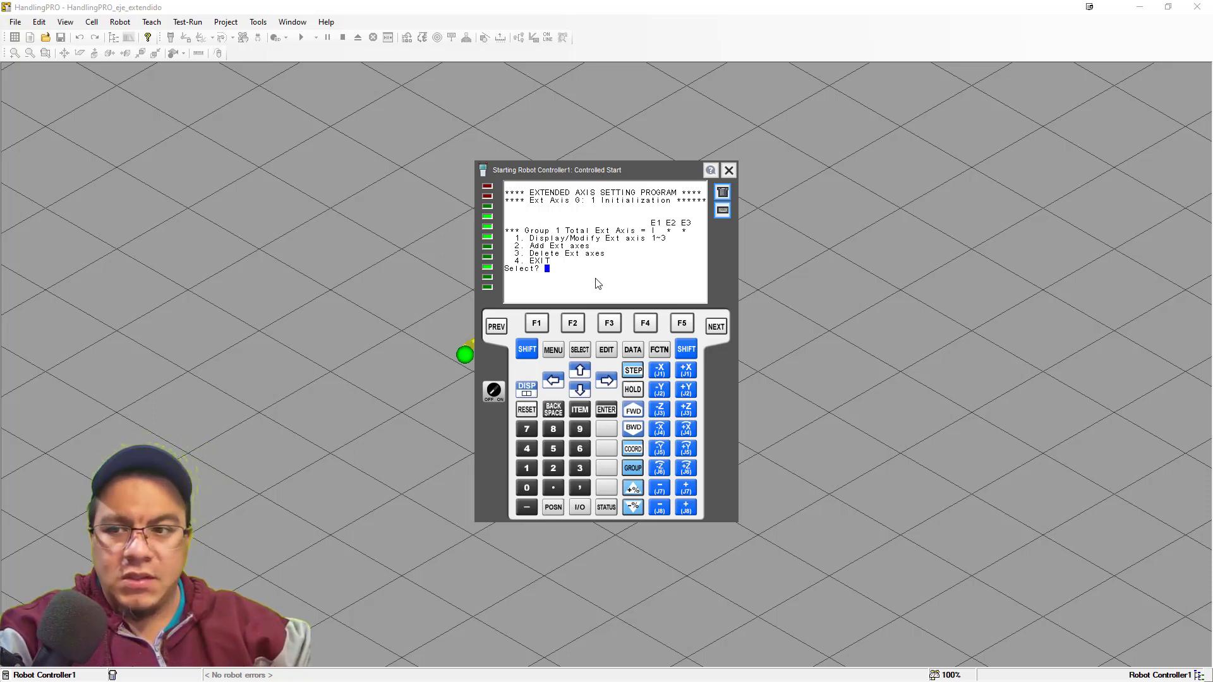
pyautogui.click(597, 284)
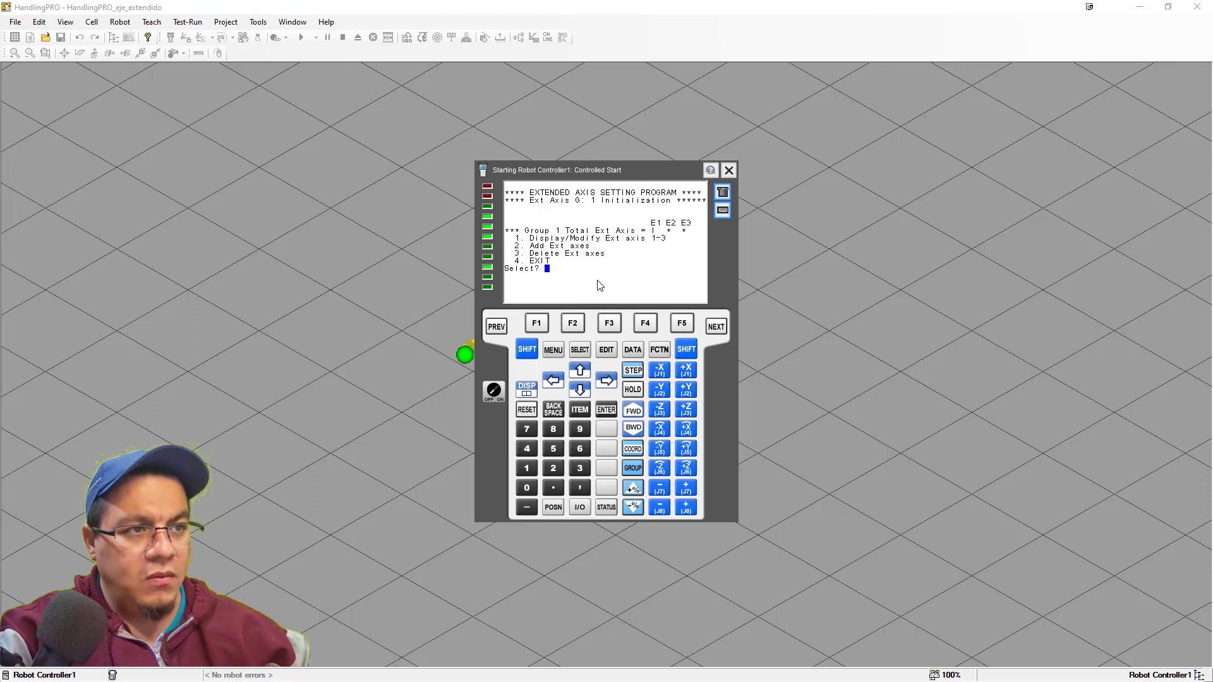
# Exit the extended axis setting program and leave the controlled start with a cold start of the controller.
pyautogui.write('4')
pyautogui.press('Return')
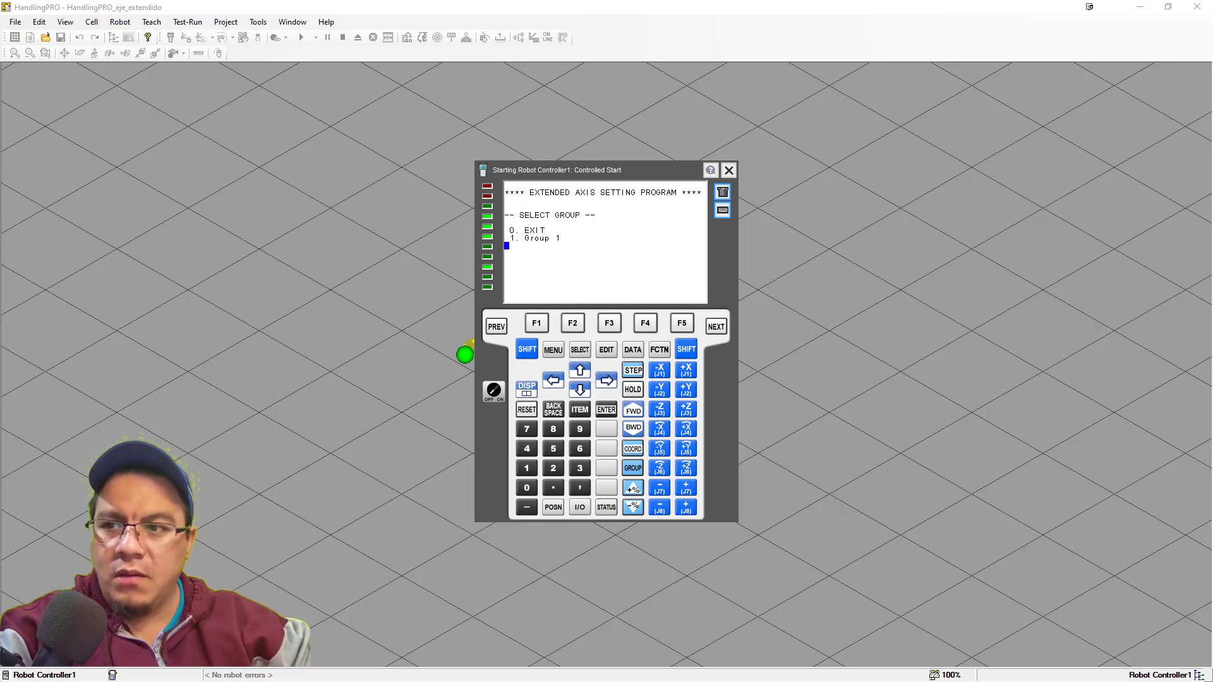
pyautogui.click(607, 247)
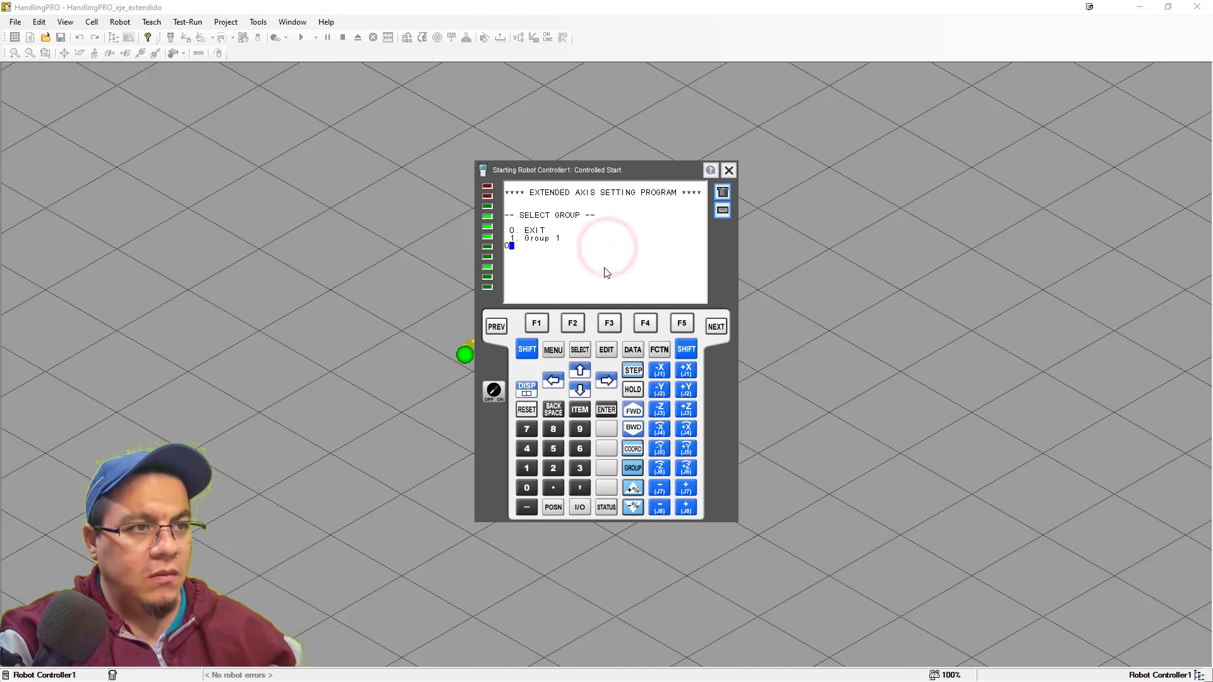
pyautogui.write('0')
pyautogui.press('Return')
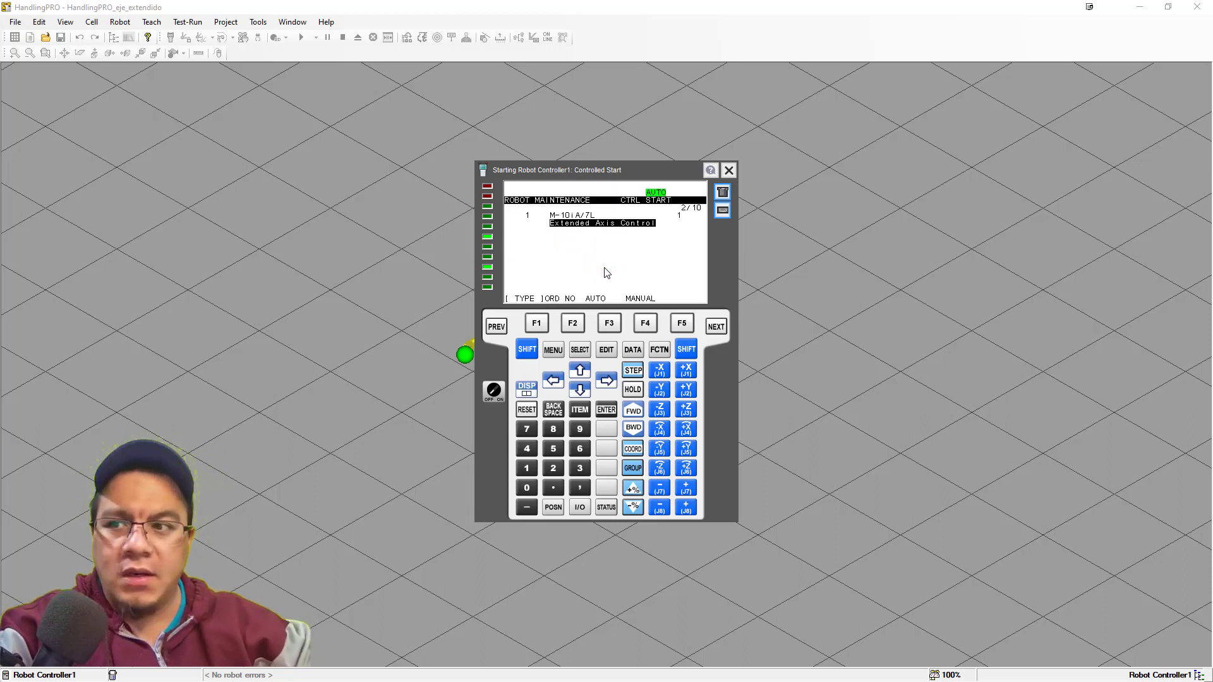
pyautogui.click(659, 349)
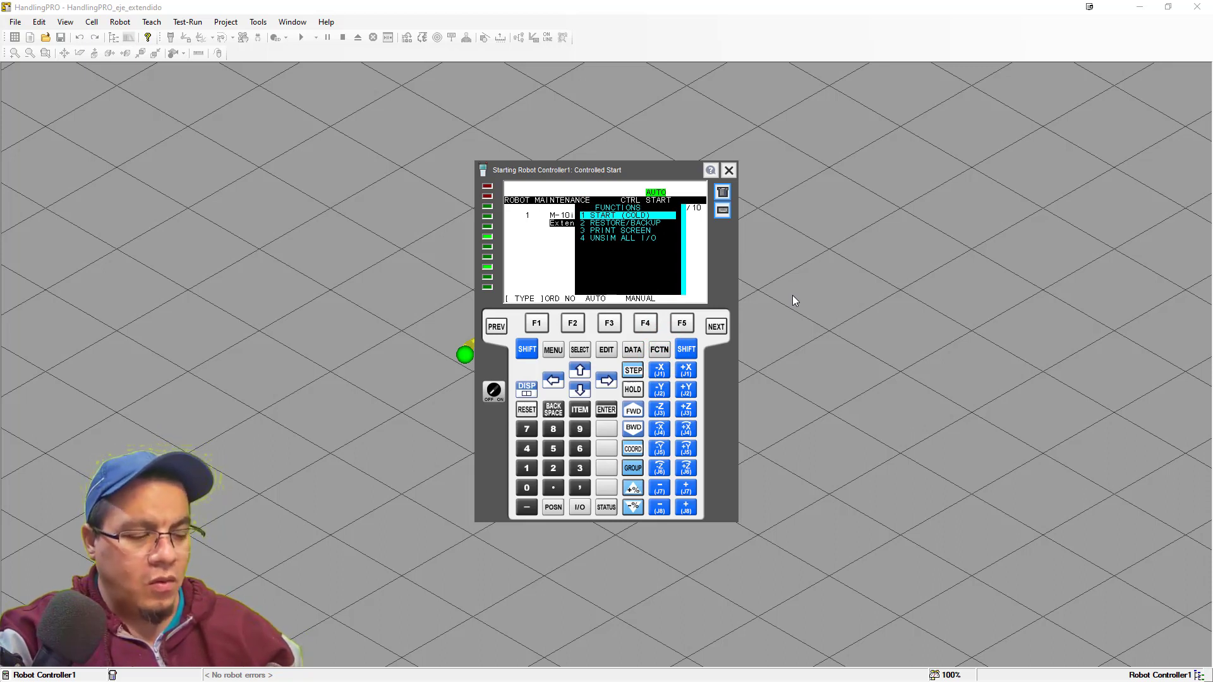
pyautogui.press('Return')
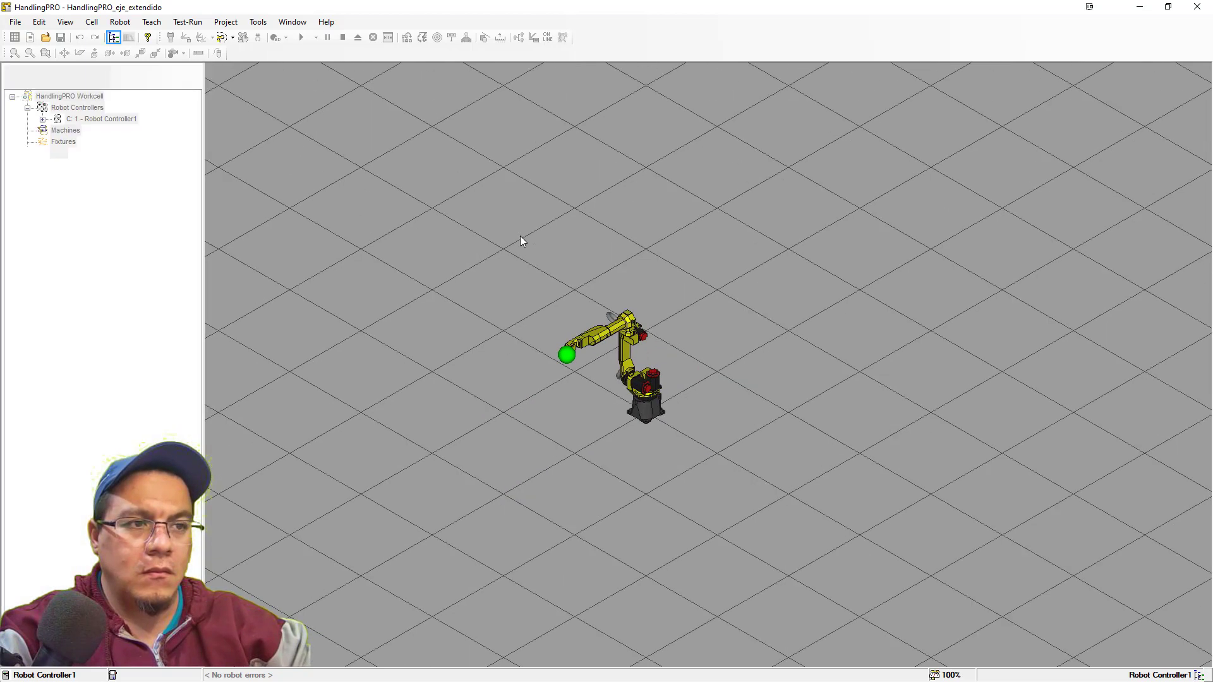
# Expand Robot Controller1 in the cell tree to examine its programs and the contents of the M-10iA/7L robot group.
pyautogui.click(43, 120)
pyautogui.click(58, 131)
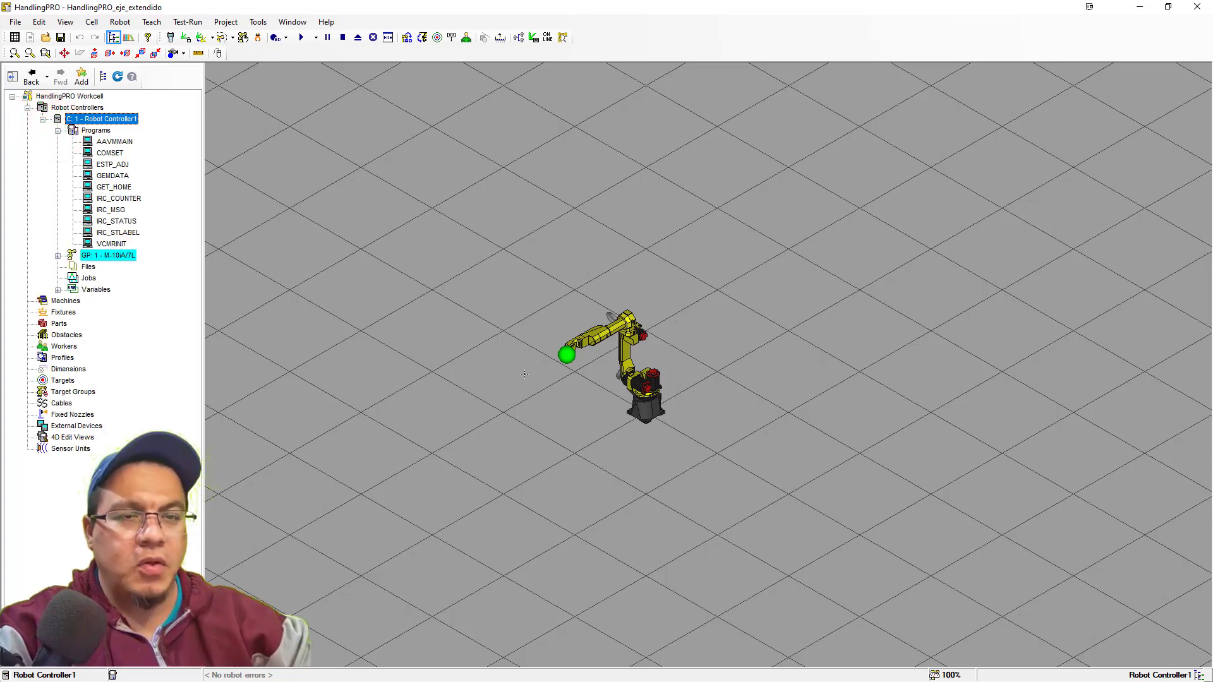
pyautogui.scroll(3, 601, 413)
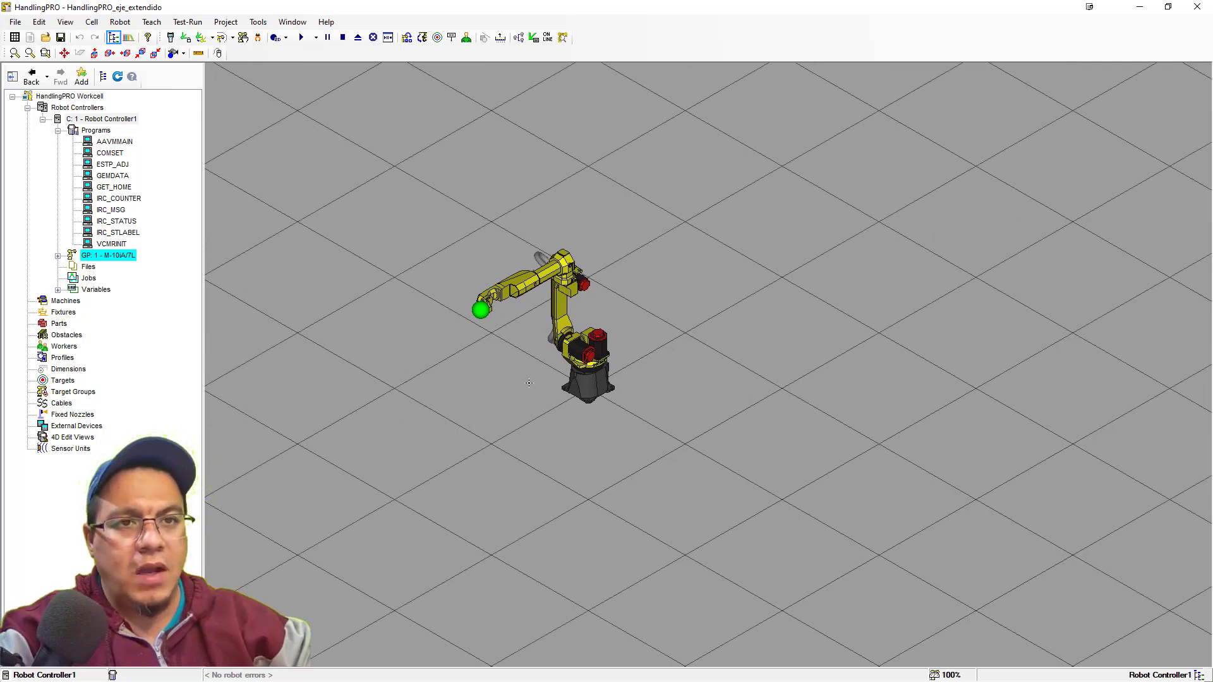
pyautogui.click(57, 256)
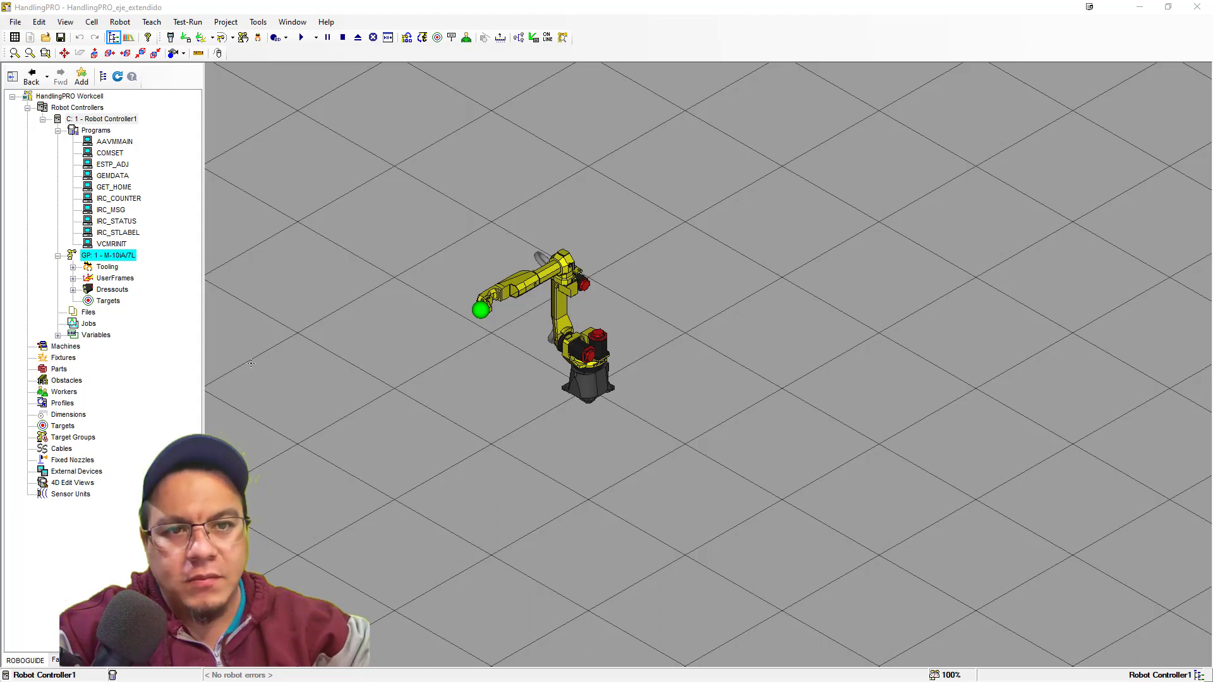
# Open the CAD library for adding a new machine and browse the Overslung_Gen_II_Rail models among the positioners.
pyautogui.rightClick(62, 347)
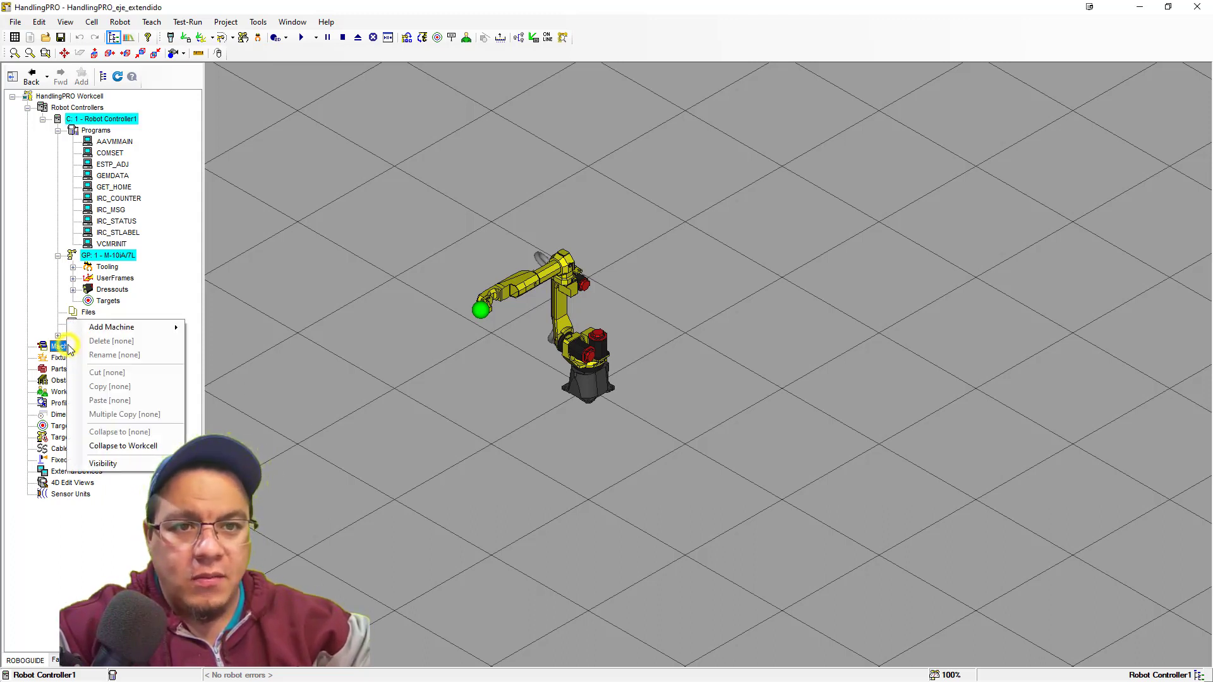
pyautogui.click(134, 325)
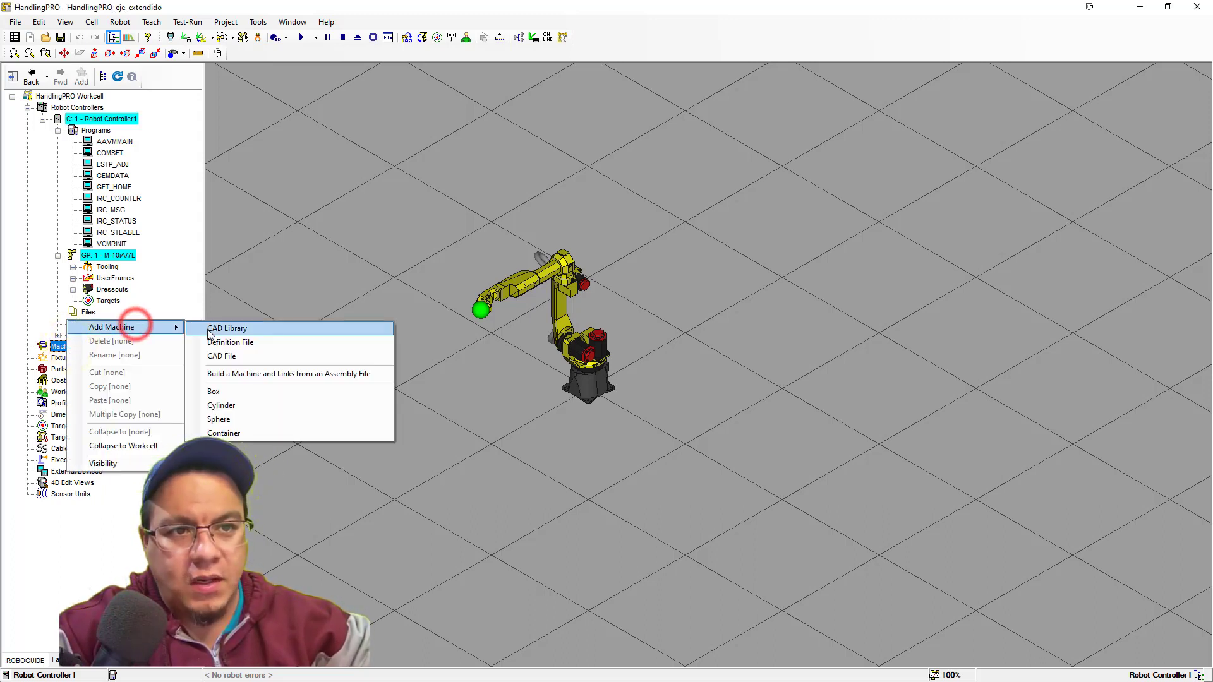
pyautogui.click(218, 329)
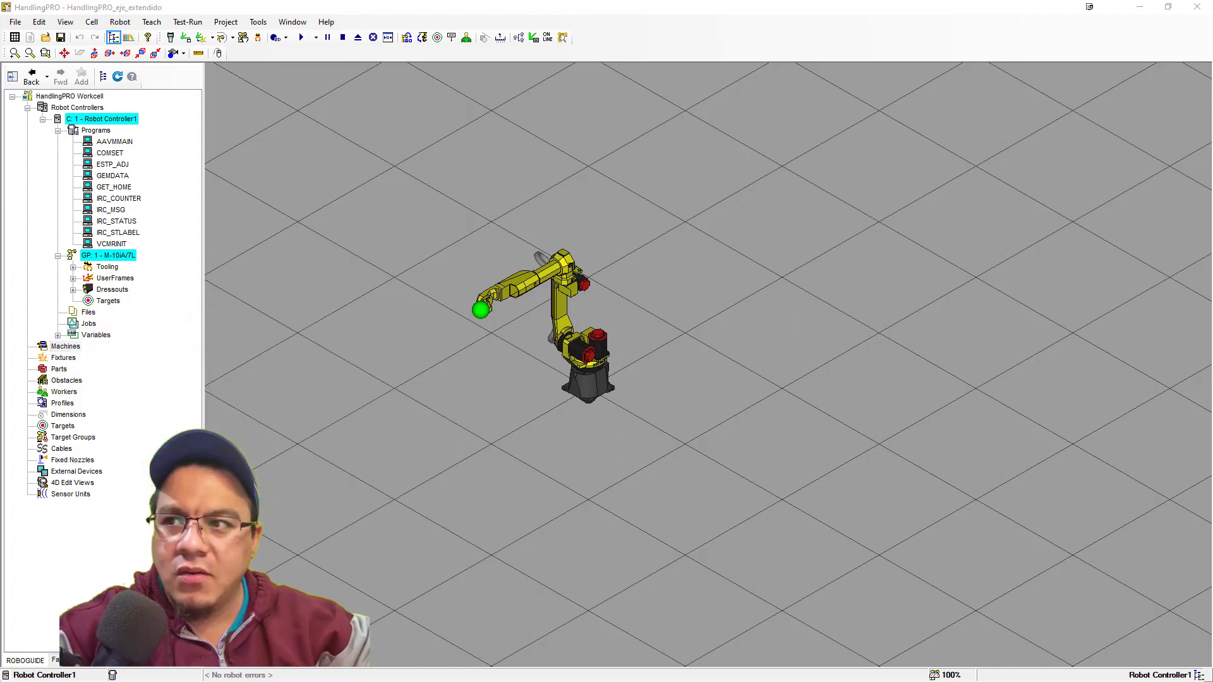
pyautogui.moveTo(114, 146); pyautogui.dragTo(413, 181)
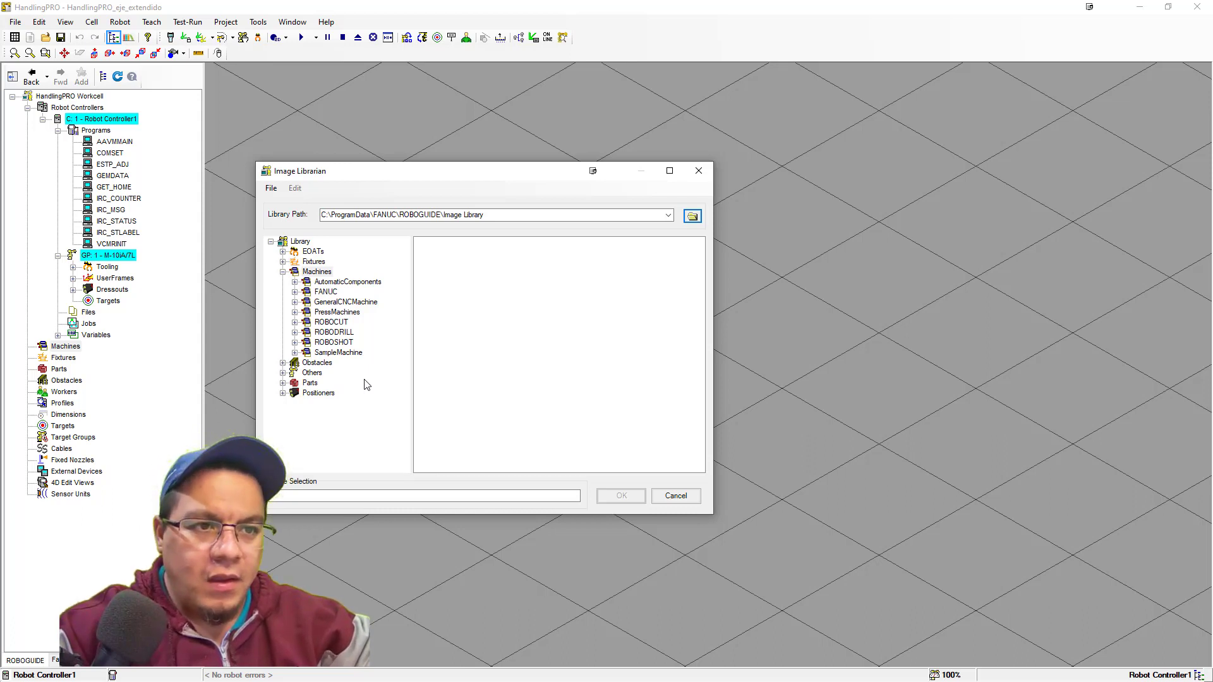
pyautogui.click(283, 394)
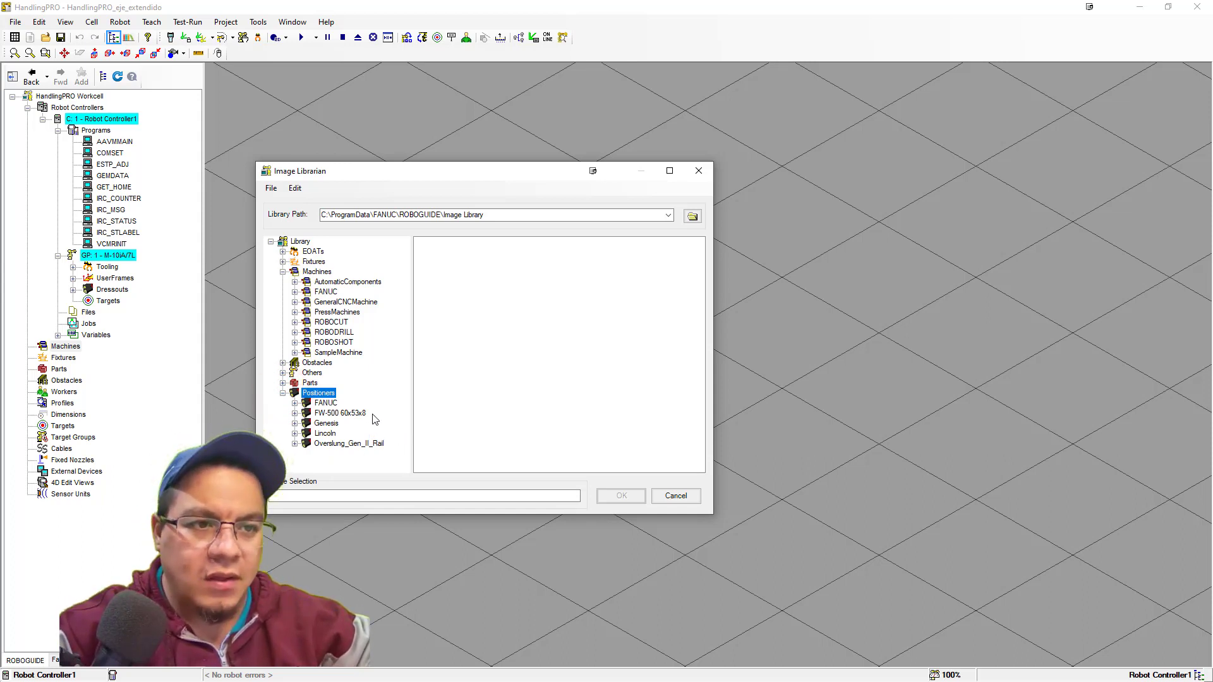
pyautogui.click(295, 443)
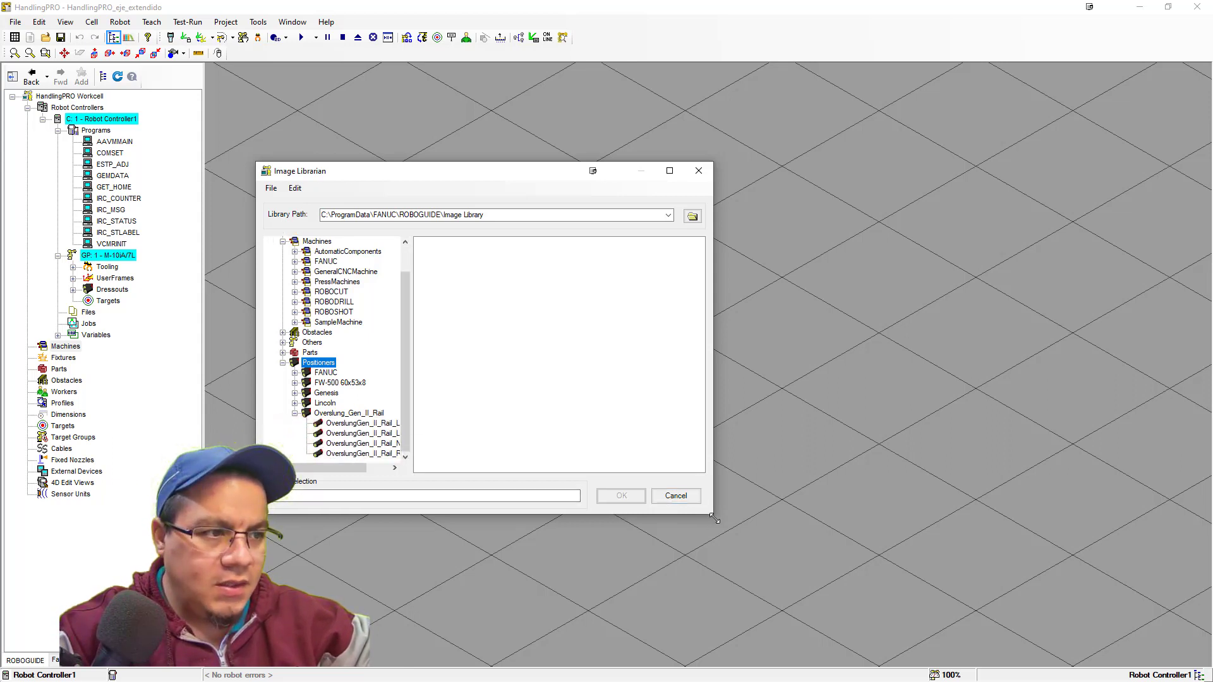
pyautogui.moveTo(713, 513); pyautogui.dragTo(823, 570)
pyautogui.click(347, 413)
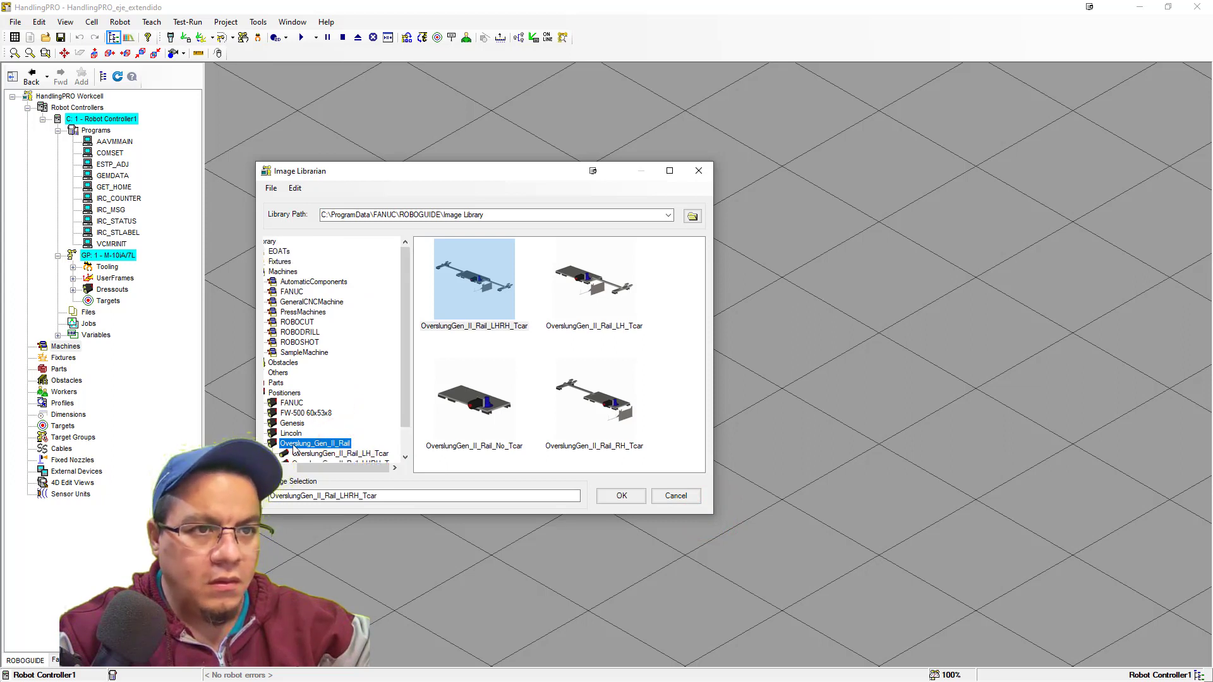
pyautogui.scroll(1, 349, 454)
pyautogui.moveTo(347, 476); pyautogui.dragTo(322, 474)
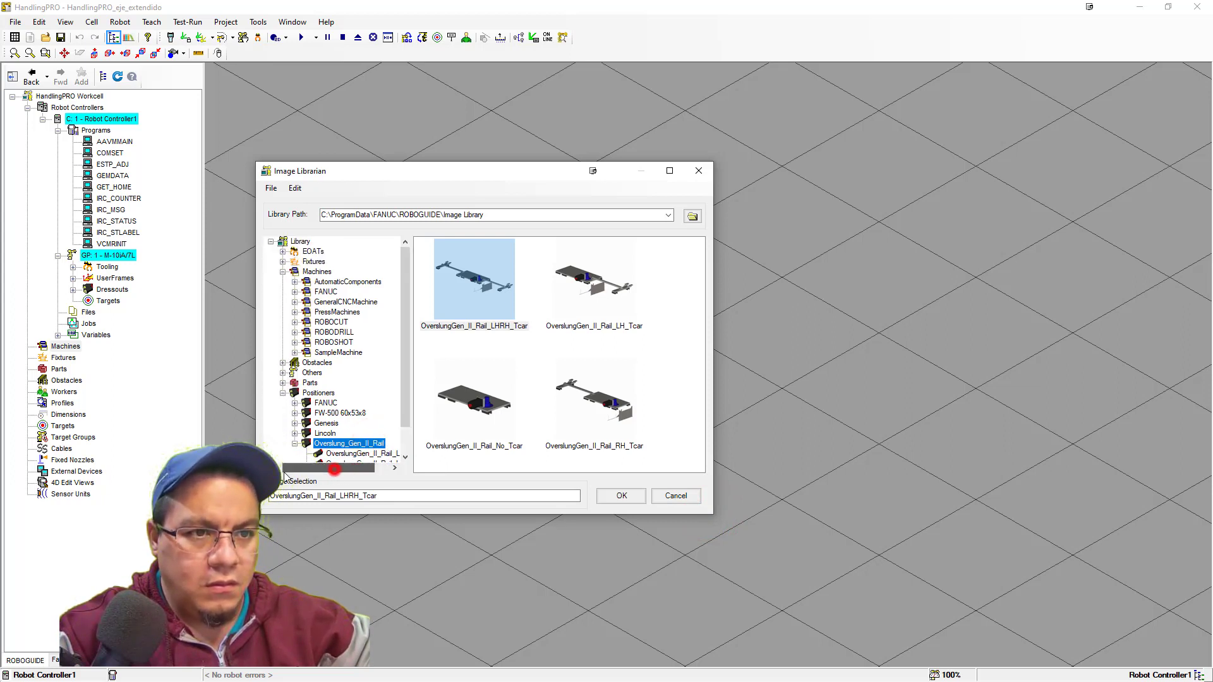
# Add the LRRail5000 rail from the library's FANUC positioners to the workcell as a machine.
pyautogui.click(321, 402)
pyautogui.click(295, 403)
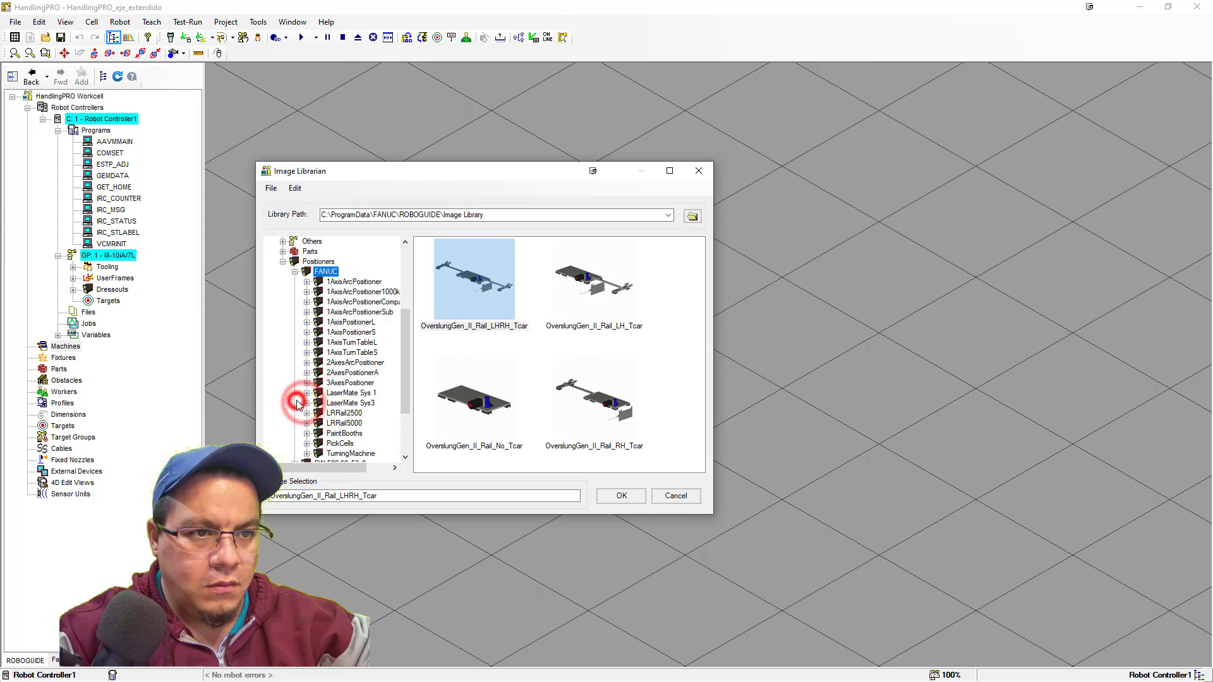
pyautogui.doubleClick(344, 425)
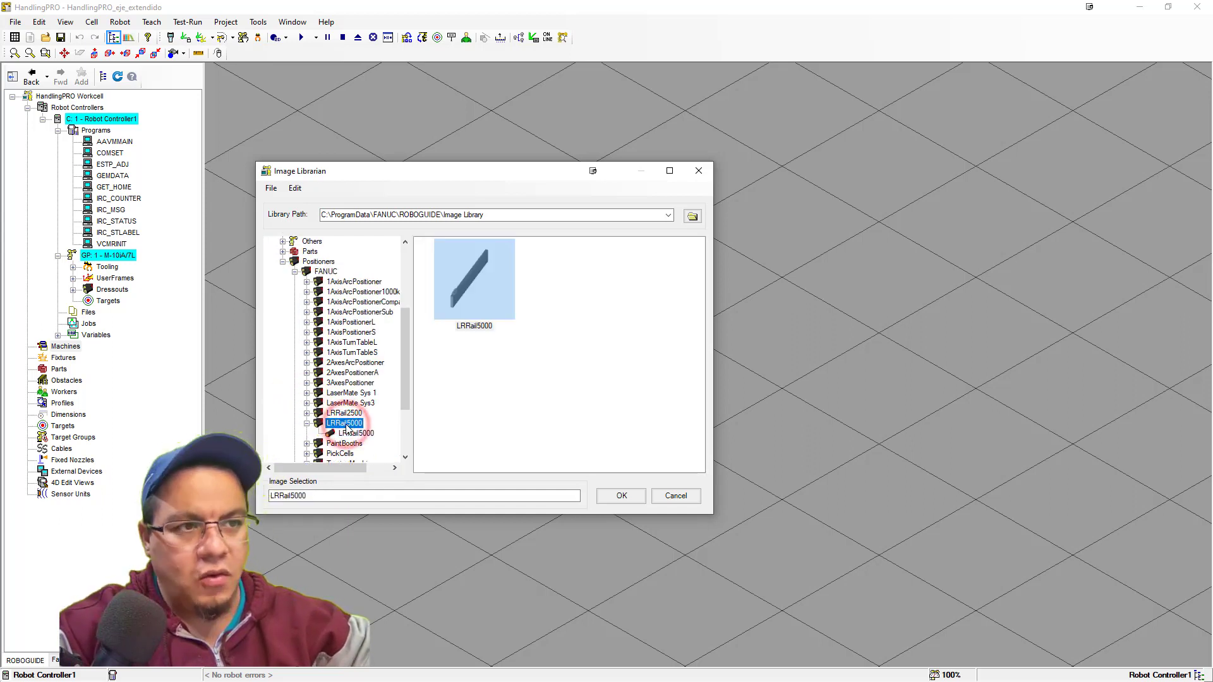
pyautogui.click(358, 434)
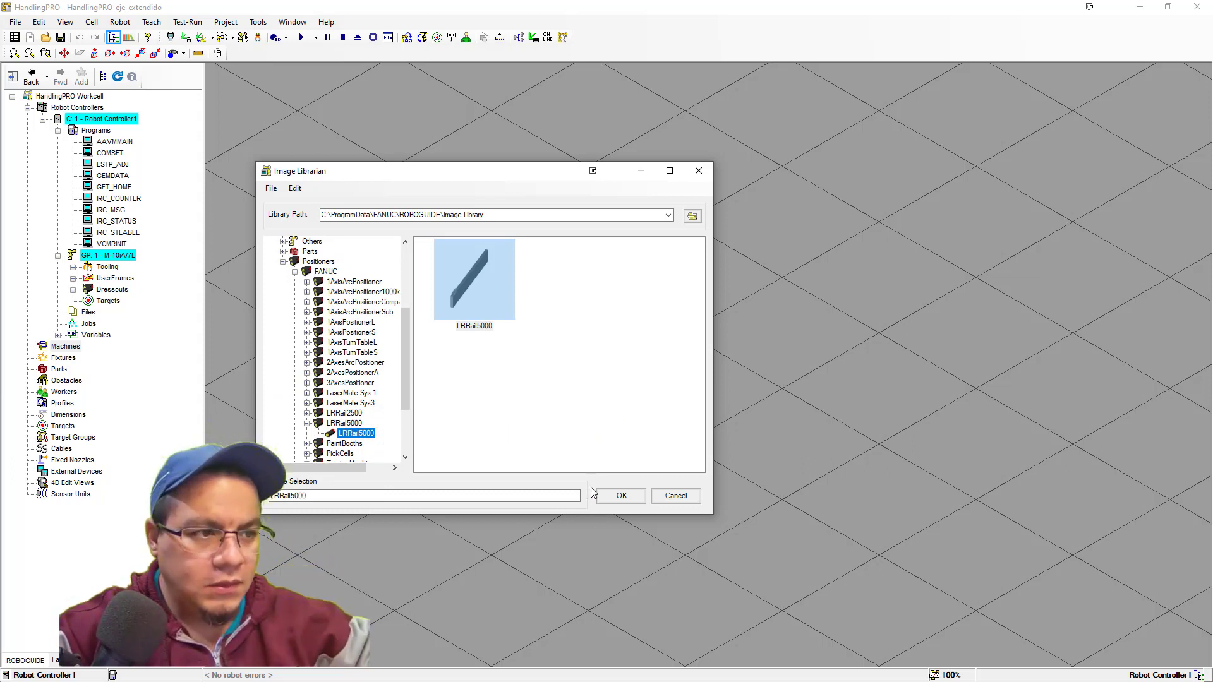
pyautogui.click(629, 499)
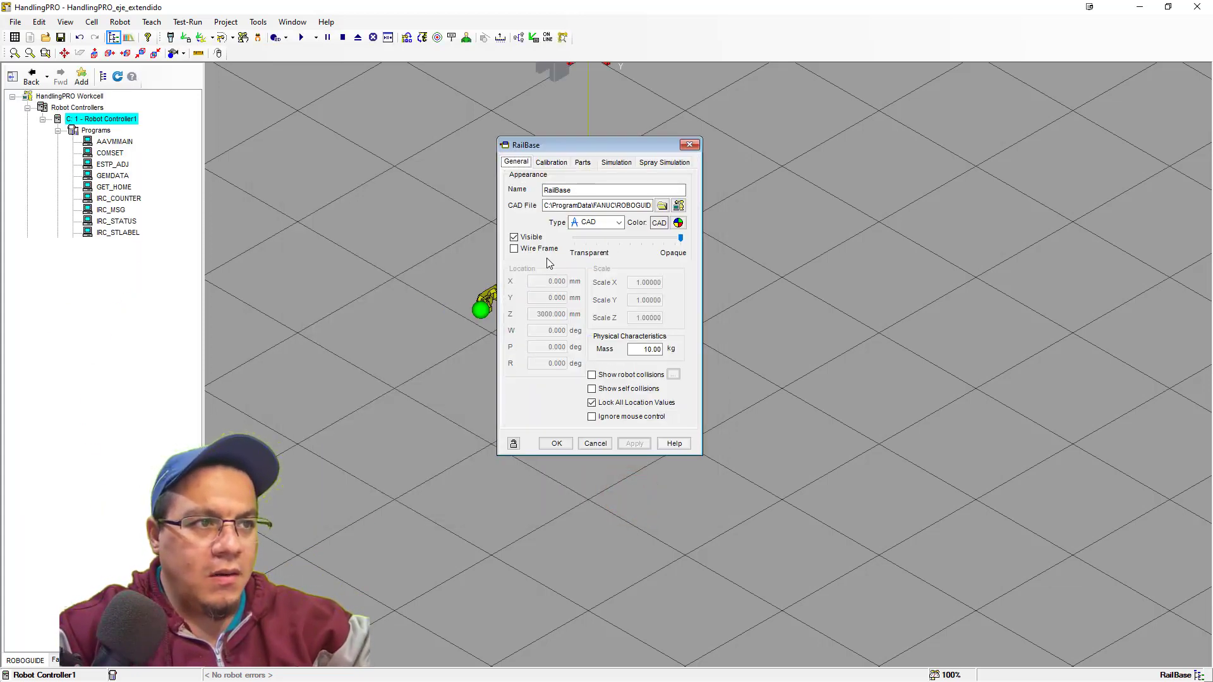
# Unlock the RailBase location, set its Z to 0 mm, and lock all location values again.
pyautogui.click(597, 402)
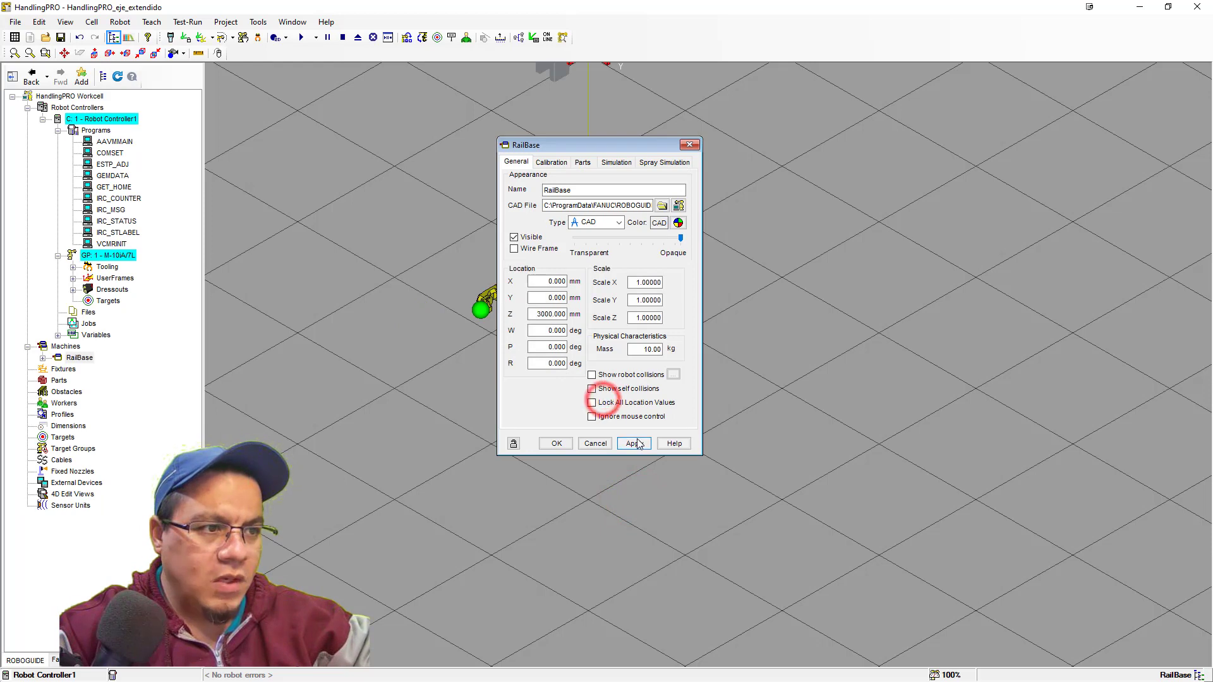
pyautogui.doubleClick(538, 313)
pyautogui.write('0')
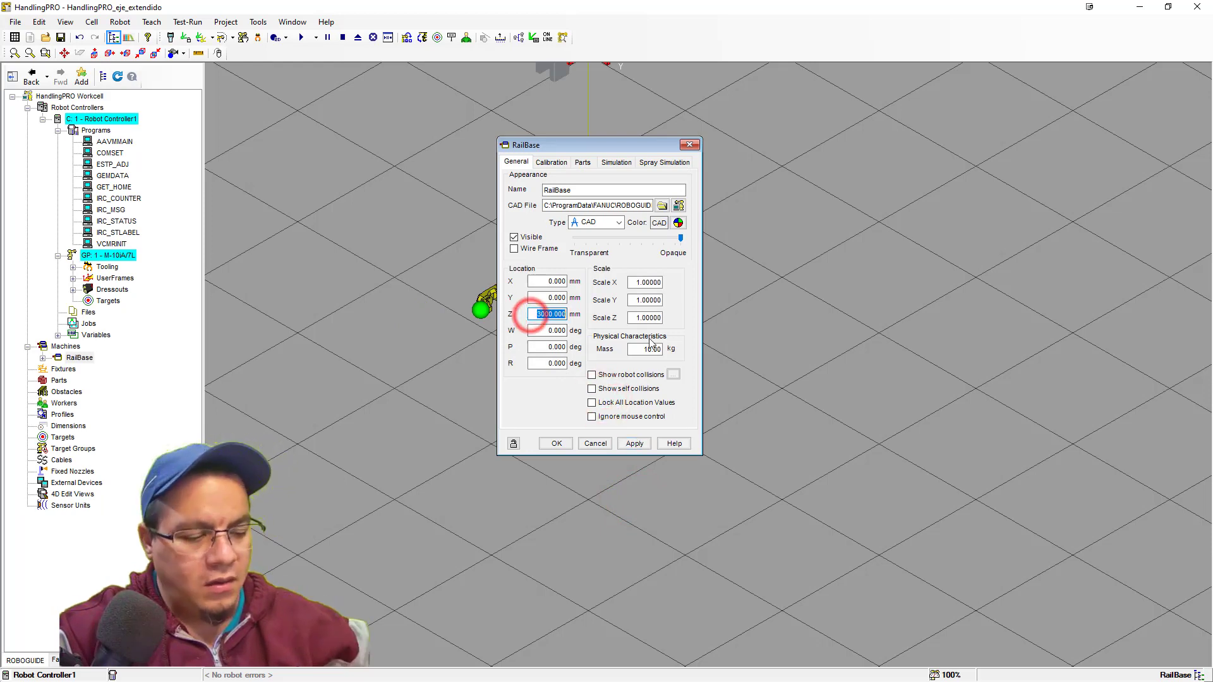
pyautogui.press('Return')
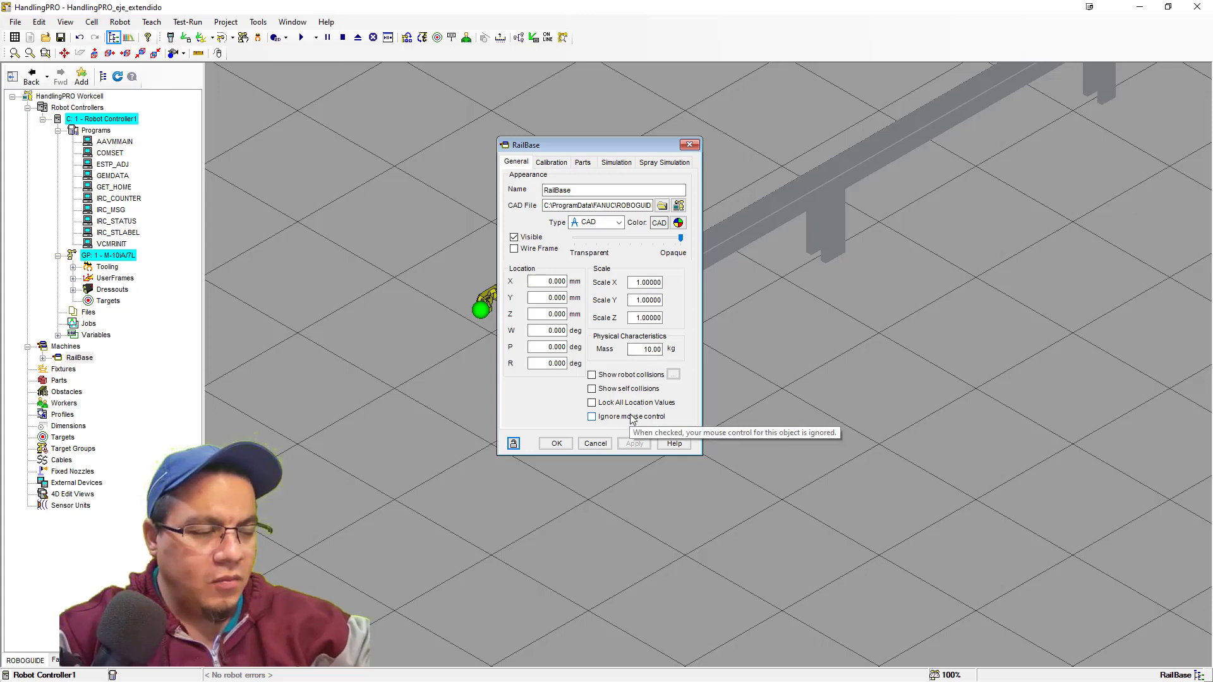
pyautogui.click(592, 402)
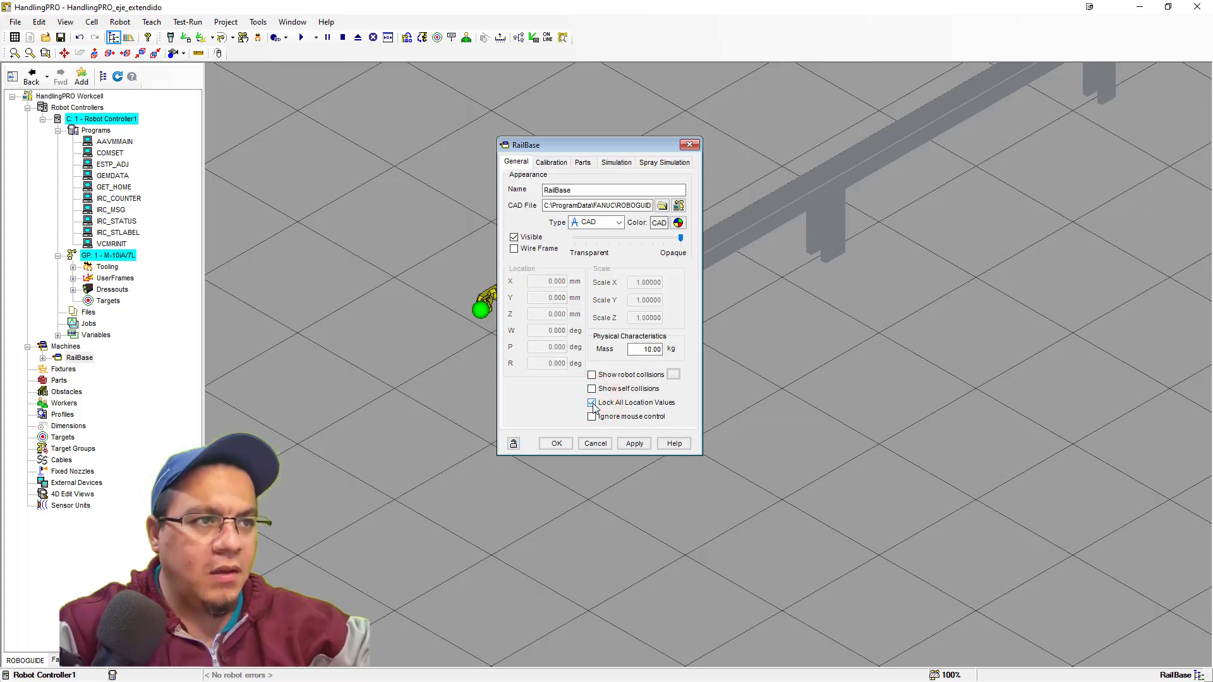
pyautogui.click(633, 443)
pyautogui.click(559, 443)
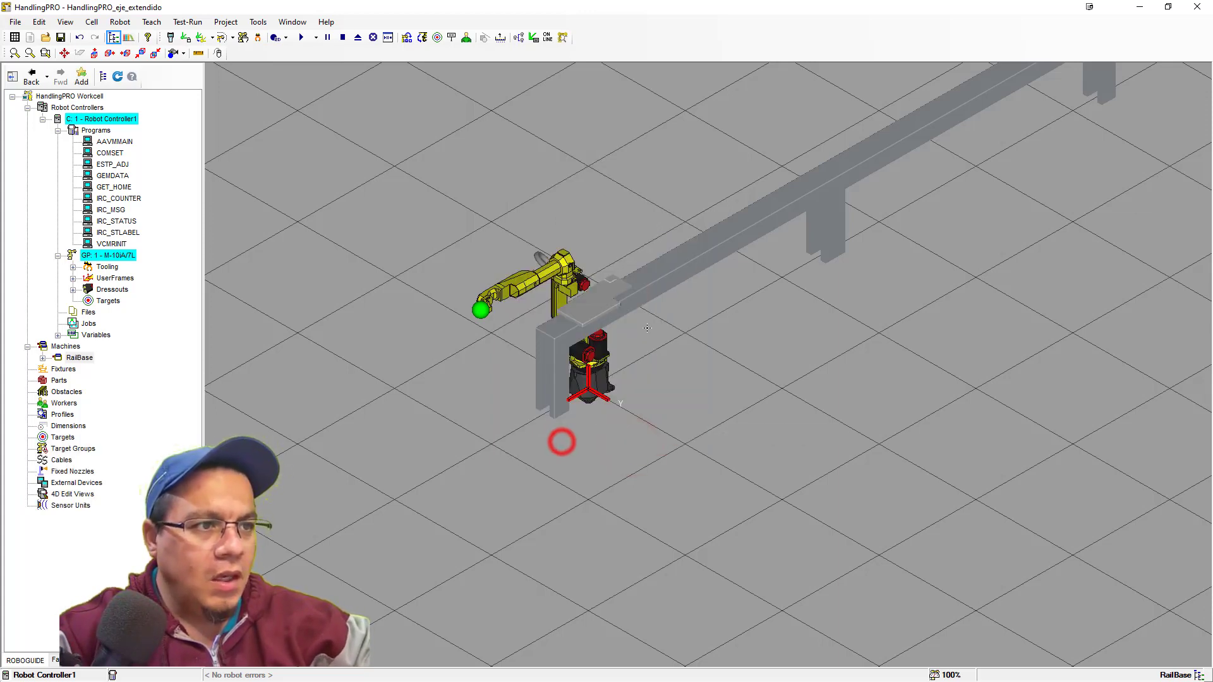
# Expand the RailBase machine in the cell tree and open the properties of its G:1, J:7 Link1 axis.
pyautogui.moveTo(676, 358); pyautogui.dragTo(602, 349, button='right')
pyautogui.moveTo(564, 375); pyautogui.dragTo(521, 469, button='middle')
pyautogui.moveTo(542, 439); pyautogui.dragTo(533, 412, button='right')
pyautogui.moveTo(534, 412); pyautogui.dragTo(543, 354, button='middle')
pyautogui.moveTo(544, 355); pyautogui.dragTo(547, 368, button='right')
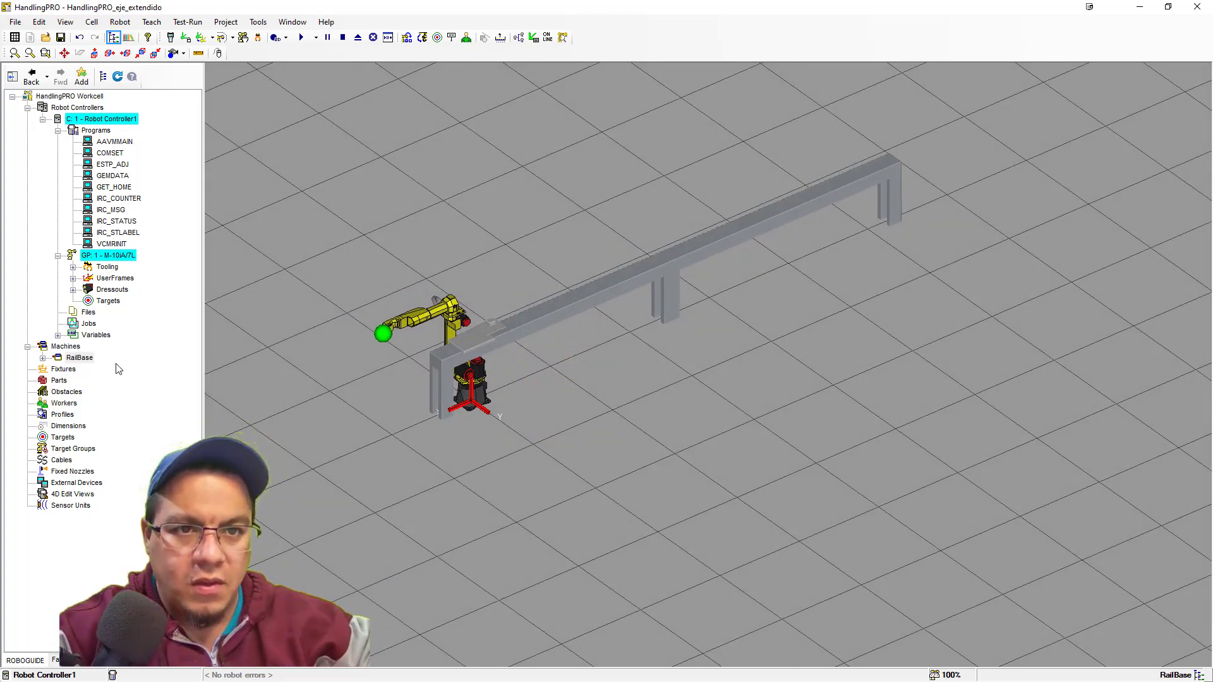
pyautogui.click(43, 358)
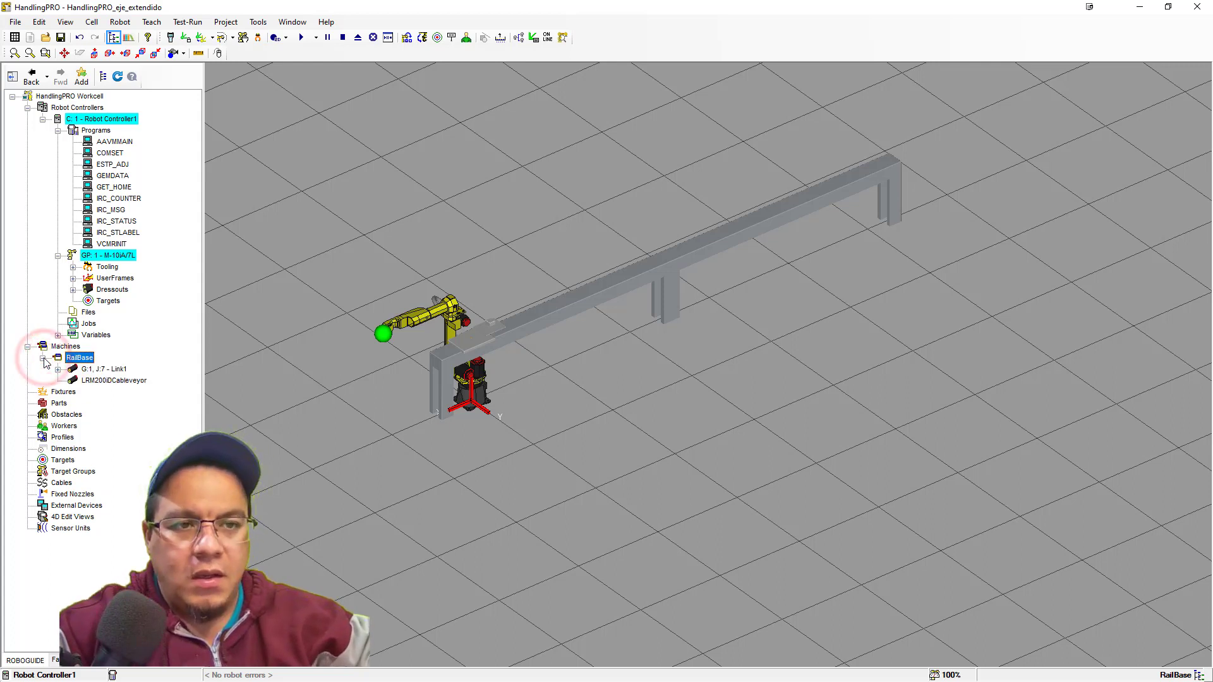
pyautogui.click(58, 370)
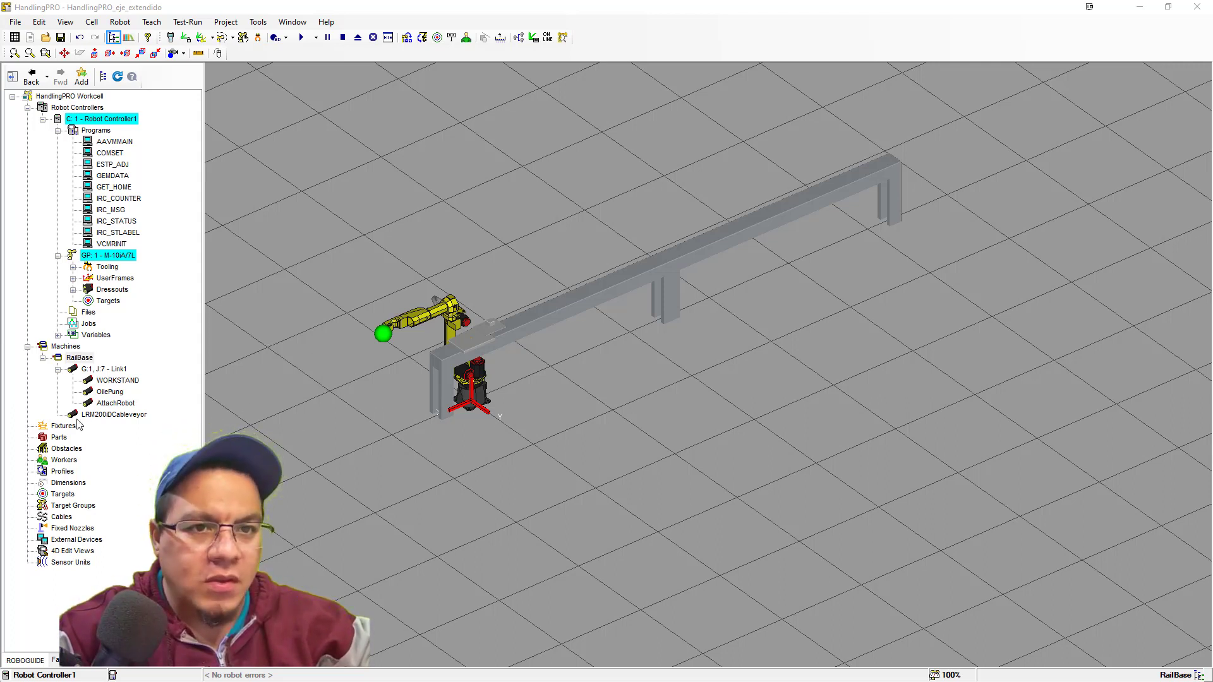
pyautogui.click(106, 368)
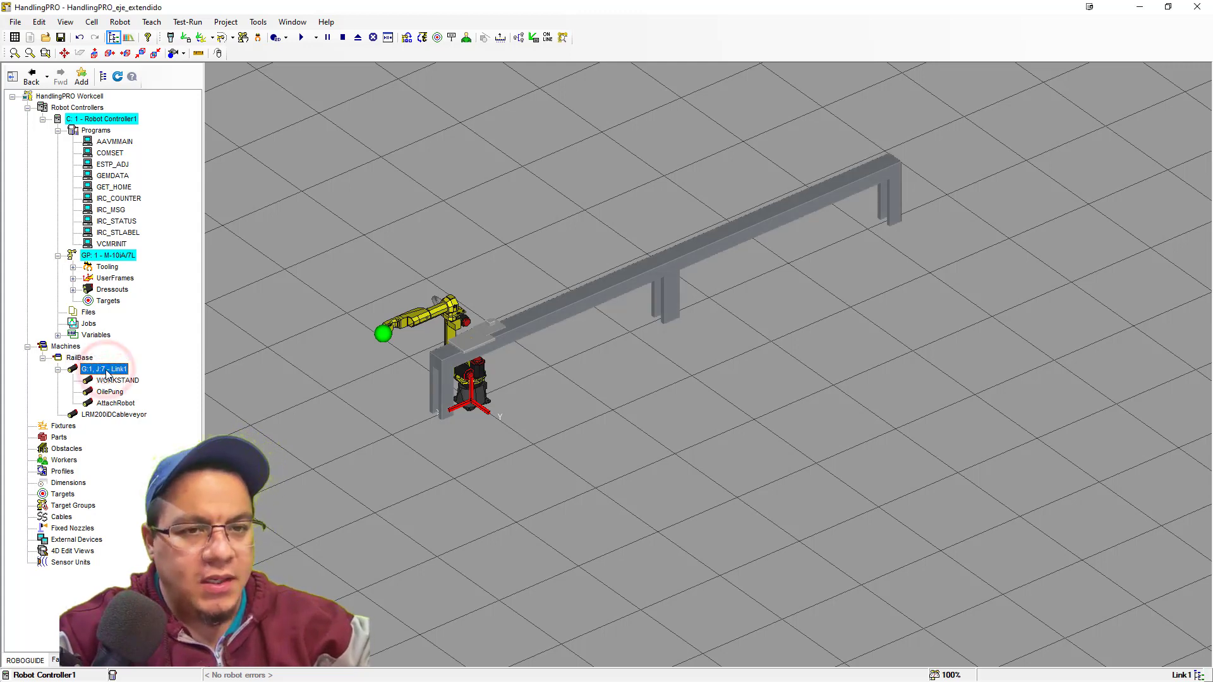
pyautogui.doubleClick(106, 369)
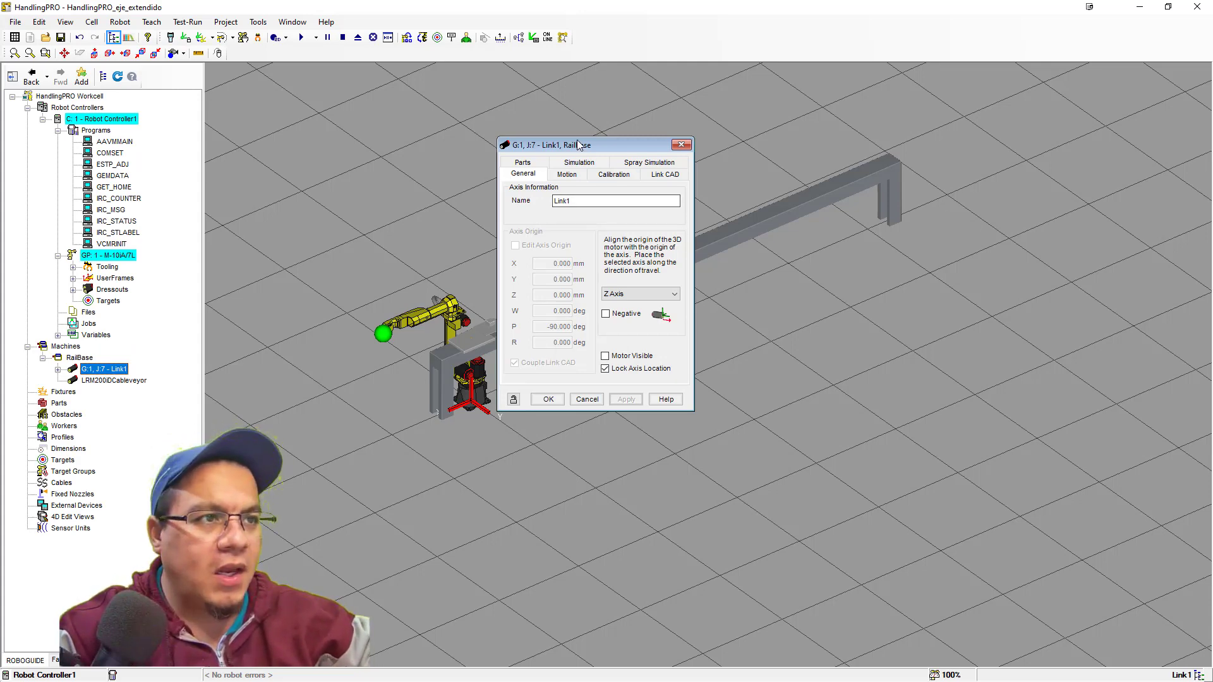
# Unlock the axis location of Link1 and enable editing of its axis origin.
pyautogui.moveTo(573, 144)
pyautogui.mouseDown()
pyautogui.moveTo(572, 212)
pyautogui.moveTo(681, 258)
pyautogui.moveTo(664, 234)
pyautogui.mouseUp()
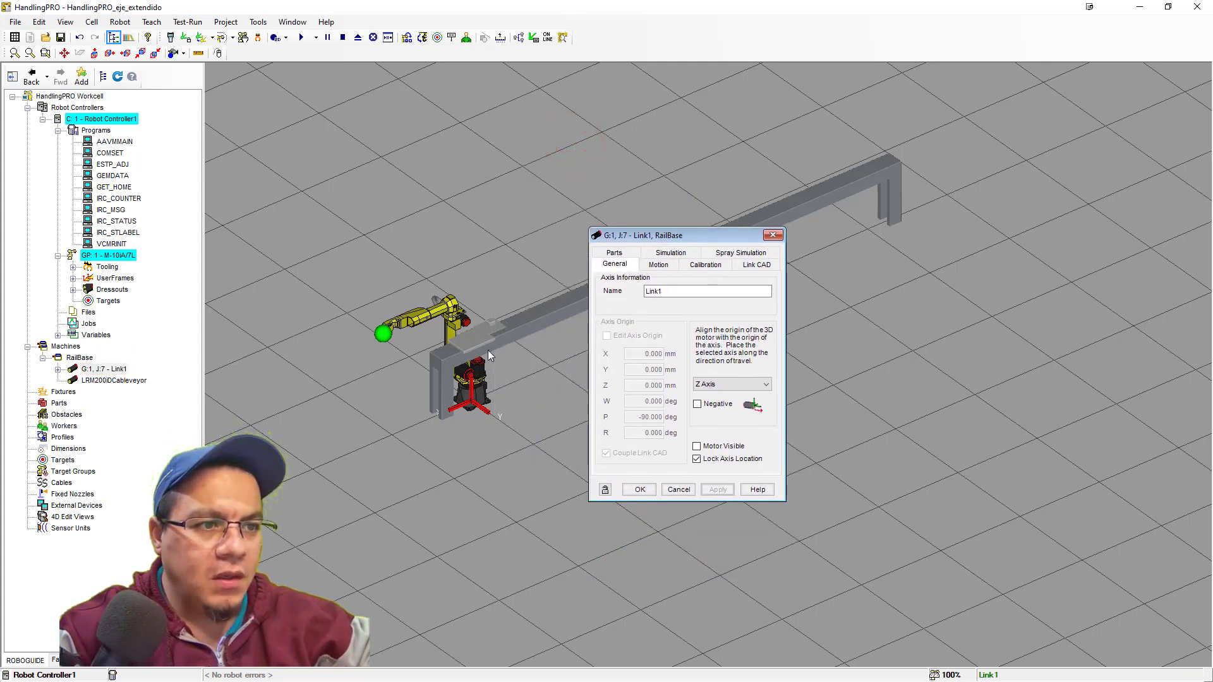
pyautogui.moveTo(556, 422); pyautogui.dragTo(487, 413, button='middle')
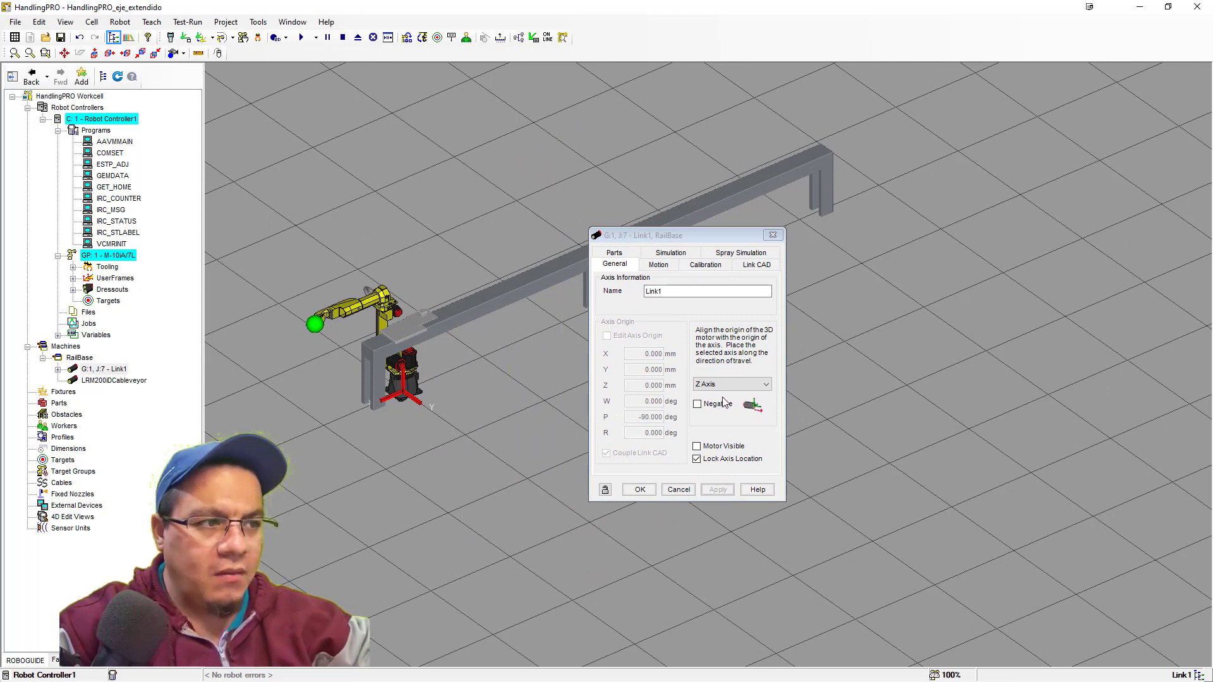
pyautogui.click(701, 460)
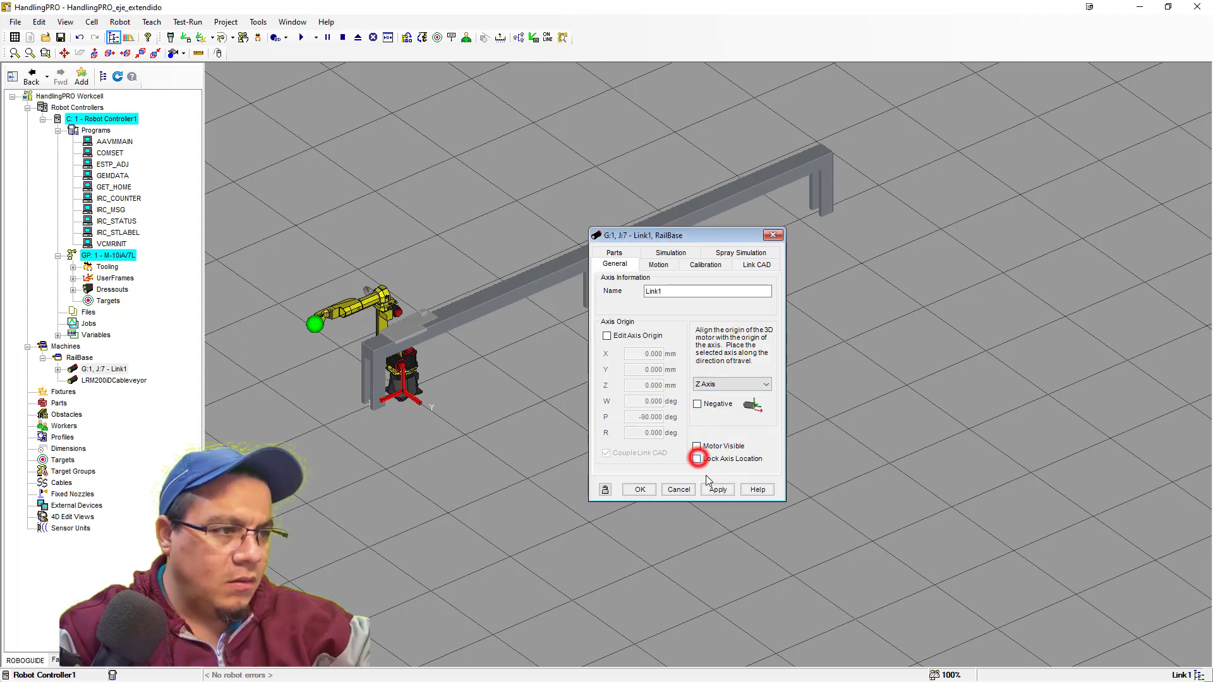
pyautogui.click(632, 338)
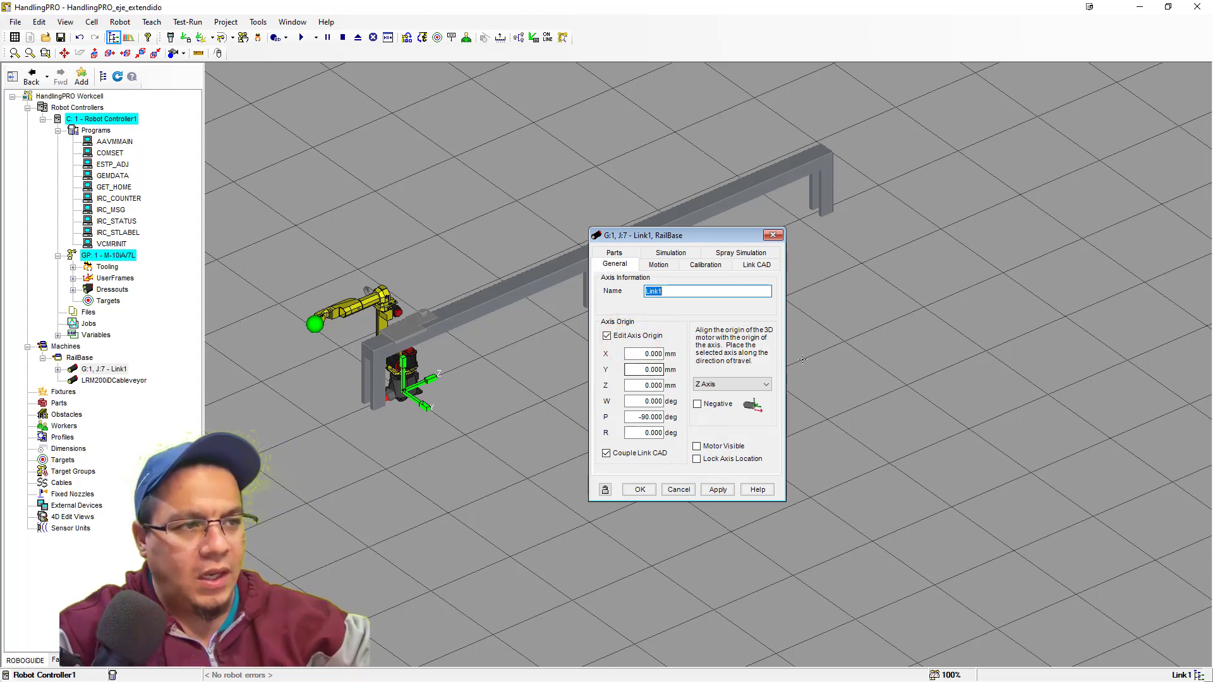
pyautogui.moveTo(559, 382); pyautogui.dragTo(447, 409, button='right')
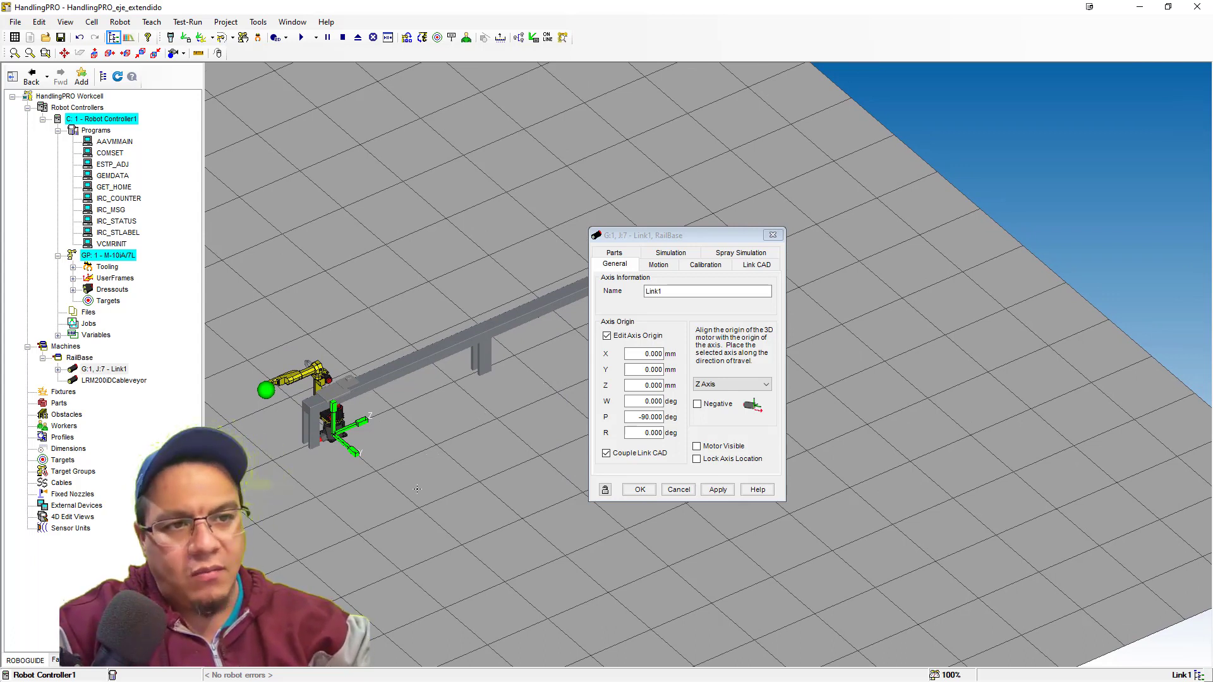
# Lock the axis location of Link1 and apply the change.
pyautogui.moveTo(677, 238); pyautogui.dragTo(609, 358)
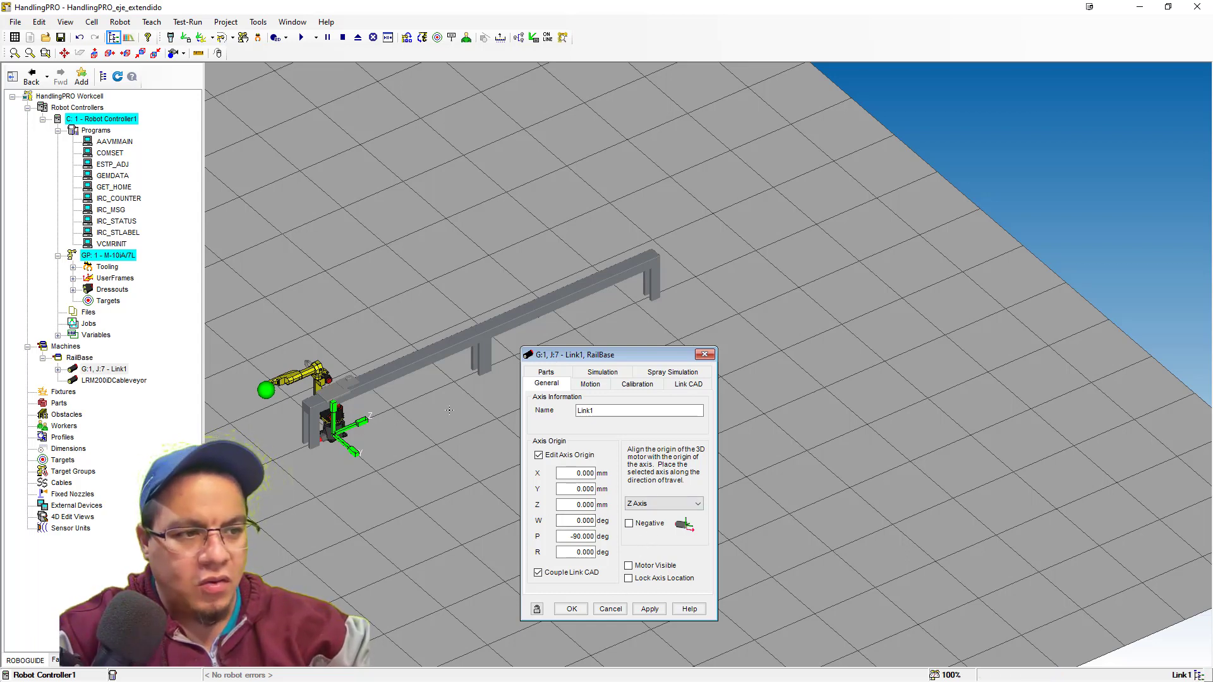
pyautogui.click(629, 578)
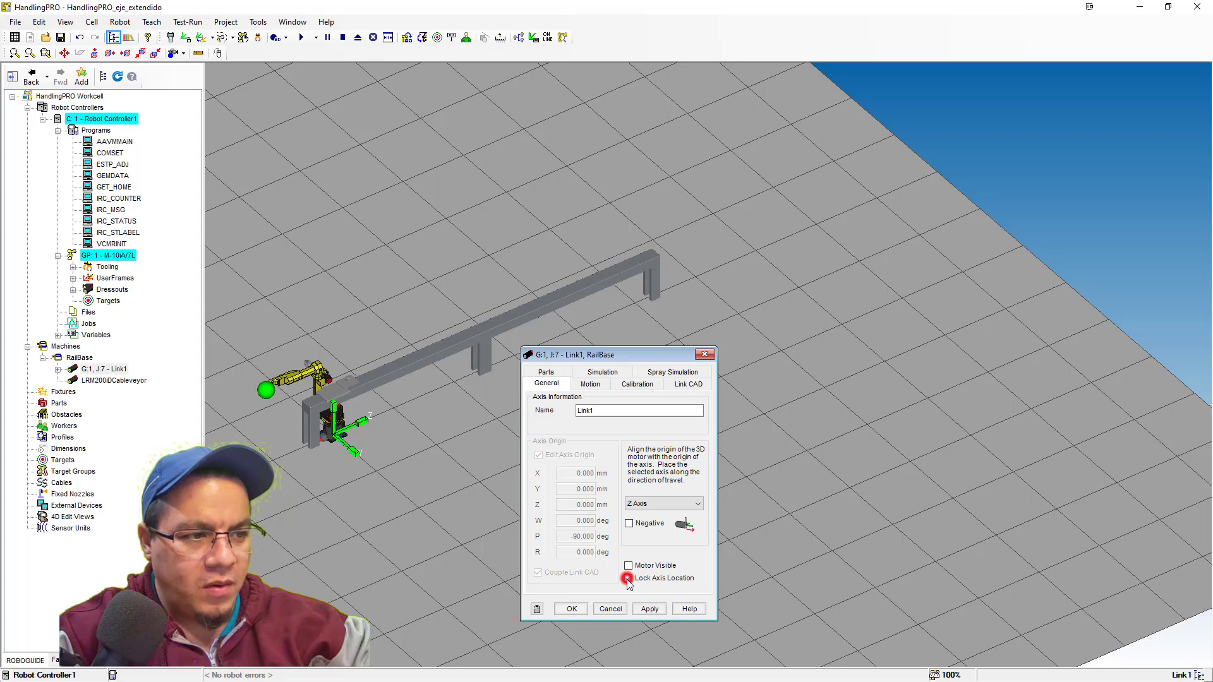
pyautogui.click(650, 609)
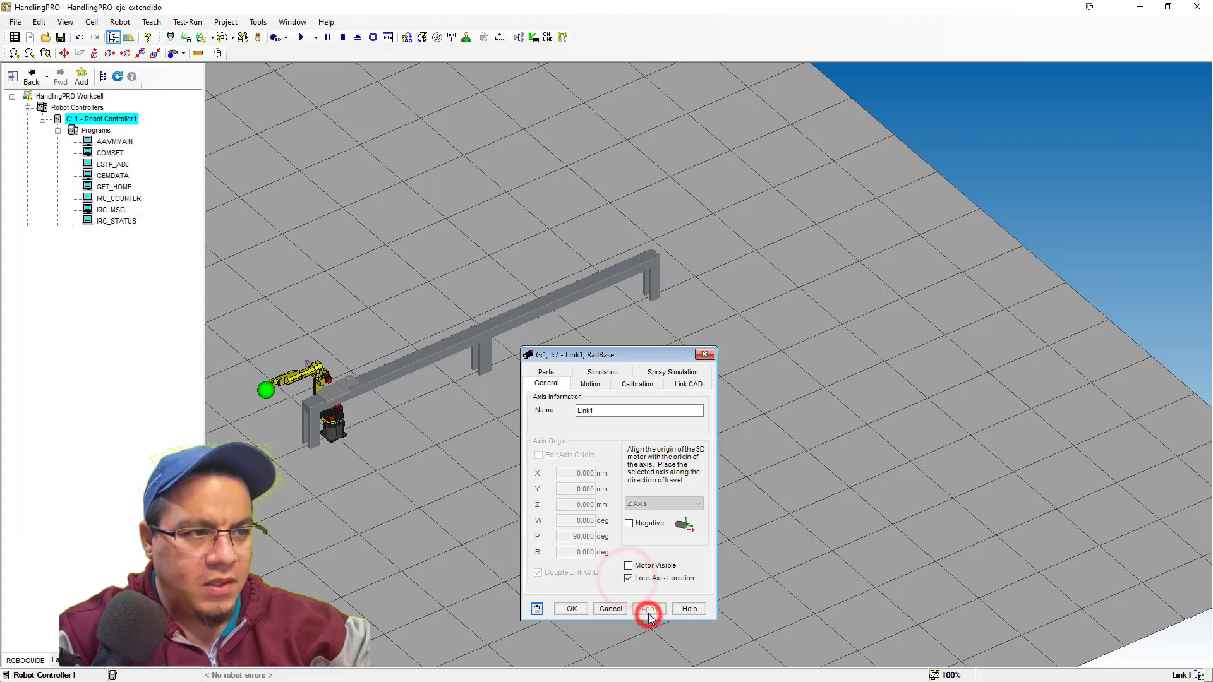
# Set the motion axis group of Link1 to GP: 1 - M-10iA/7L and try to shift the axis from its current position.
pyautogui.click(594, 383)
pyautogui.moveTo(610, 357); pyautogui.dragTo(545, 350)
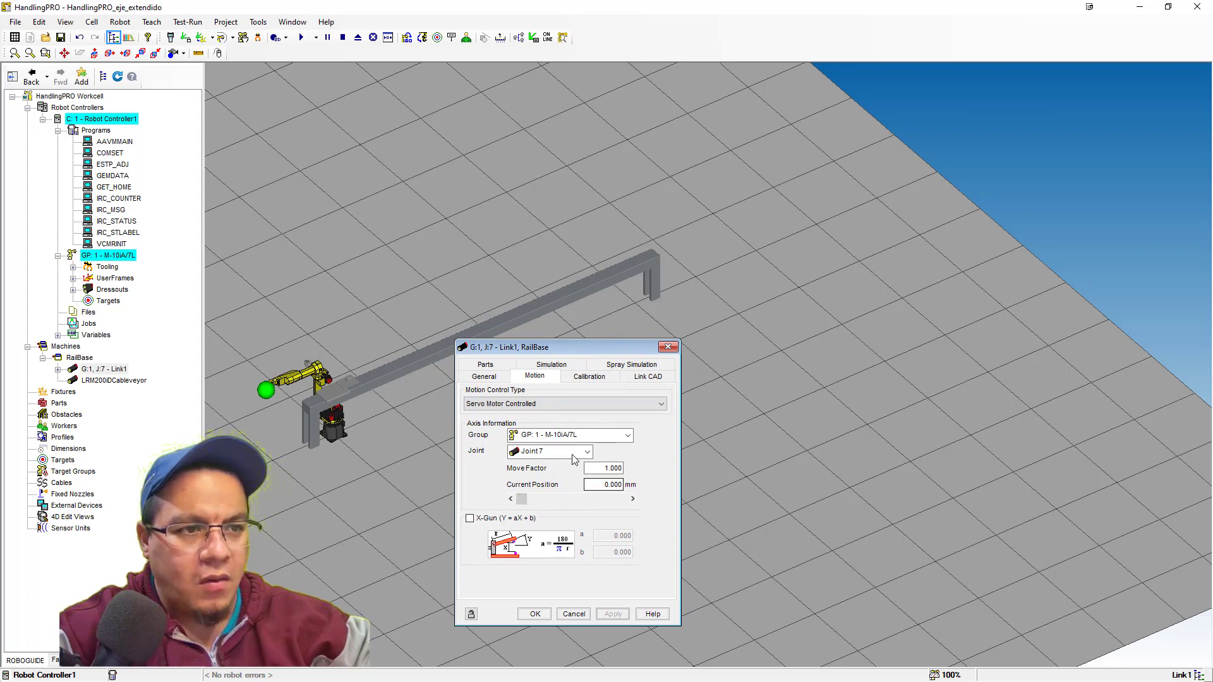
pyautogui.click(557, 434)
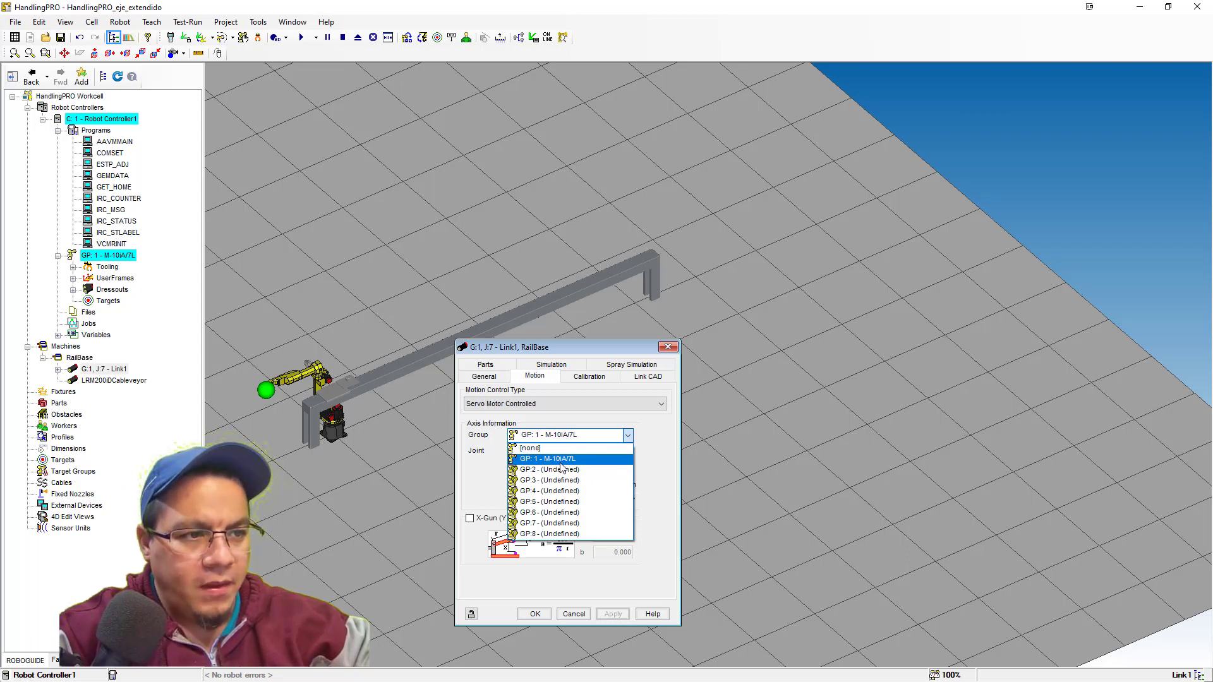
pyautogui.click(561, 466)
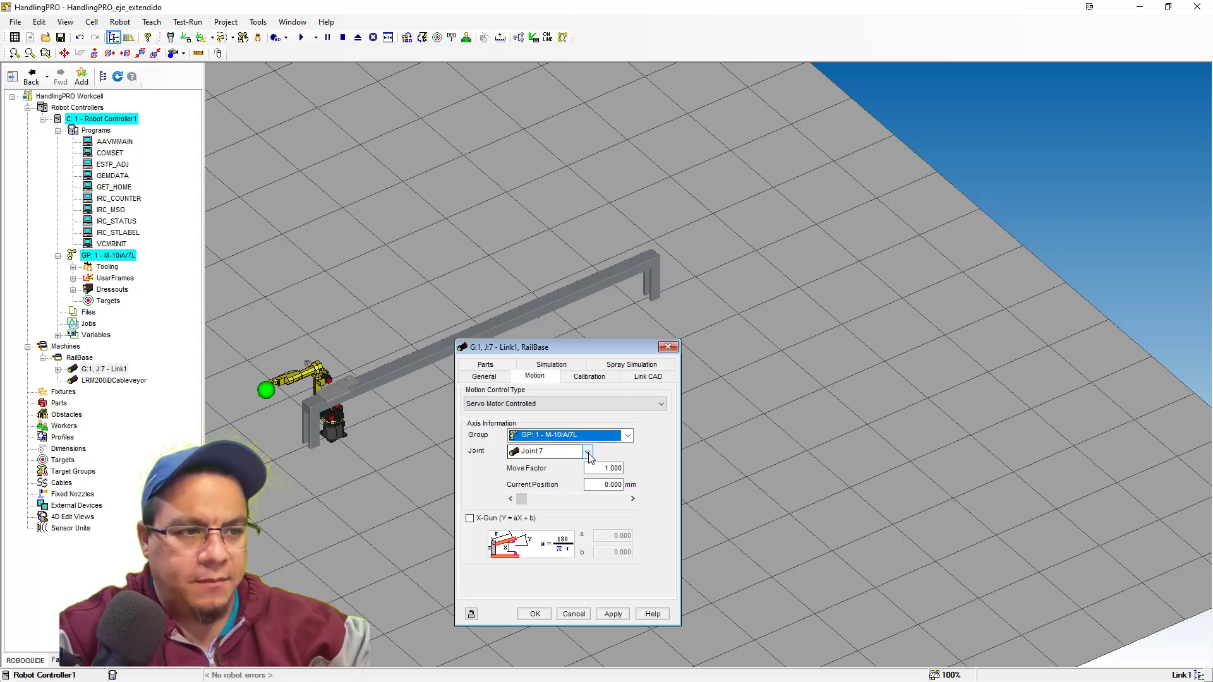
pyautogui.moveTo(549, 351); pyautogui.dragTo(583, 356)
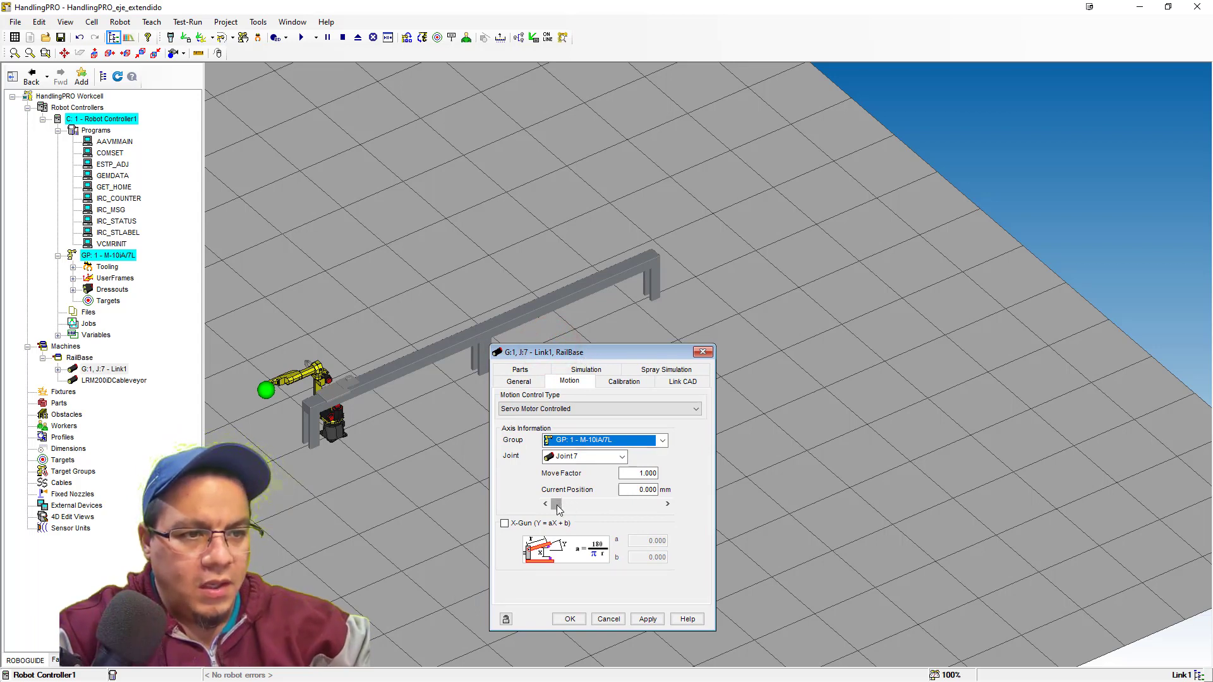
pyautogui.moveTo(558, 508)
pyautogui.mouseDown()
pyautogui.moveTo(660, 505)
pyautogui.moveTo(547, 509)
pyautogui.mouseUp()
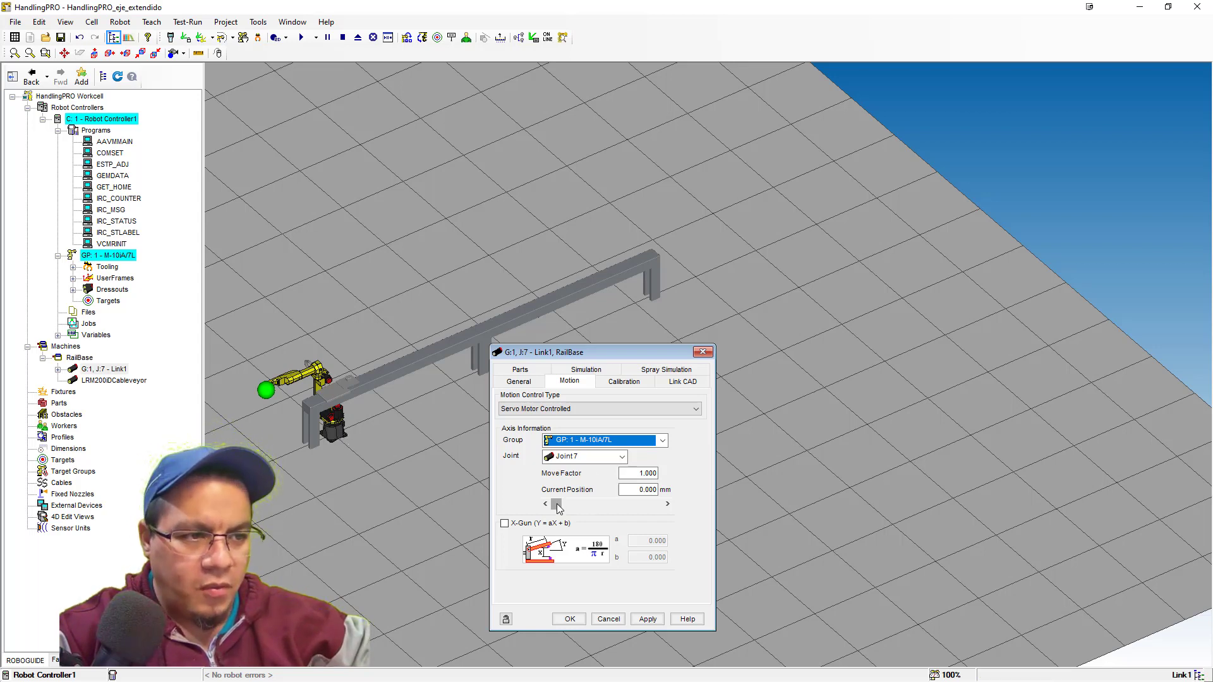
pyautogui.moveTo(558, 509)
pyautogui.mouseDown()
pyautogui.moveTo(668, 515)
pyautogui.moveTo(550, 518)
pyautogui.mouseUp()
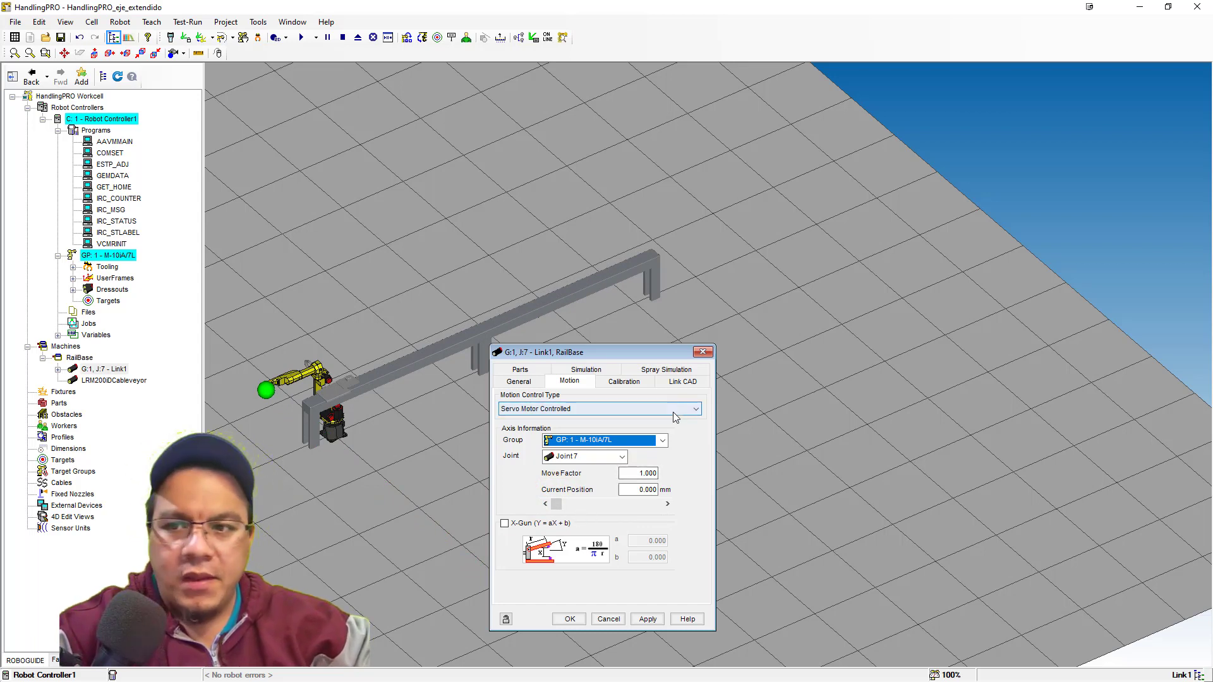
# Review the CAD settings of Link1 and return to its motion settings with the whole rail in view.
pyautogui.click(682, 382)
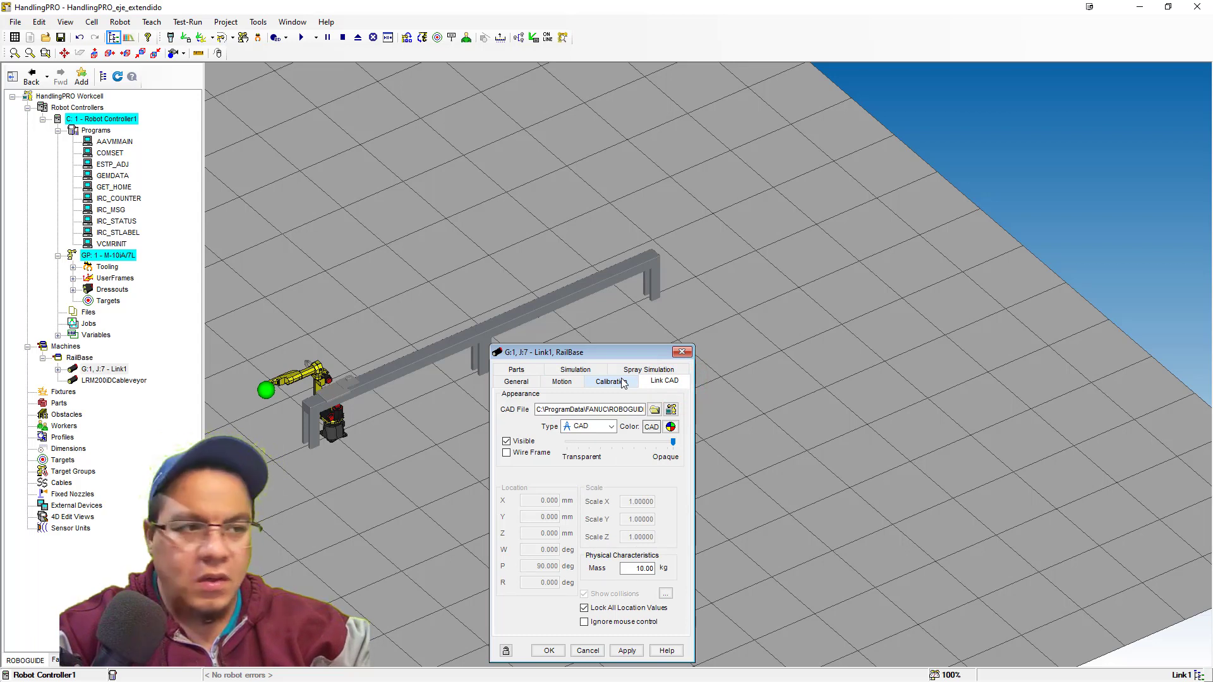
pyautogui.moveTo(590, 352); pyautogui.dragTo(476, 339)
pyautogui.click(535, 309)
pyautogui.scroll(5, 523, 257)
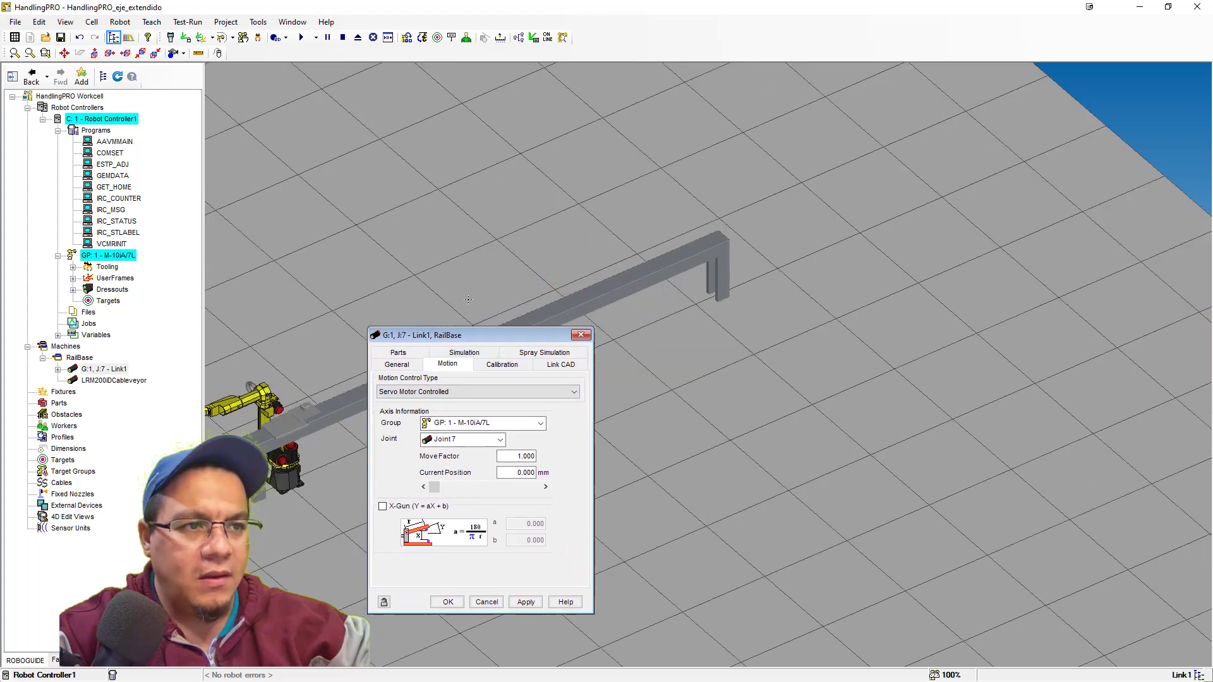
pyautogui.scroll(-3, 572, 177)
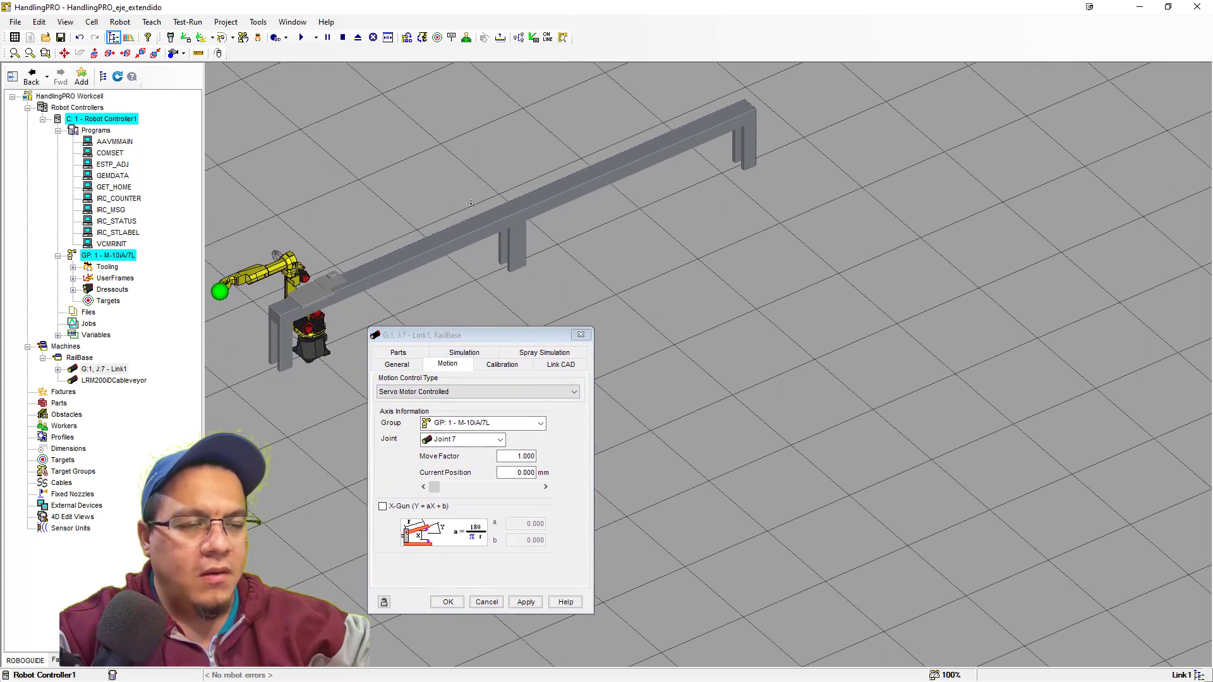
pyautogui.moveTo(485, 334); pyautogui.dragTo(446, 344)
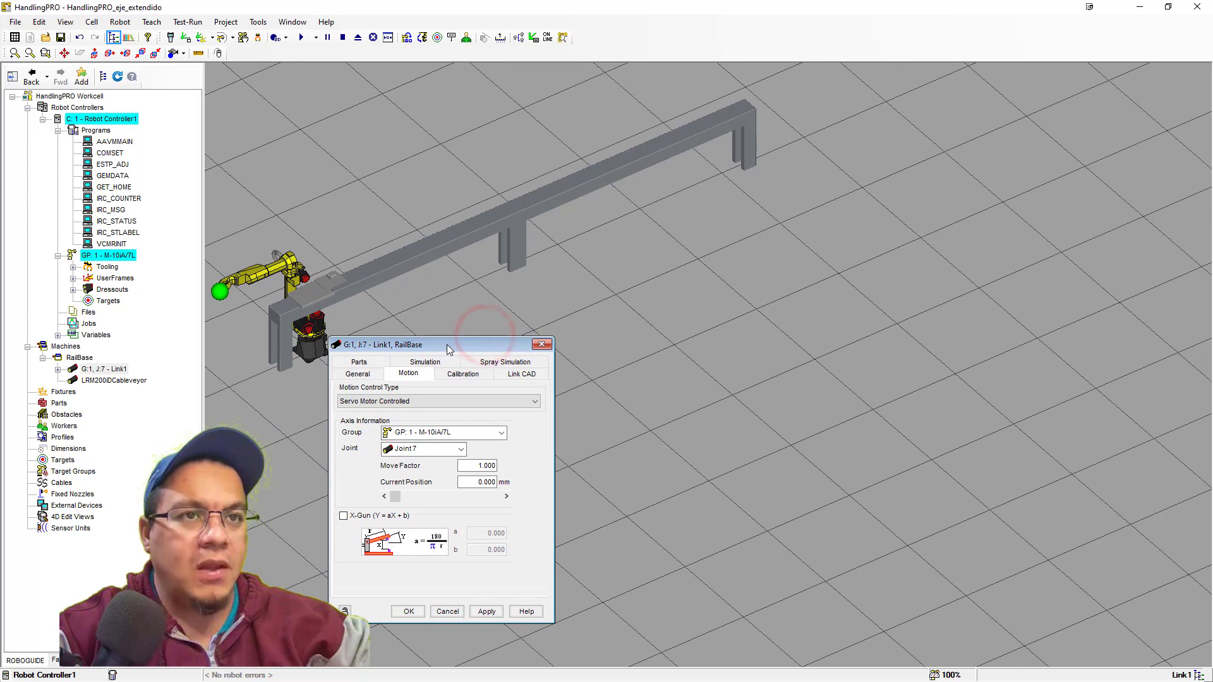
# Open the robot's teach pendant and show the joint position screen including extended axis E1.
pyautogui.click(171, 38)
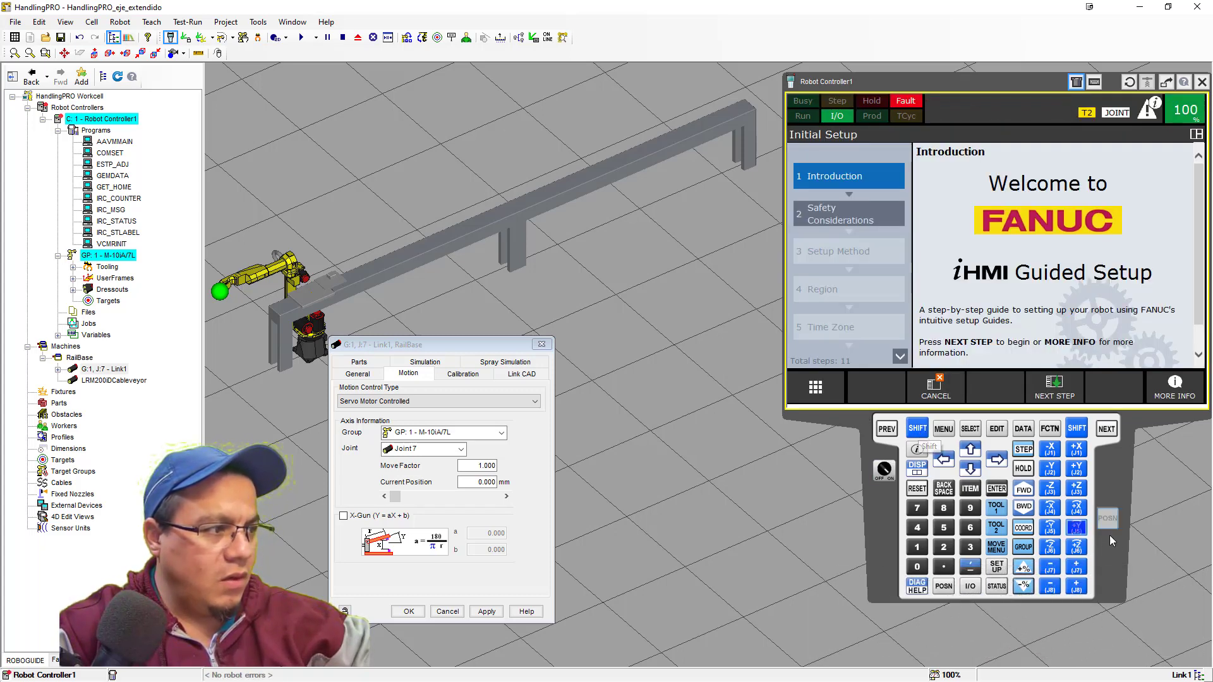
pyautogui.click(943, 587)
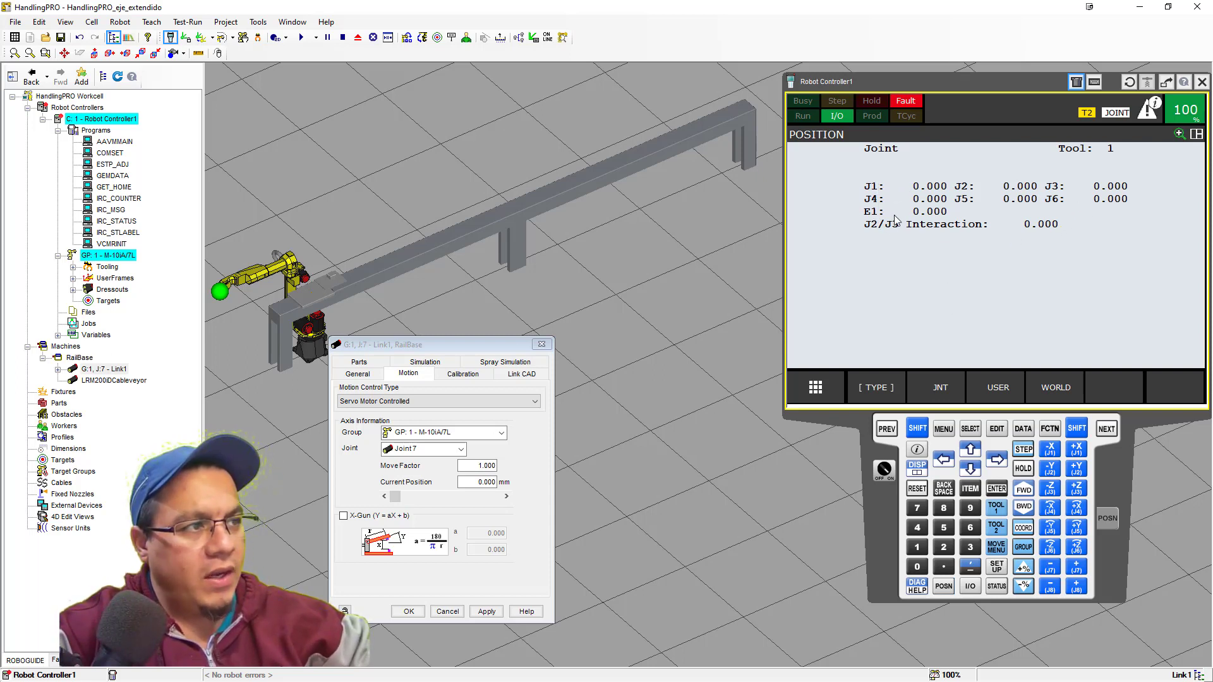
pyautogui.click(924, 217)
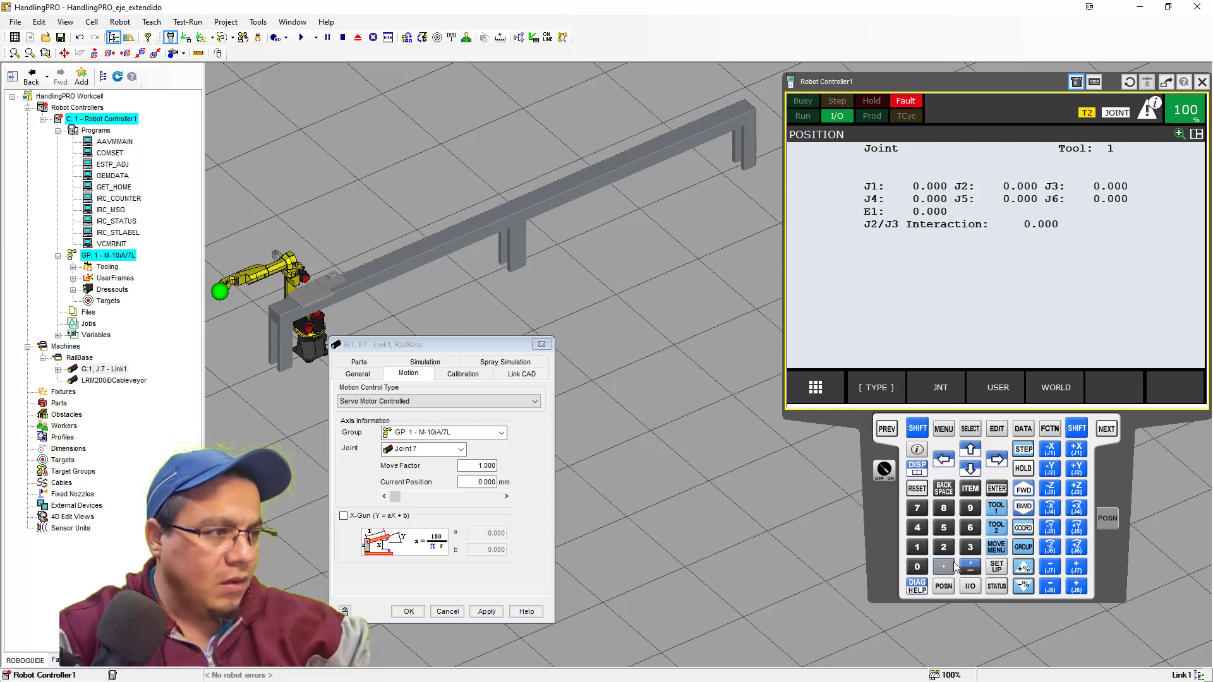
# Try to jog the extended axis J7 in the positive and negative directions from the teach pendant.
pyautogui.click(918, 429)
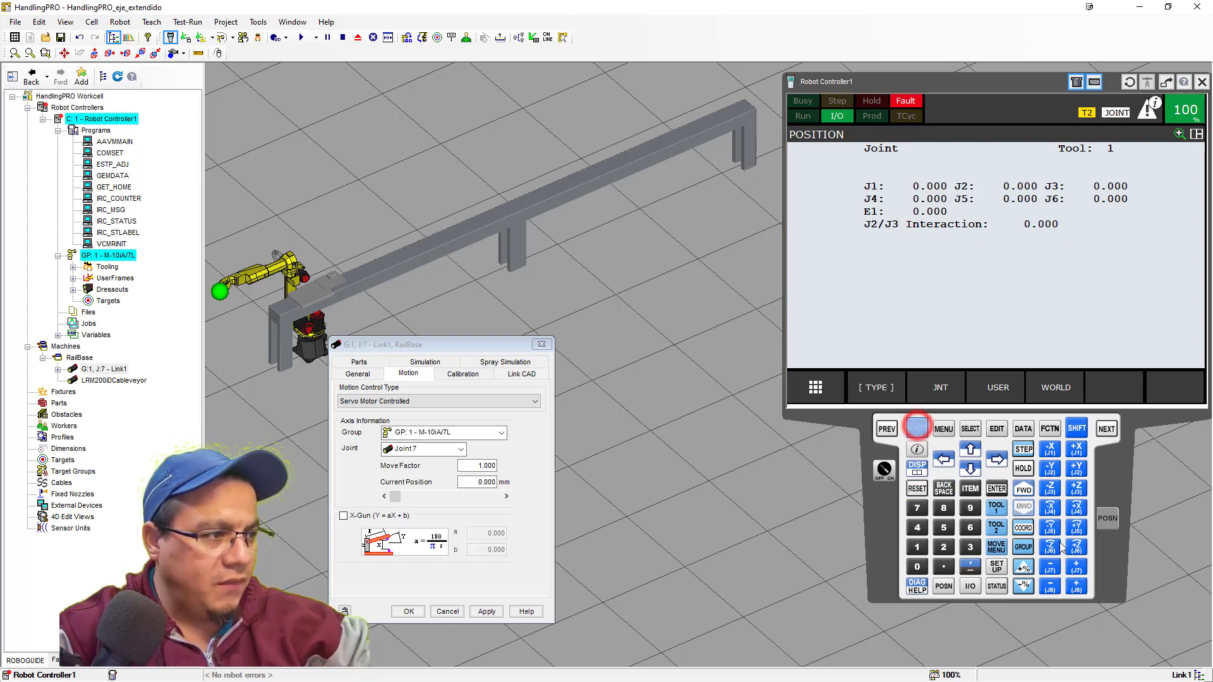
pyautogui.click(1077, 567)
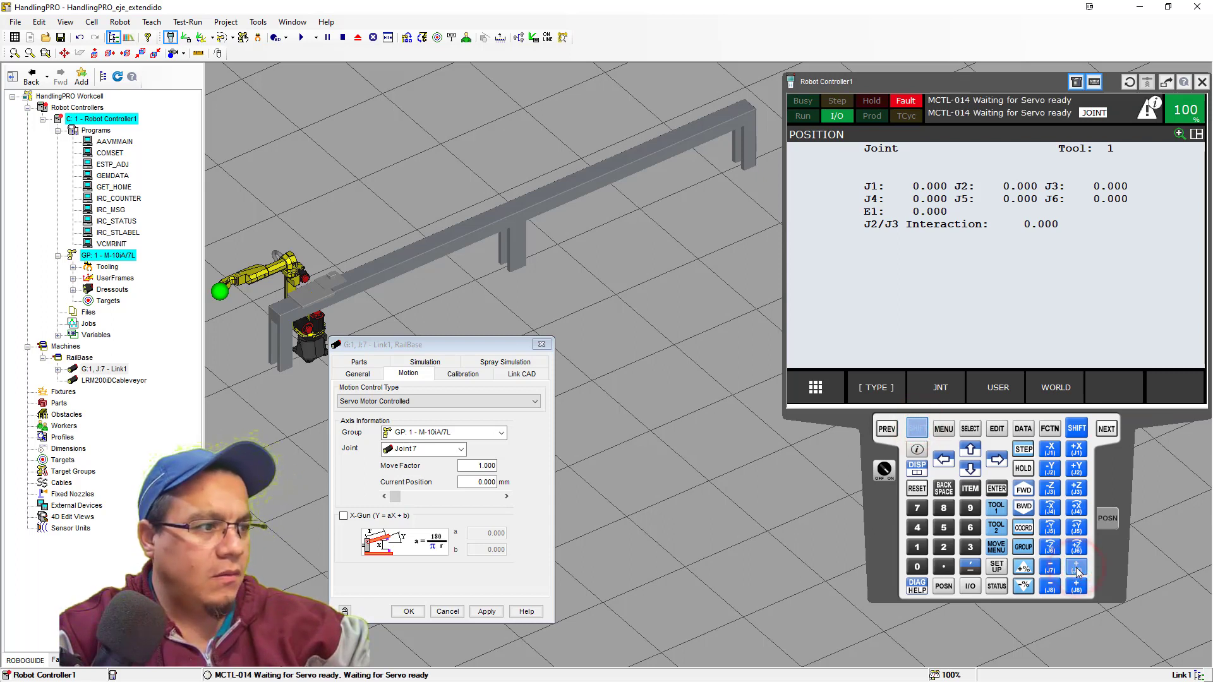
pyautogui.click(1077, 569)
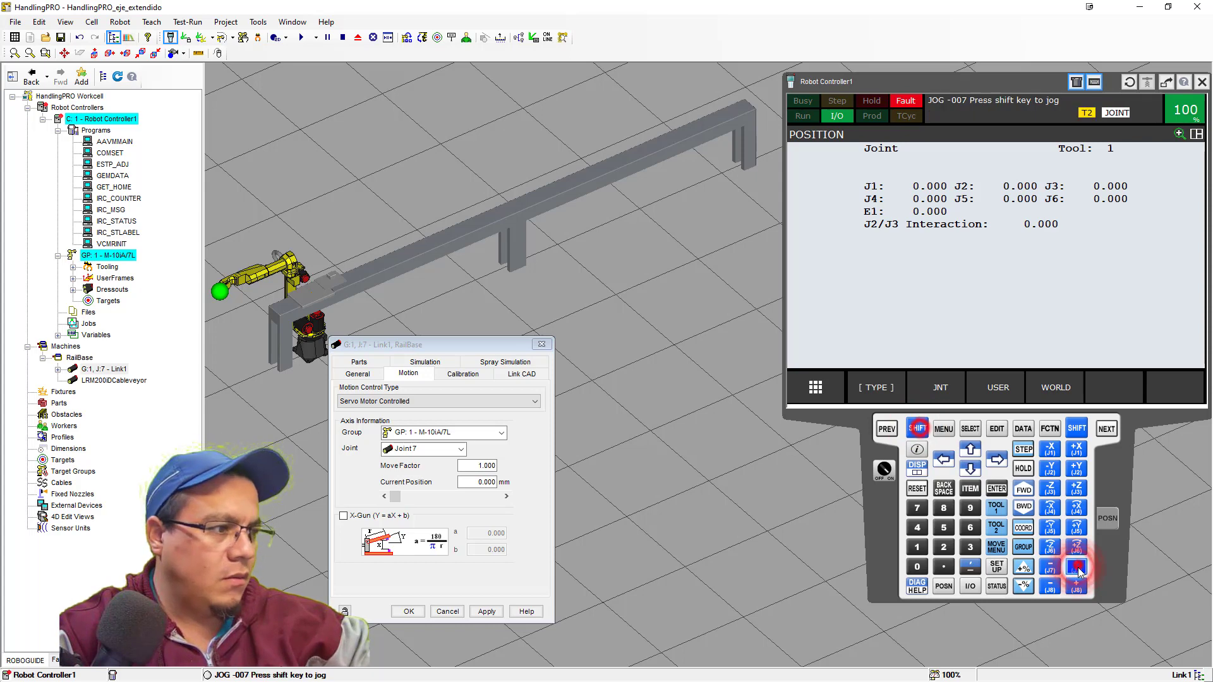
pyautogui.click(1050, 568)
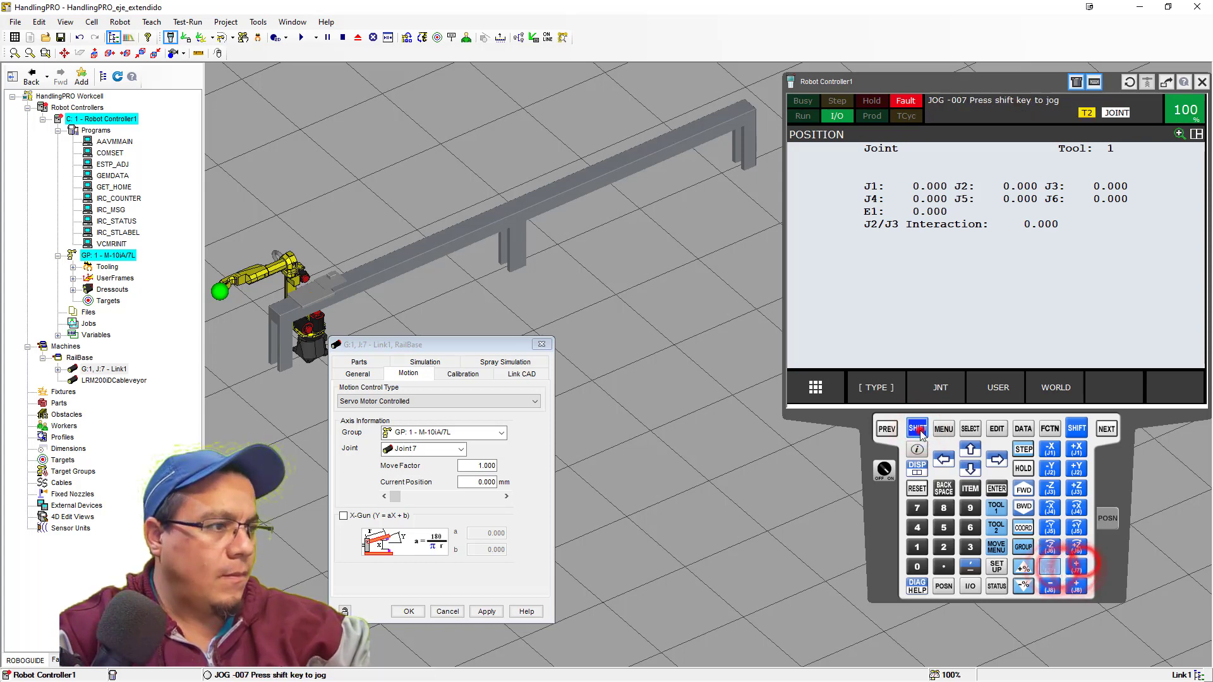
# Reset the controller fault from the Motion Performance screen and return to the joint position screen.
pyautogui.click(991, 169)
pyautogui.click(1110, 382)
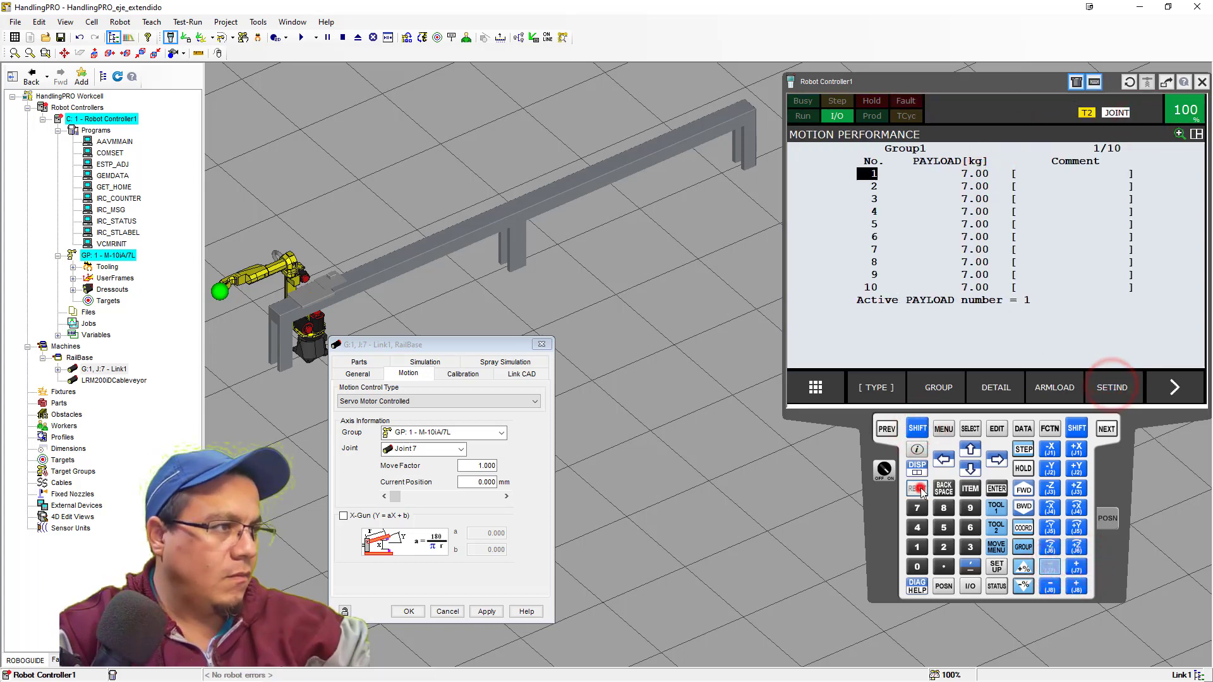
pyautogui.click(943, 428)
pyautogui.click(917, 489)
pyautogui.click(944, 586)
# Jog the extended axis J7 back and forth along the rail with the teach pendant.
pyautogui.click(917, 429)
pyautogui.click(1077, 568)
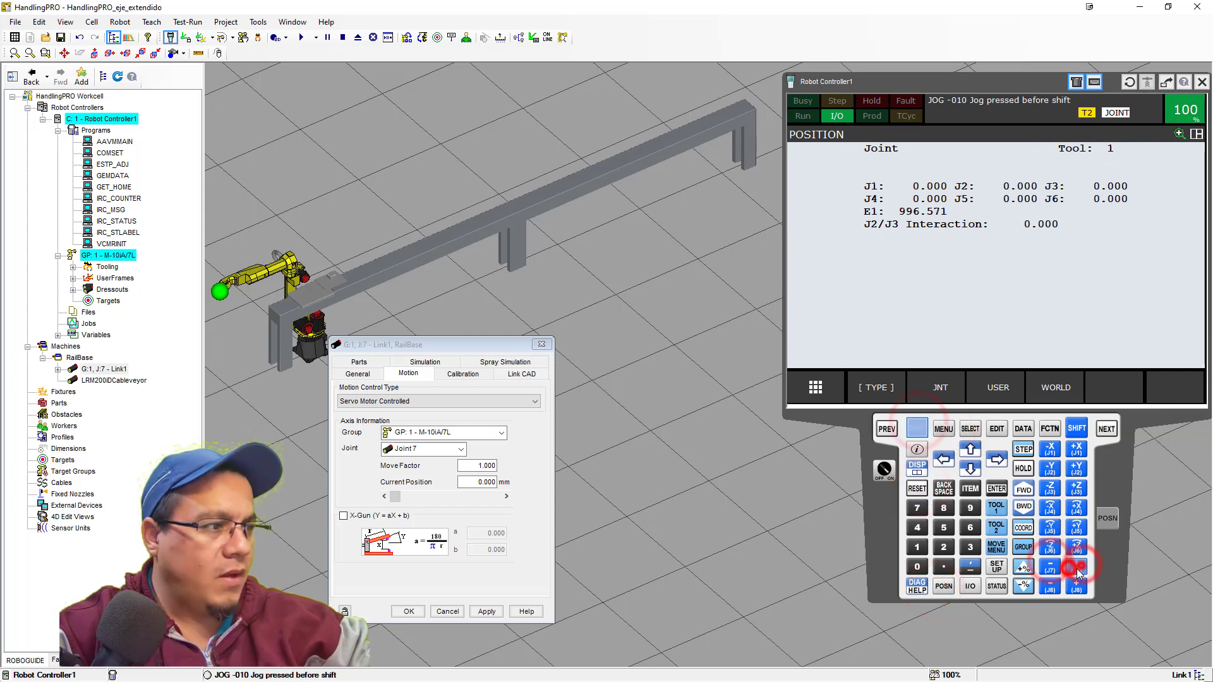
pyautogui.click(1048, 569)
pyautogui.click(1076, 568)
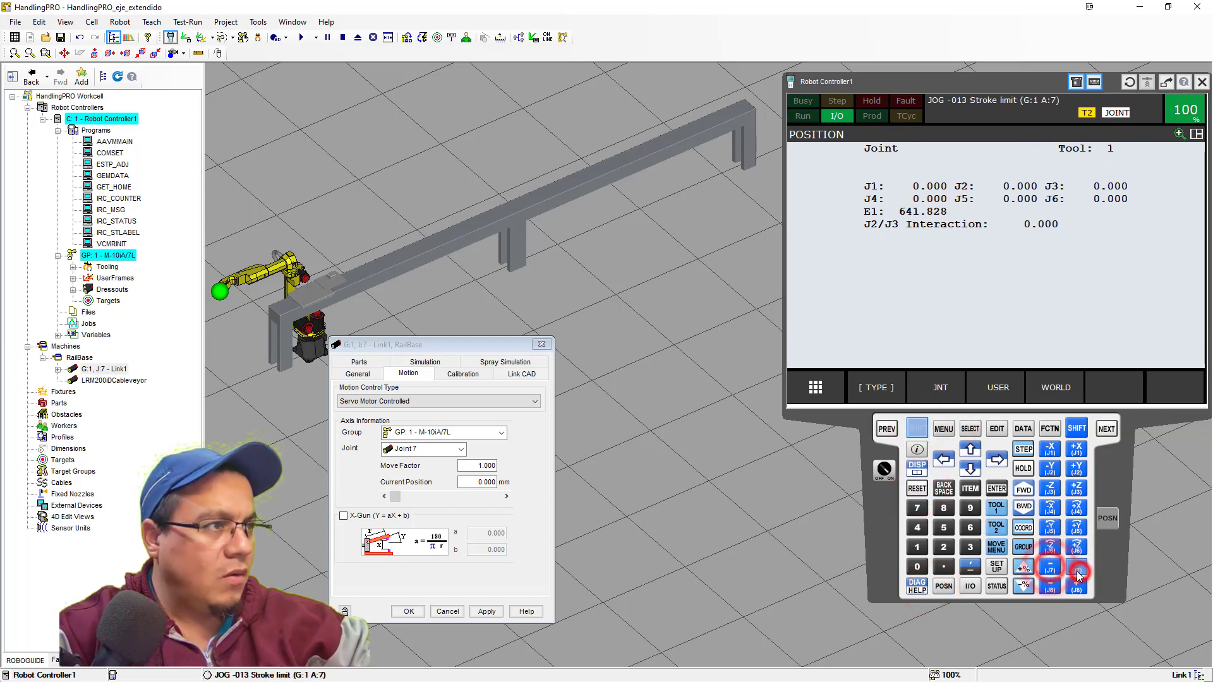
pyautogui.click(1048, 568)
pyautogui.click(1077, 568)
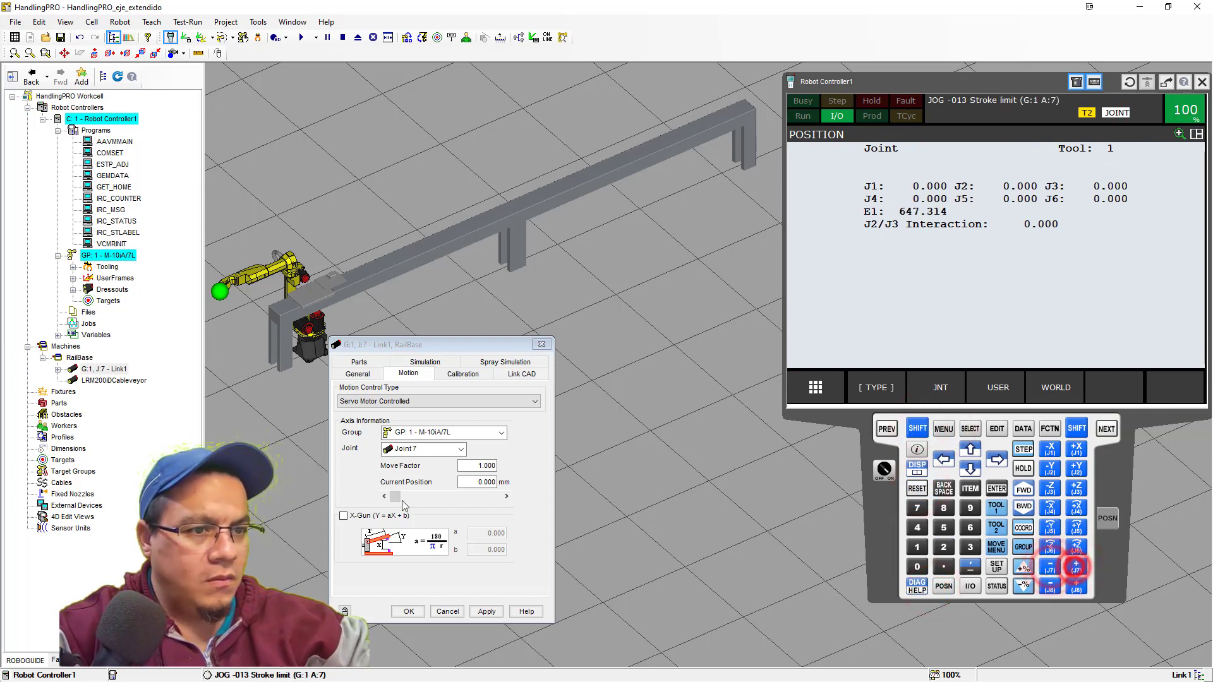
pyautogui.click(1049, 567)
pyautogui.click(917, 428)
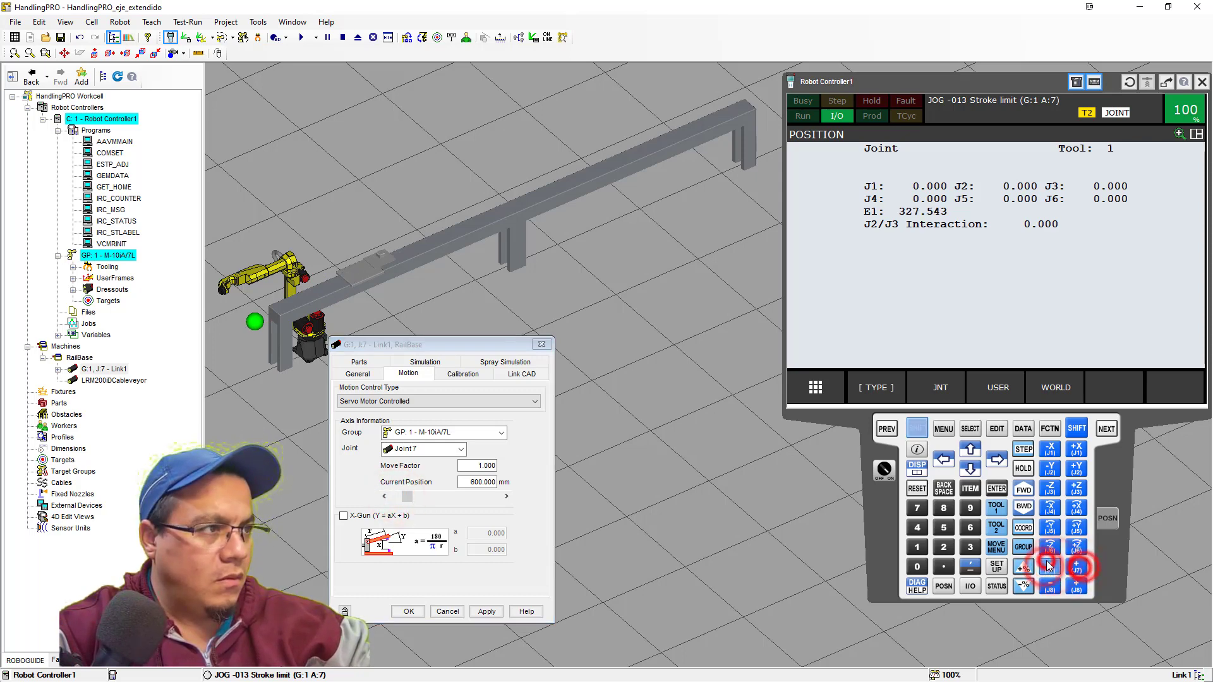
# Move extended axis E1 to 500 mm, 100 mm and finally 1000 mm using the pendant's current position entry.
pyautogui.click(1107, 519)
pyautogui.moveTo(945, 473); pyautogui.dragTo(1011, 484)
pyautogui.write('500')
pyautogui.press('Return')
pyautogui.moveTo(937, 474); pyautogui.dragTo(1030, 472)
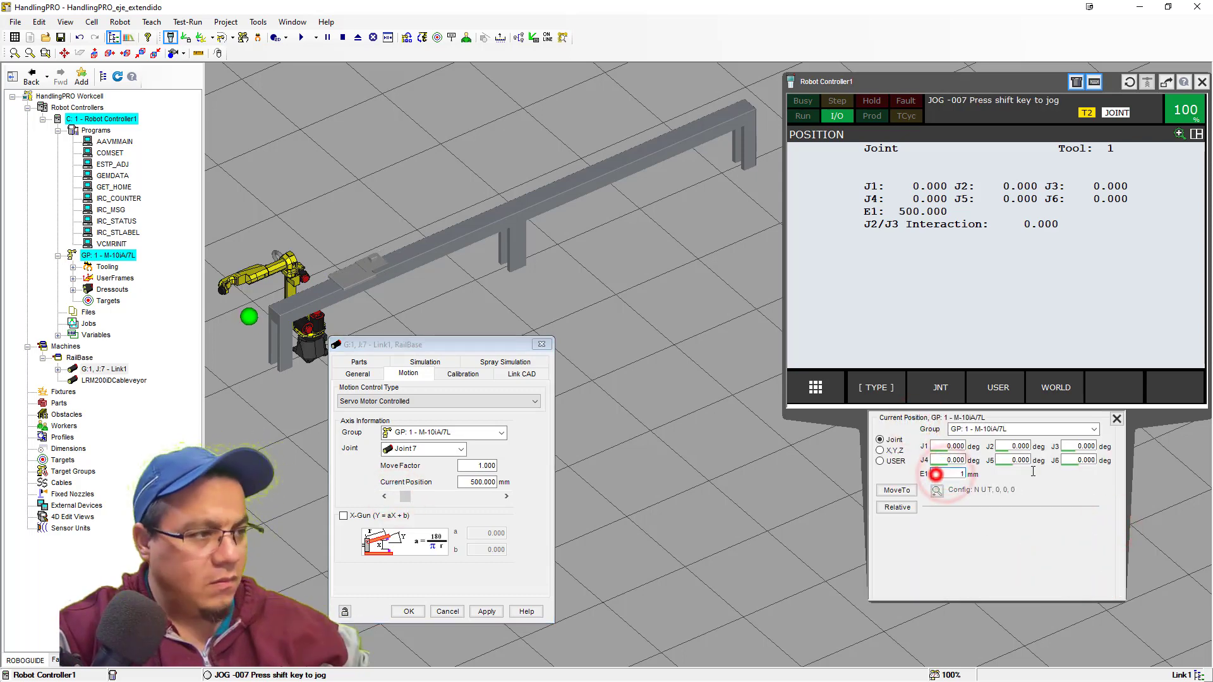
pyautogui.write('100')
pyautogui.press('Return')
pyautogui.moveTo(938, 474); pyautogui.dragTo(1005, 475)
pyautogui.write('1000')
pyautogui.press('Return')
pyautogui.click(1116, 419)
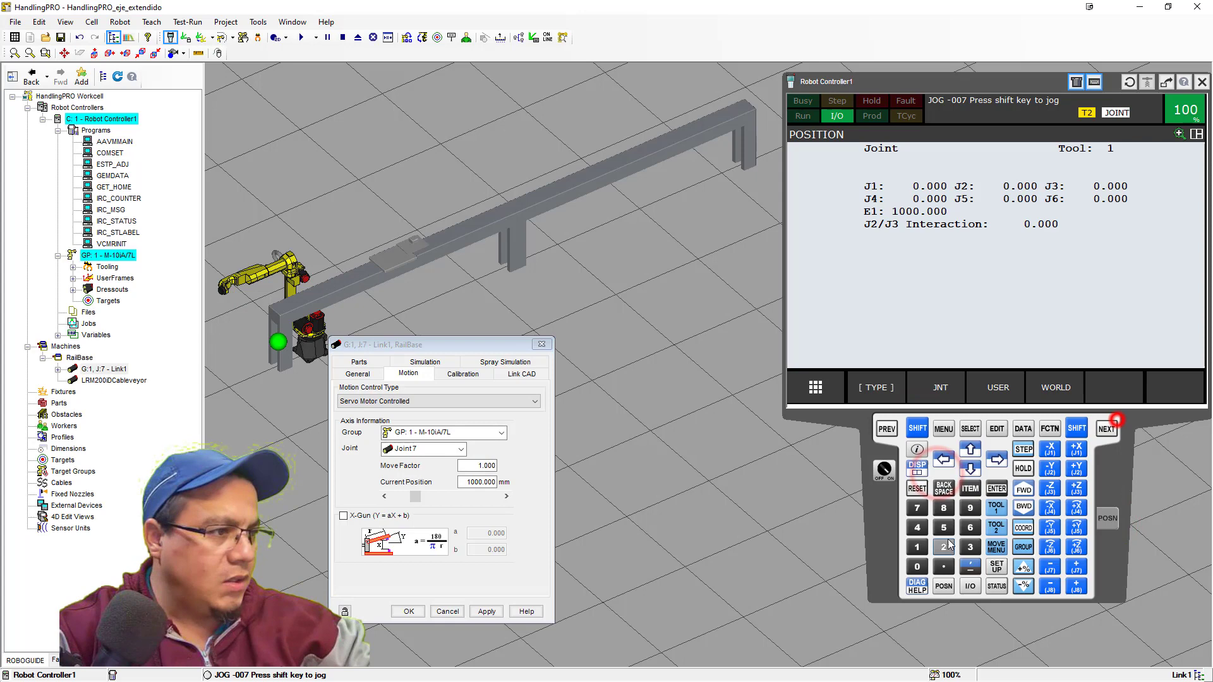
# Jog the extended axis to about 704 mm and test-jog robot joint J1 in both directions.
pyautogui.click(1050, 566)
pyautogui.click(1076, 564)
pyautogui.click(1076, 448)
pyautogui.click(1049, 451)
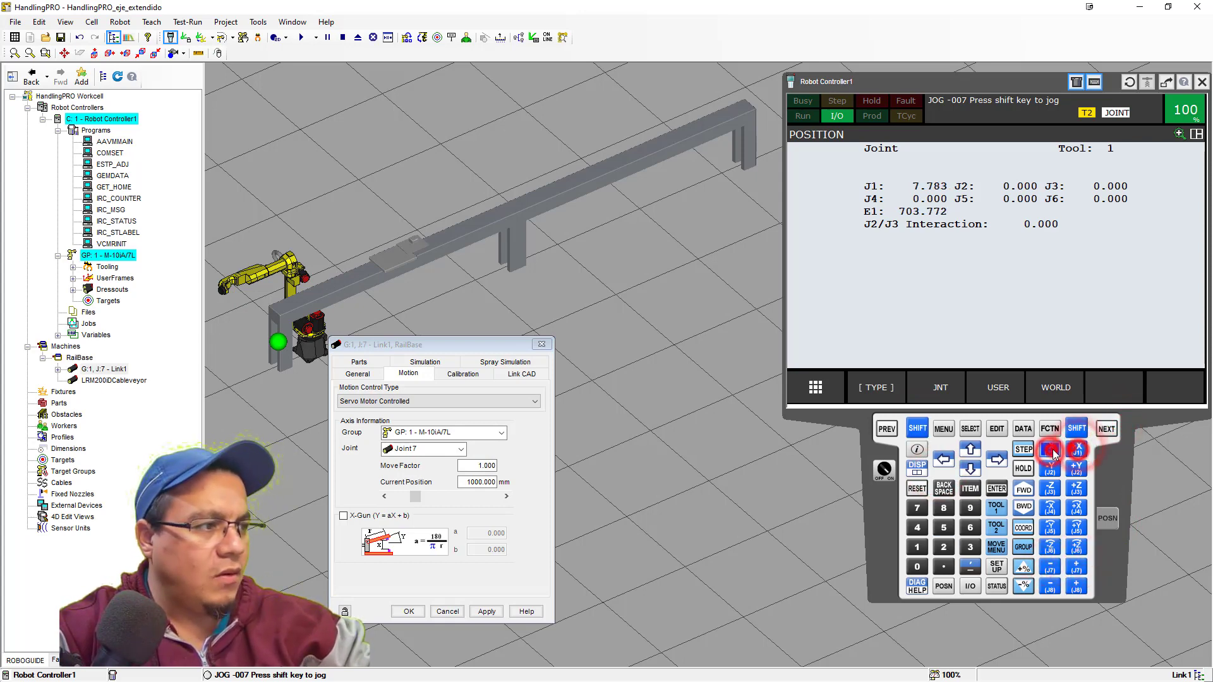
pyautogui.click(1083, 450)
# Move robot joint J1 to 90 degrees using the current position entry.
pyautogui.click(1110, 525)
pyautogui.moveTo(933, 446); pyautogui.dragTo(966, 446)
pyautogui.write('90')
pyautogui.press('Return')
pyautogui.click(1115, 419)
# Jog the extended axis forward and J1 in both directions, and accept the Link1 properties.
pyautogui.click(1077, 567)
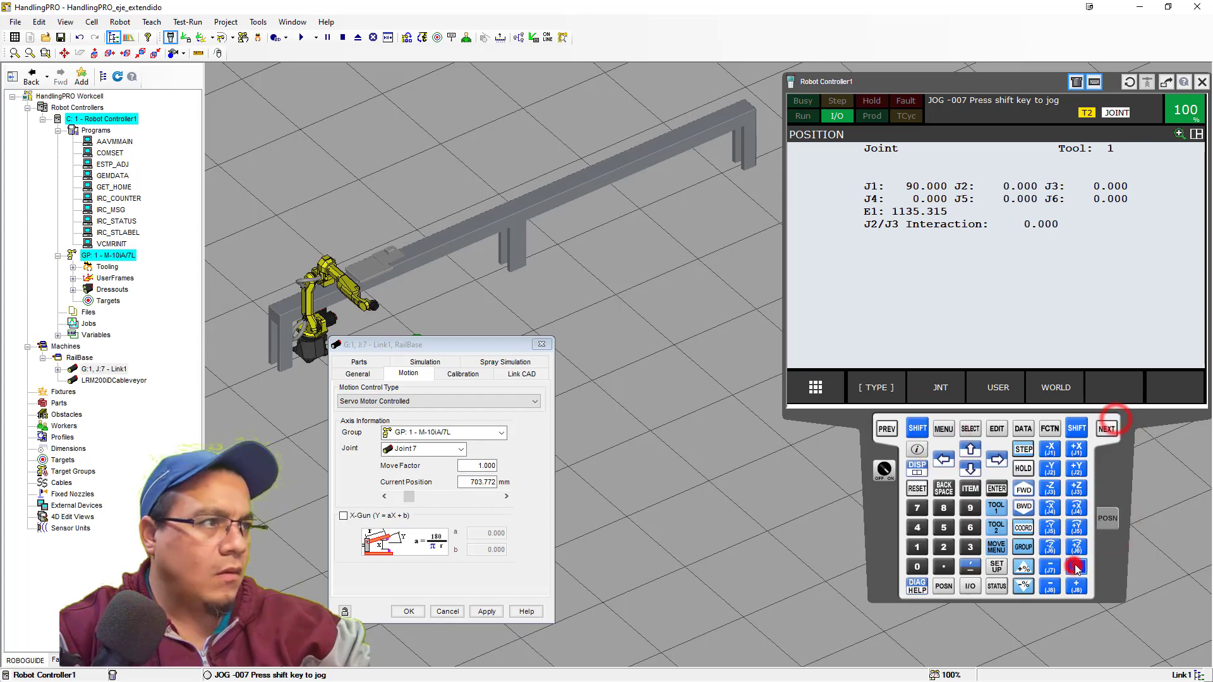
pyautogui.click(1076, 449)
pyautogui.click(1049, 449)
pyautogui.click(409, 613)
pyautogui.click(1049, 449)
pyautogui.click(1076, 450)
pyautogui.click(1051, 450)
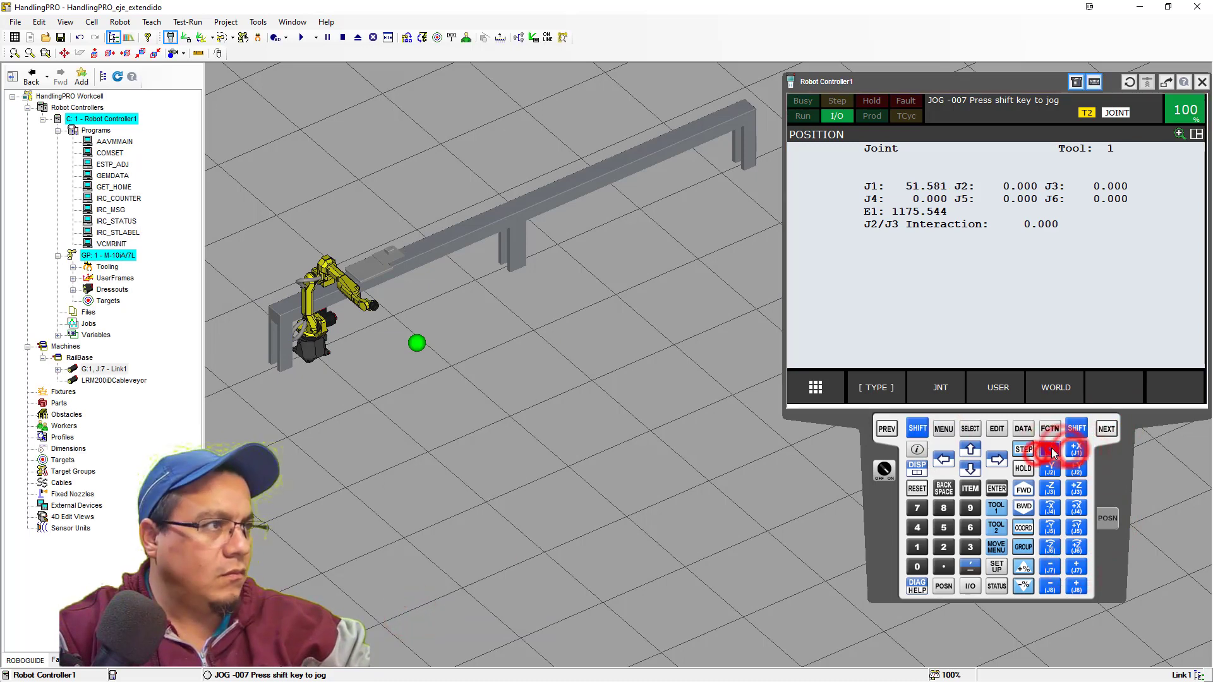
# Jog robot joints J1 and J6 in both directions with the teach pendant.
pyautogui.click(913, 430)
pyautogui.click(1083, 452)
pyautogui.click(1050, 449)
pyautogui.click(1075, 549)
pyautogui.click(1050, 550)
pyautogui.click(1076, 551)
pyautogui.click(918, 427)
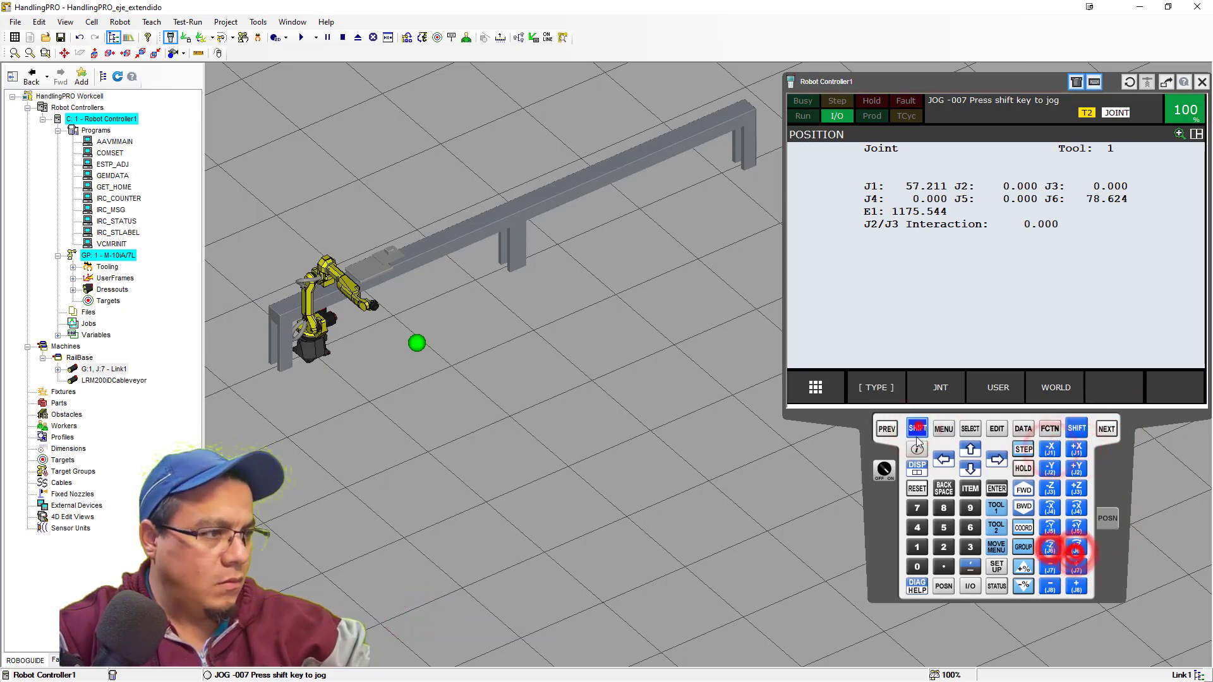
# Switch the teach pendant to AUTO mode and move robot joint J5 to -90 degrees.
pyautogui.click(886, 470)
pyautogui.click(371, 306)
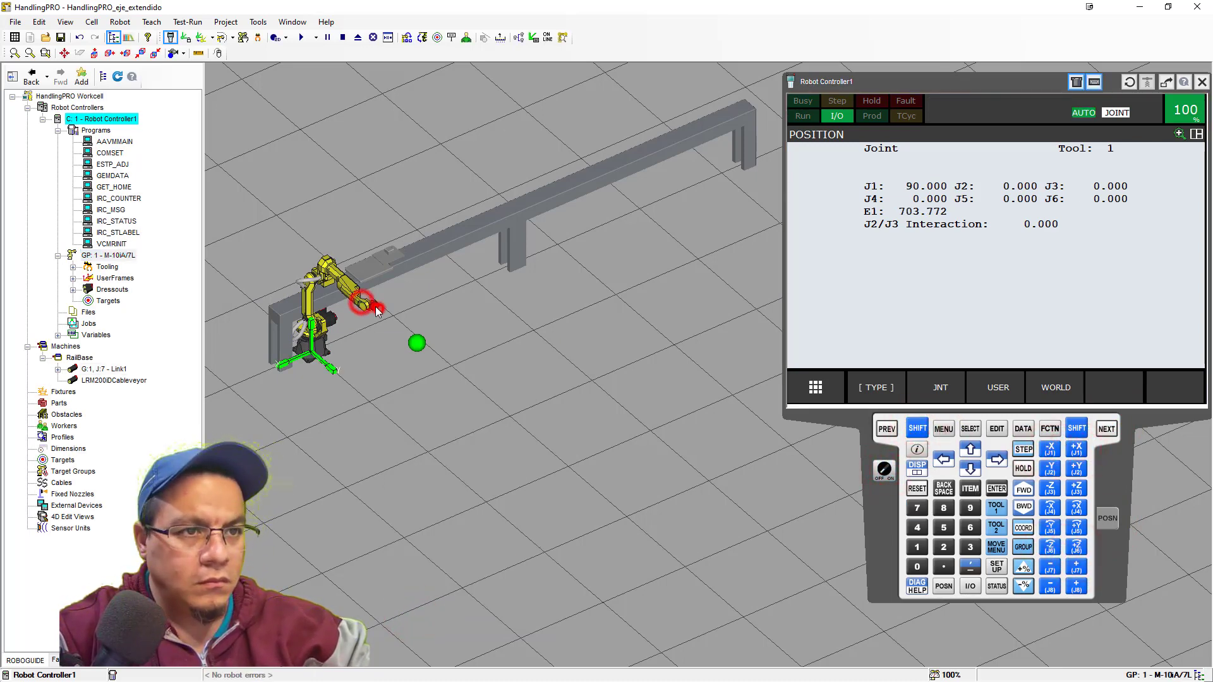
pyautogui.doubleClick(1000, 457)
pyautogui.write('-90')
pyautogui.press('Return')
pyautogui.click(368, 305)
# Open the M-10iA/7L robot's properties, lock all its location values, and accept the change.
pyautogui.doubleClick(322, 336)
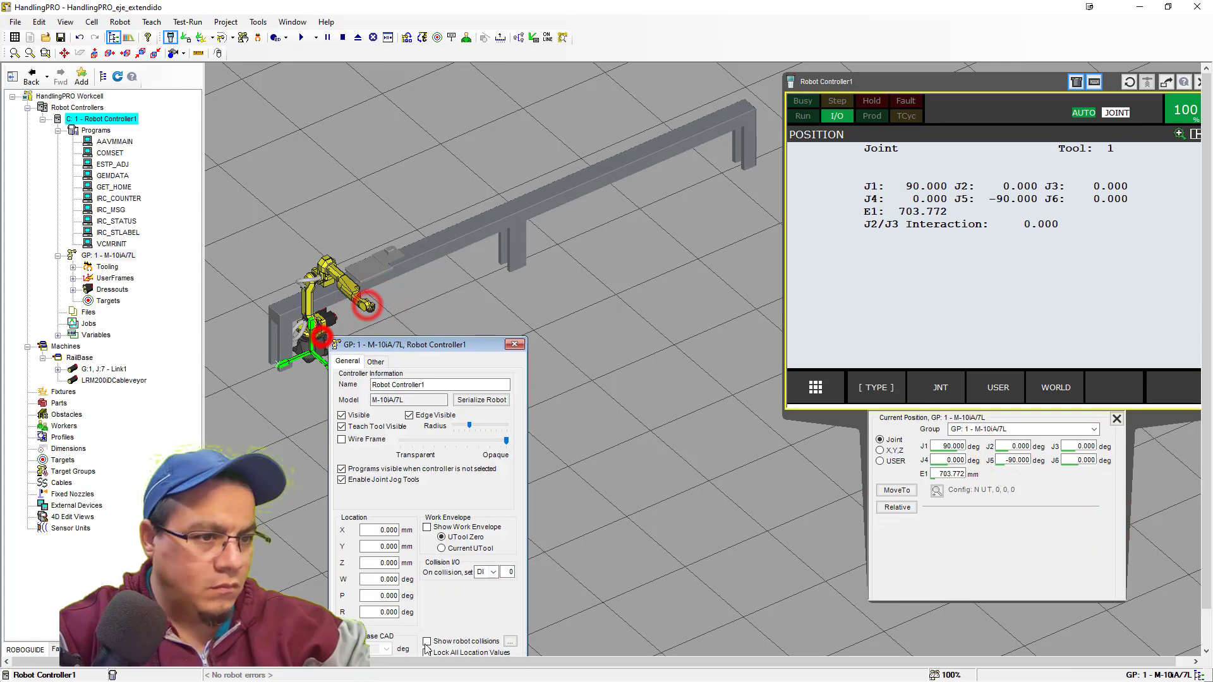
pyautogui.moveTo(422, 350); pyautogui.dragTo(539, 161)
pyautogui.click(541, 464)
pyautogui.click(567, 499)
pyautogui.click(496, 494)
# Close the current position entry and switch the jog coordinate system to WORLD.
pyautogui.click(1116, 419)
pyautogui.click(1024, 528)
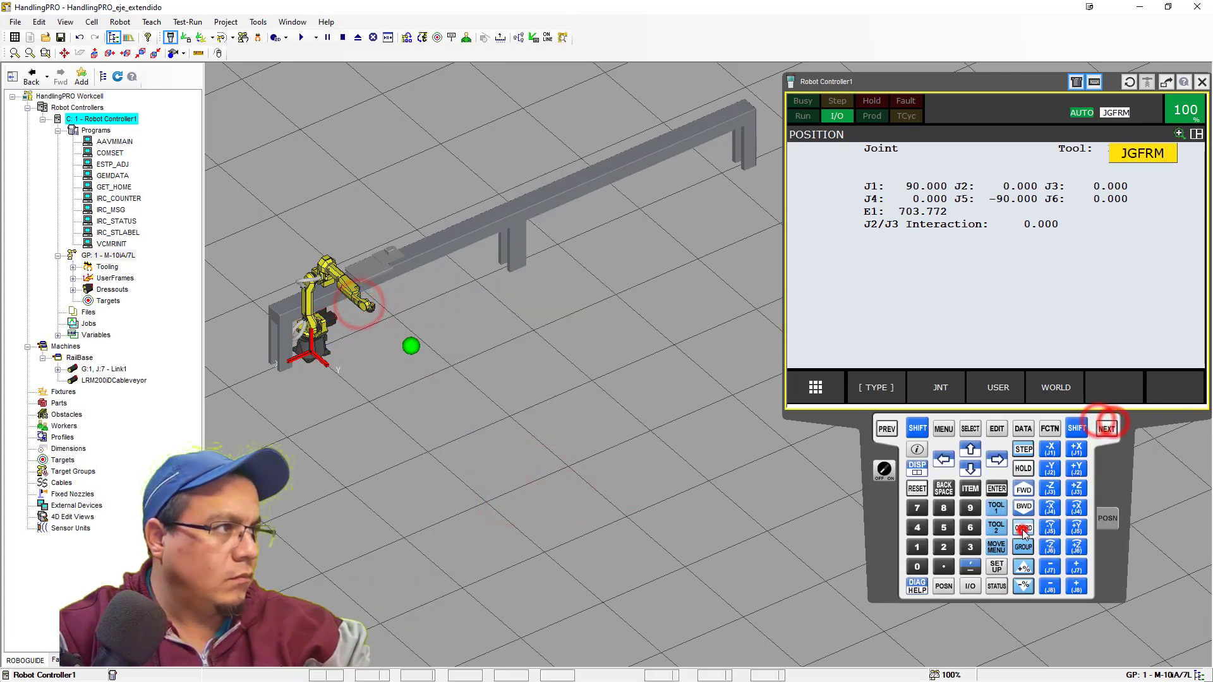
pyautogui.click(1024, 528)
pyautogui.click(1023, 528)
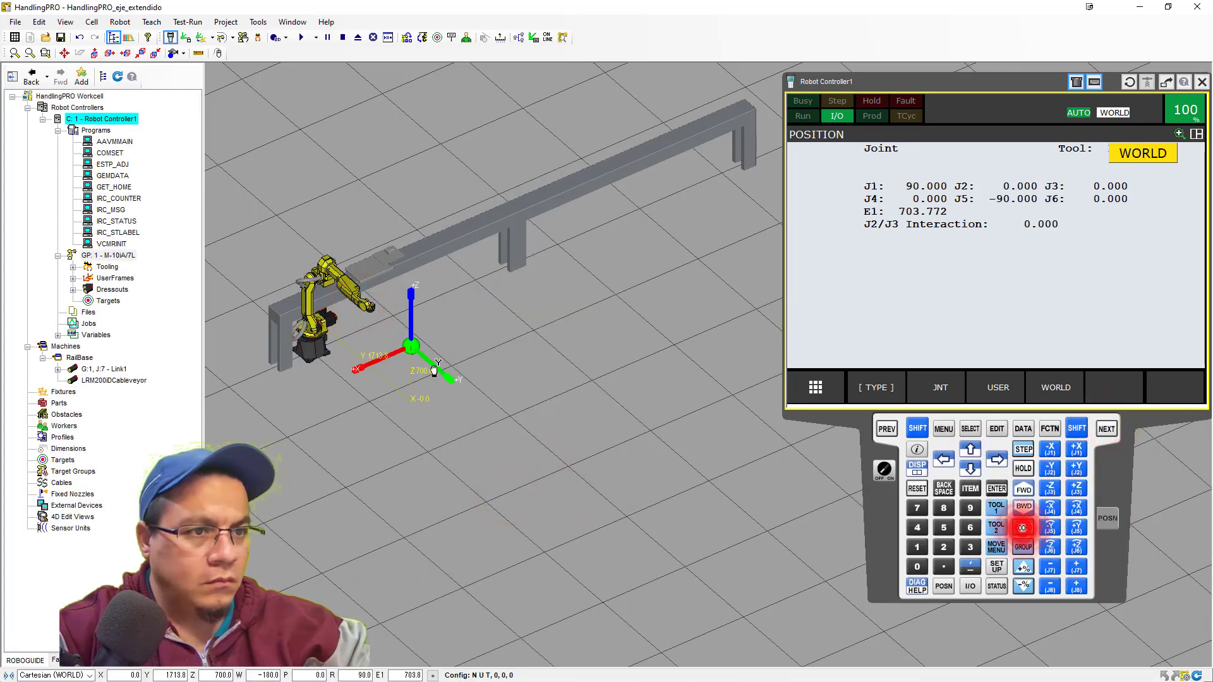
# Switch the jog coordinate system from WORLD to JOINT and try to jog the robot's first axis in both directions.
pyautogui.click(1050, 449)
pyautogui.click(1024, 528)
pyautogui.click(1024, 528)
pyautogui.click(1078, 451)
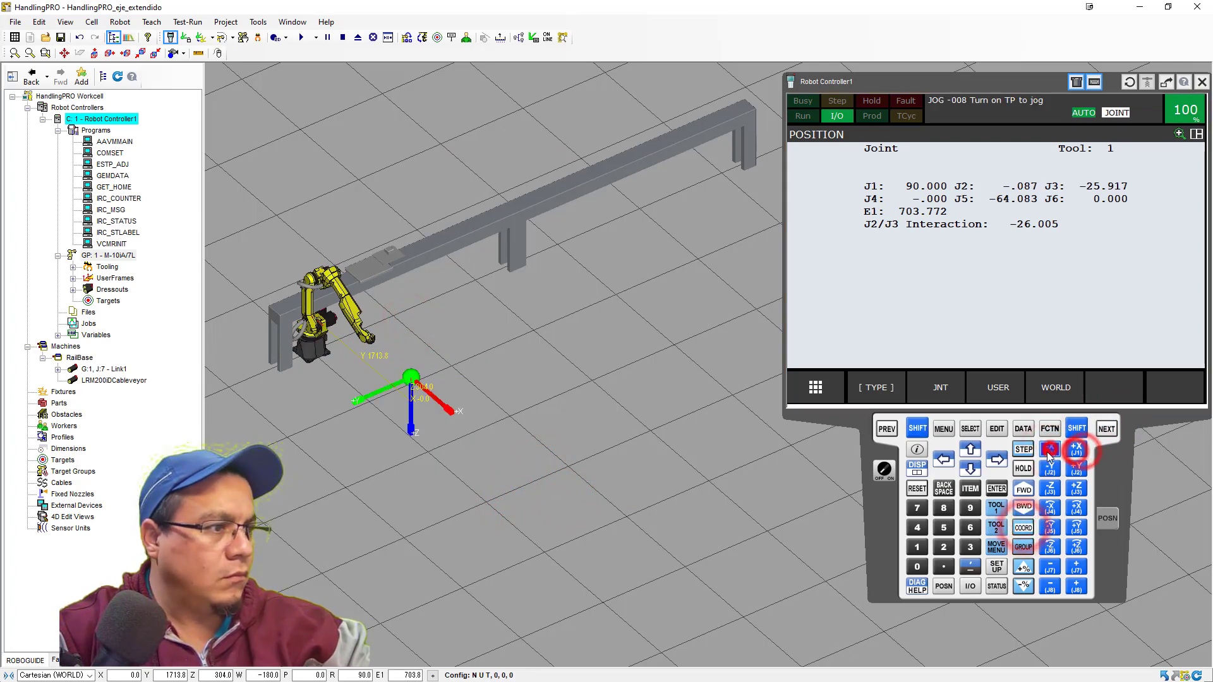
# Reset the controller, enable the teach pendant in T2 mode, and jog joint J1 in the negative direction.
pyautogui.click(917, 488)
pyautogui.click(884, 469)
pyautogui.click(917, 429)
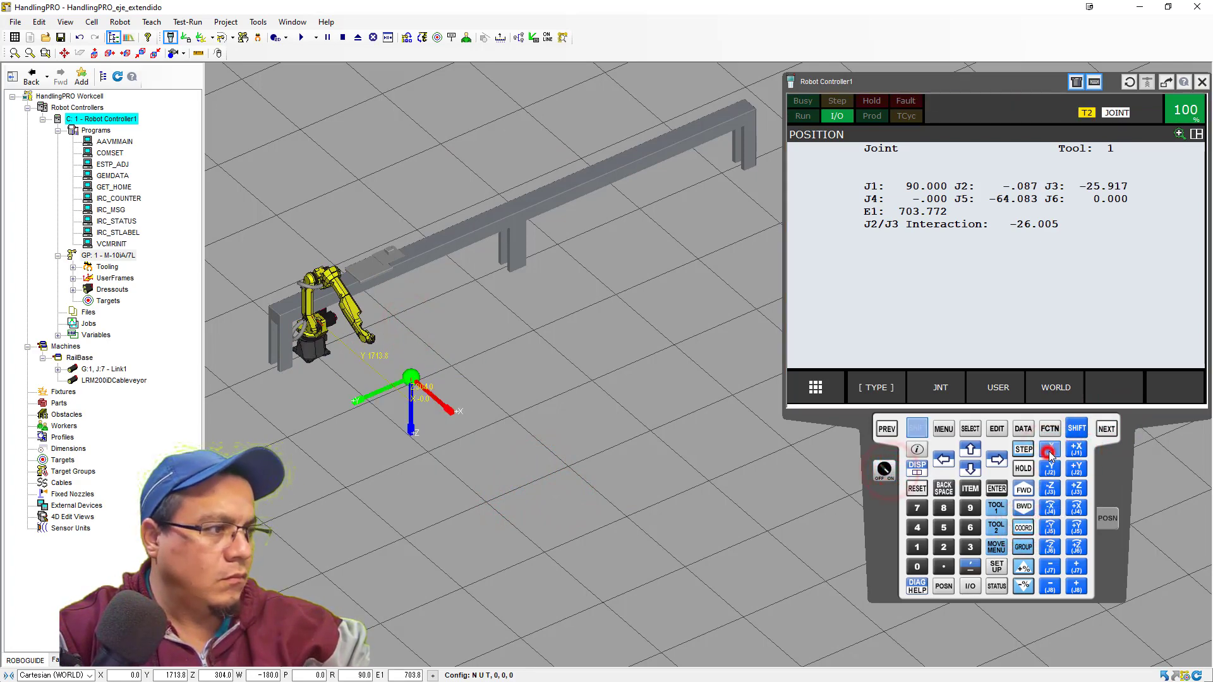
pyautogui.click(1050, 449)
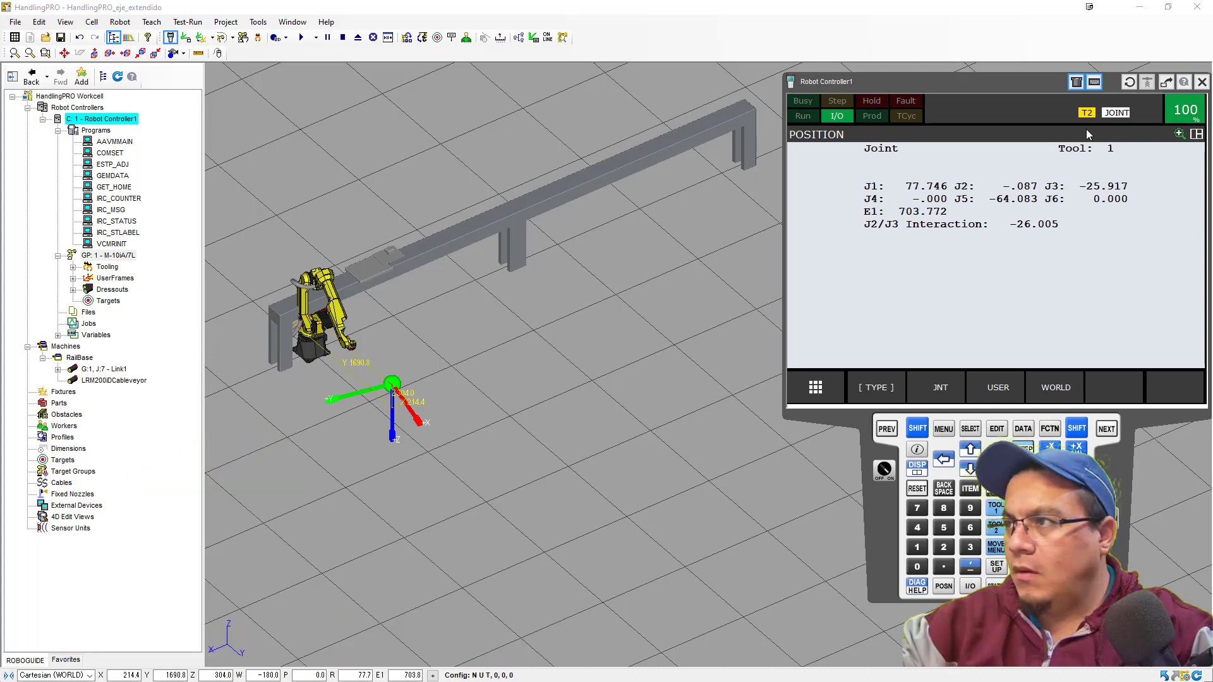
# Jog extended axis J7 back and forth with the teach pendant to move the carriage along the rail.
pyautogui.moveTo(991, 87); pyautogui.dragTo(820, 90)
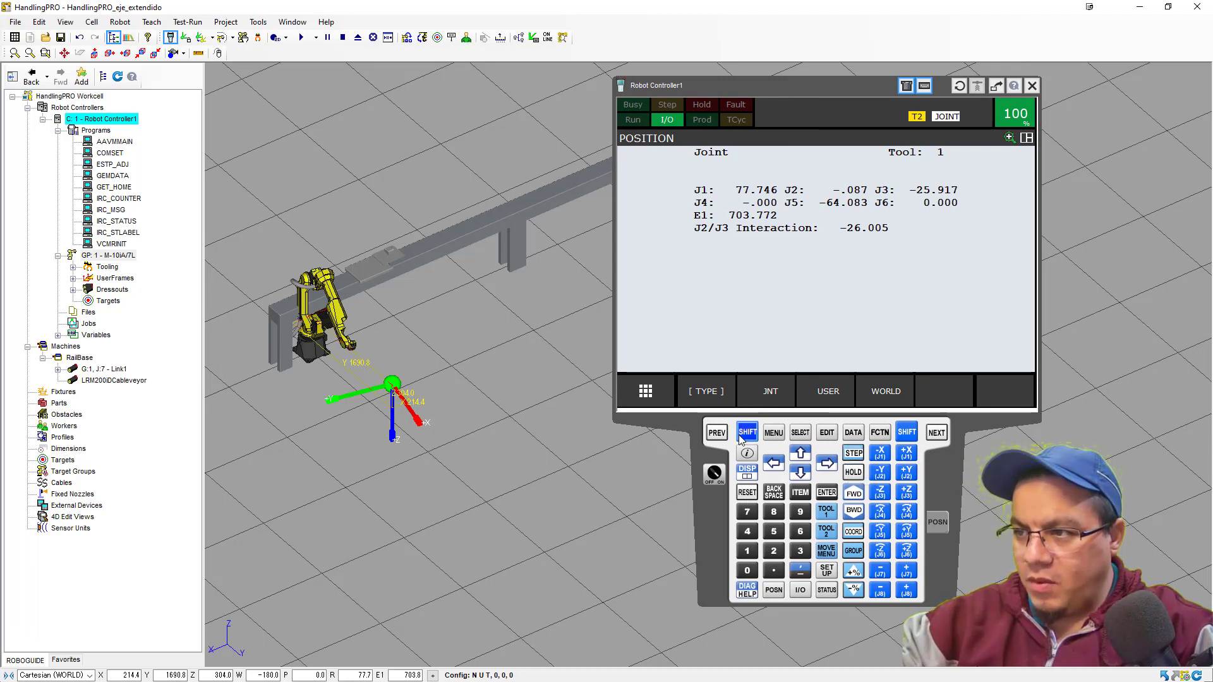
pyautogui.click(906, 572)
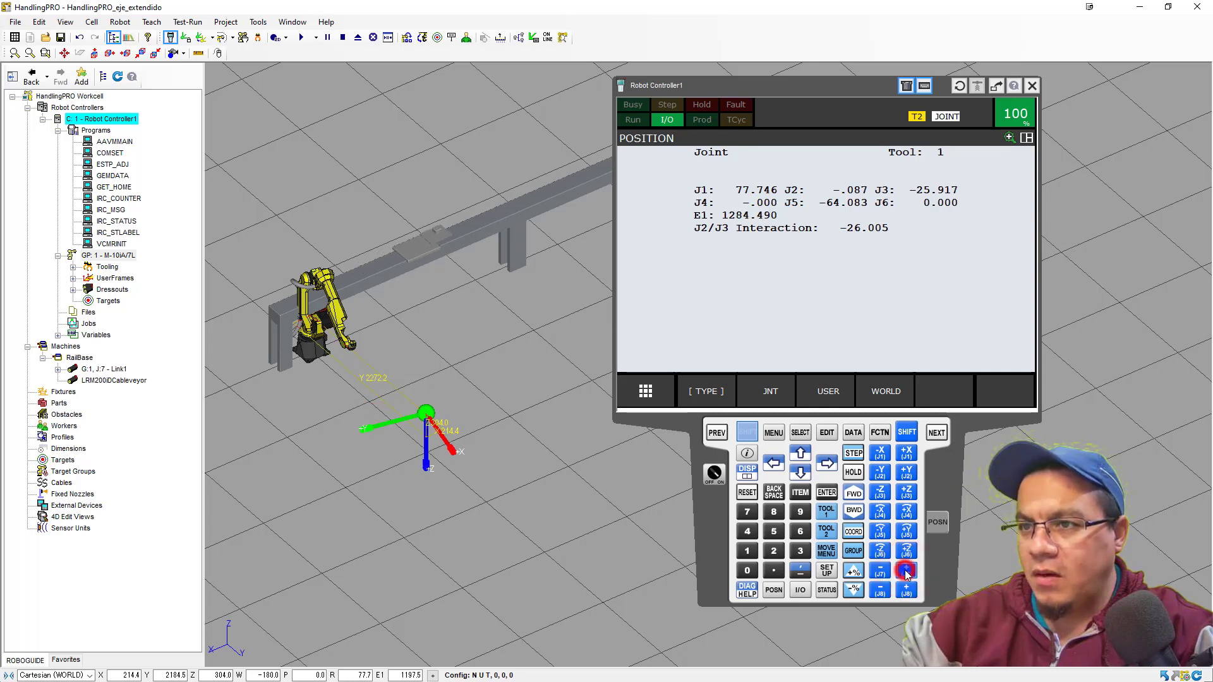
pyautogui.click(880, 572)
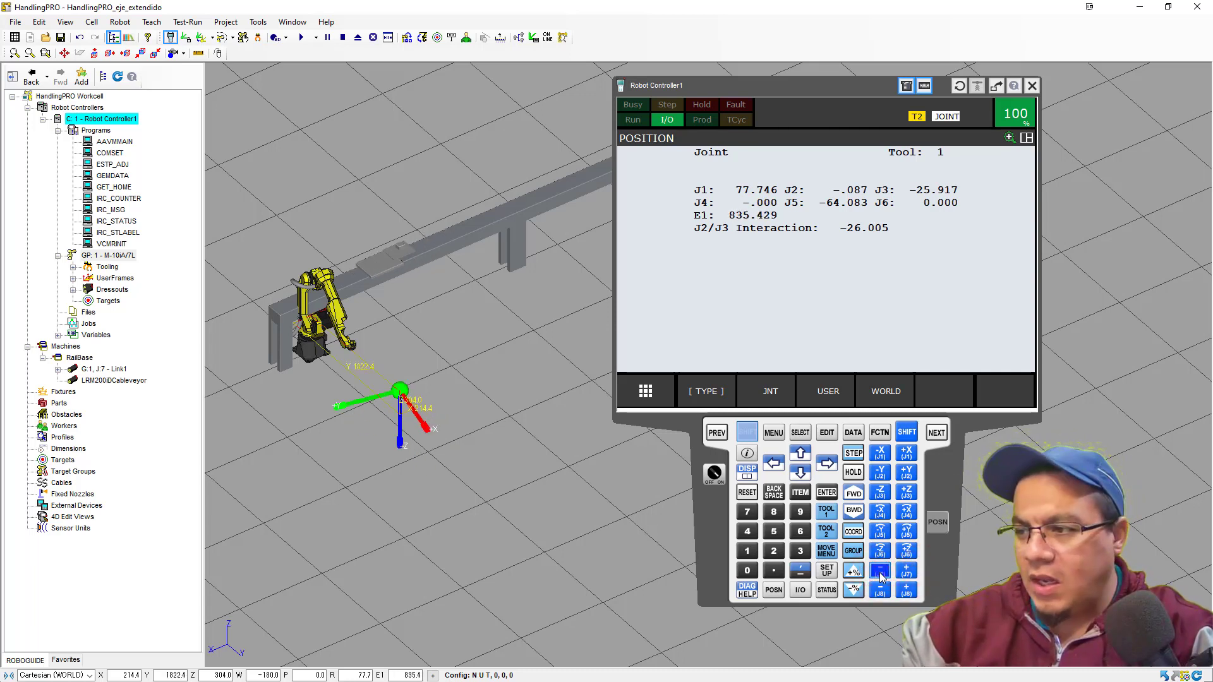
pyautogui.click(881, 572)
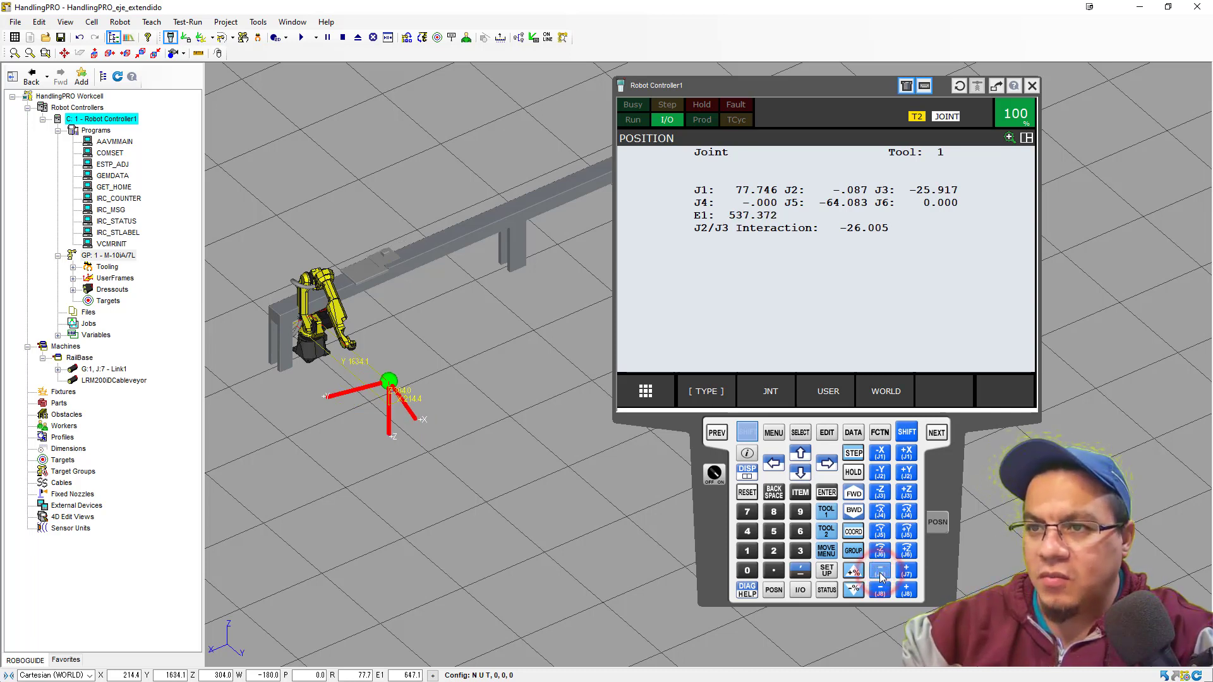
pyautogui.click(907, 573)
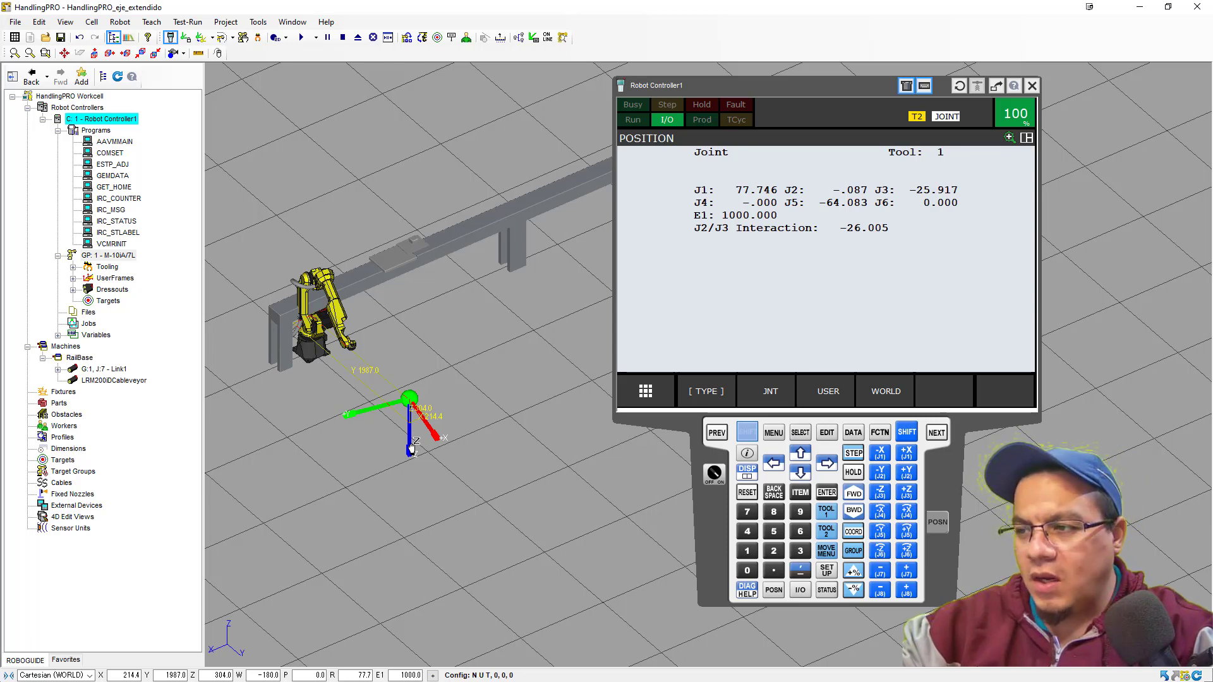
pyautogui.click(739, 437)
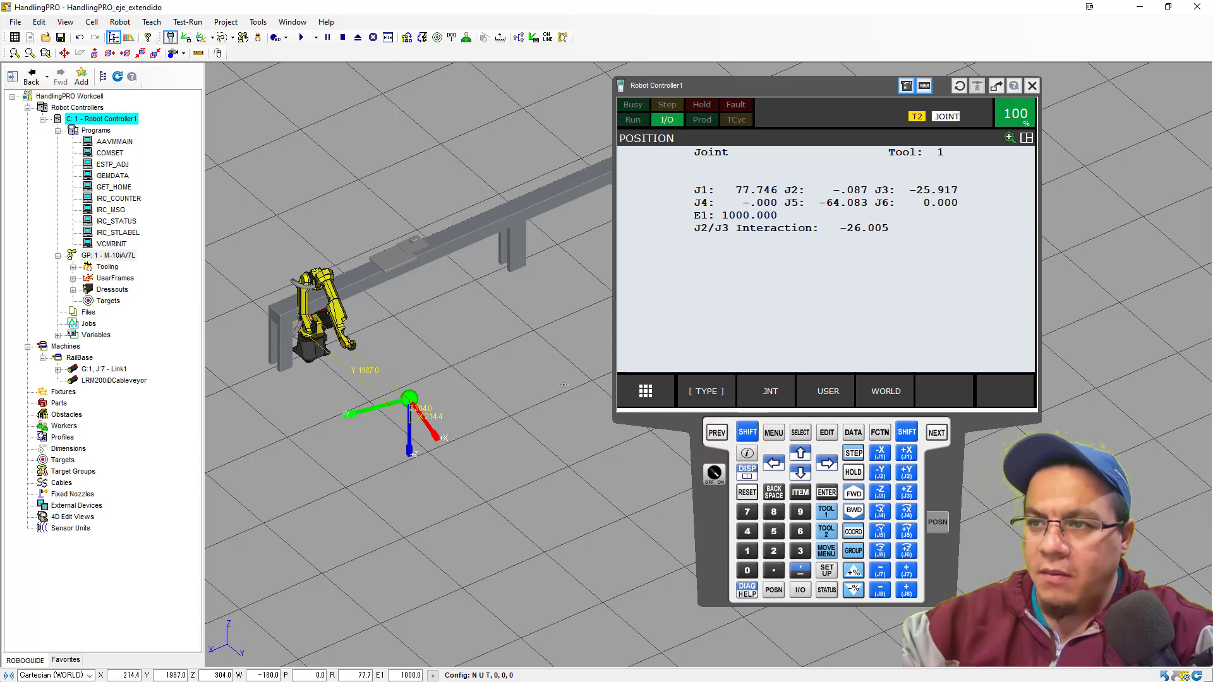
pyautogui.click(903, 572)
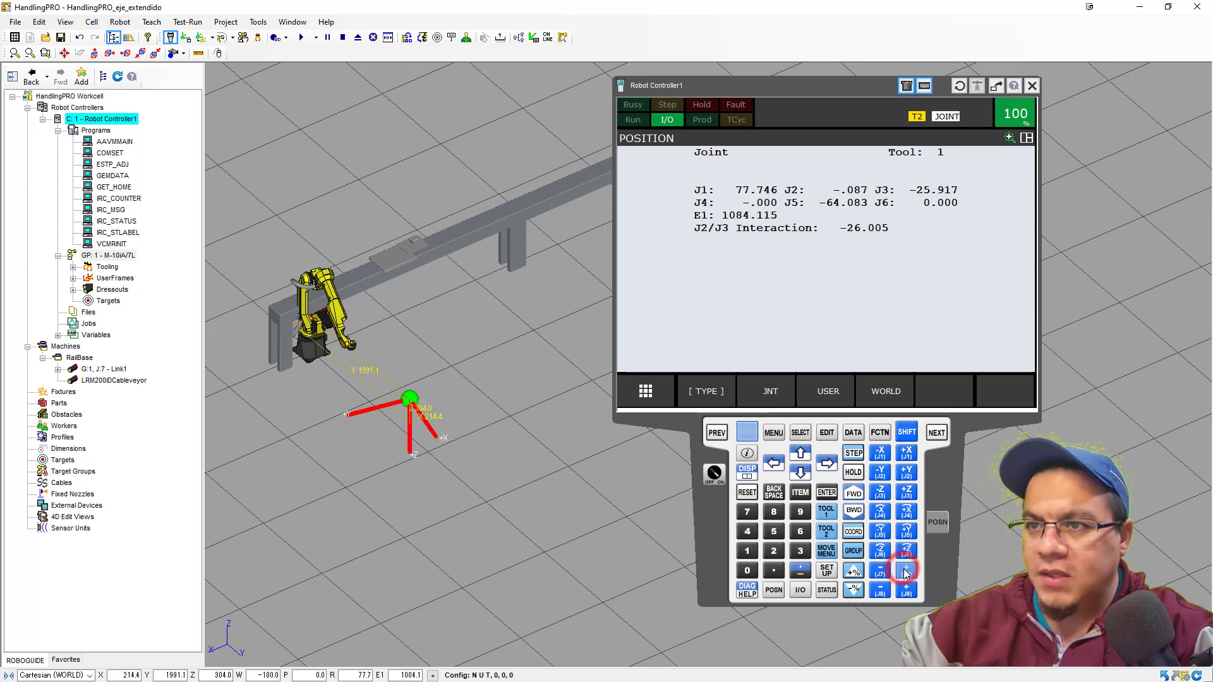
pyautogui.click(879, 572)
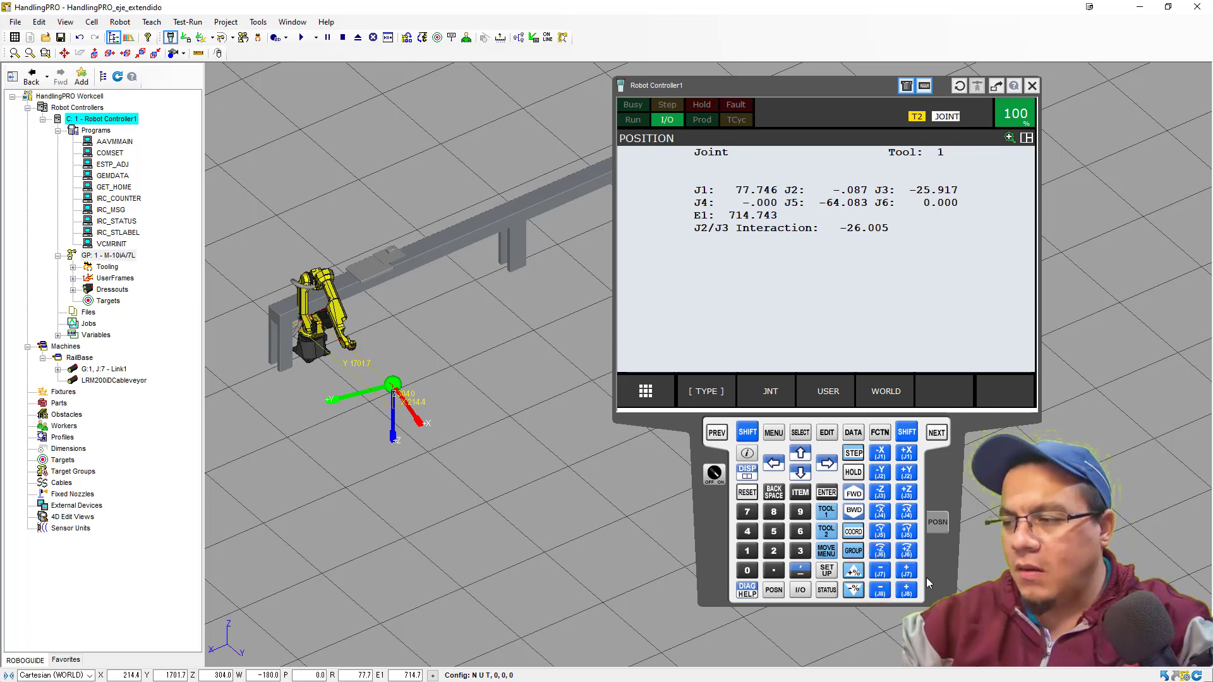
# Set J1 through J6 and the extended axis E1 to 0 in the current position entry and close it.
pyautogui.click(939, 524)
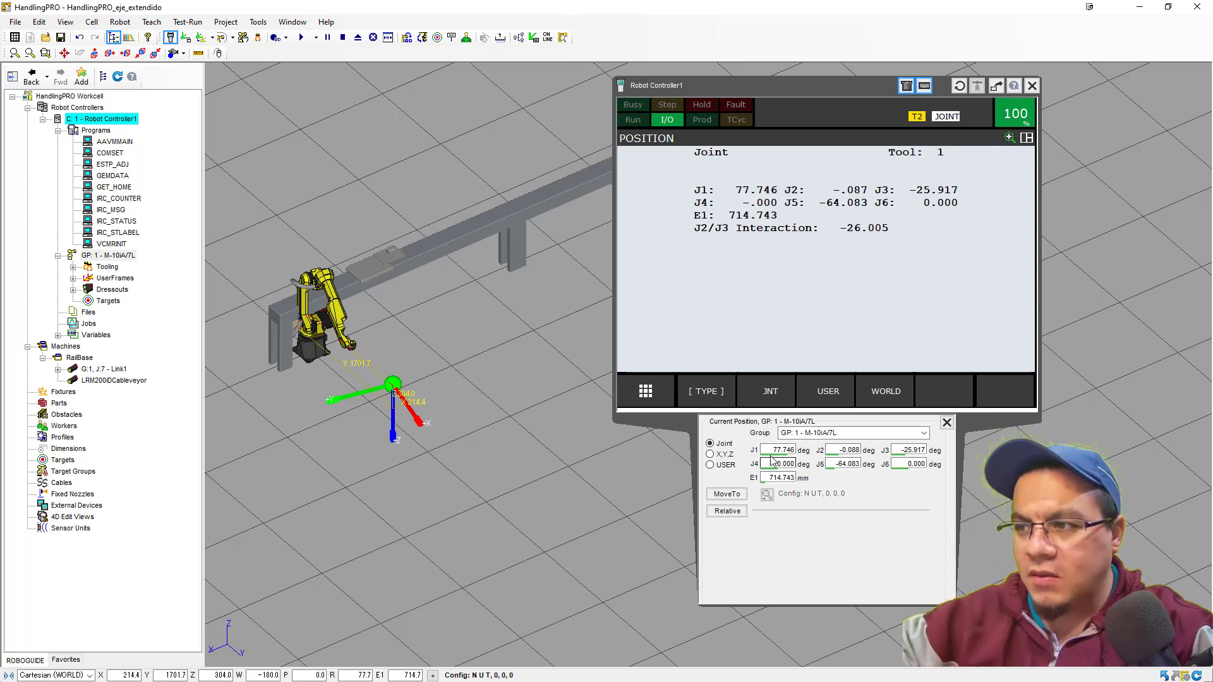
pyautogui.doubleClick(775, 450)
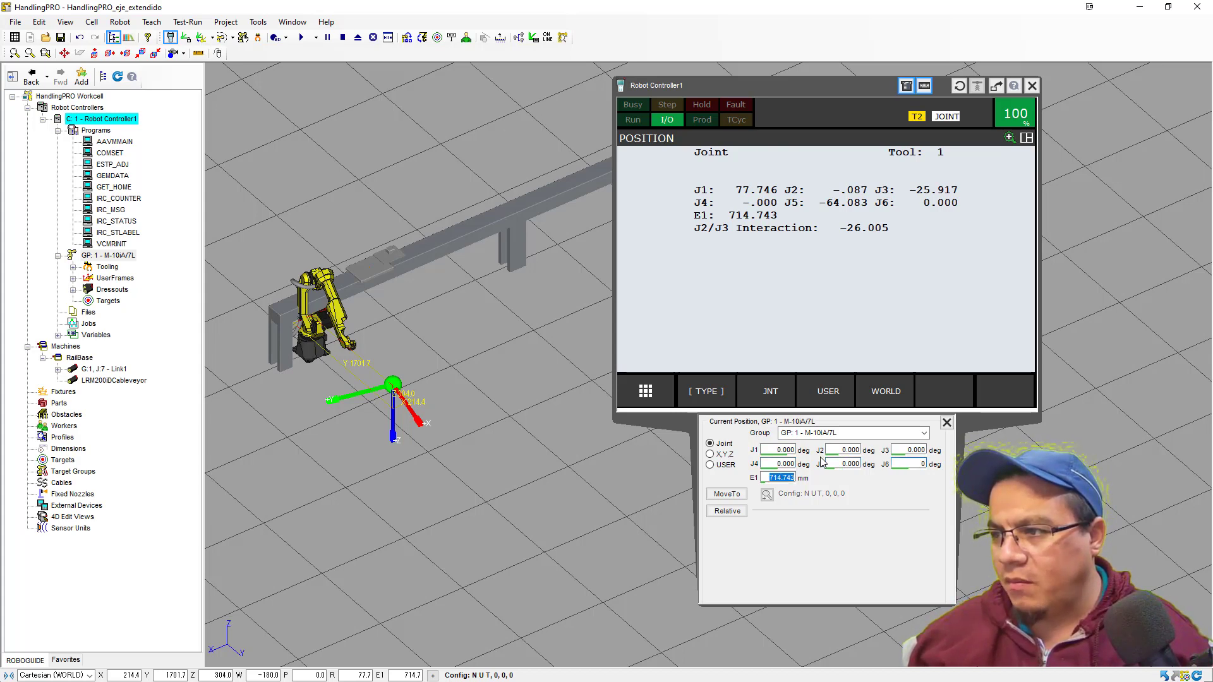
pyautogui.write('0')
pyautogui.press('Return')
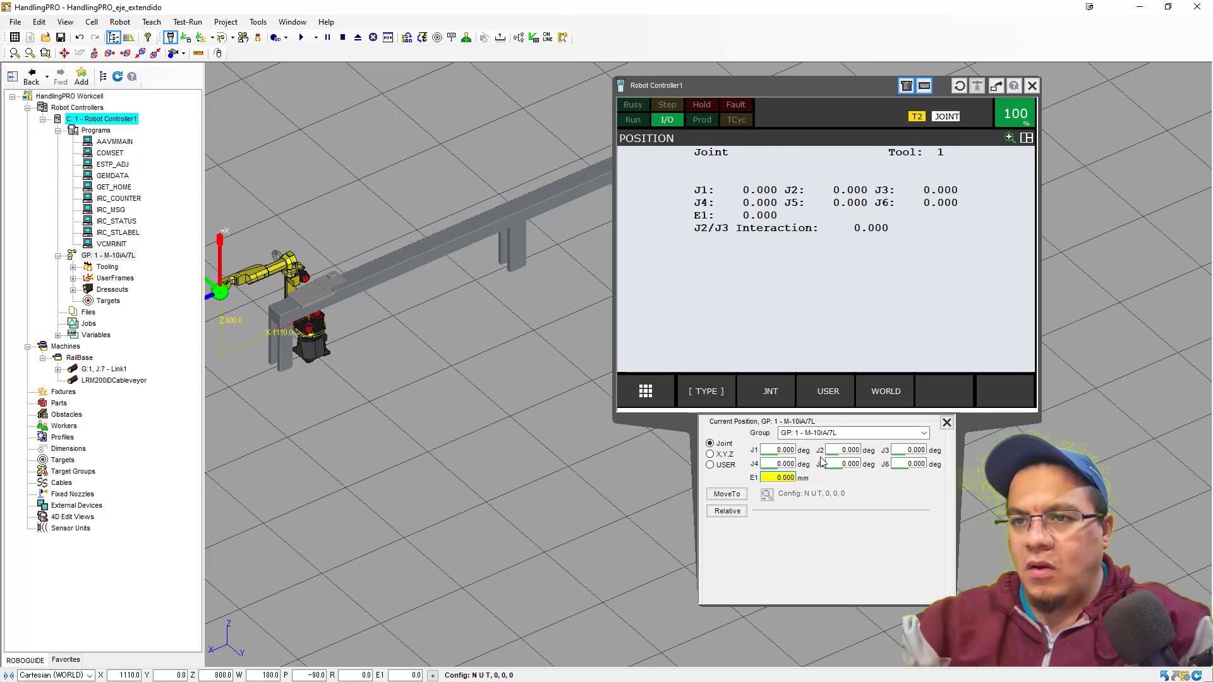
pyautogui.scroll(2, 310, 372)
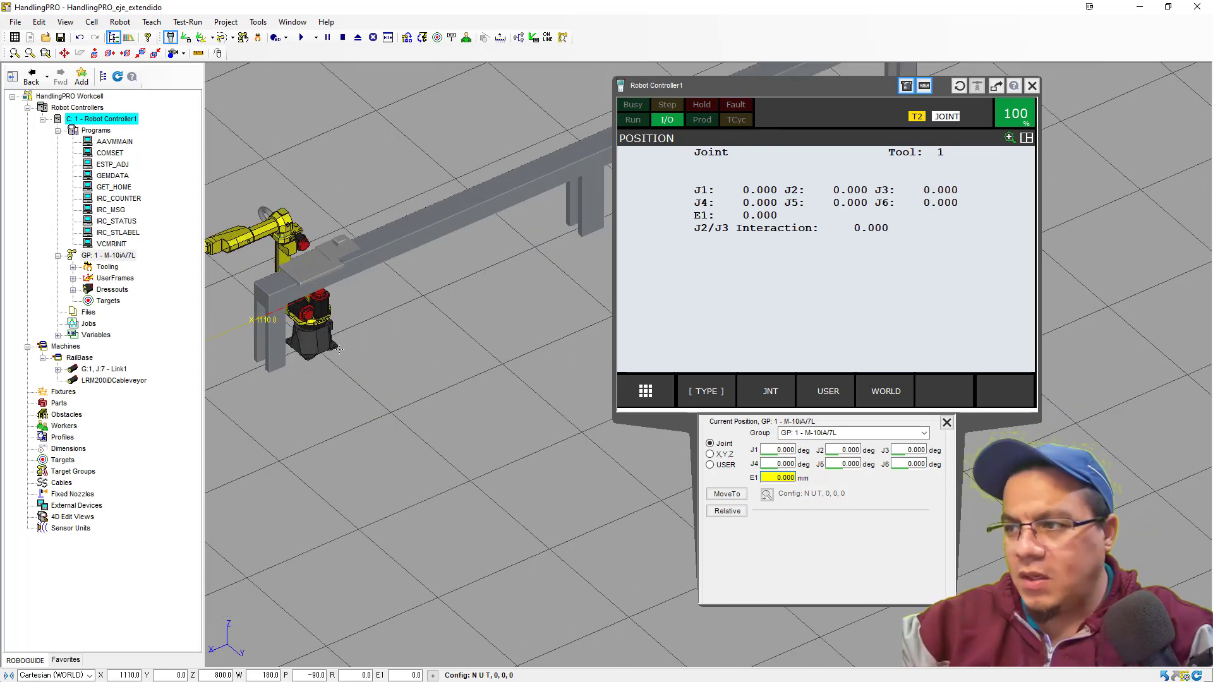
pyautogui.moveTo(372, 371); pyautogui.dragTo(437, 446, button='middle')
pyautogui.click(947, 421)
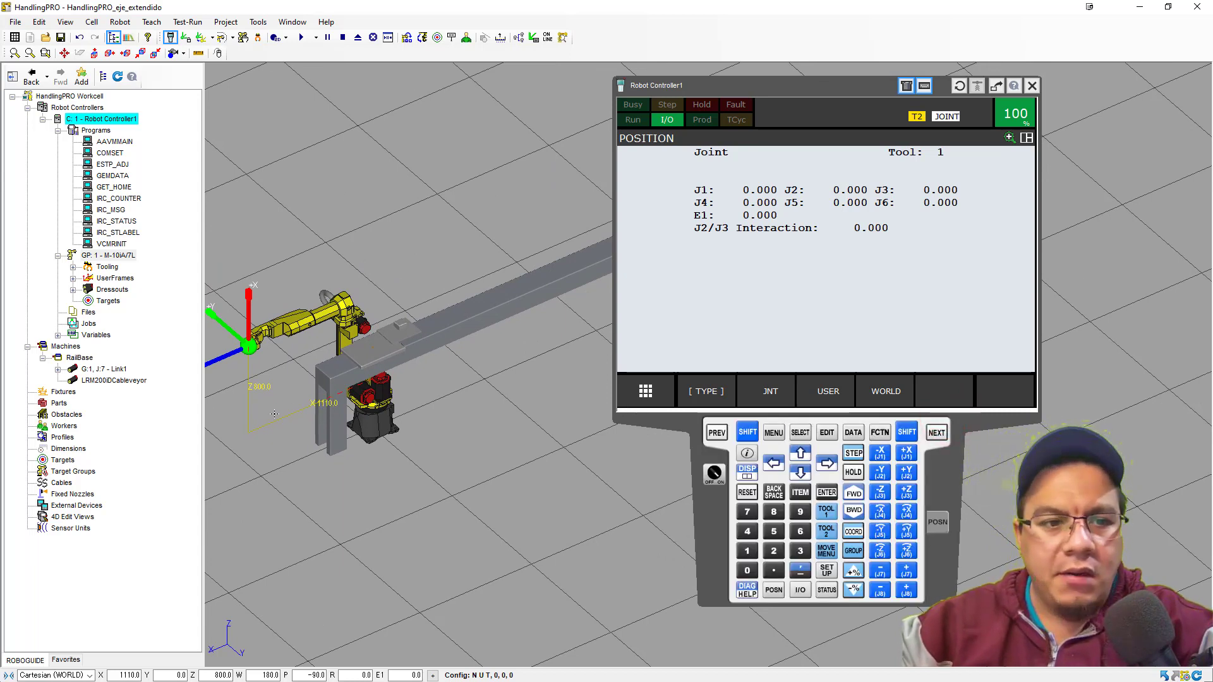
# Attach the GP: 1 - M-10iA/7L robot to the AttachRobot link of the rail machine.
pyautogui.click(58, 371)
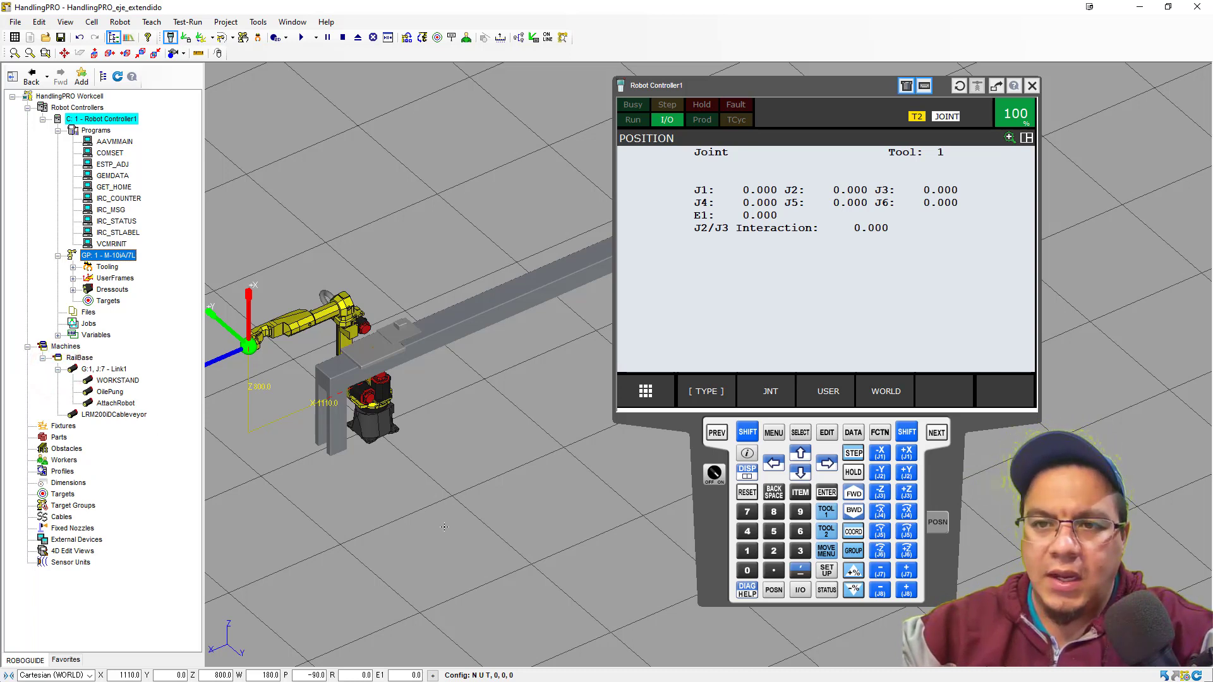
pyautogui.click(111, 406)
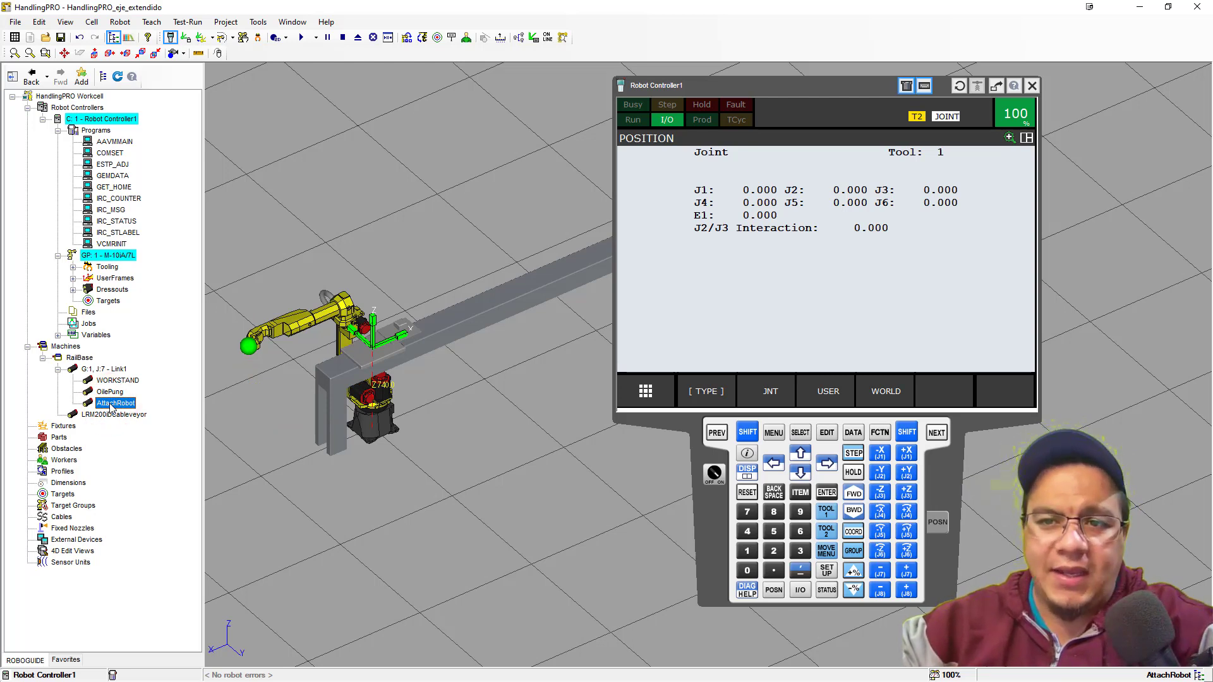
pyautogui.rightClick(112, 405)
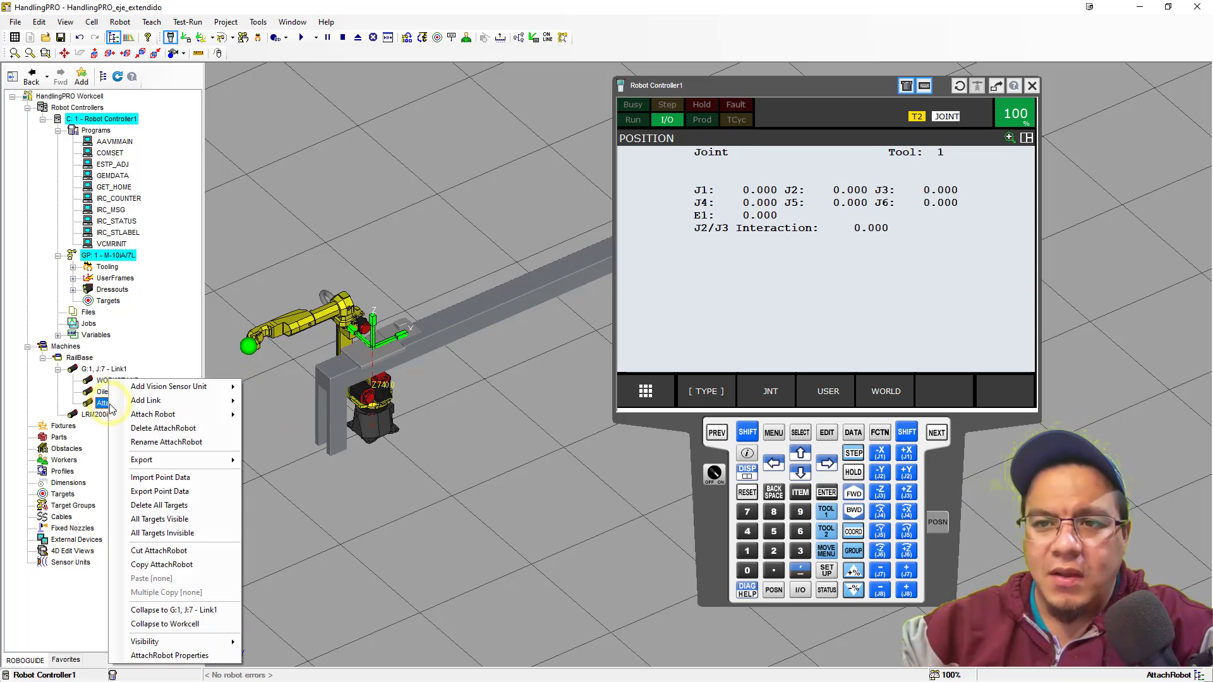
pyautogui.moveTo(183, 417)
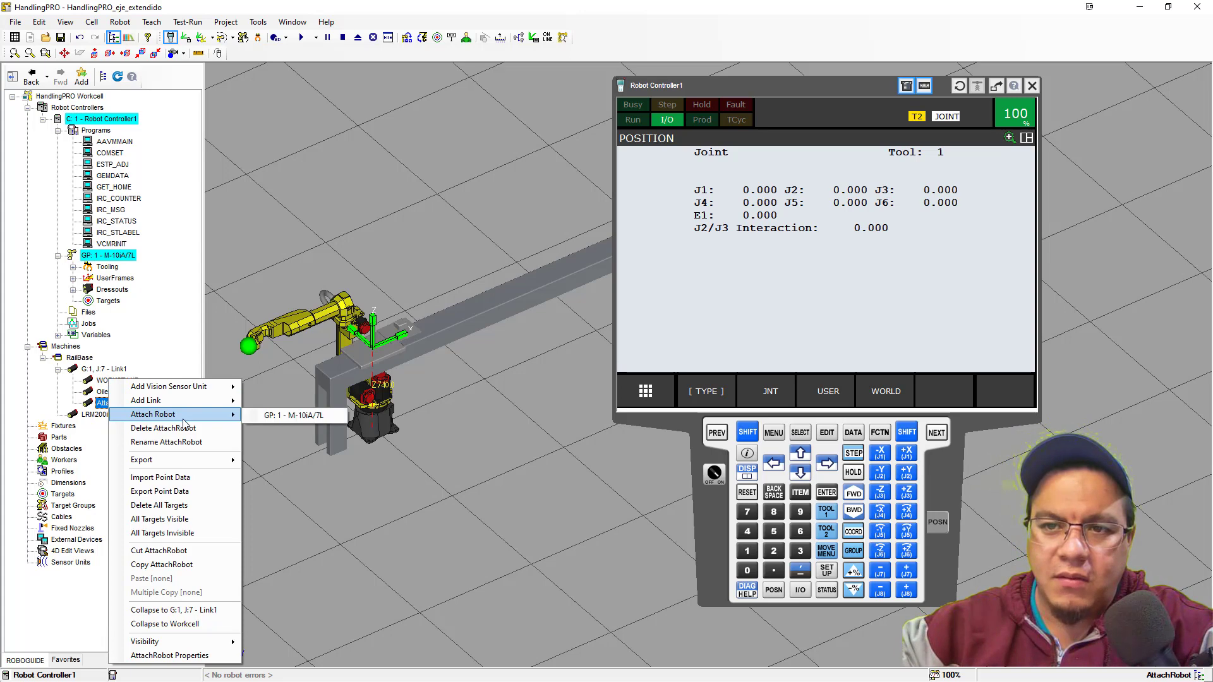
pyautogui.click(287, 418)
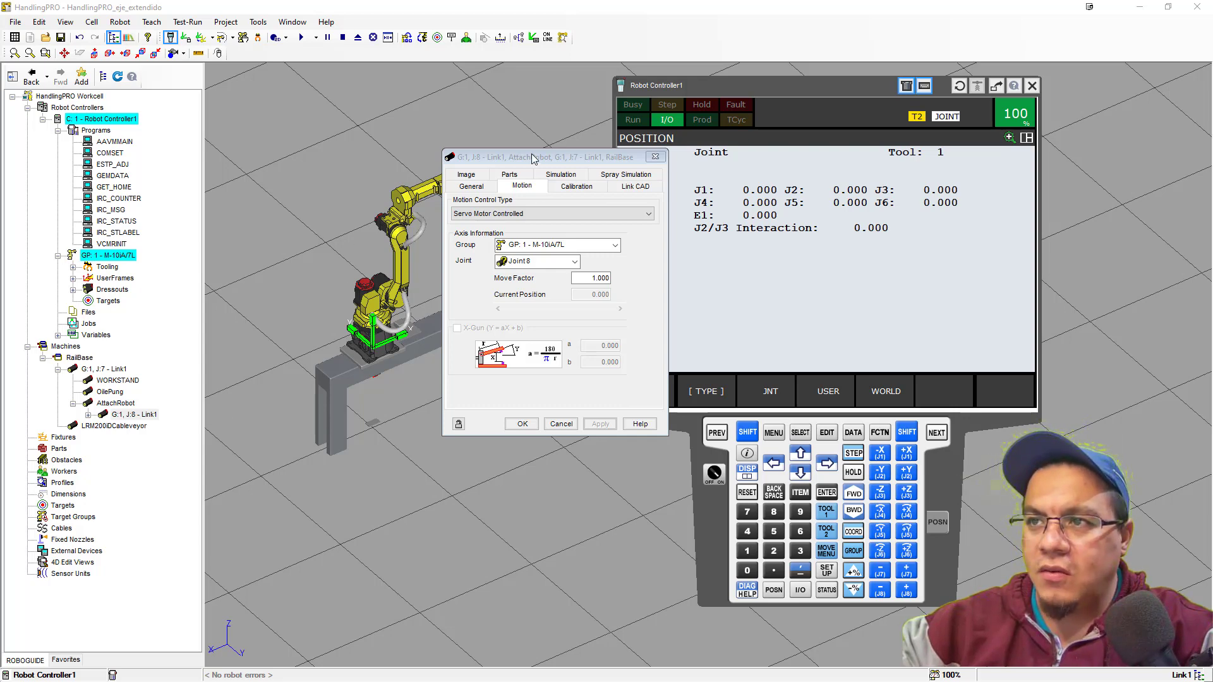
# Set the motion axis group of the new link under AttachRobot to none and apply it.
pyautogui.moveTo(532, 158); pyautogui.dragTo(602, 288)
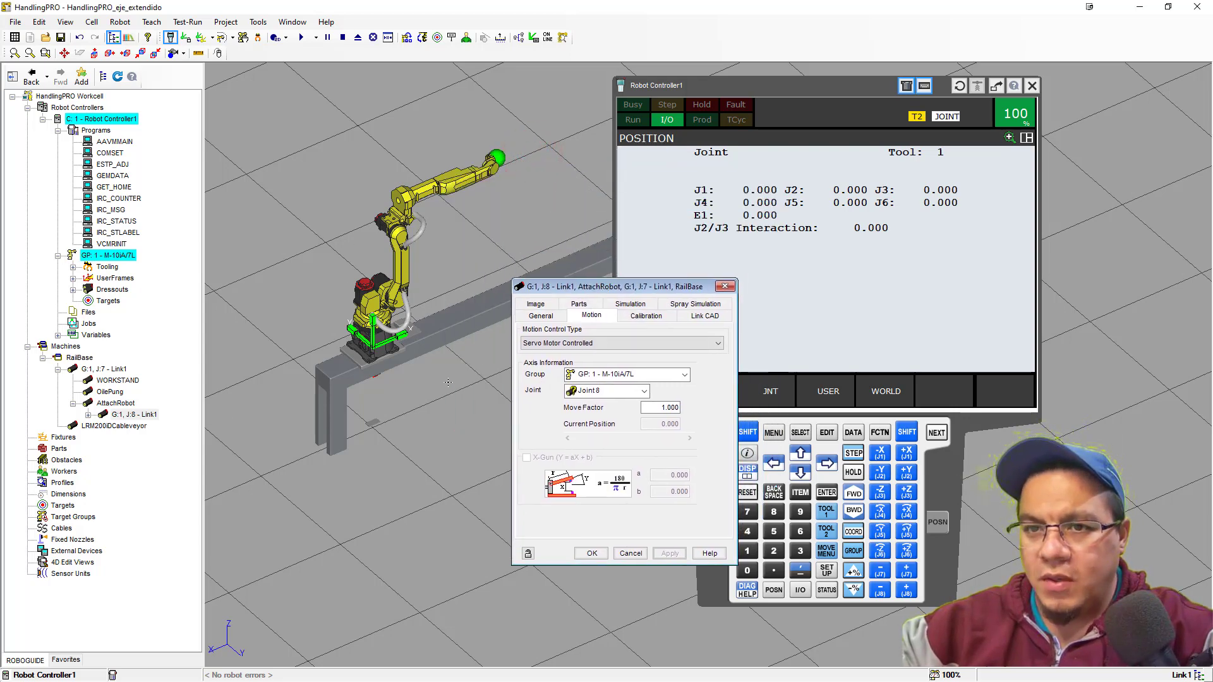
pyautogui.keyDown('ctrl'); pyautogui.moveTo(448, 382); pyautogui.dragTo(378, 402, button='right'); pyautogui.keyUp('ctrl')
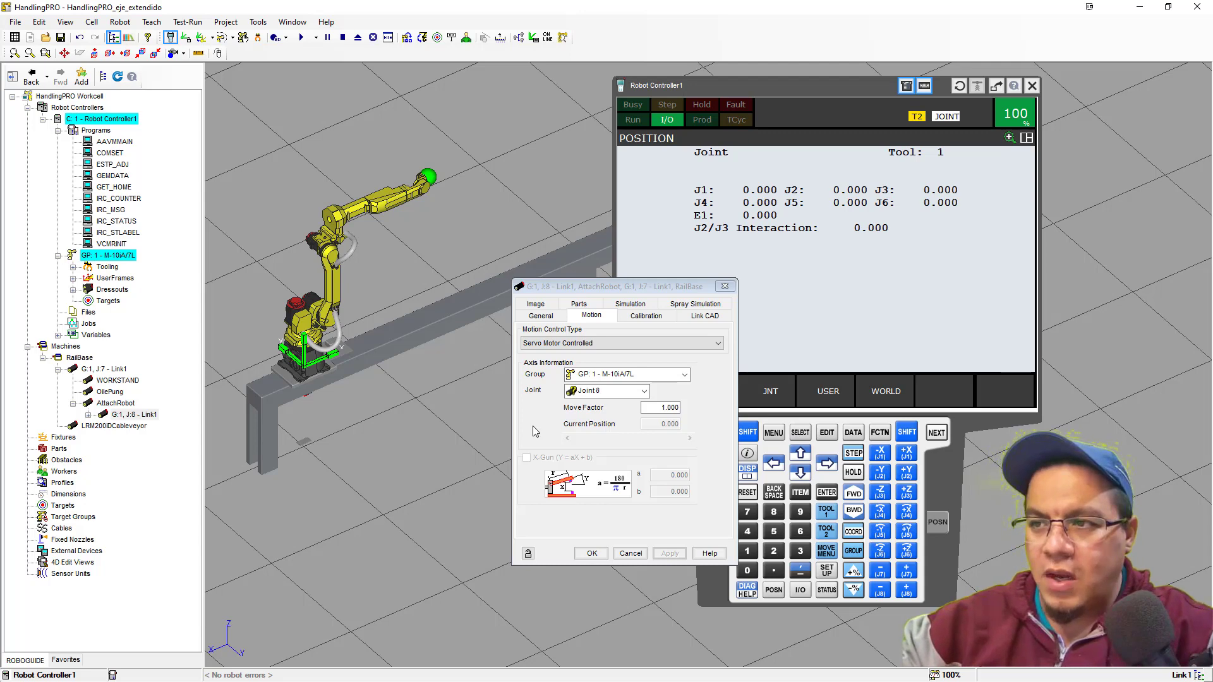
pyautogui.click(617, 374)
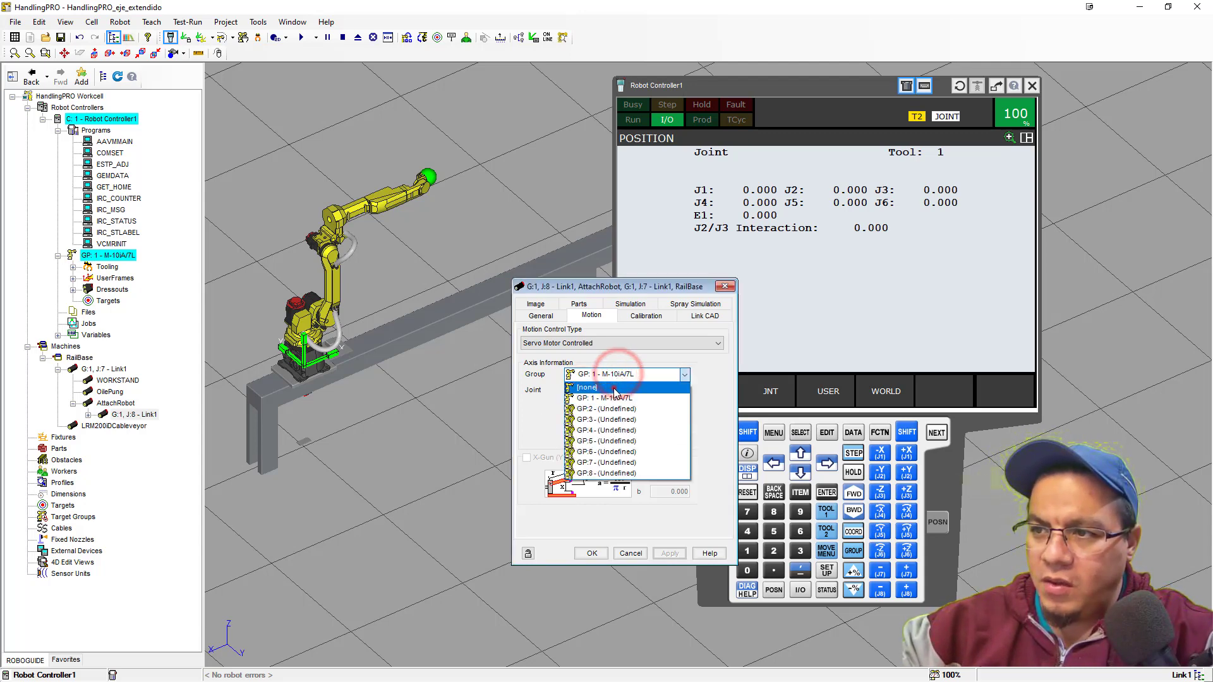
pyautogui.click(615, 387)
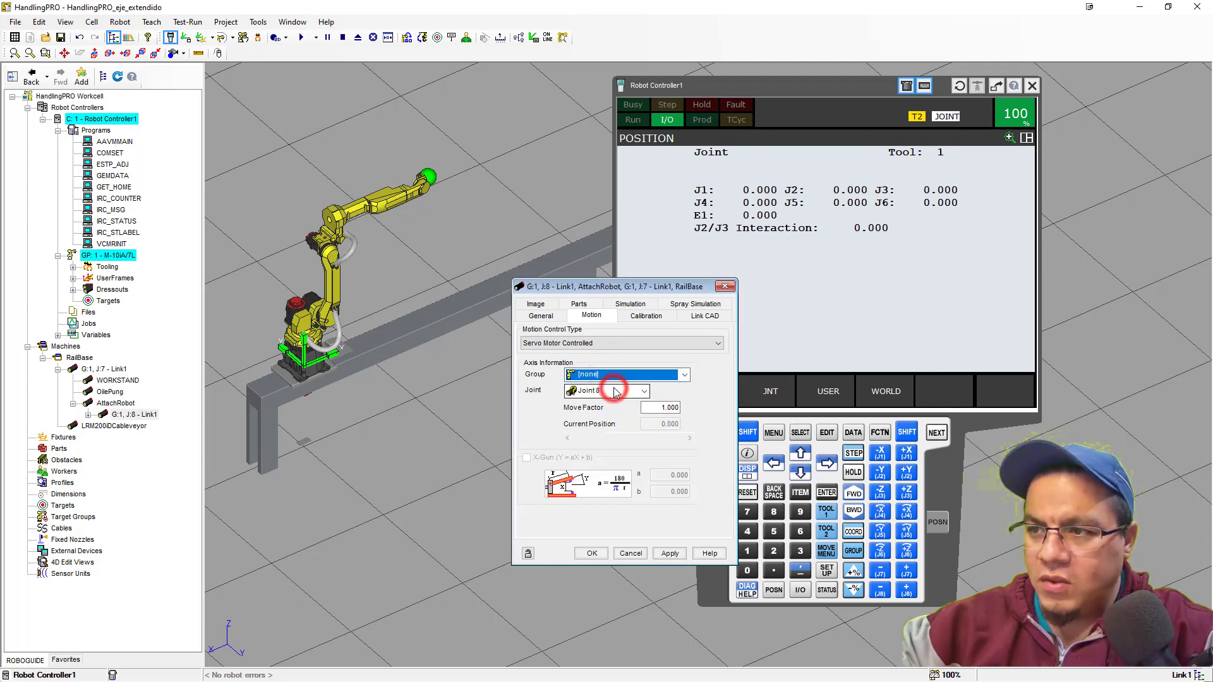
pyautogui.click(671, 553)
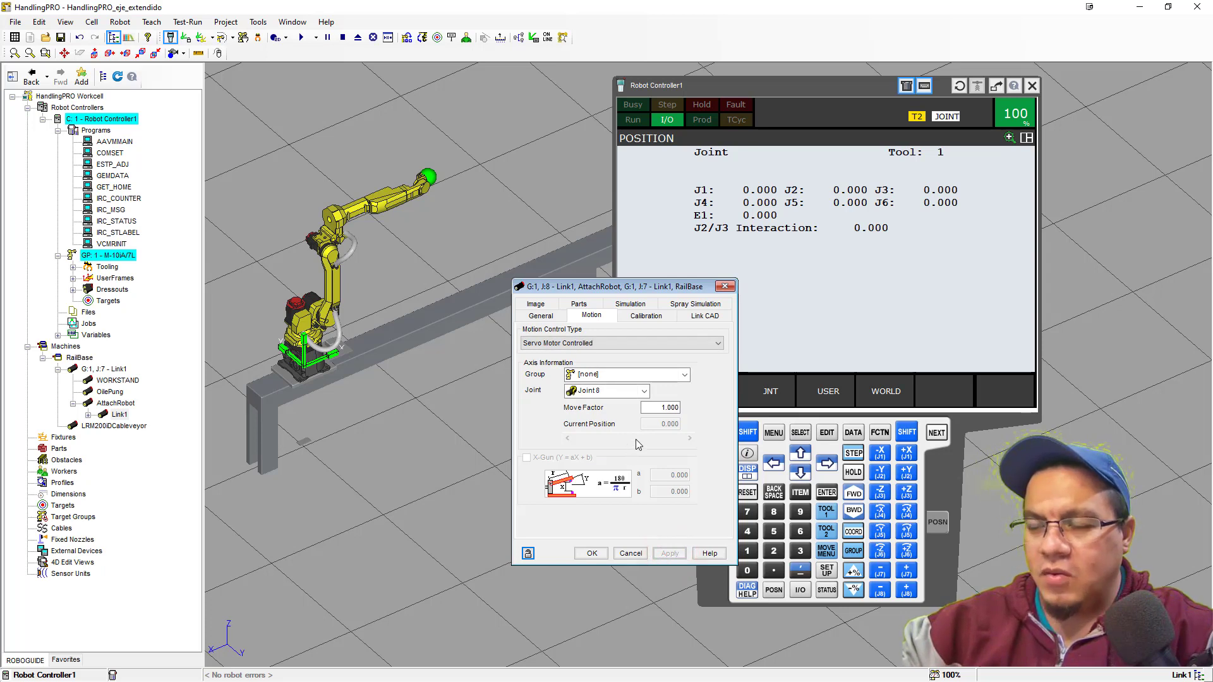
# Jog extended axis J7 in both directions to test the attached robot's travel on the rail, returning E1 to 0.
pyautogui.moveTo(599, 286); pyautogui.dragTo(543, 342)
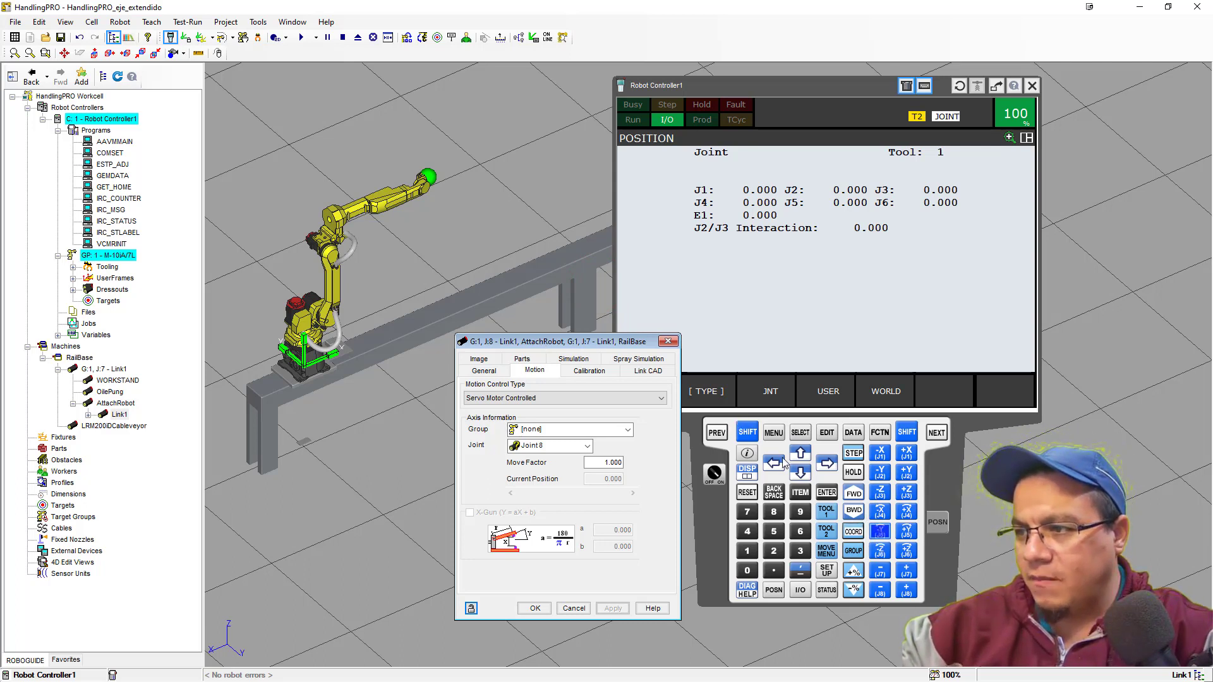
pyautogui.click(748, 432)
pyautogui.click(907, 572)
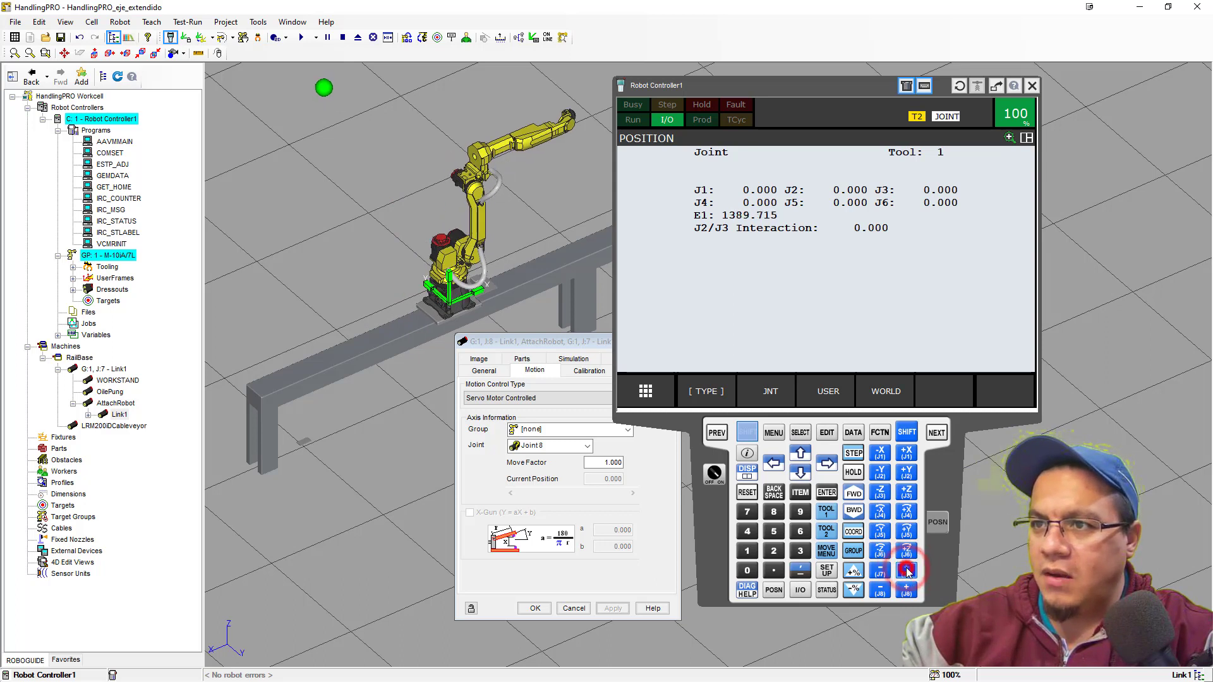
pyautogui.click(880, 571)
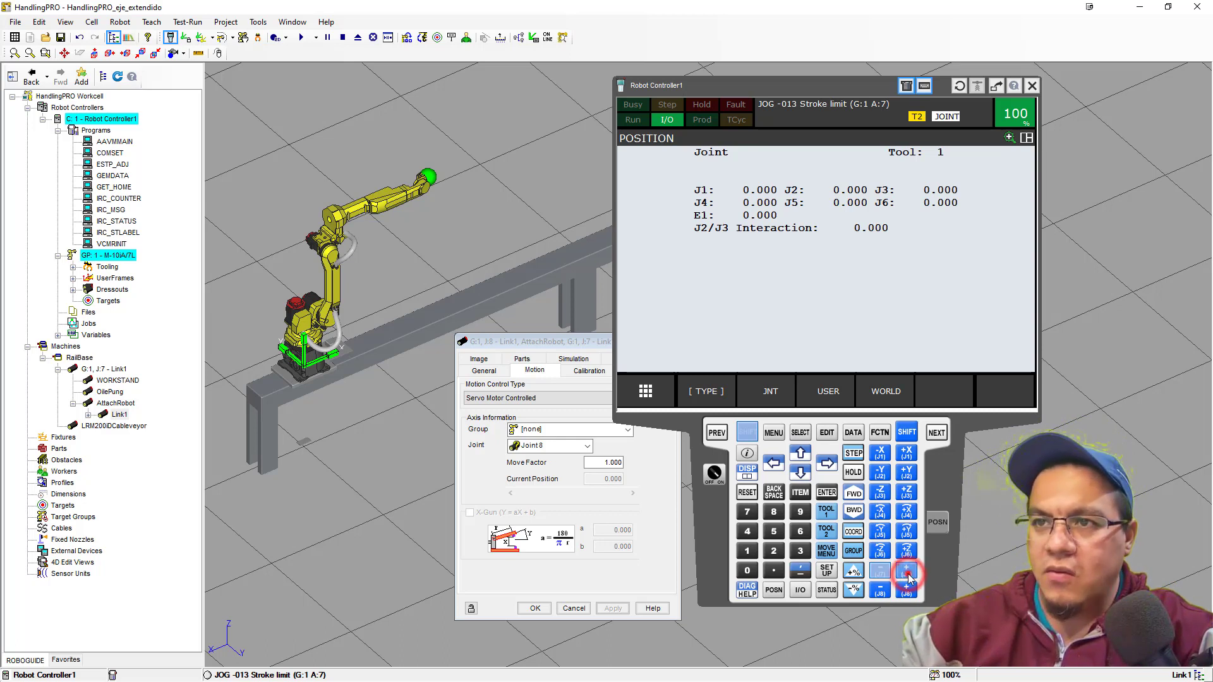
pyautogui.moveTo(887, 575); pyautogui.dragTo(894, 580)
pyautogui.click(746, 434)
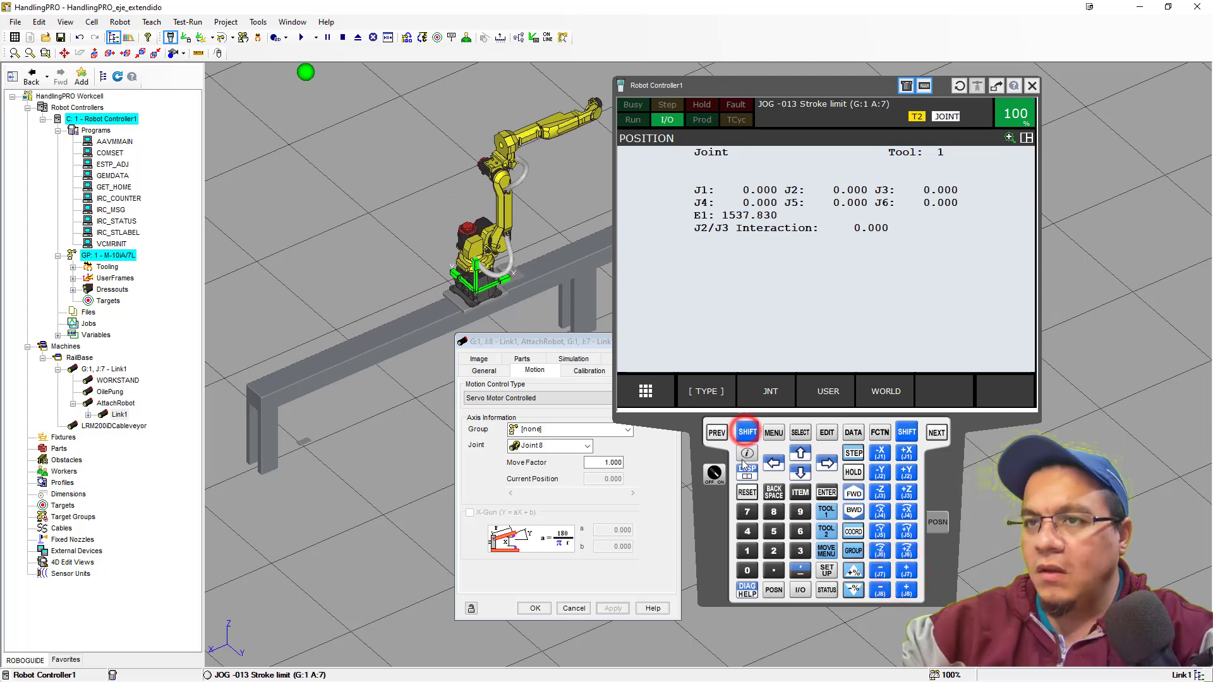
pyautogui.moveTo(880, 575); pyautogui.dragTo(880, 574)
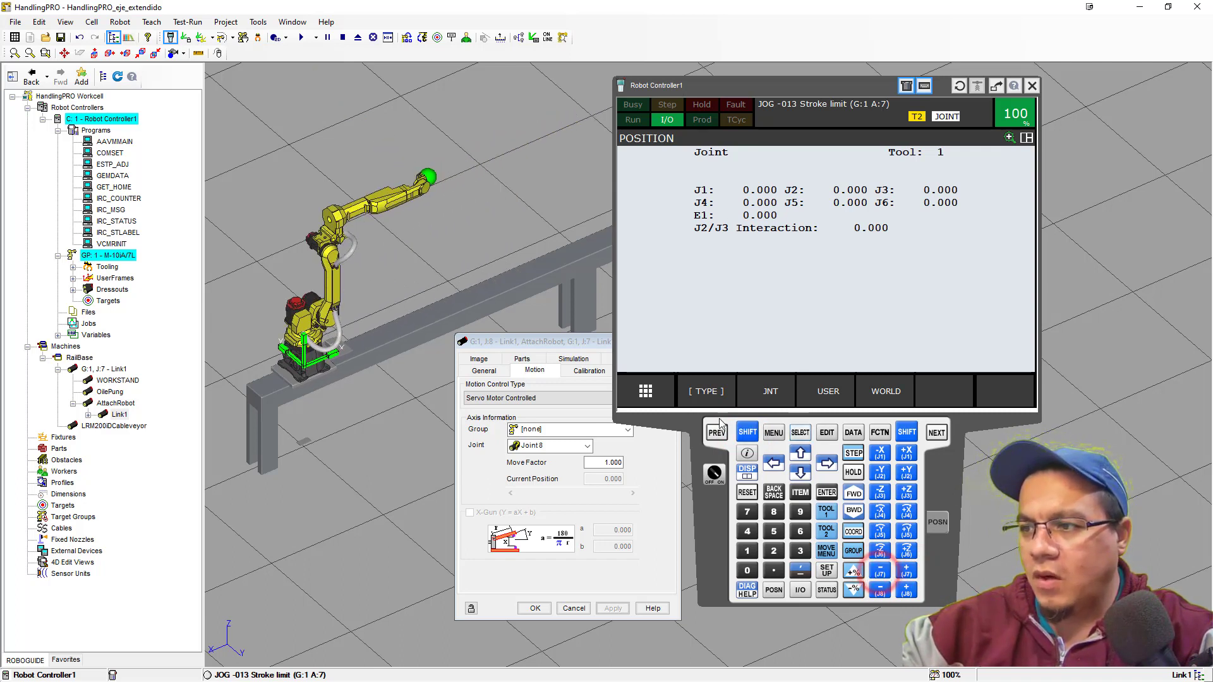
# Enable axis origin editing in the general properties of Link1 under AttachRobot.
pyautogui.click(549, 349)
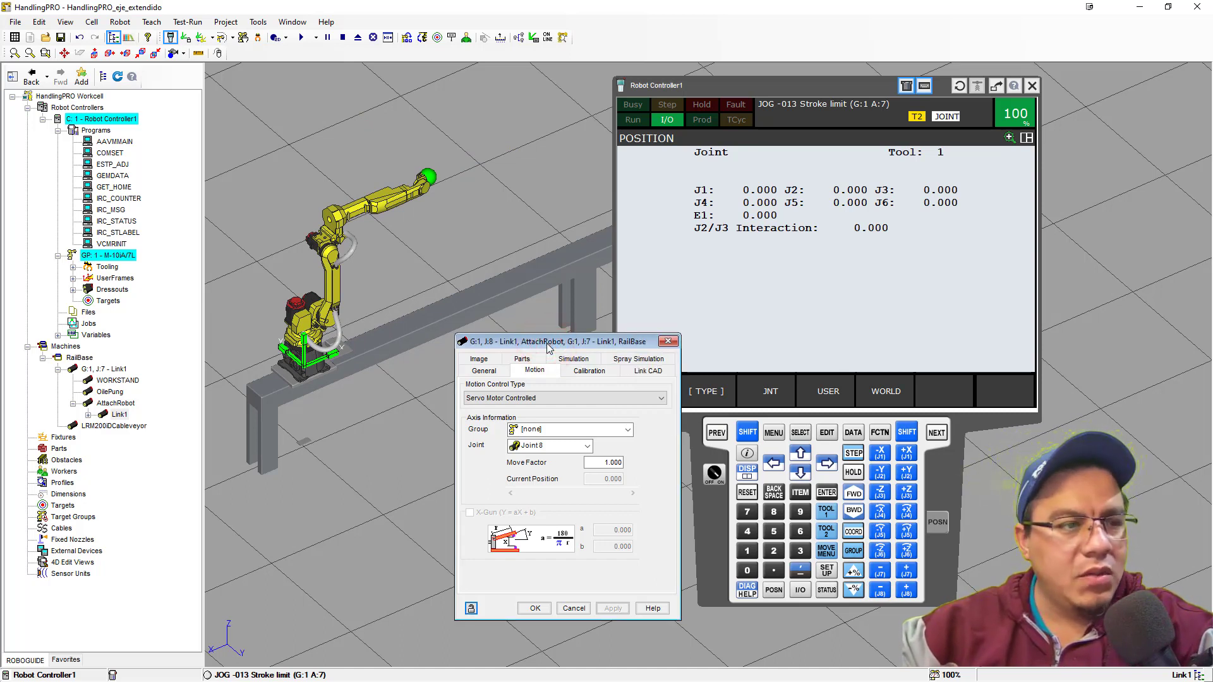
pyautogui.click(493, 372)
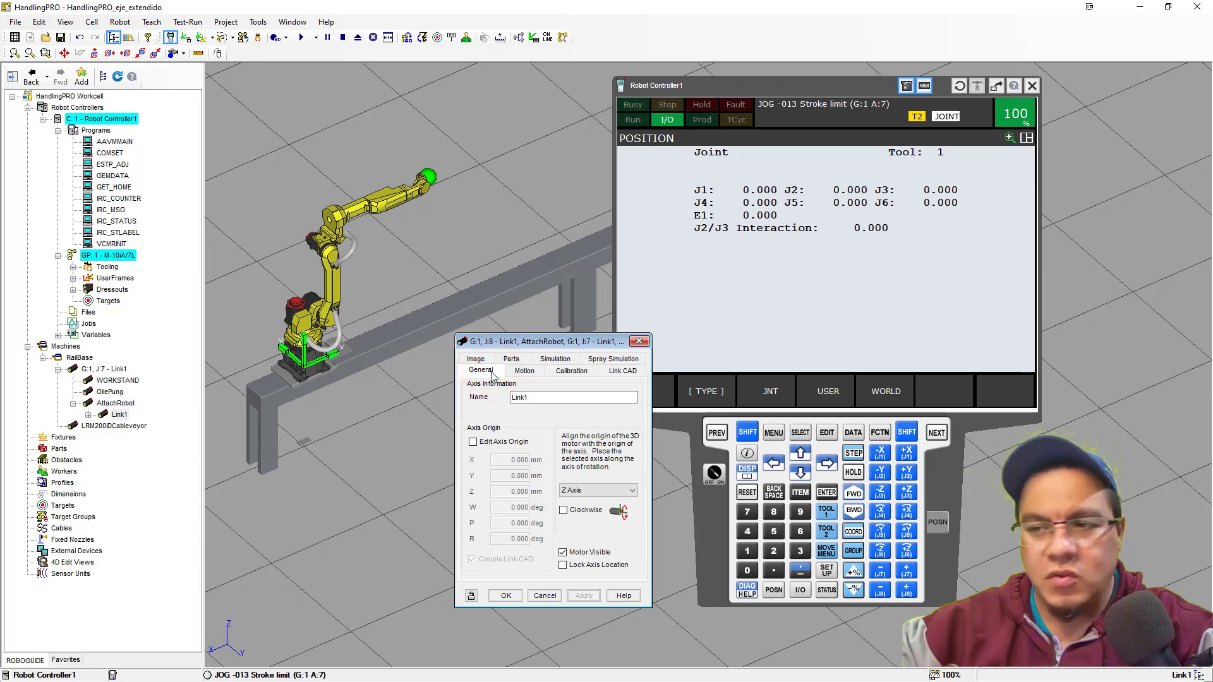
pyautogui.click(490, 442)
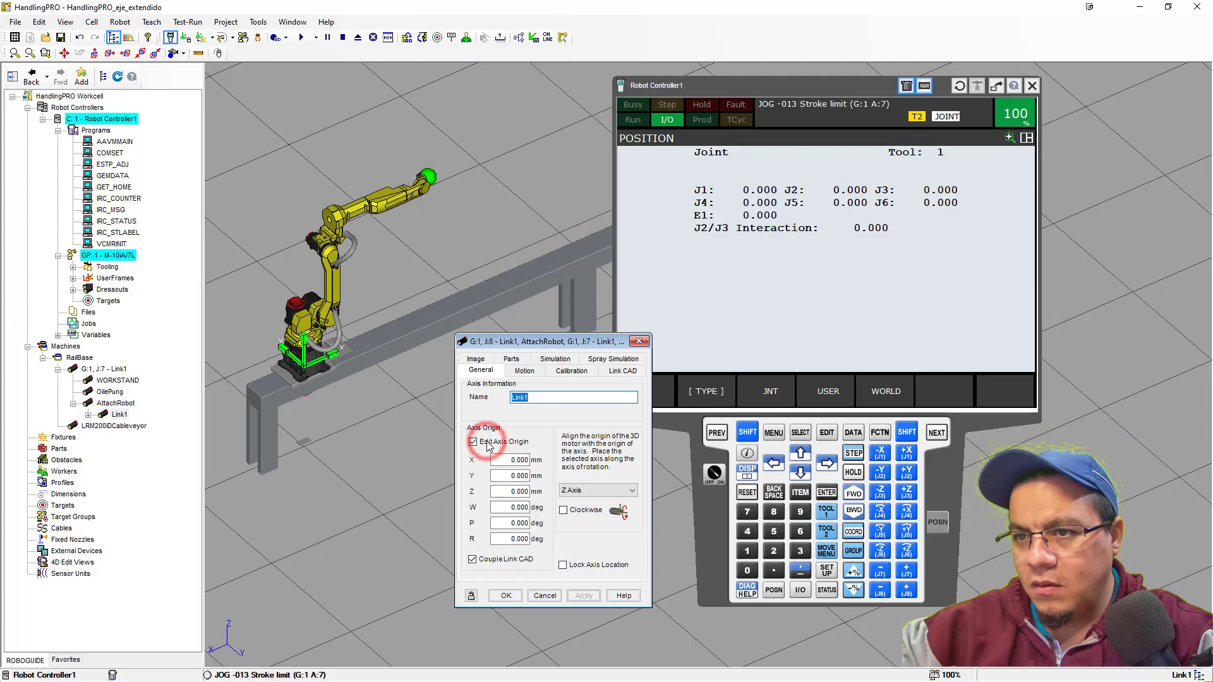
pyautogui.moveTo(325, 386); pyautogui.dragTo(363, 383, button='right')
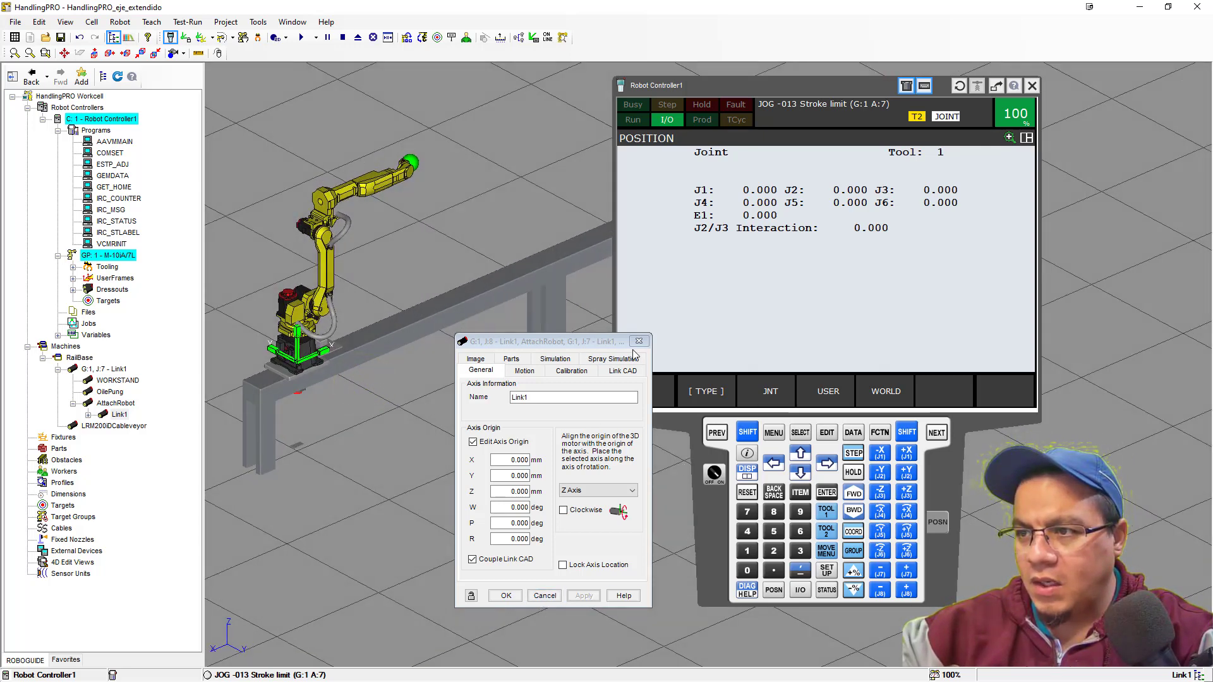
# Try a 180 deg R rotation for Link1's CAD location and jog J7 to check the robot's orientation on the rail.
pyautogui.click(627, 371)
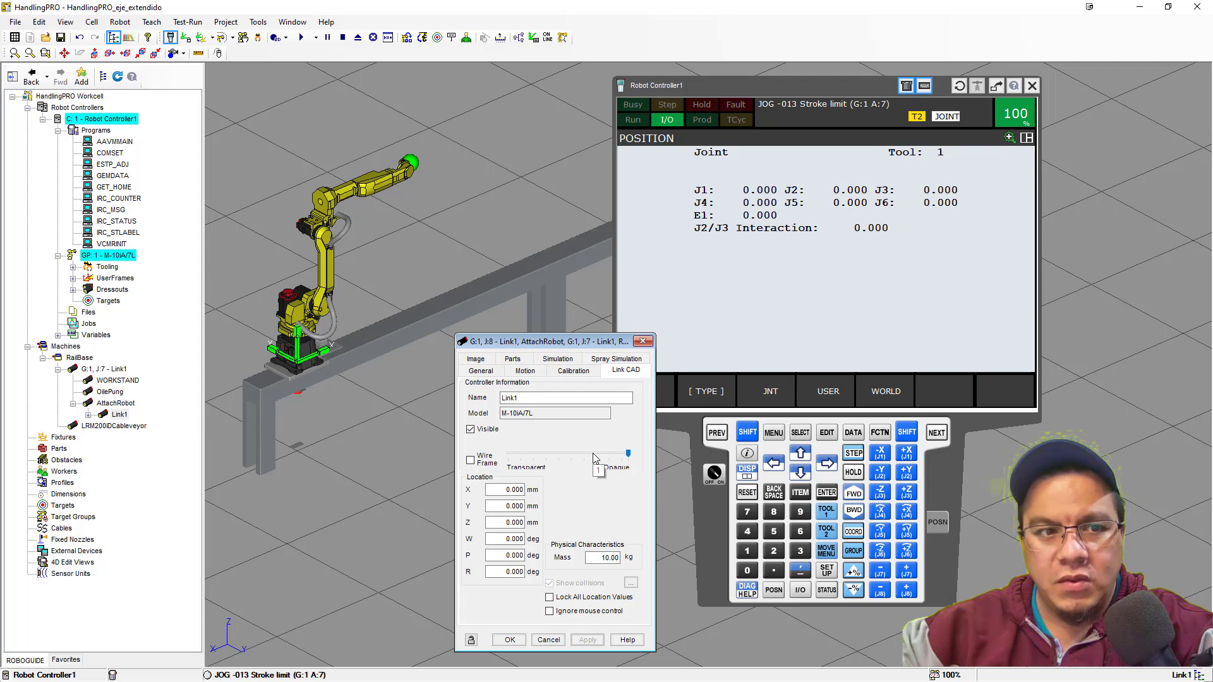
pyautogui.scroll(4, 304, 370)
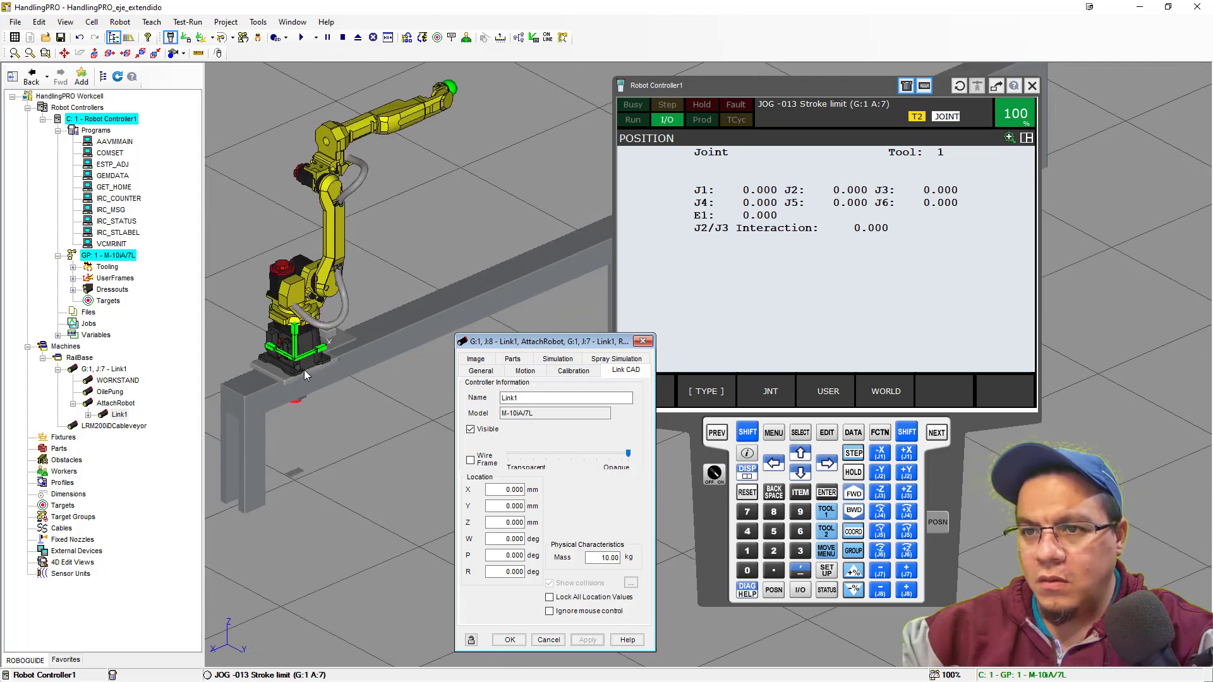
pyautogui.scroll(-2, 306, 373)
pyautogui.moveTo(306, 373); pyautogui.dragTo(362, 372, button='right')
pyautogui.scroll(-2, 359, 371)
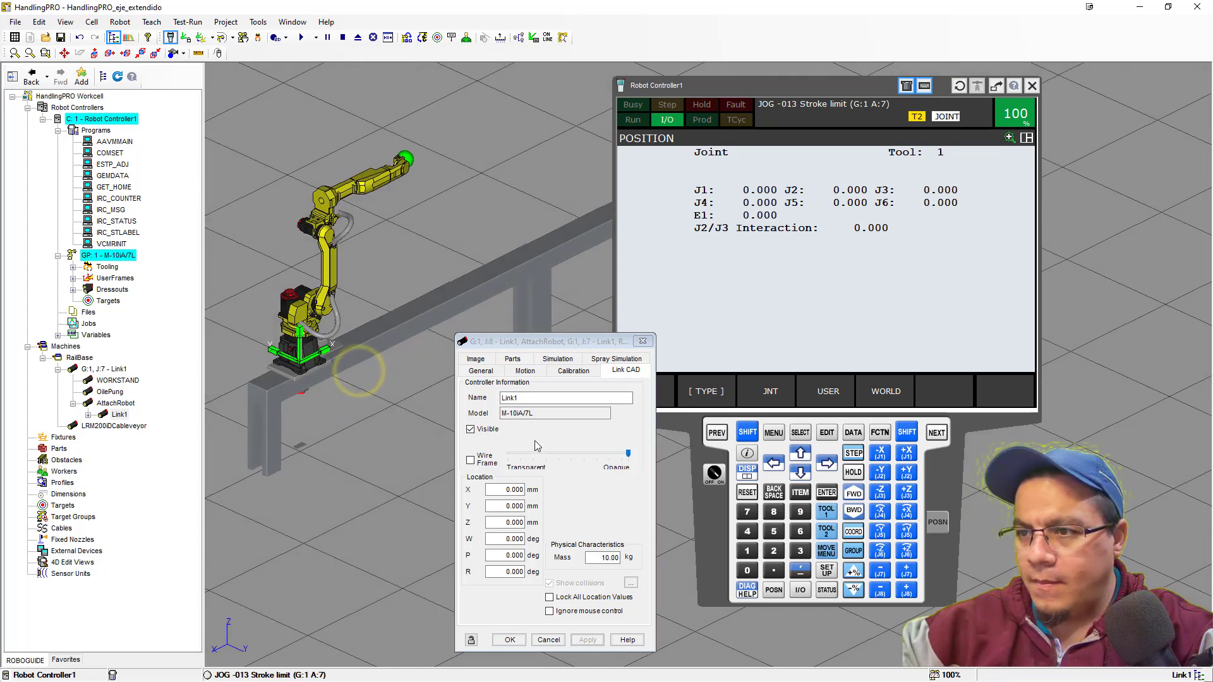
pyautogui.moveTo(554, 342); pyautogui.dragTo(543, 305)
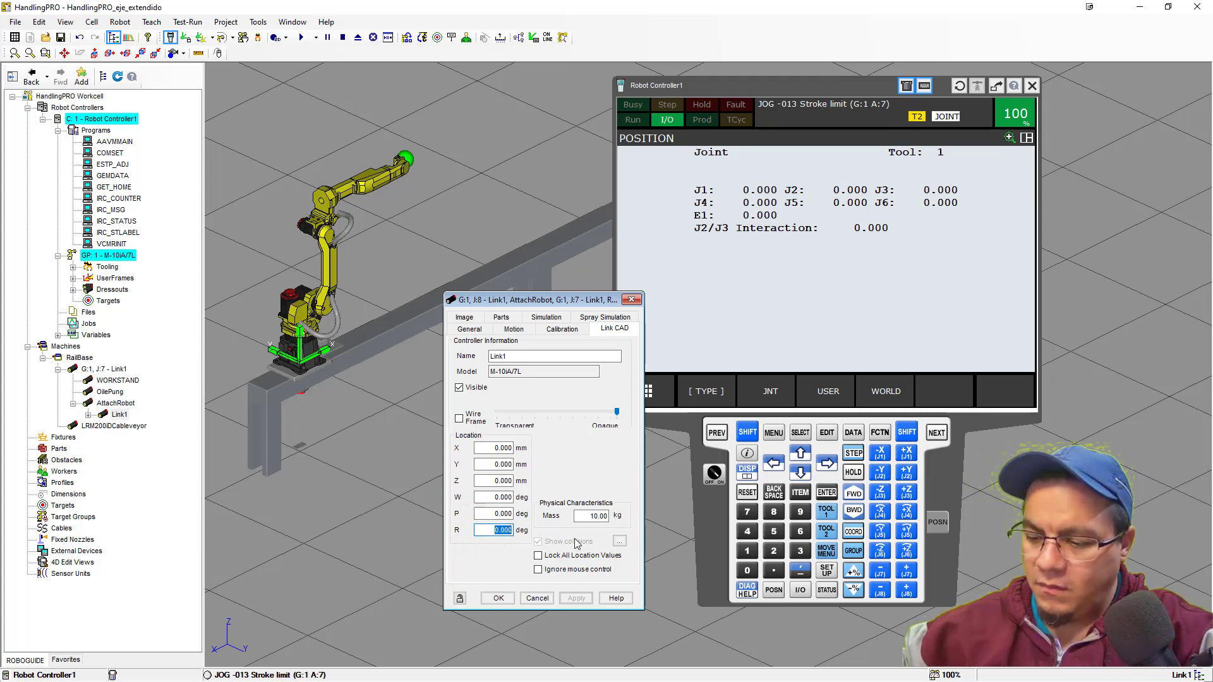
pyautogui.press('Return')
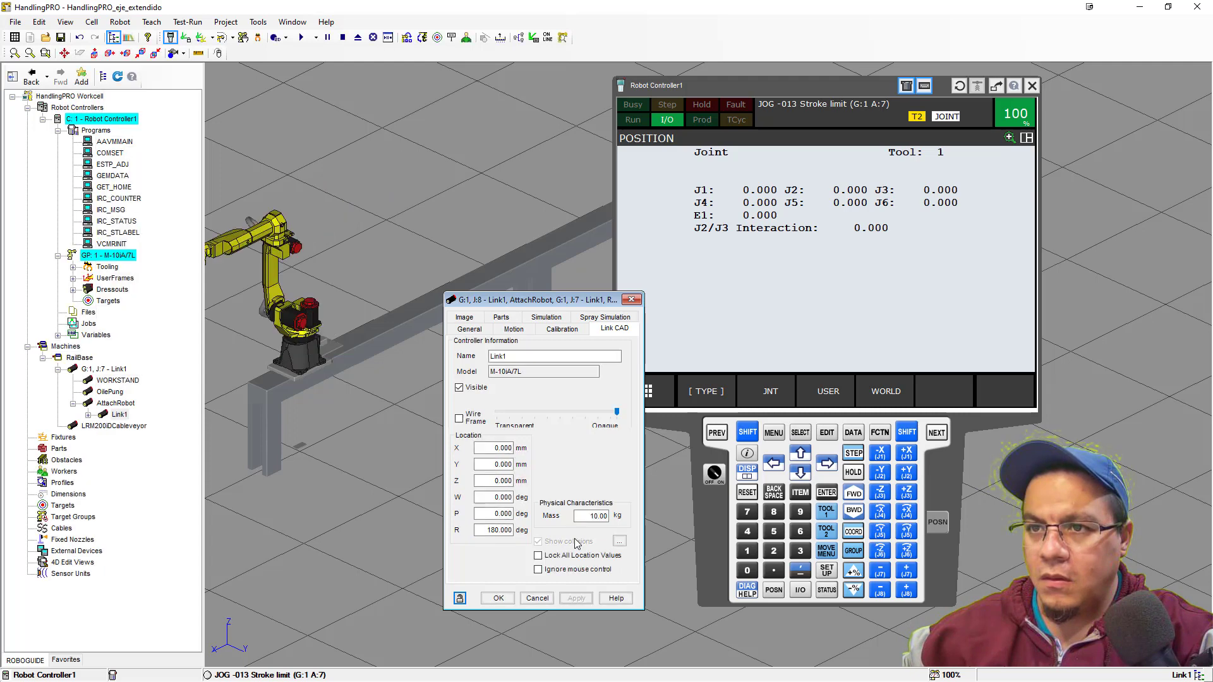
pyautogui.scroll(-3, 300, 335)
pyautogui.keyDown('ctrl'); pyautogui.moveTo(299, 332); pyautogui.dragTo(346, 344, button='right'); pyautogui.keyUp('ctrl')
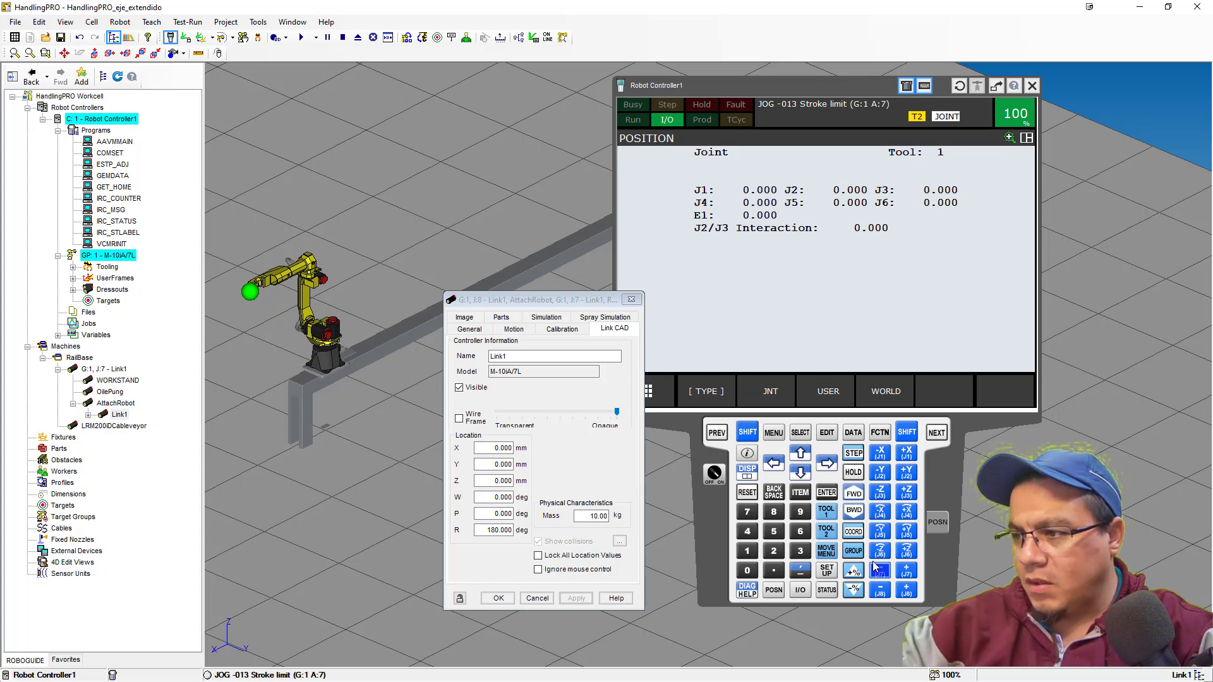
pyautogui.moveTo(905, 571); pyautogui.dragTo(882, 576)
# Try a 90 deg R rotation for Link1's CAD location and jog J7 to check the orientation again.
pyautogui.doubleClick(485, 530)
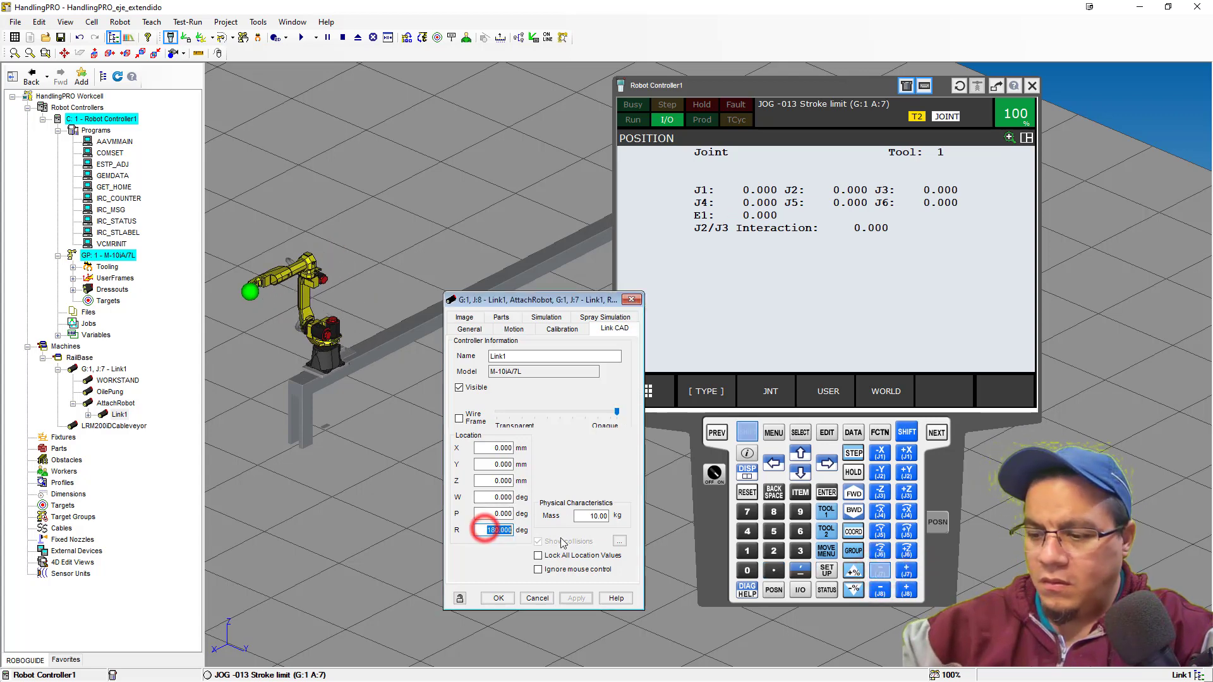
pyautogui.write('90')
pyautogui.press('Return')
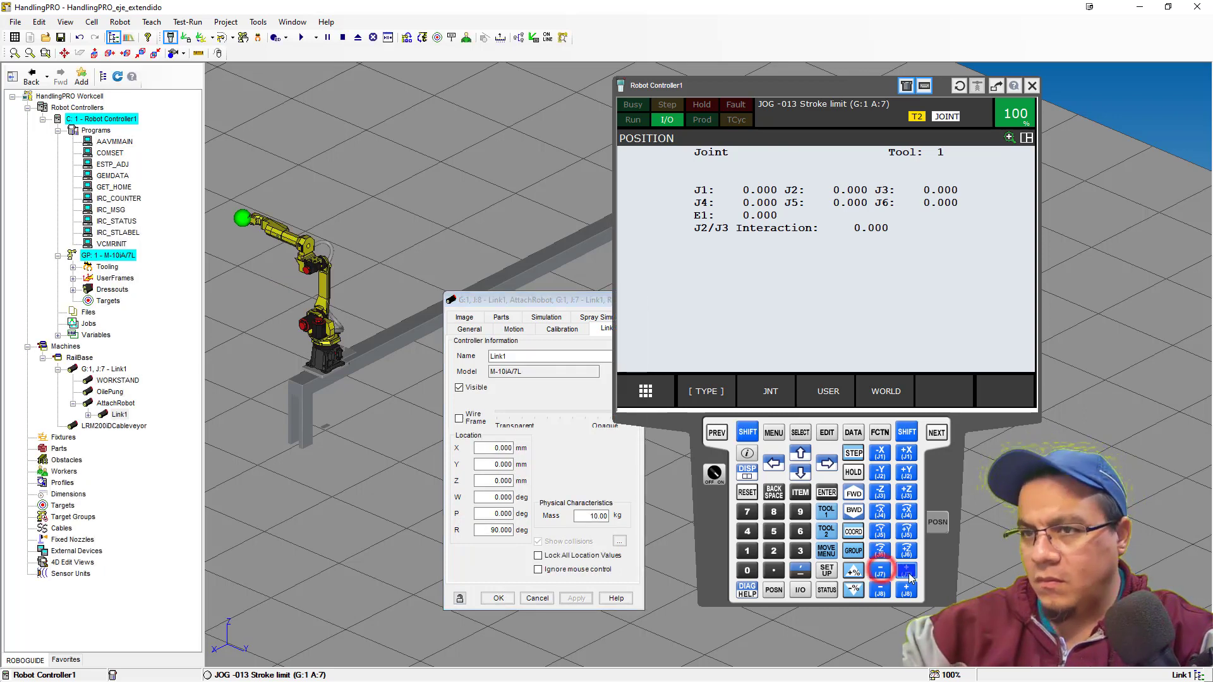
pyautogui.moveTo(908, 573); pyautogui.dragTo(647, 559)
# Set the R rotation of Link1's CAD location to -90 deg and jog J7 in both directions, returning E1 to 0.
pyautogui.click(493, 532)
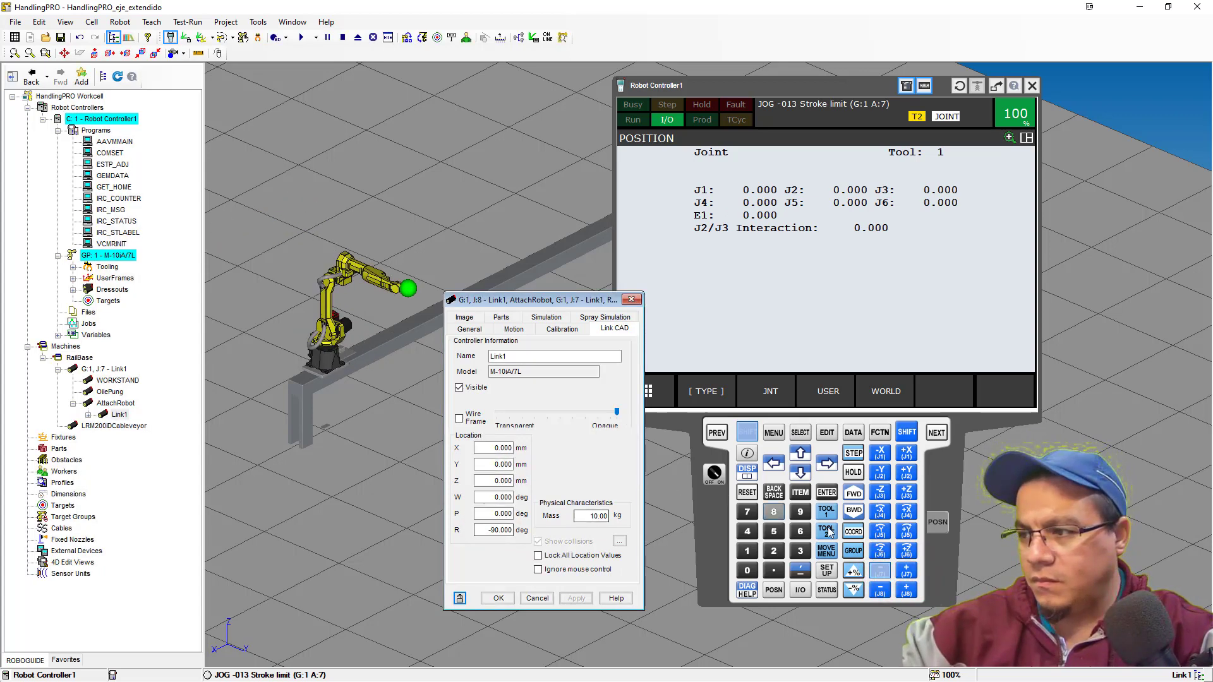
pyautogui.click(880, 567)
pyautogui.moveTo(905, 572); pyautogui.dragTo(883, 569)
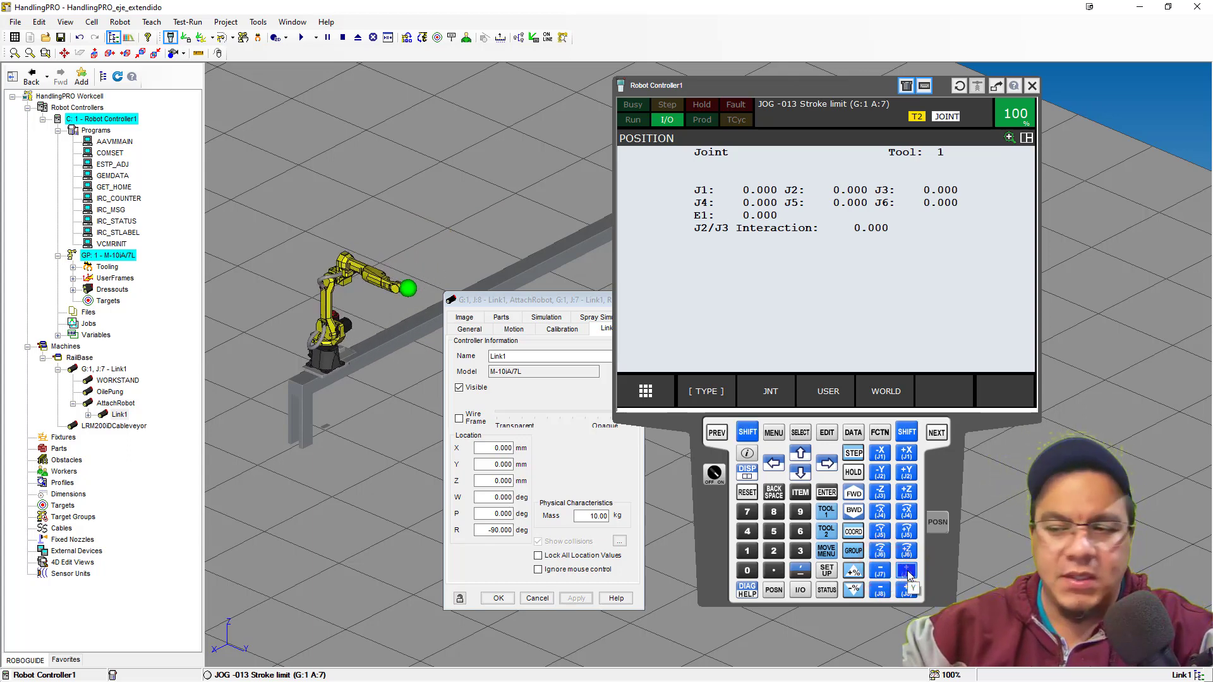
pyautogui.click(874, 572)
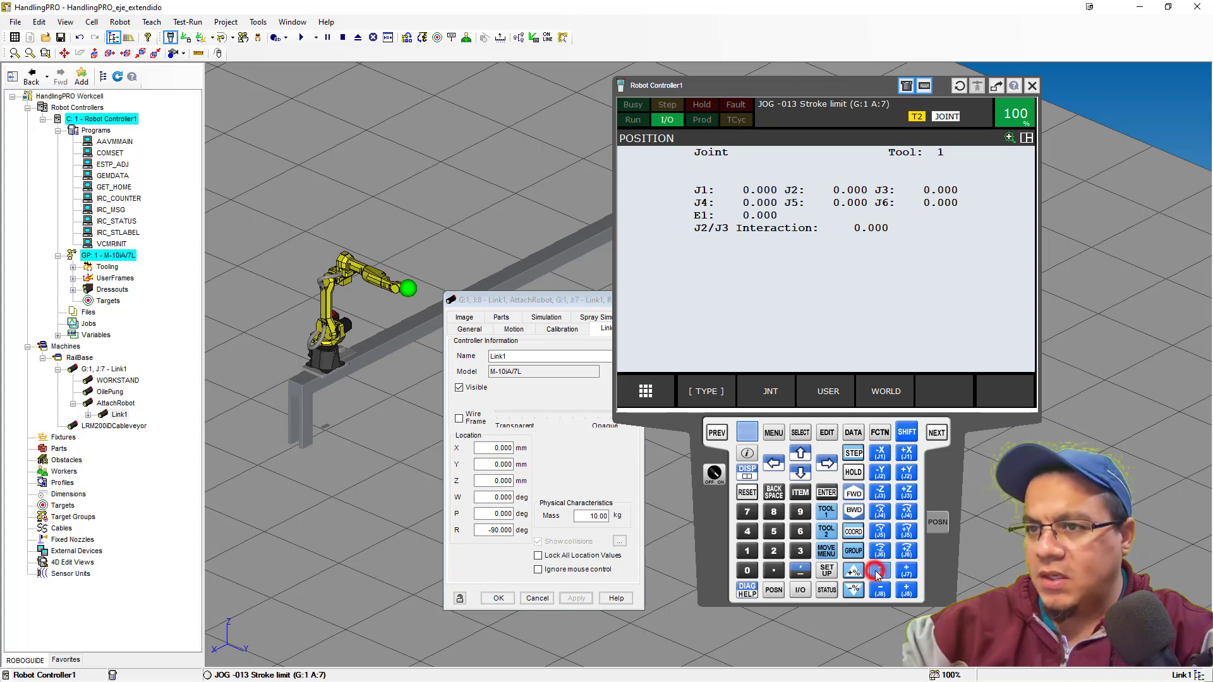
pyautogui.click(909, 572)
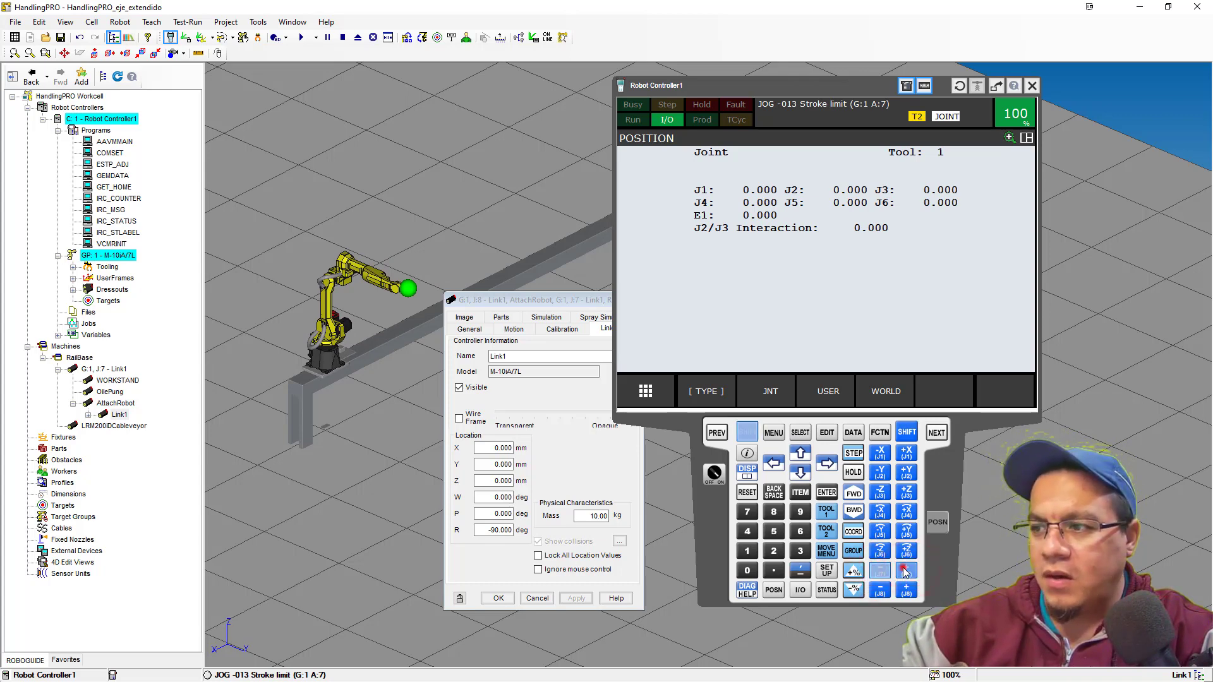
pyautogui.click(885, 571)
pyautogui.click(906, 573)
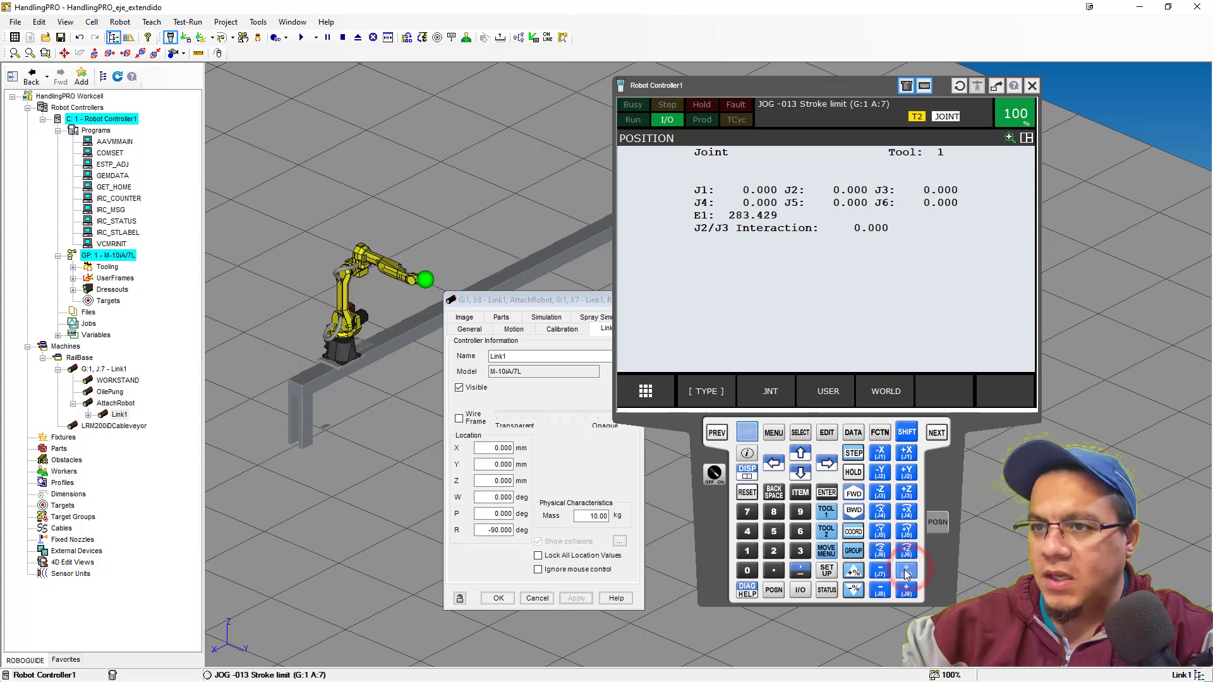
pyautogui.click(906, 571)
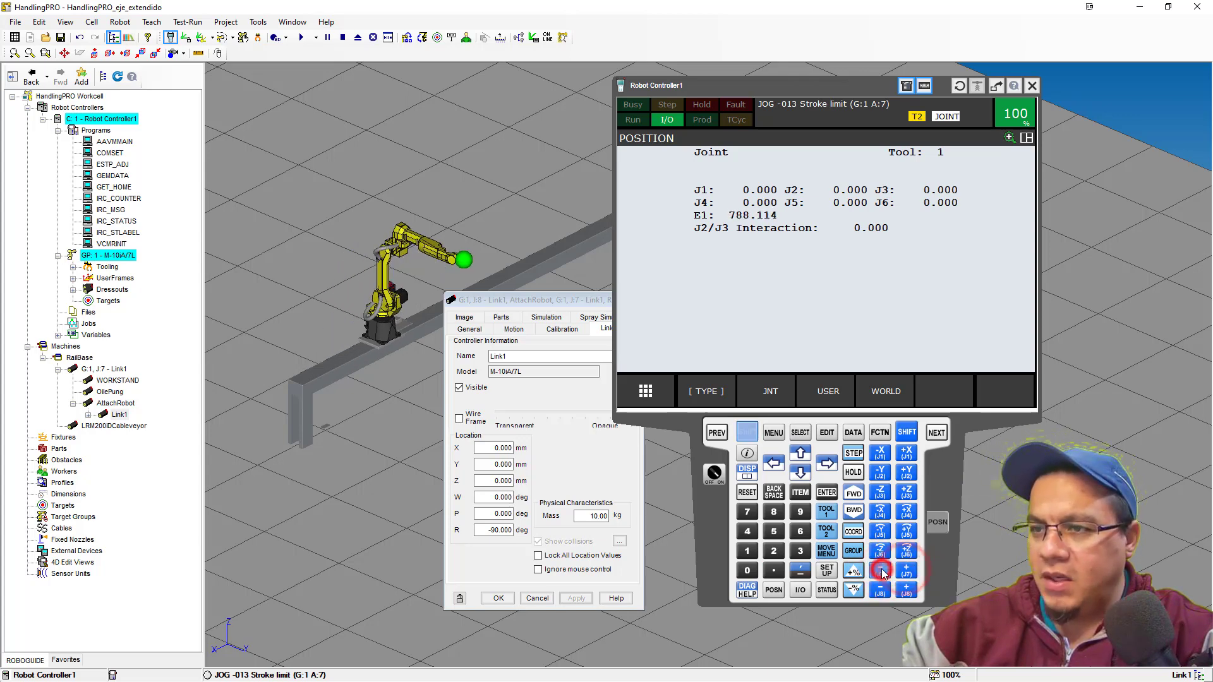
pyautogui.click(882, 571)
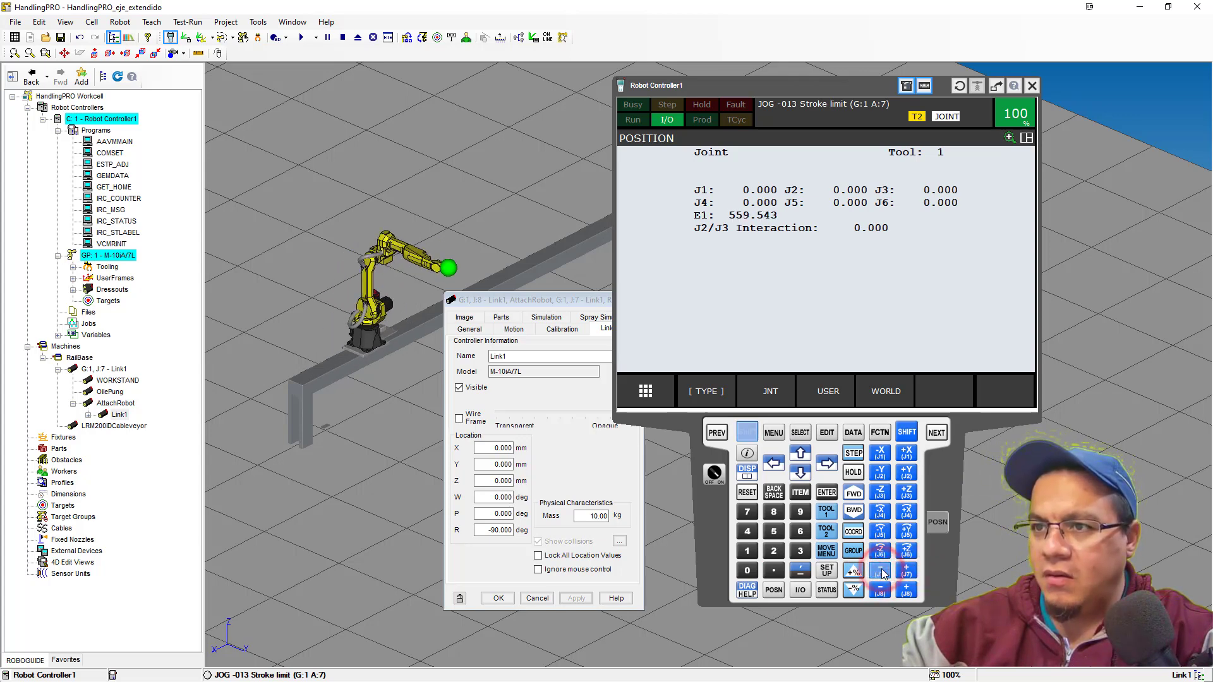
# Lock all location values of Link1's CAD, apply the setting and close the link properties.
pyautogui.click(528, 301)
pyautogui.click(538, 555)
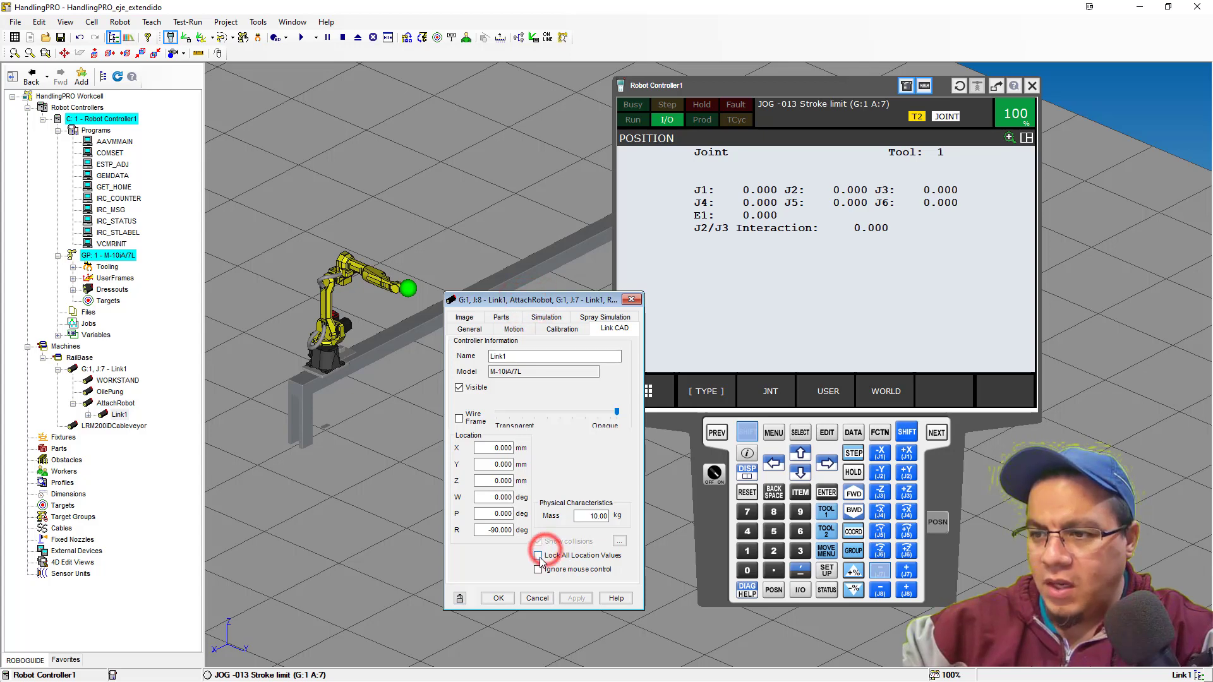
pyautogui.click(576, 597)
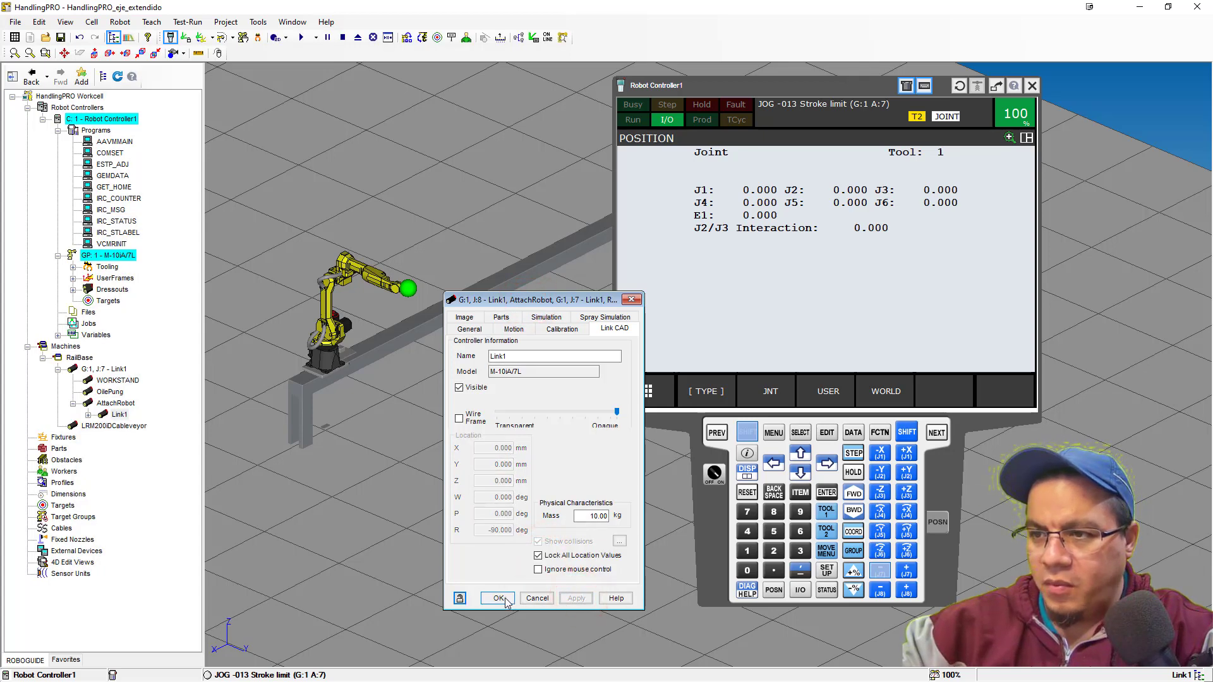
pyautogui.click(505, 597)
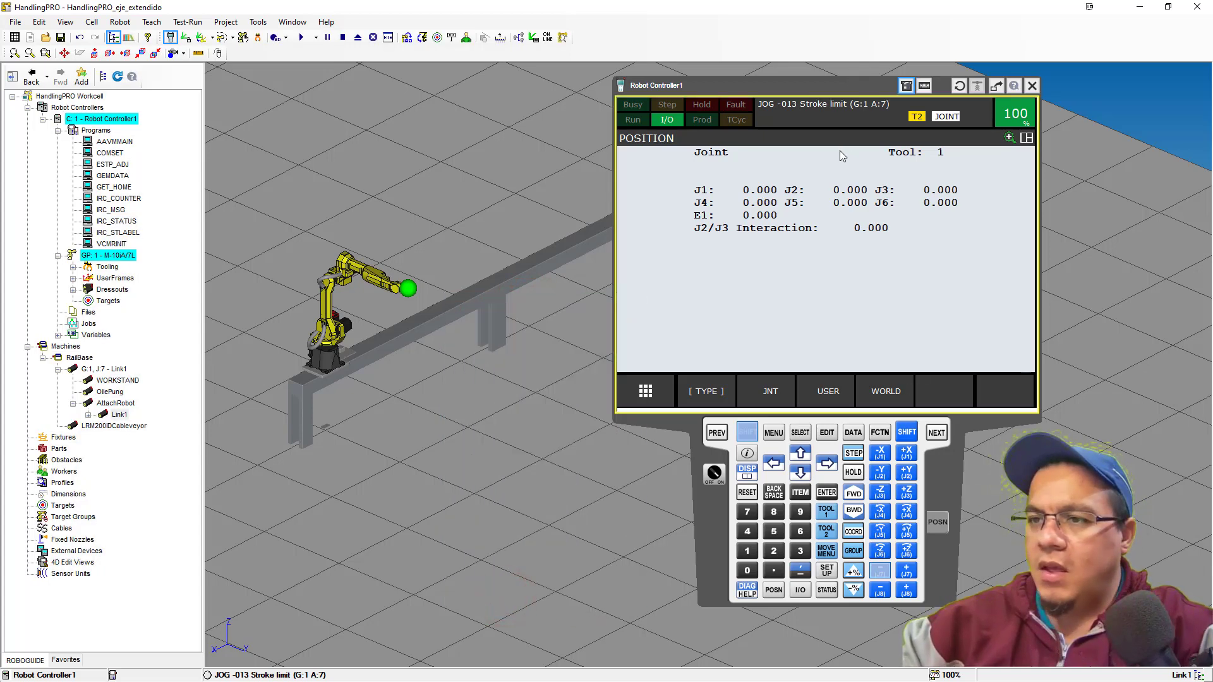
# Jog J1 to about 29 deg, J2 to about 21 deg and J4 to about 89 deg, and E1 to about 790 mm.
pyautogui.scroll(2, 378, 323)
pyautogui.scroll(-3, 449, 336)
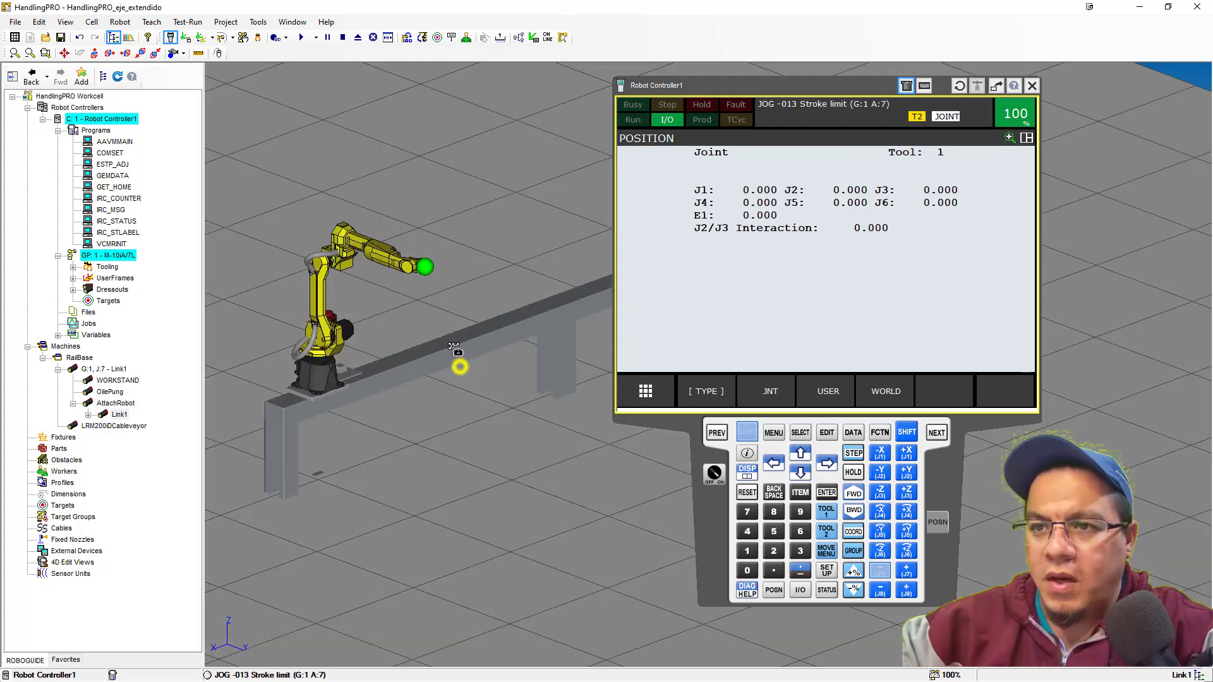
pyautogui.scroll(3, 431, 385)
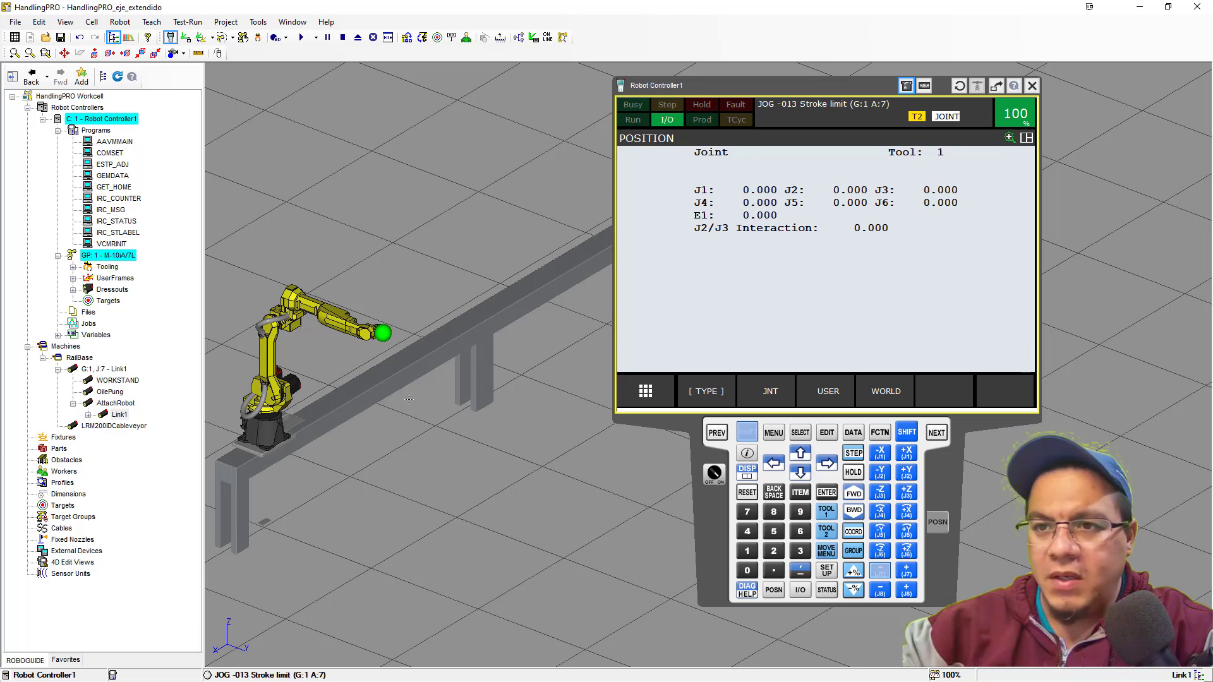
pyautogui.click(749, 432)
pyautogui.click(907, 454)
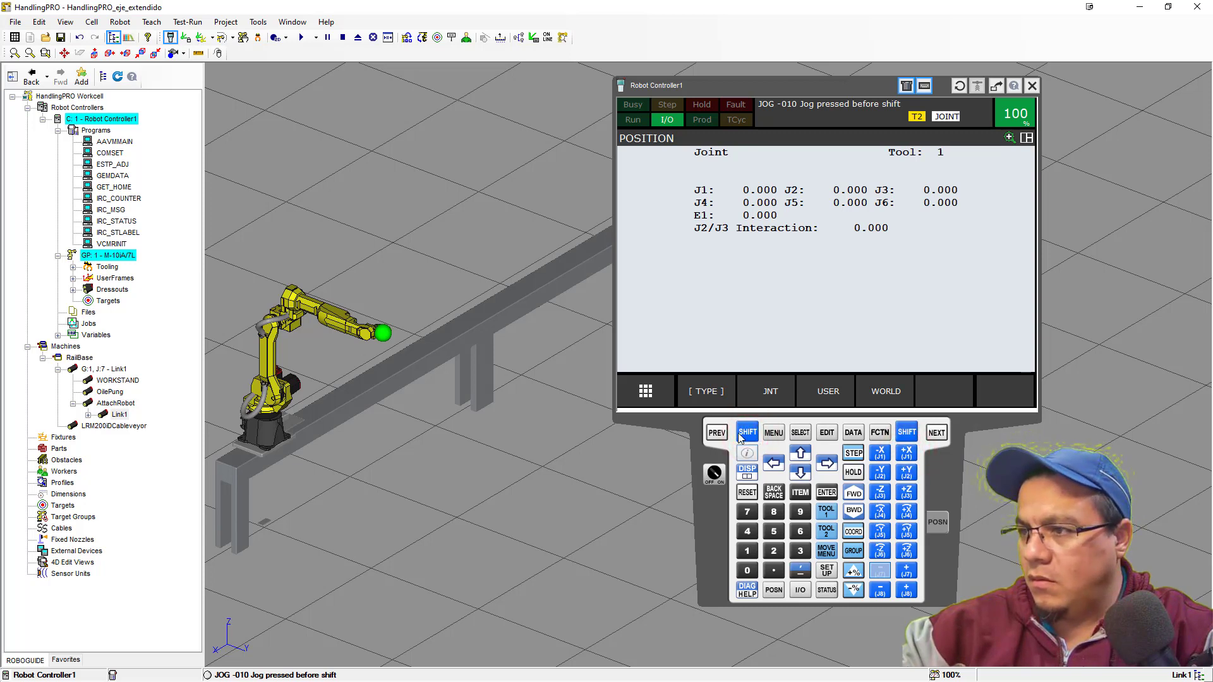
pyautogui.click(906, 453)
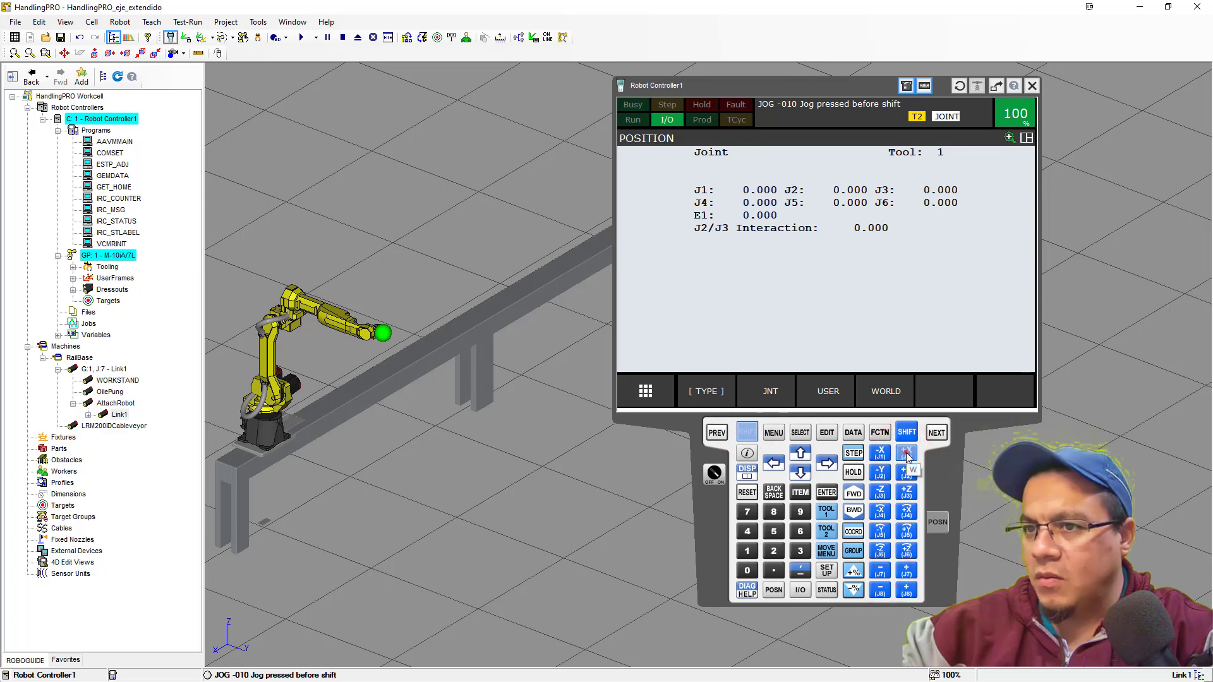
pyautogui.moveTo(907, 455); pyautogui.dragTo(907, 515)
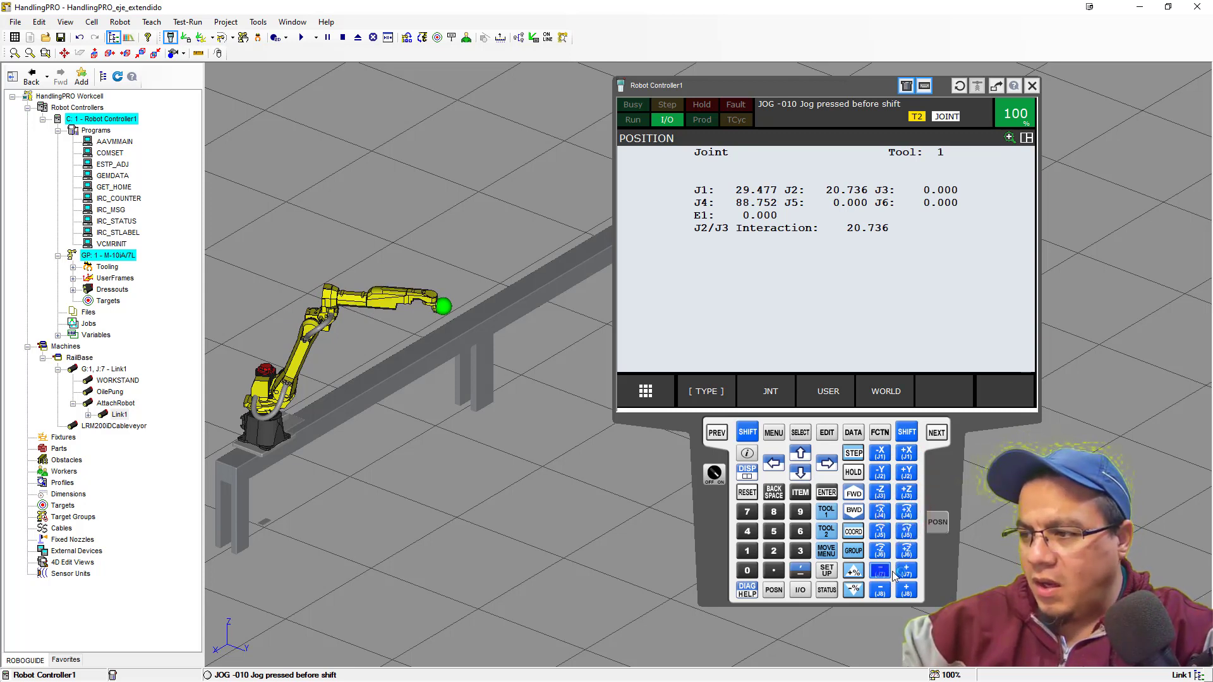
pyautogui.keyDown('shift'); pyautogui.moveTo(907, 571); pyautogui.dragTo(893, 578); pyautogui.keyUp('shift')
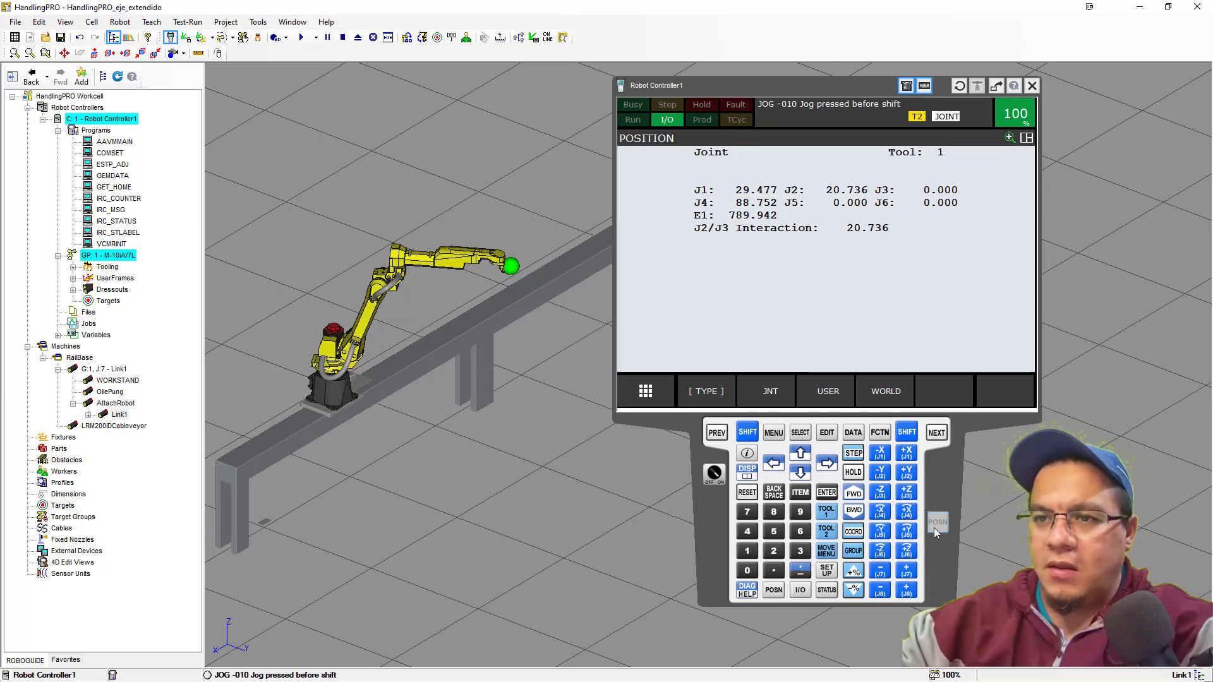
# Select the M-10iA/7L robot in the workcell and switch the jog coordinate system to WORLD.
pyautogui.click(442, 260)
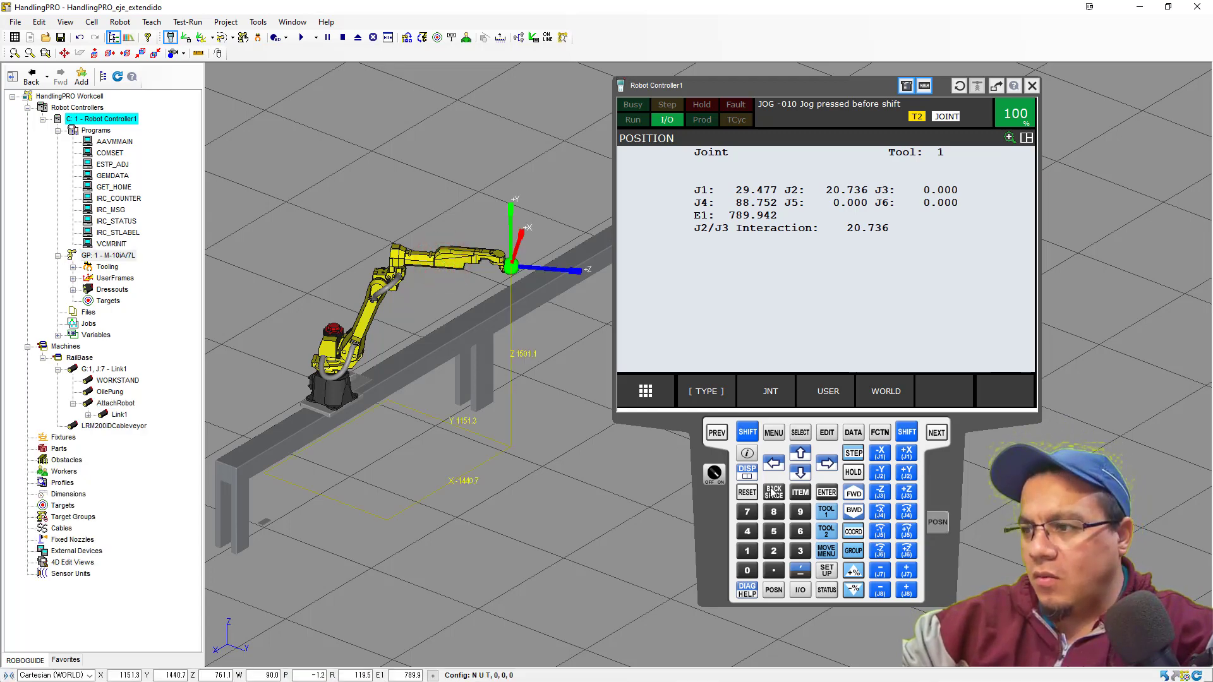
pyautogui.click(853, 532)
pyautogui.click(853, 532)
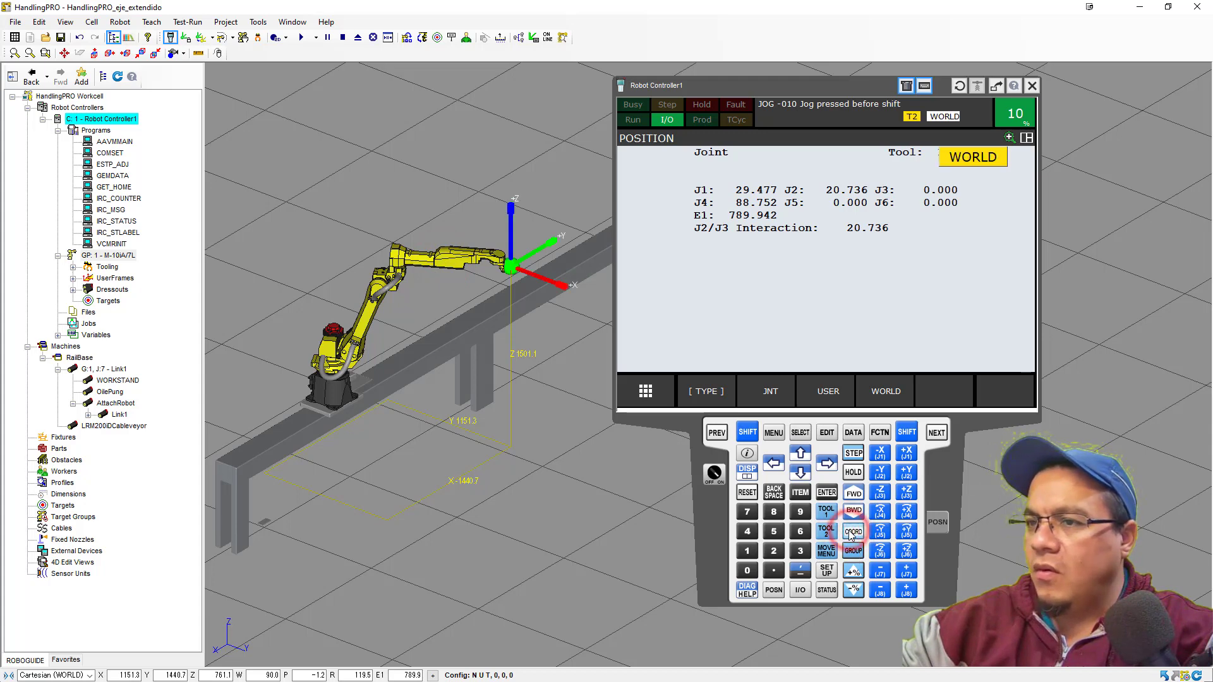
# Try to move the robot's tool point along the WORLD Y axis in the direction of the rail.
pyautogui.moveTo(469, 349); pyautogui.dragTo(467, 346, button='right')
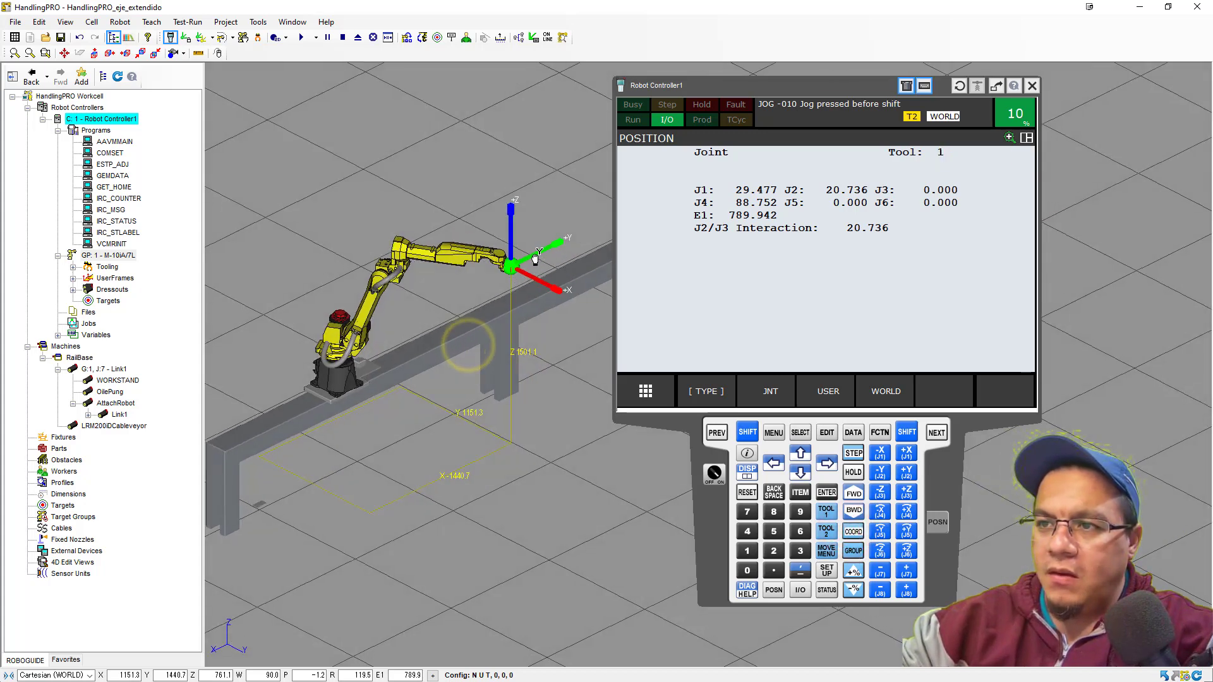
pyautogui.moveTo(537, 255); pyautogui.dragTo(598, 227)
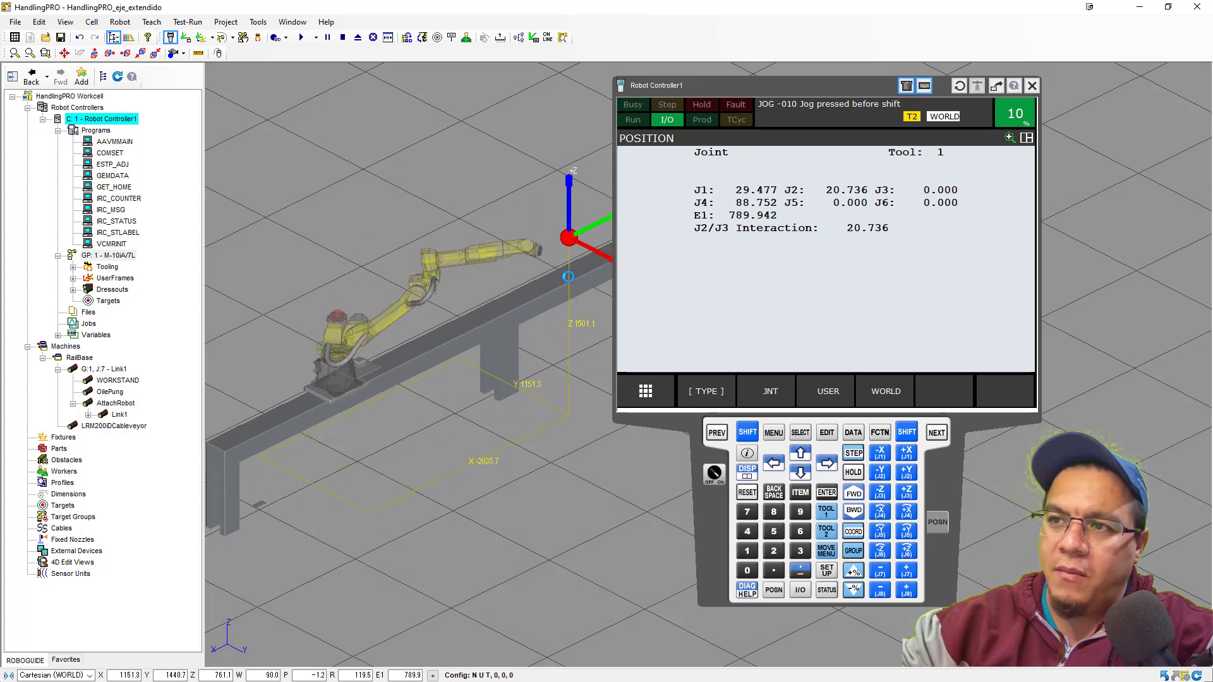
pyautogui.keyDown('ctrl'); pyautogui.moveTo(543, 297); pyautogui.dragTo(479, 354, button='right'); pyautogui.keyUp('ctrl')
pyautogui.moveTo(529, 290)
pyautogui.mouseDown()
pyautogui.moveTo(555, 277)
pyautogui.moveTo(515, 304)
pyautogui.mouseUp()
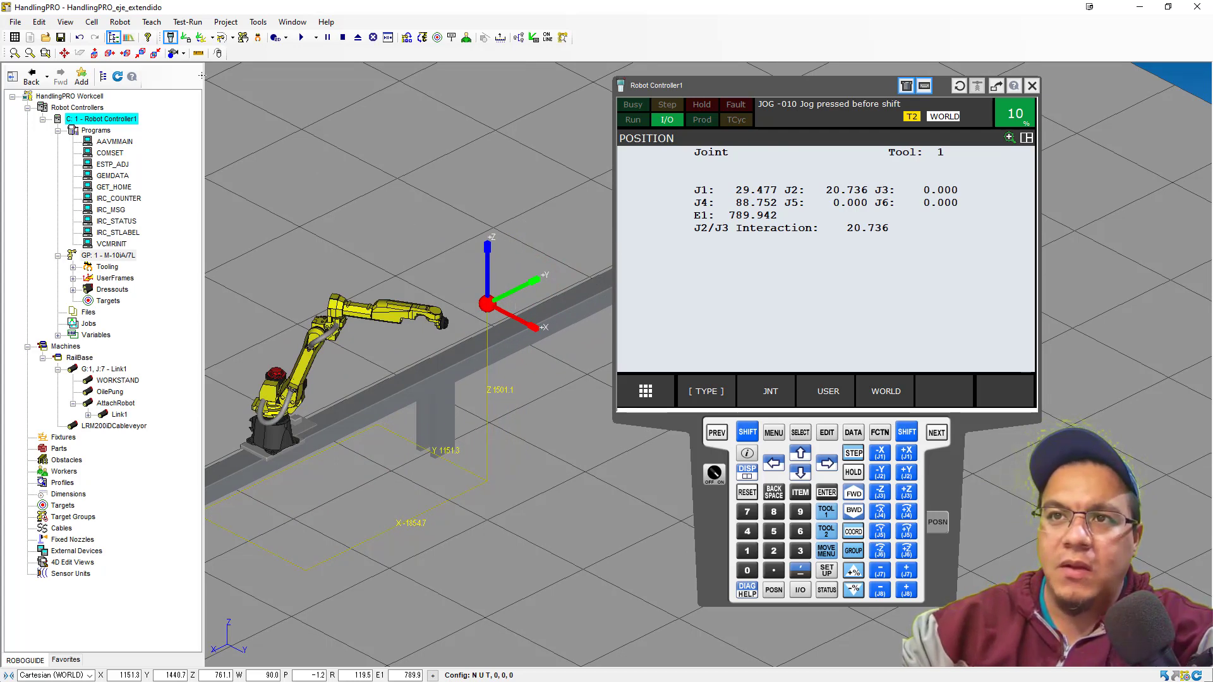
# Show the robot's work envelope to examine its reach, and hide it again.
pyautogui.click(221, 39)
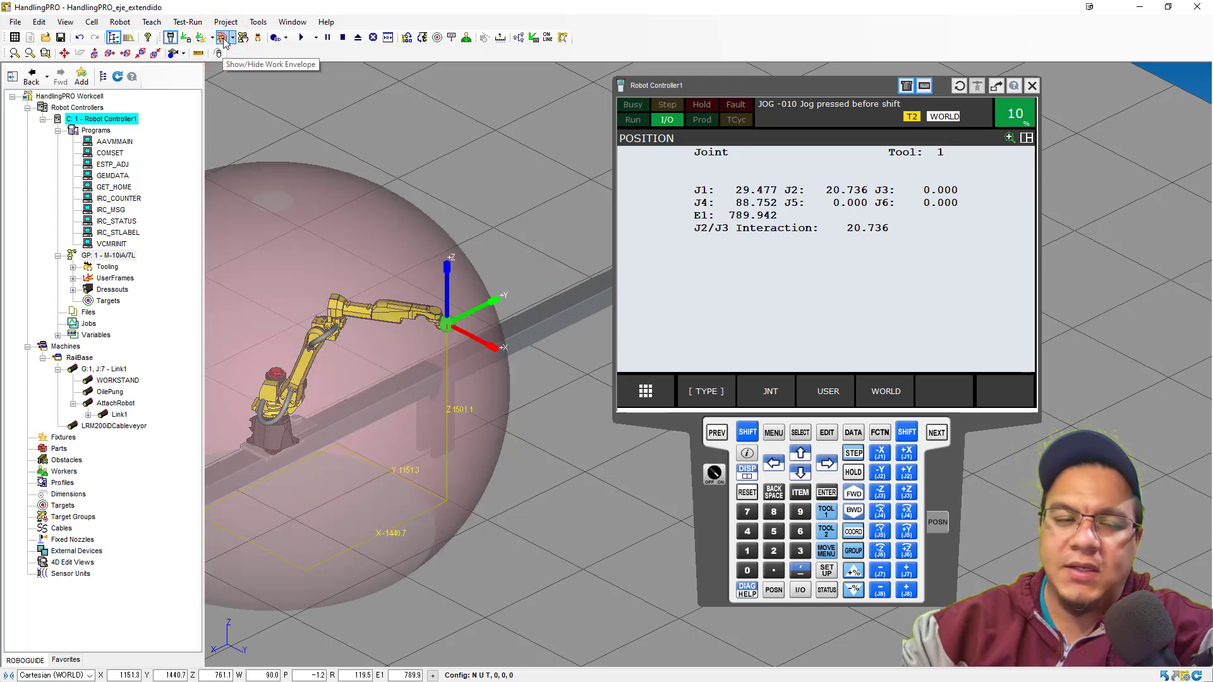
pyautogui.click(222, 40)
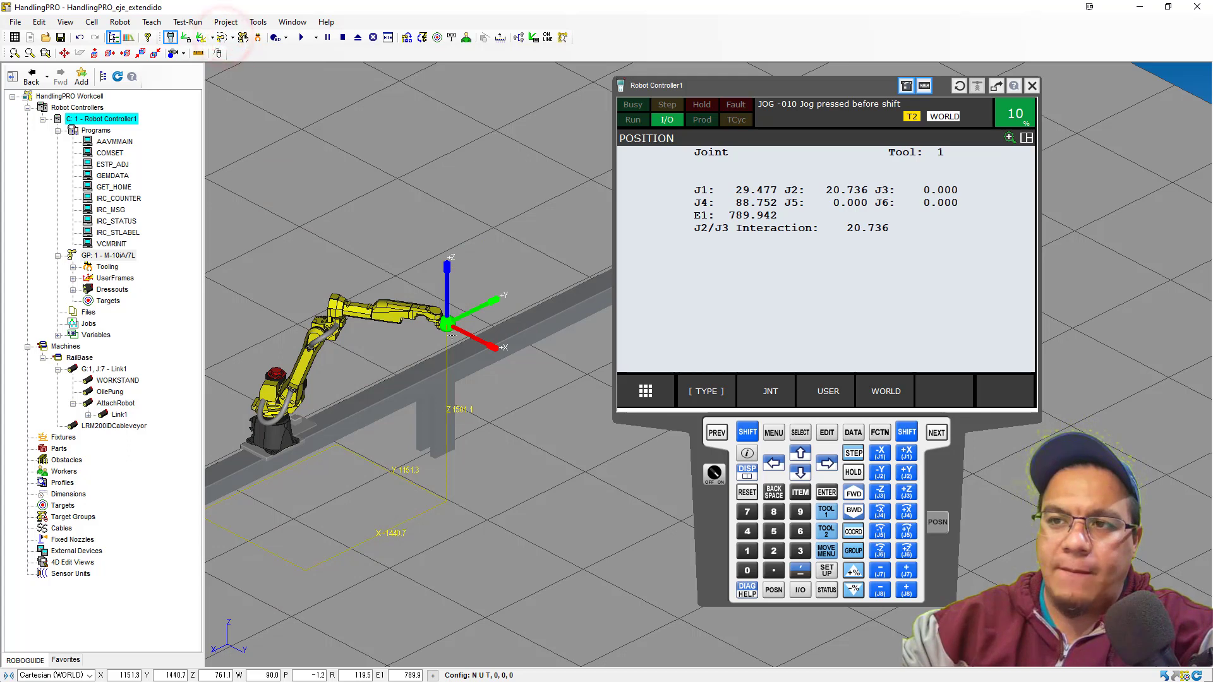
# Try to move the robot's tool point farther along the rail in the WORLD Y direction, beyond the arm's reach.
pyautogui.moveTo(422, 324); pyautogui.dragTo(387, 299, button='middle')
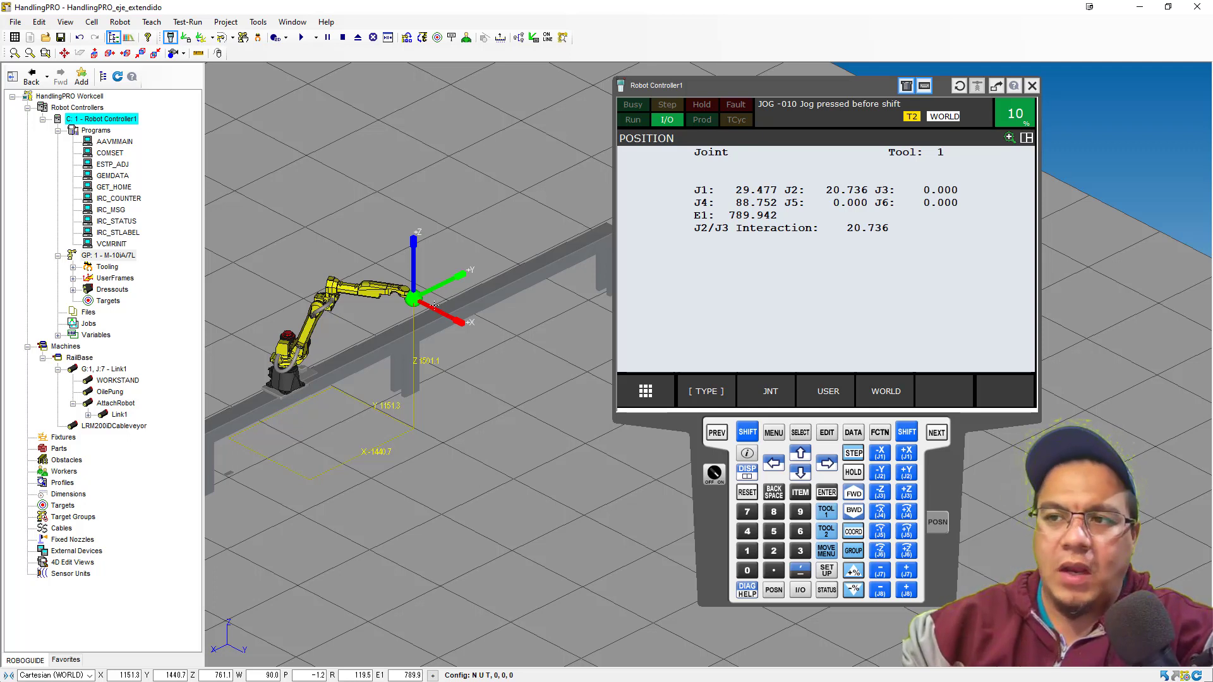
pyautogui.moveTo(434, 292); pyautogui.dragTo(478, 271)
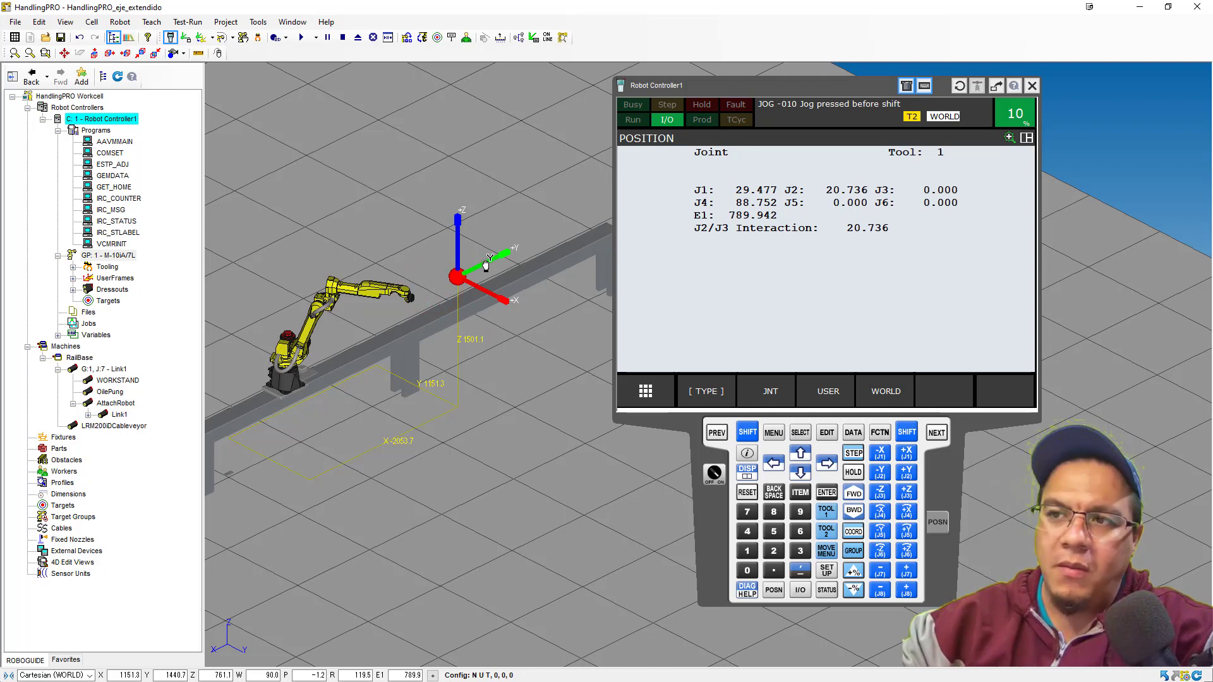
pyautogui.moveTo(486, 265); pyautogui.dragTo(514, 268)
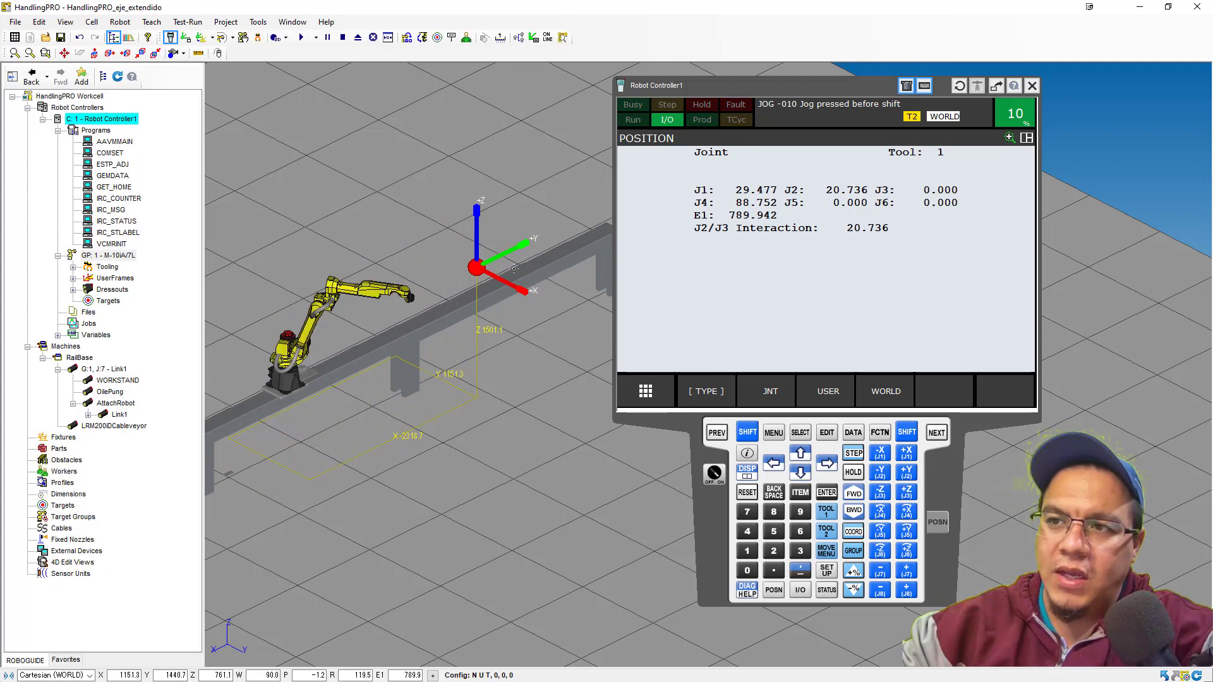
# Move the robot along the rail by setting E1 to 1000 mm and on to 1500 mm.
pyautogui.click(945, 528)
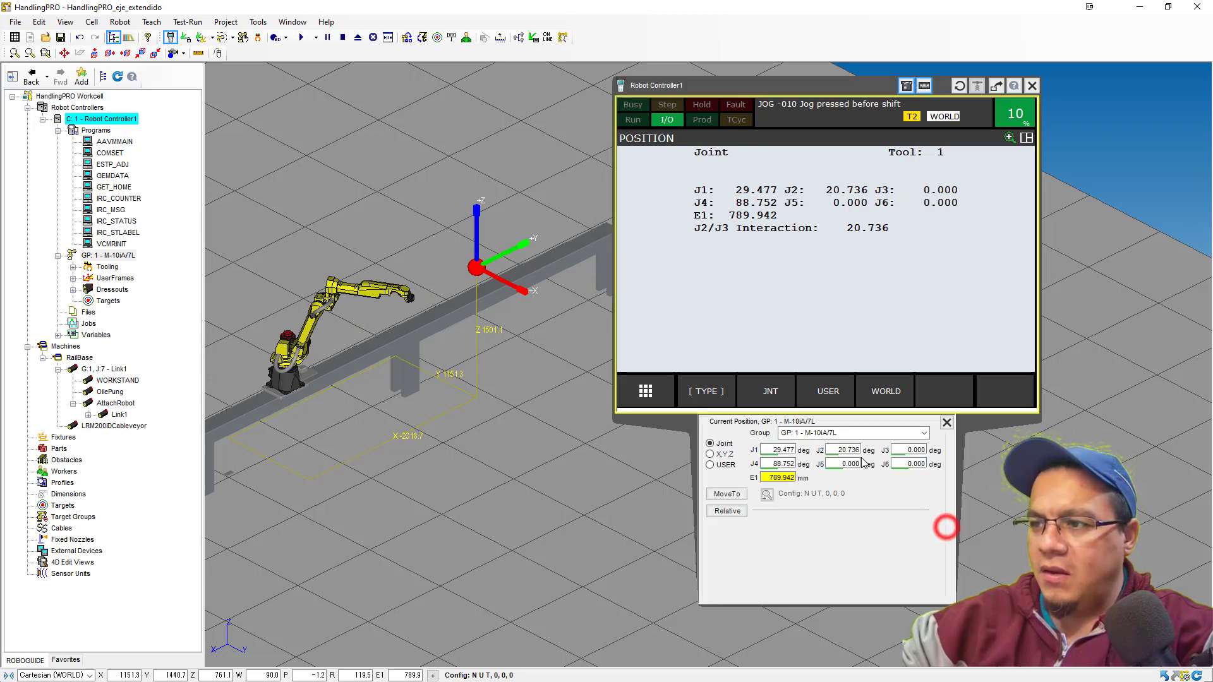
pyautogui.doubleClick(766, 479)
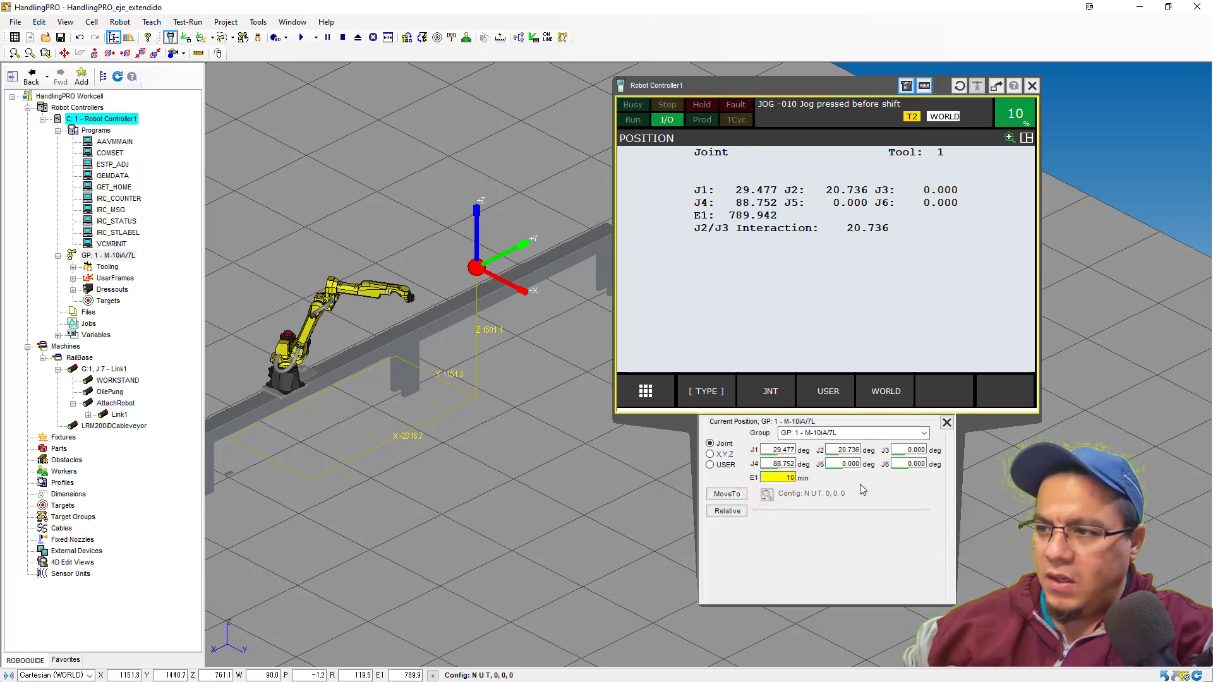
pyautogui.press('Return')
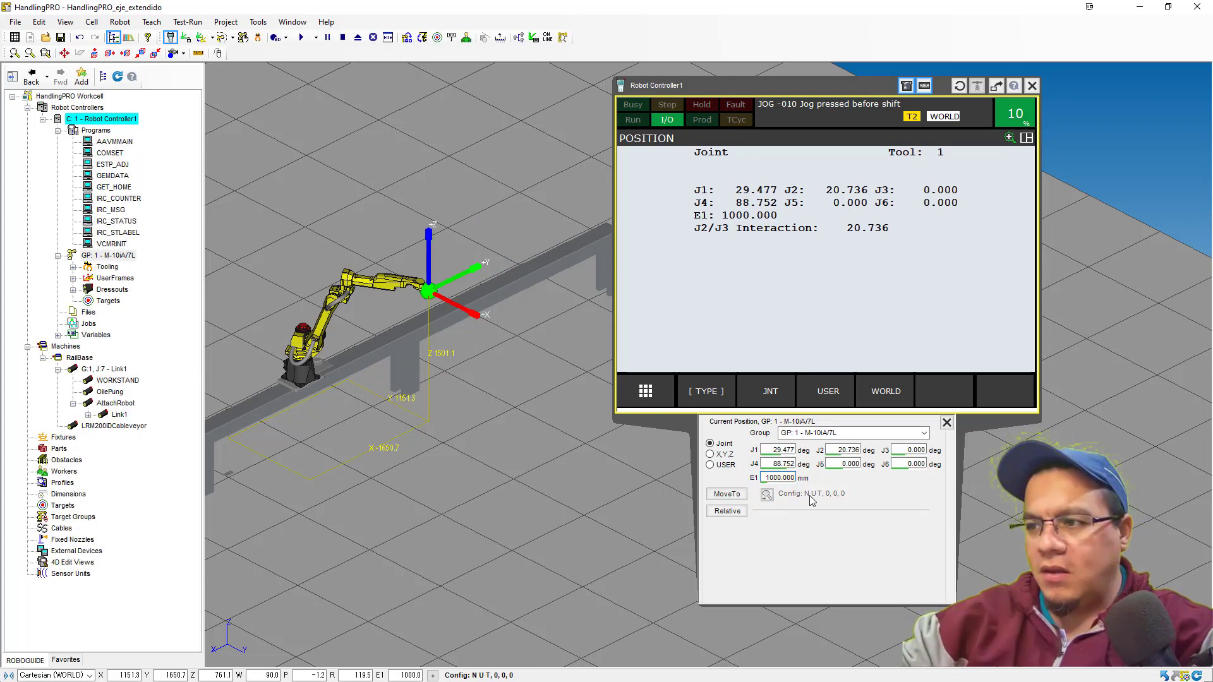
pyautogui.doubleClick(767, 477)
pyautogui.write('1500')
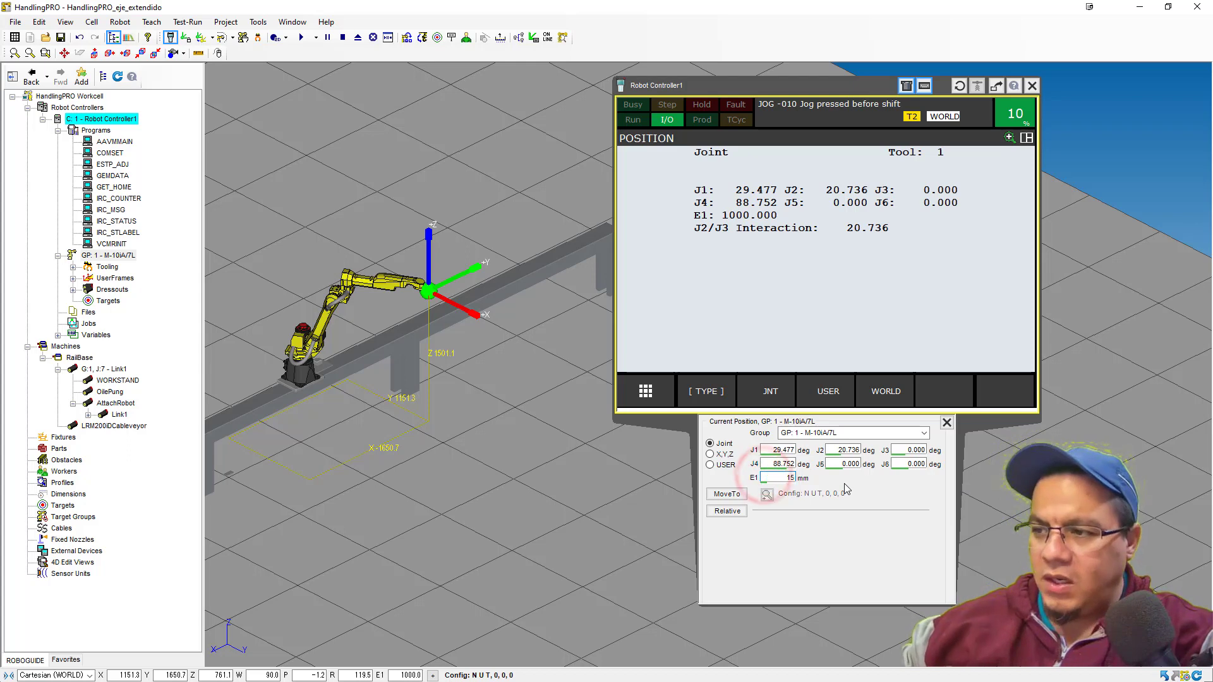
pyautogui.press('Return')
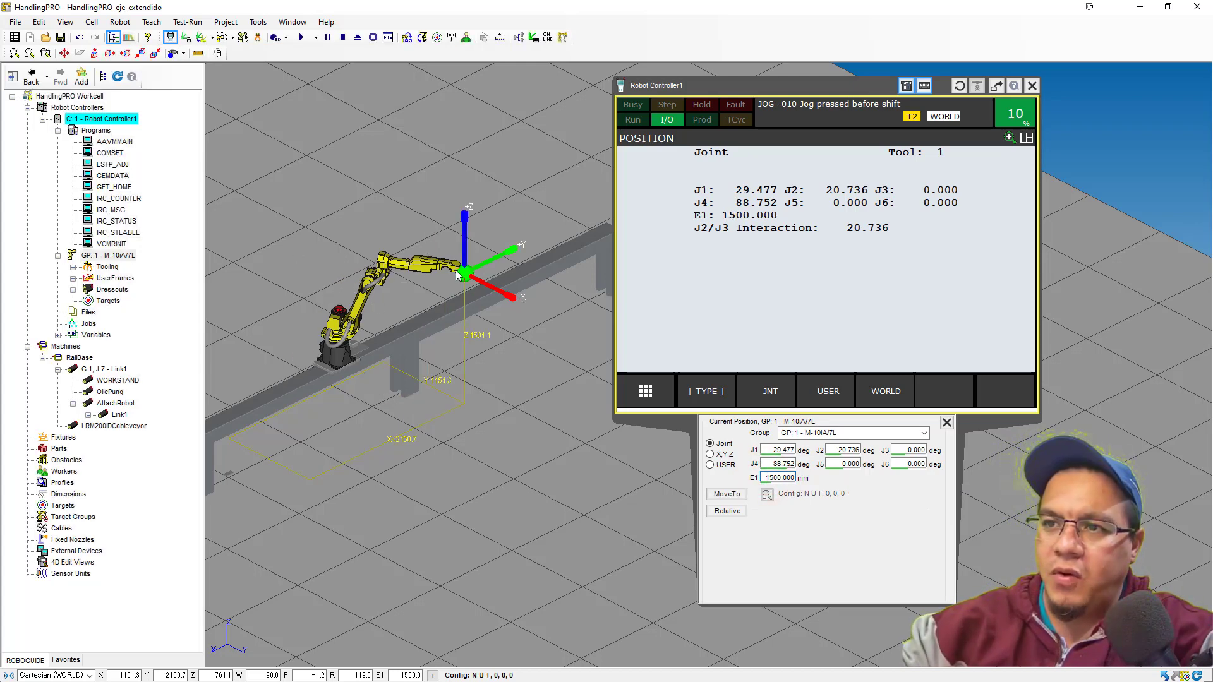
# Move the tool point in WORLD to about Y 1149 mm and Z 209 mm, keeping the carriage in place.
pyautogui.moveTo(486, 266); pyautogui.dragTo(394, 328)
pyautogui.moveTo(398, 390); pyautogui.dragTo(412, 365, button='right')
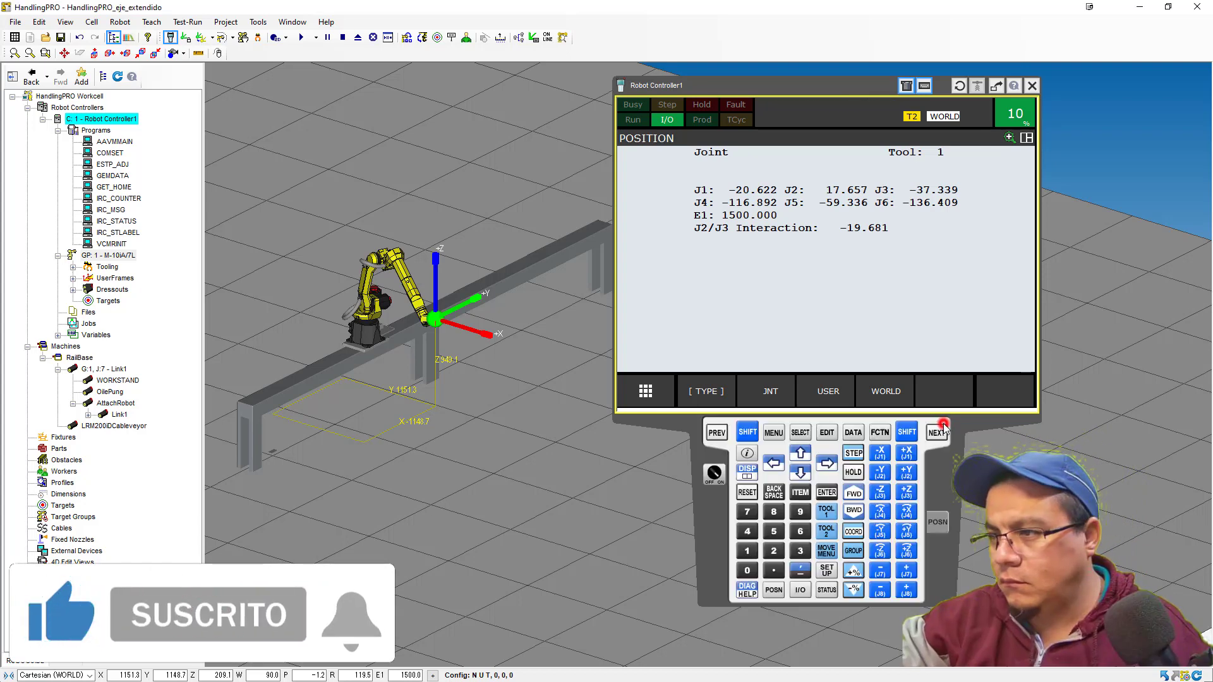
# Reset the robot's position with J1 to J4 and J6 at 0 deg, J5 at -90 deg and E1 at 0 mm.
pyautogui.click(935, 426)
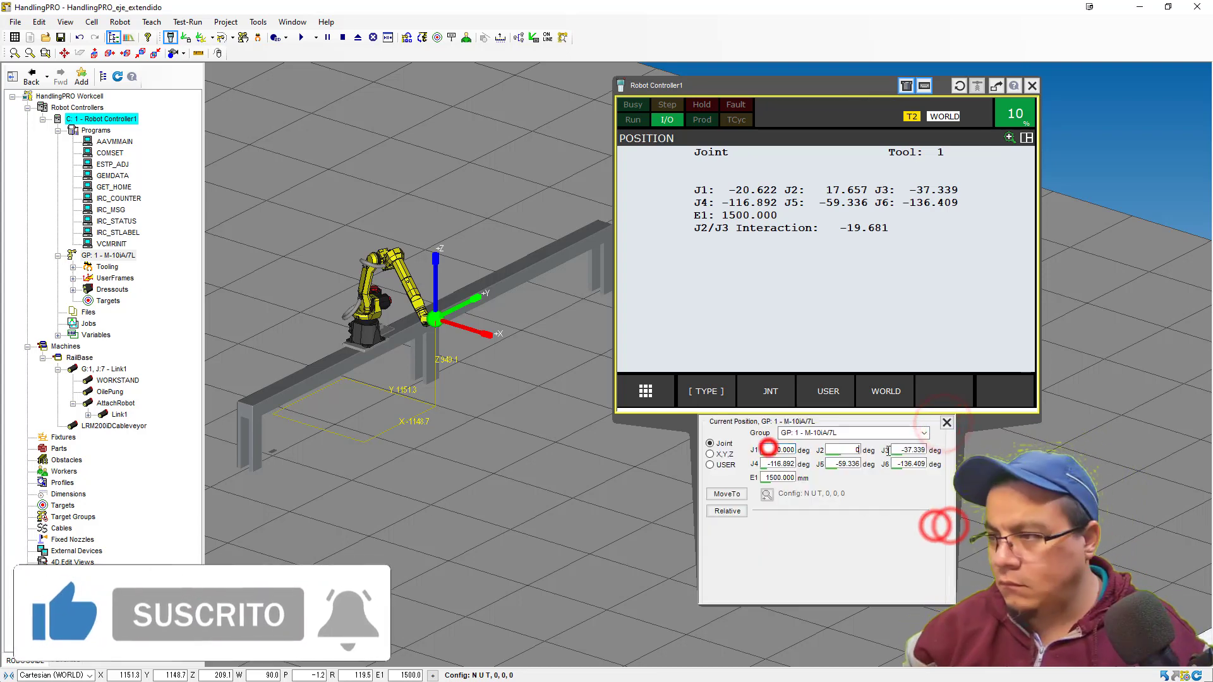
pyautogui.click(779, 478)
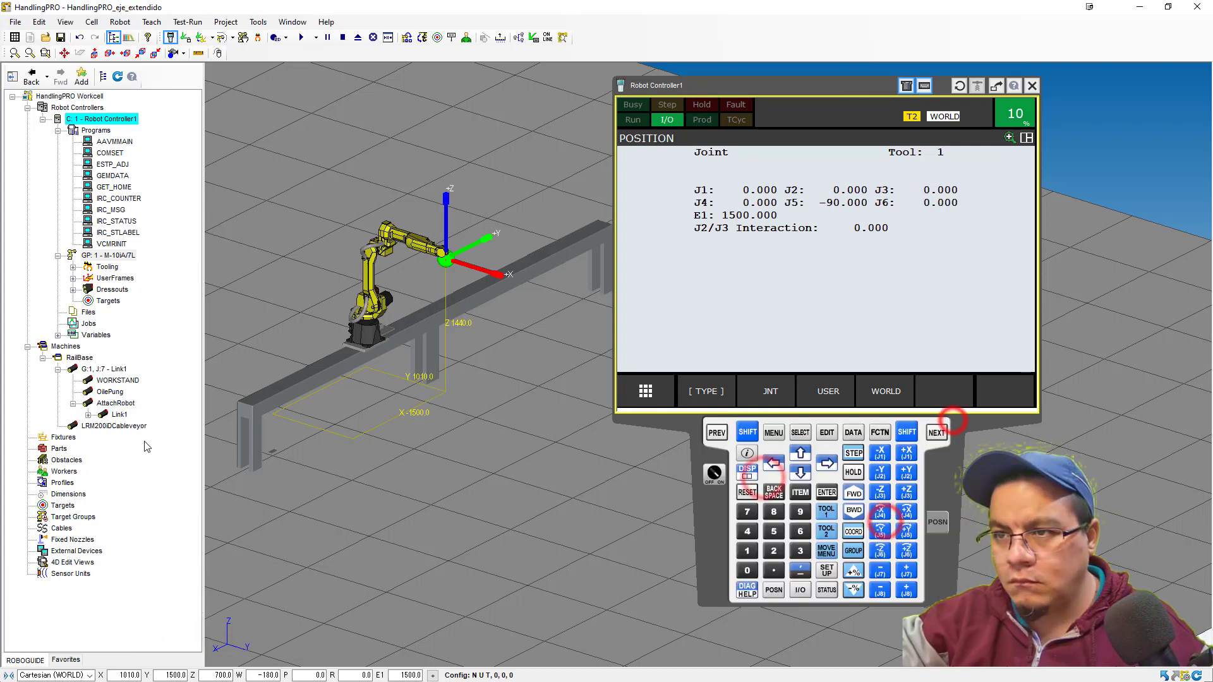
pyautogui.click(953, 419)
pyautogui.write('0')
pyautogui.press('Return')
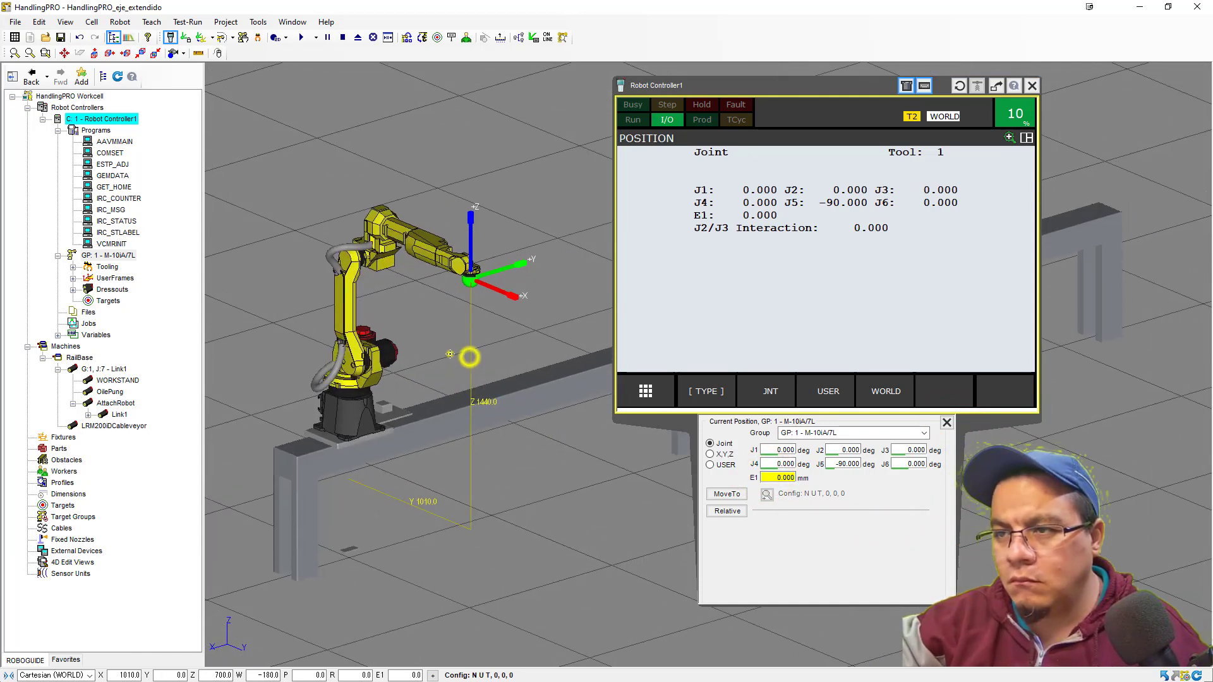
# Add a table from the CAD library to the workcell as a fixture.
pyautogui.rightClick(59, 437)
pyautogui.click(125, 422)
pyautogui.click(208, 420)
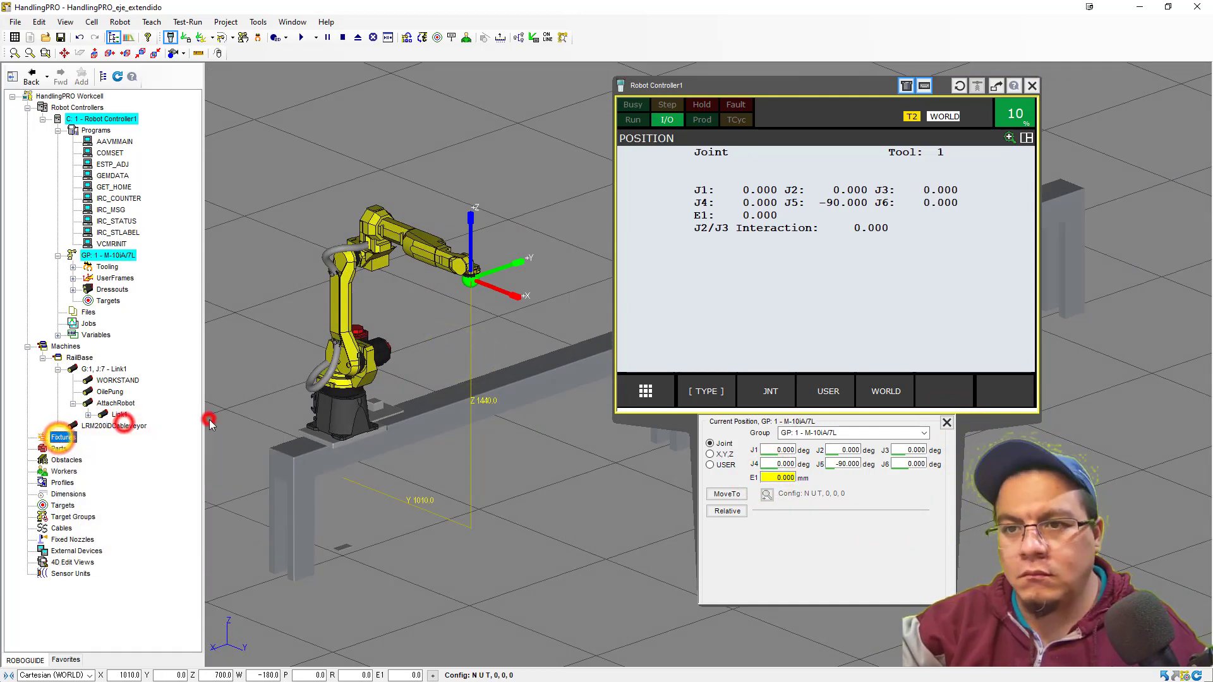
pyautogui.click(177, 422)
pyautogui.click(211, 302)
pyautogui.click(480, 445)
pyautogui.click(507, 555)
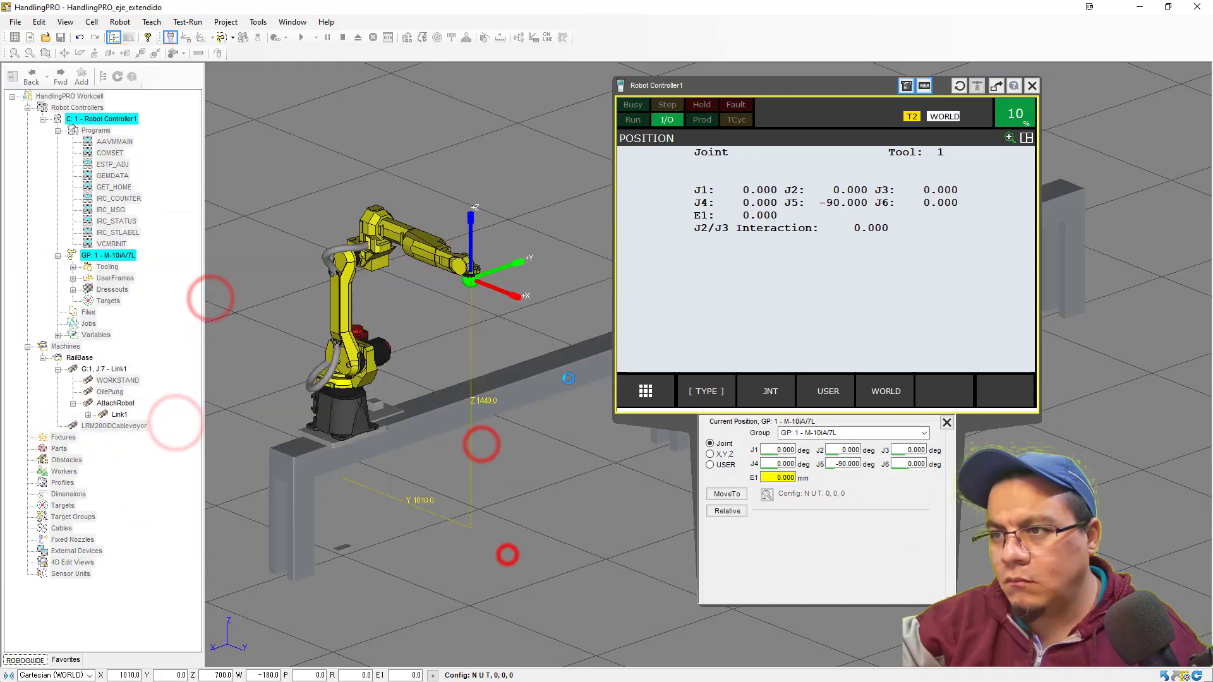
# Move the table to about Y 1968 mm and set its Z location to 1000 mm.
pyautogui.moveTo(343, 136); pyautogui.dragTo(466, 178)
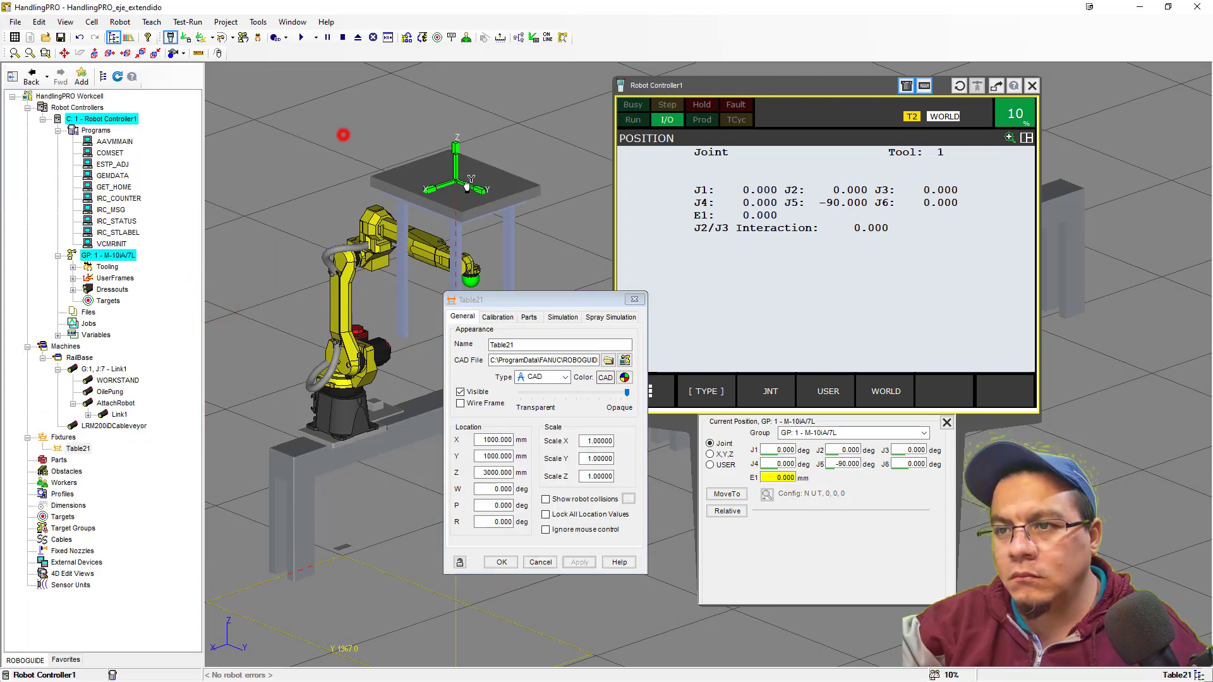
pyautogui.moveTo(483, 473); pyautogui.dragTo(518, 526)
pyautogui.write('1000')
pyautogui.press('Return')
pyautogui.click(508, 564)
# Measure the vertical distance between the lower end of the table's leg and the floor.
pyautogui.moveTo(471, 429); pyautogui.dragTo(501, 415, button='right')
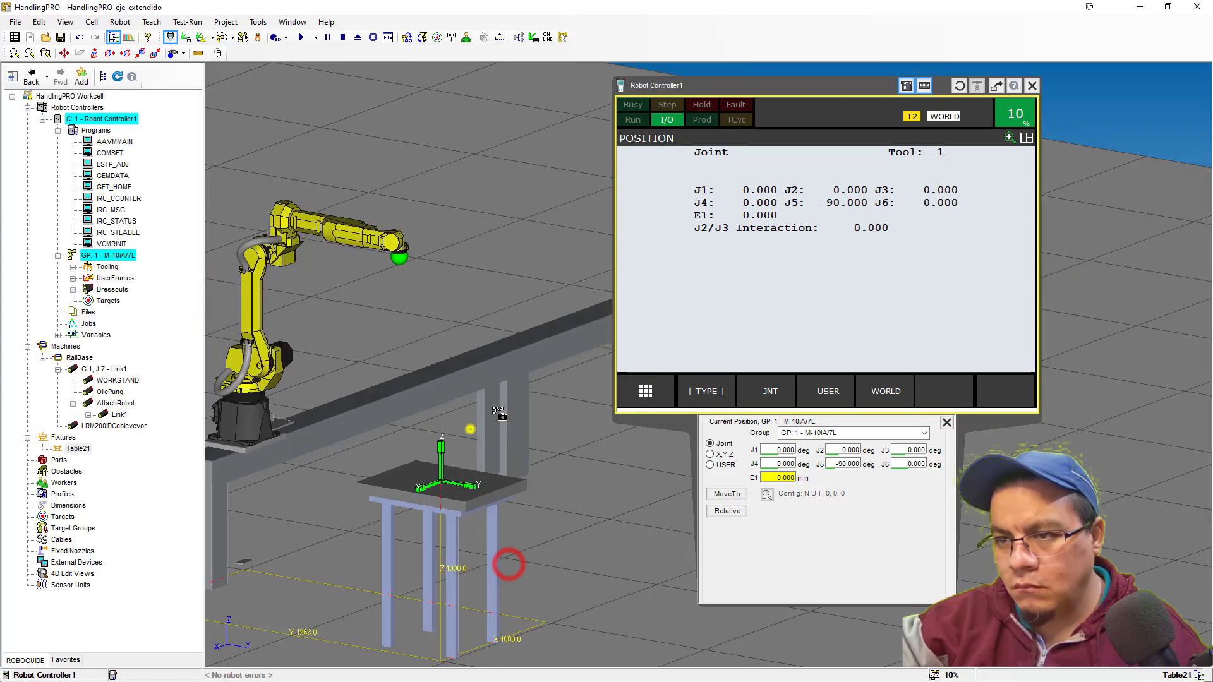
pyautogui.scroll(5, 499, 417)
pyautogui.click(197, 51)
pyautogui.click(149, 373)
pyautogui.click(145, 358)
pyautogui.scroll(3, 487, 501)
pyautogui.click(486, 501)
pyautogui.moveTo(486, 501); pyautogui.dragTo(485, 189, button='middle')
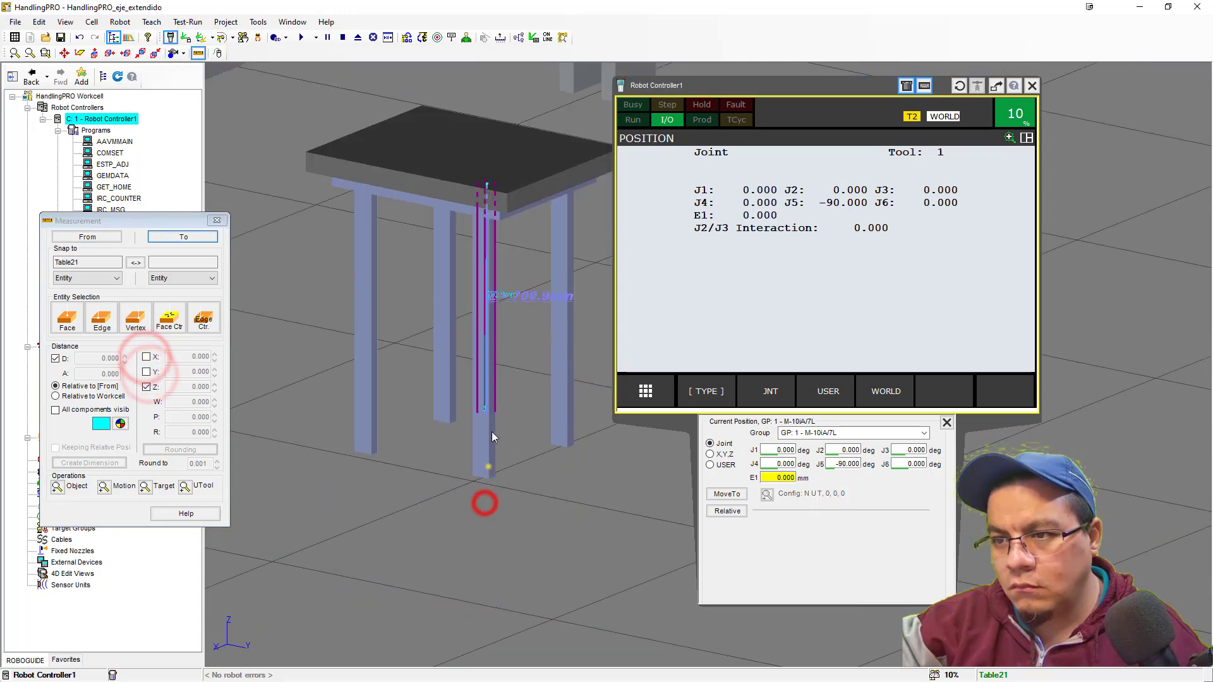
pyautogui.moveTo(487, 463); pyautogui.dragTo(499, 388, button='right')
pyautogui.scroll(5, 483, 467)
pyautogui.click(483, 475)
pyautogui.scroll(-8, 483, 423)
pyautogui.click(216, 220)
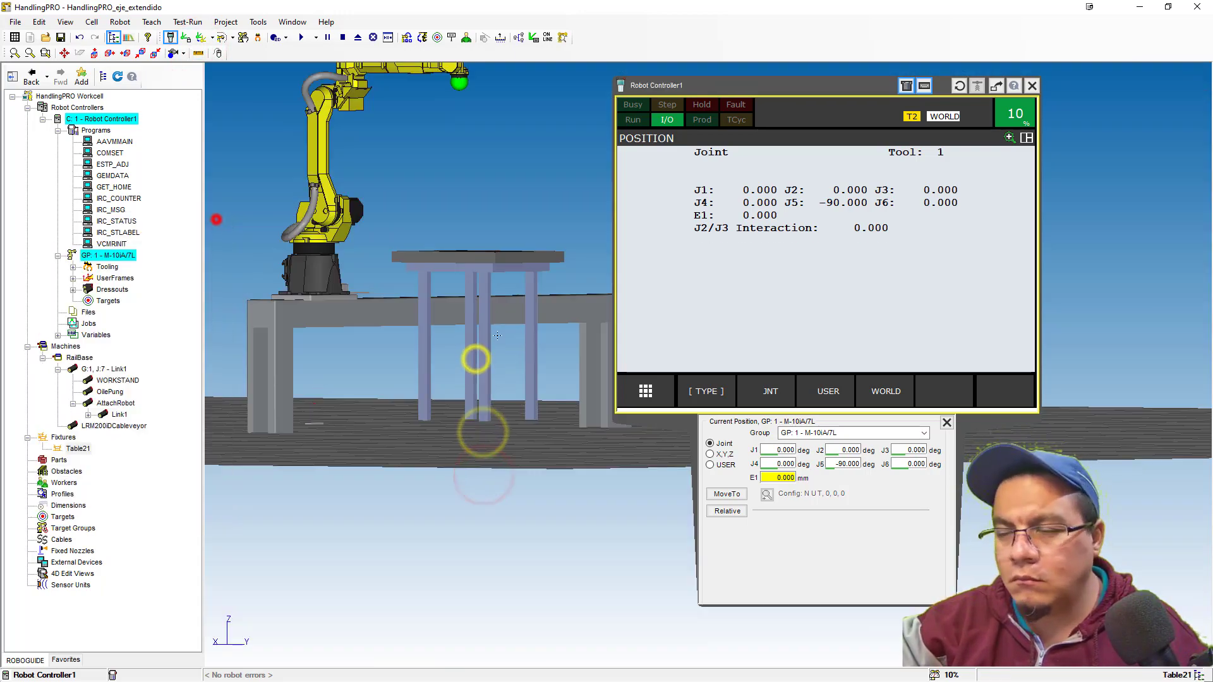
# Set the table's Z location to 907.7 mm, leaving its location values unlocked.
pyautogui.moveTo(501, 282); pyautogui.dragTo(474, 329, button='right')
pyautogui.doubleClick(483, 221)
pyautogui.click(942, 425)
pyautogui.moveTo(482, 472); pyautogui.dragTo(592, 473)
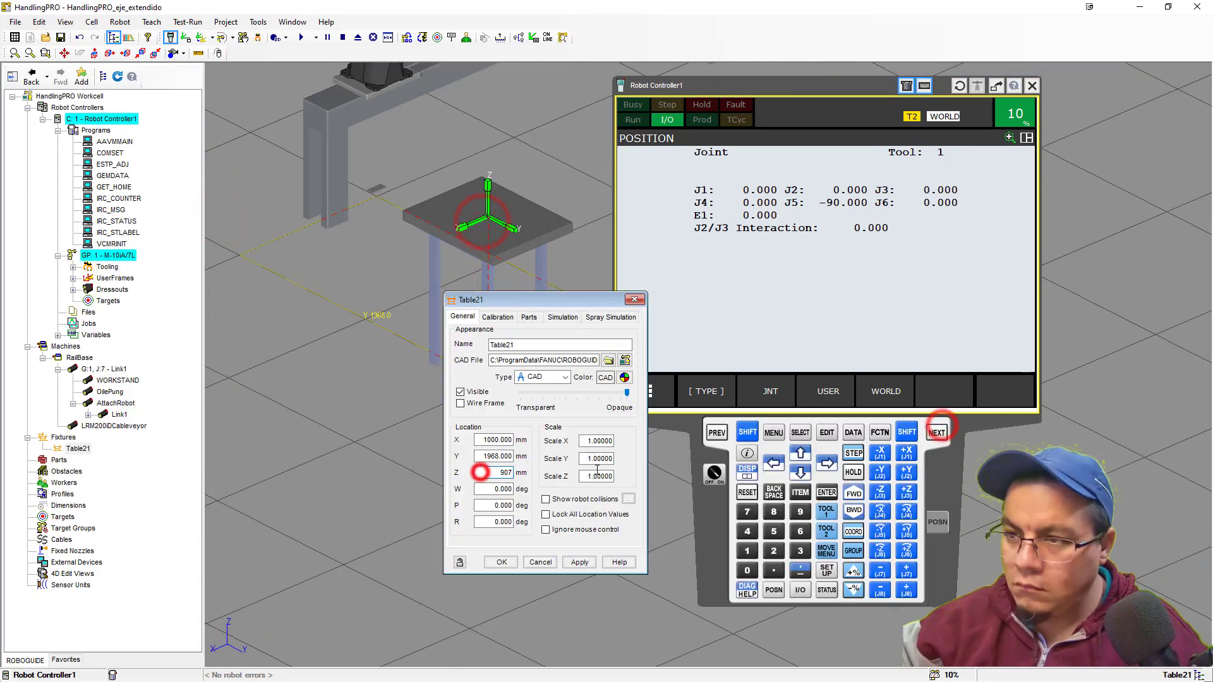
pyautogui.write('907.7')
pyautogui.press('Return')
pyautogui.click(549, 514)
pyautogui.click(590, 560)
pyautogui.click(559, 514)
pyautogui.click(581, 559)
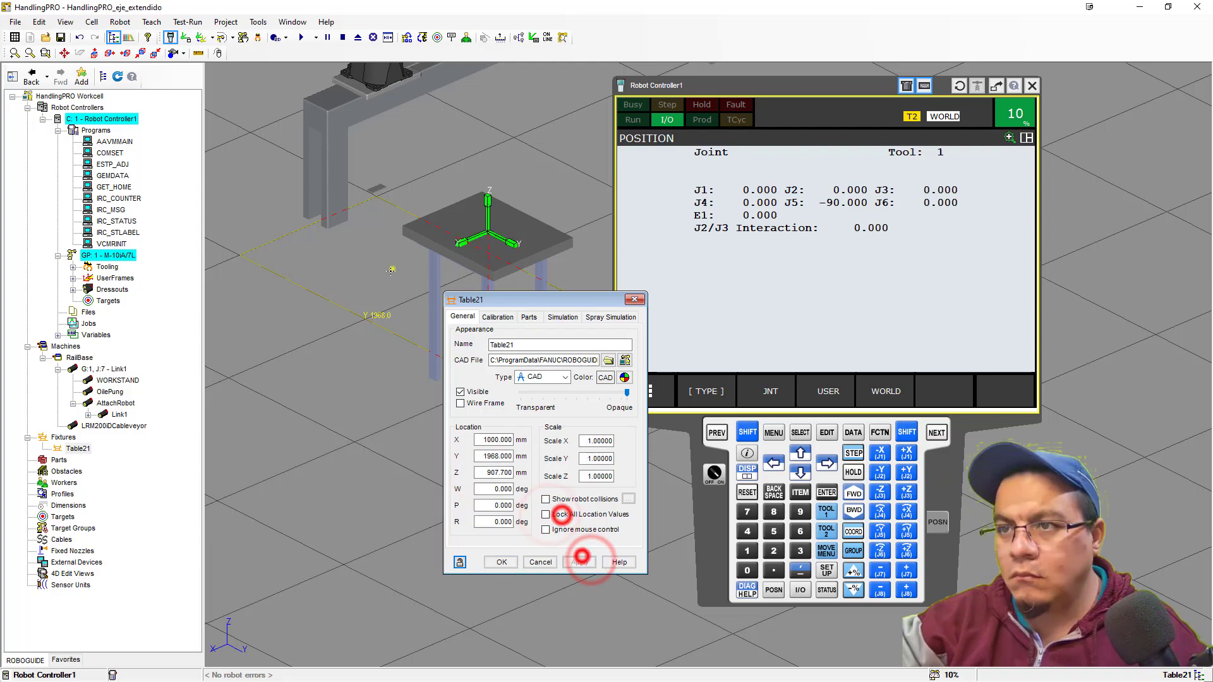
# Move the table in front of the robot at the start of the rail, to about X 10 mm and Y 915 mm.
pyautogui.moveTo(389, 269); pyautogui.dragTo(412, 270, button='right')
pyautogui.moveTo(412, 270); pyautogui.dragTo(369, 362, button='right')
pyautogui.moveTo(358, 360); pyautogui.dragTo(369, 345)
pyautogui.moveTo(371, 344); pyautogui.dragTo(338, 316, button='right')
pyautogui.moveTo(484, 301); pyautogui.dragTo(645, 265)
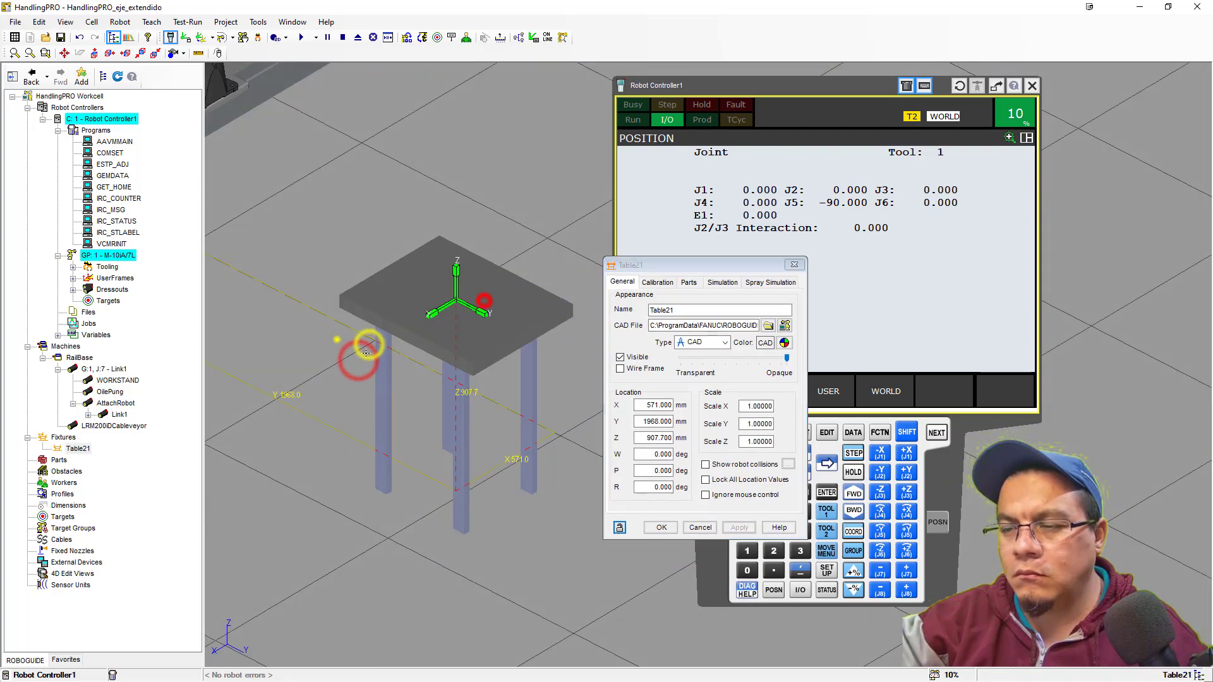
pyautogui.moveTo(338, 343); pyautogui.dragTo(505, 341, button='right')
pyautogui.moveTo(525, 318); pyautogui.dragTo(390, 324)
pyautogui.moveTo(352, 322); pyautogui.dragTo(530, 329, button='right')
pyautogui.moveTo(548, 331); pyautogui.dragTo(518, 385, button='right')
pyautogui.moveTo(515, 388); pyautogui.dragTo(499, 396, button='right')
pyautogui.moveTo(495, 384); pyautogui.dragTo(468, 382)
pyautogui.moveTo(468, 380); pyautogui.dragTo(469, 355, button='right')
pyautogui.moveTo(485, 419); pyautogui.dragTo(409, 436, button='right')
pyautogui.moveTo(443, 371); pyautogui.dragTo(542, 366)
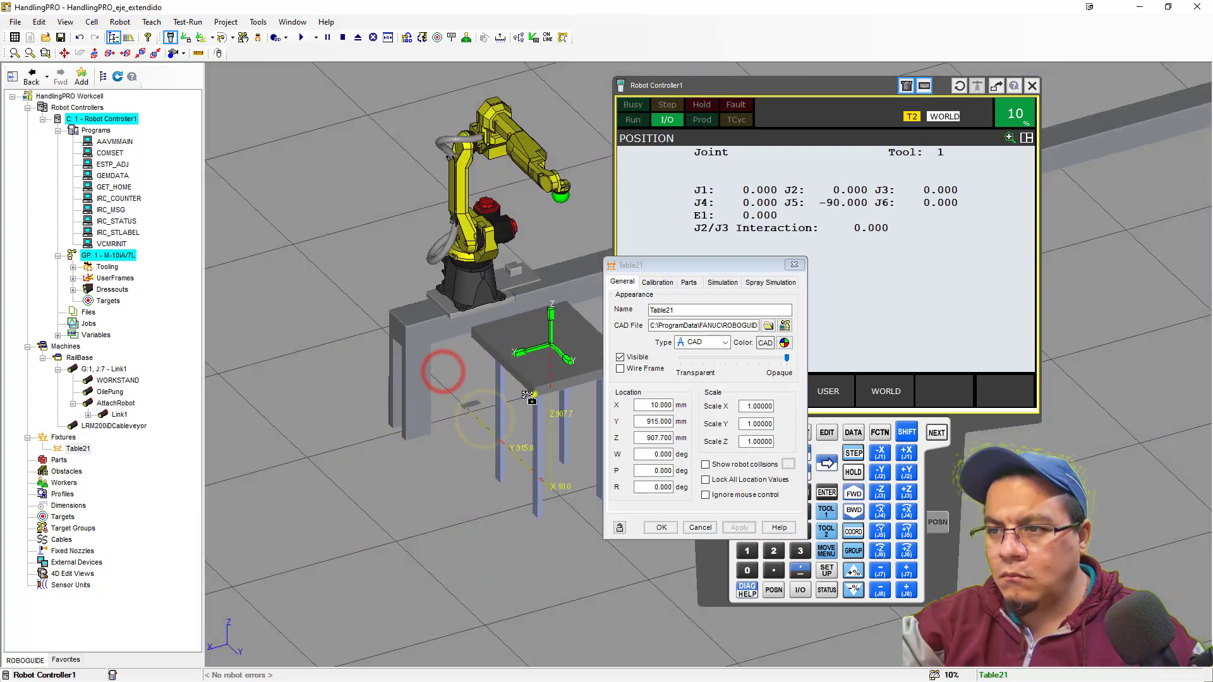
pyautogui.moveTo(534, 397); pyautogui.dragTo(462, 404, button='right')
pyautogui.moveTo(462, 403); pyautogui.dragTo(541, 404, button='right')
# Set the table's X location to 0 mm and lock all its location values.
pyautogui.moveTo(649, 406); pyautogui.dragTo(710, 424)
pyautogui.write('0')
pyautogui.press('Return')
pyautogui.moveTo(452, 482); pyautogui.dragTo(576, 441, button='right')
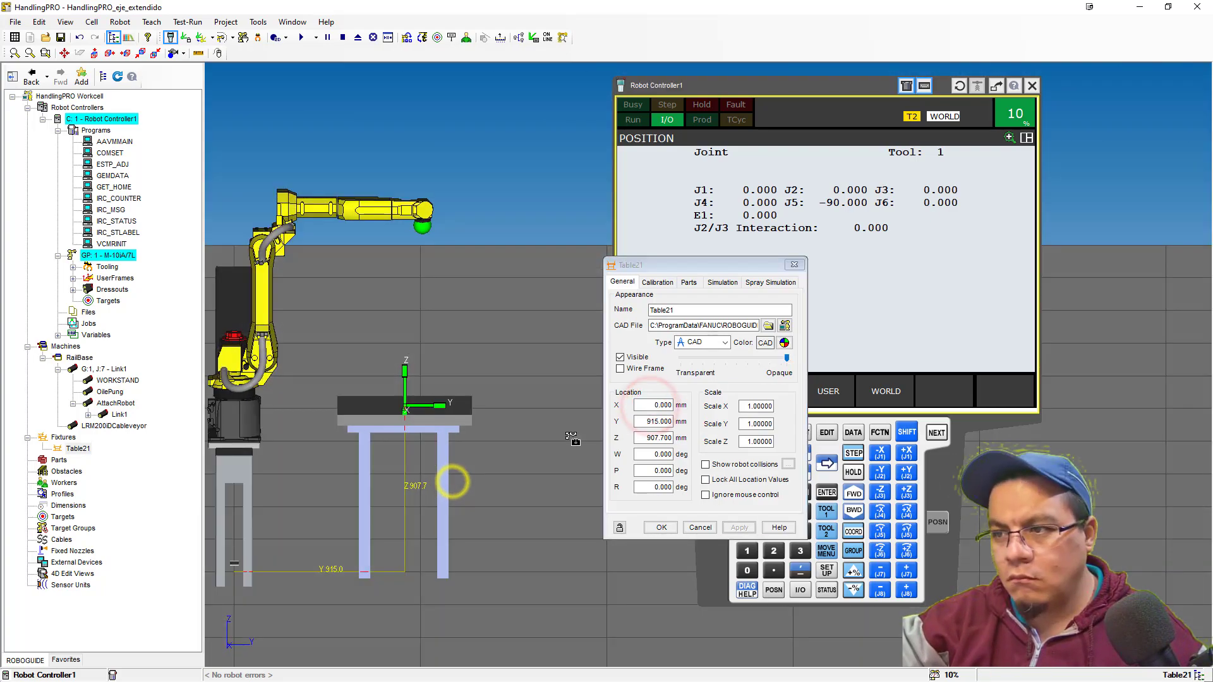
pyautogui.click(706, 480)
pyautogui.click(661, 527)
# Rename the table fixture as Table1.
pyautogui.click(75, 449)
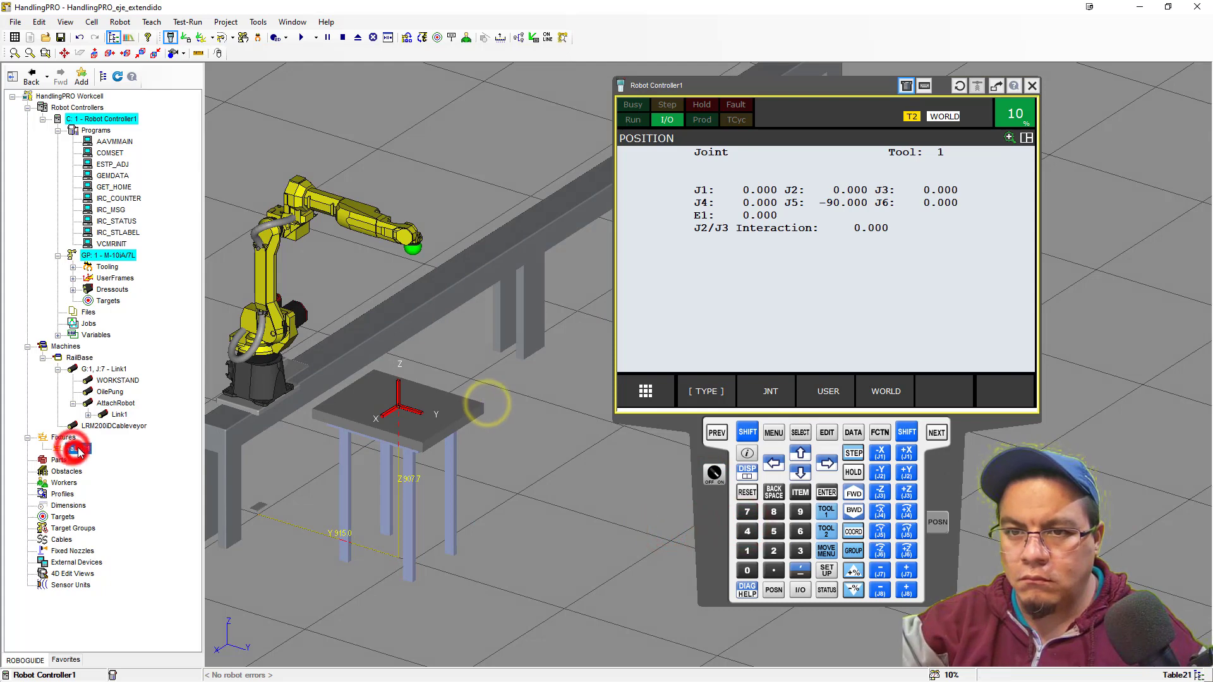
pyautogui.doubleClick(75, 448)
pyautogui.click(689, 311)
pyautogui.write('1')
pyautogui.click(751, 528)
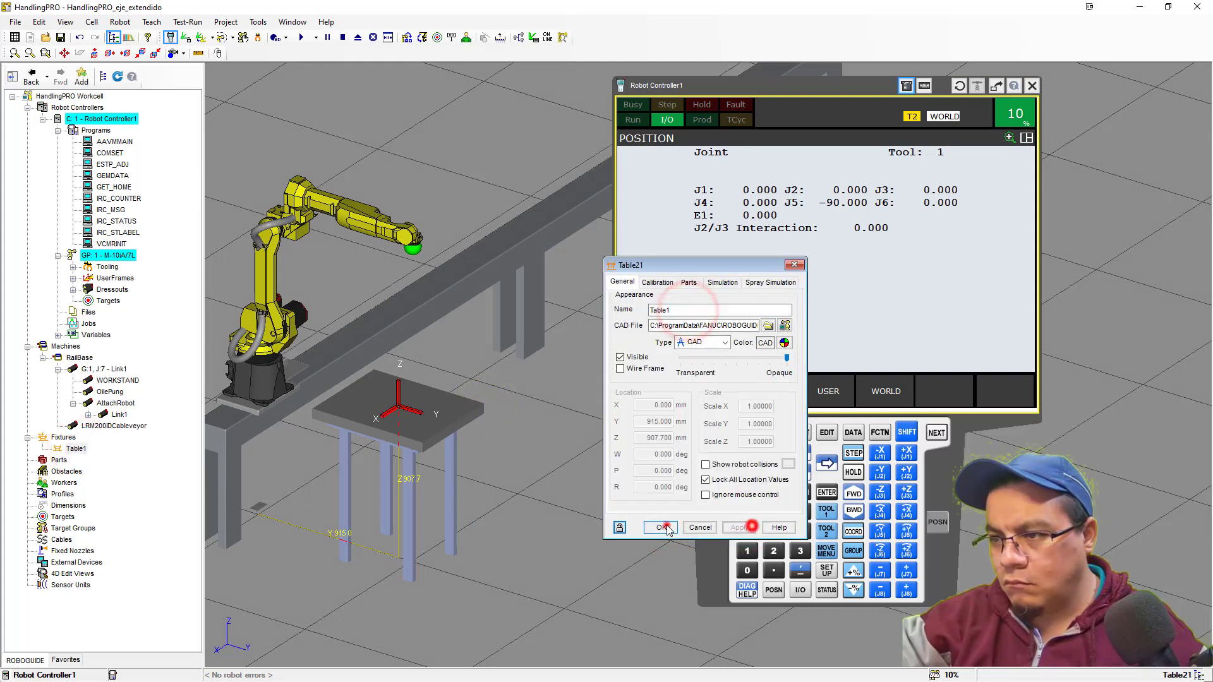
pyautogui.click(667, 527)
# Copy Table1 and paste the duplicate into the workcell's fixtures.
pyautogui.rightClick(74, 448)
pyautogui.click(129, 582)
pyautogui.rightClick(67, 437)
pyautogui.click(122, 490)
# Unlock the copied table, set its location to X -5000 mm and Z 907.7 mm, and lock its location values again.
pyautogui.moveTo(467, 409); pyautogui.dragTo(410, 418, button='right')
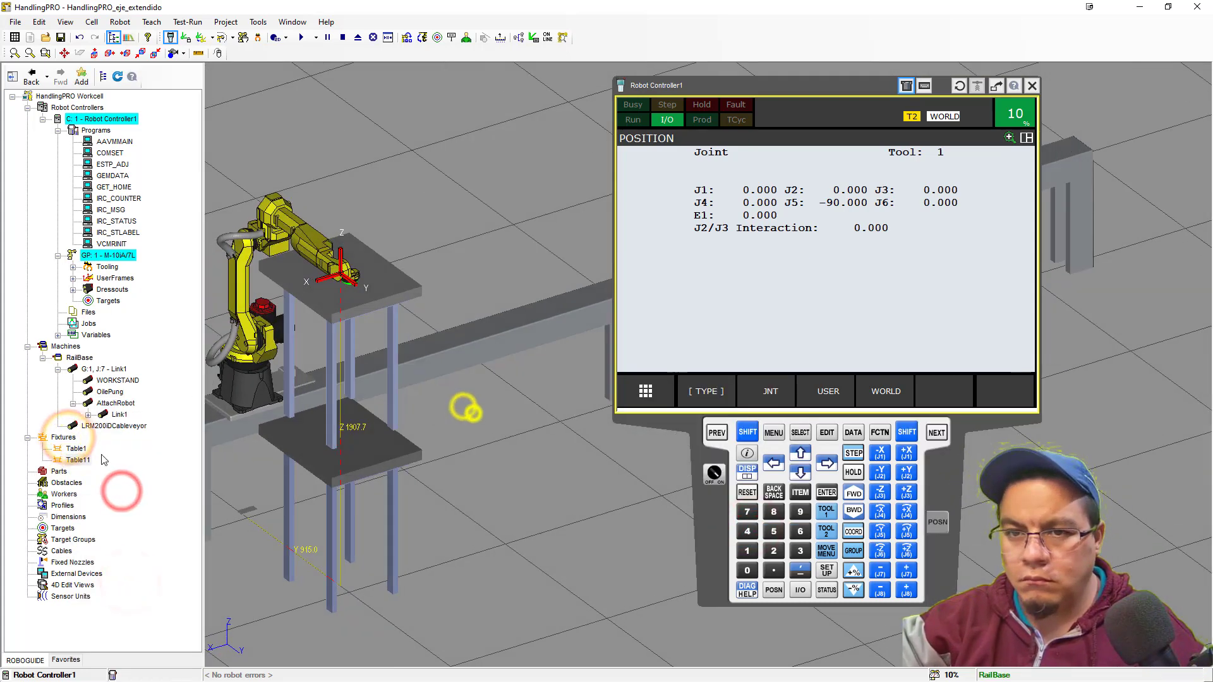
pyautogui.doubleClick(332, 293)
pyautogui.click(650, 442)
pyautogui.click(705, 481)
pyautogui.click(646, 437)
pyautogui.moveTo(643, 419); pyautogui.dragTo(696, 415)
pyautogui.write('-5000')
pyautogui.press('Return')
pyautogui.click(705, 480)
pyautogui.click(738, 526)
pyautogui.click(665, 526)
# Move the robot along the rail to E1 5000 mm to check its position at the second table.
pyautogui.scroll(-5, 425, 426)
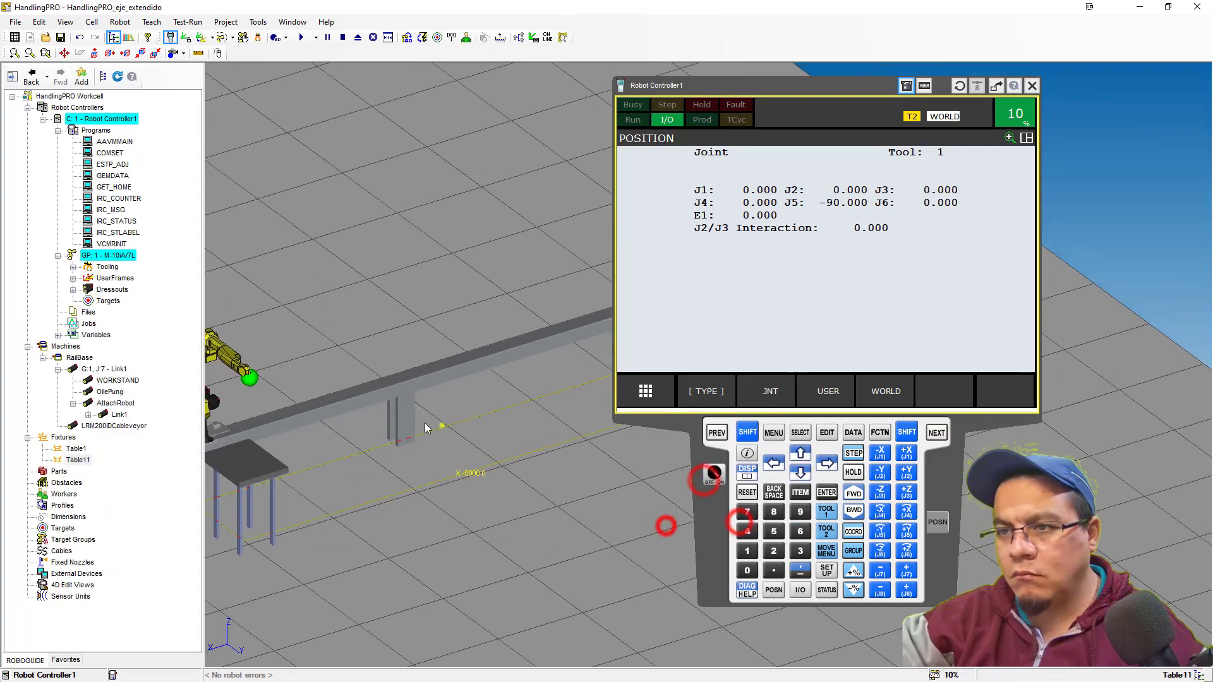
pyautogui.moveTo(442, 425); pyautogui.dragTo(470, 422, button='right')
pyautogui.click(935, 518)
pyautogui.moveTo(775, 478); pyautogui.dragTo(821, 477)
pyautogui.write('5000')
pyautogui.scroll(3, 548, 312)
pyautogui.scroll(3, 558, 319)
pyautogui.moveTo(558, 320); pyautogui.dragTo(452, 319, button='right')
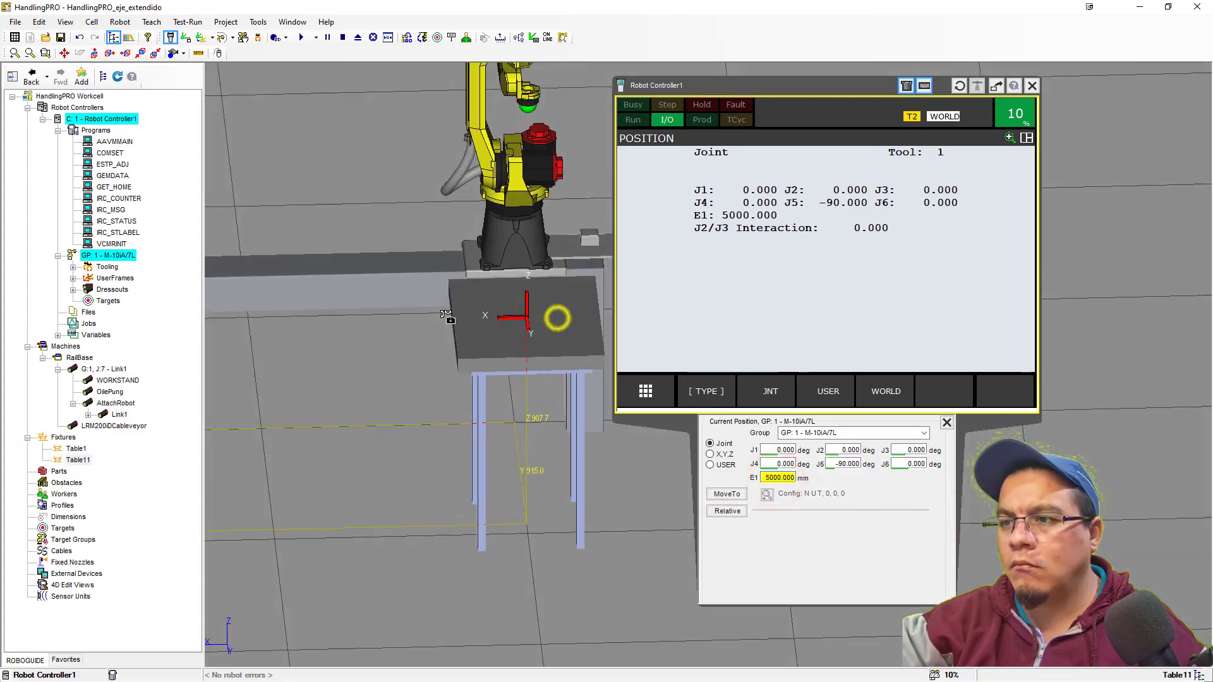
# Return the robot to E1 0 mm and save the workcell.
pyautogui.scroll(-5, 442, 373)
pyautogui.moveTo(441, 374); pyautogui.dragTo(470, 376, button='right')
pyautogui.moveTo(763, 475); pyautogui.dragTo(815, 478)
pyautogui.write('0')
pyautogui.press('Return')
pyautogui.scroll(5, 470, 376)
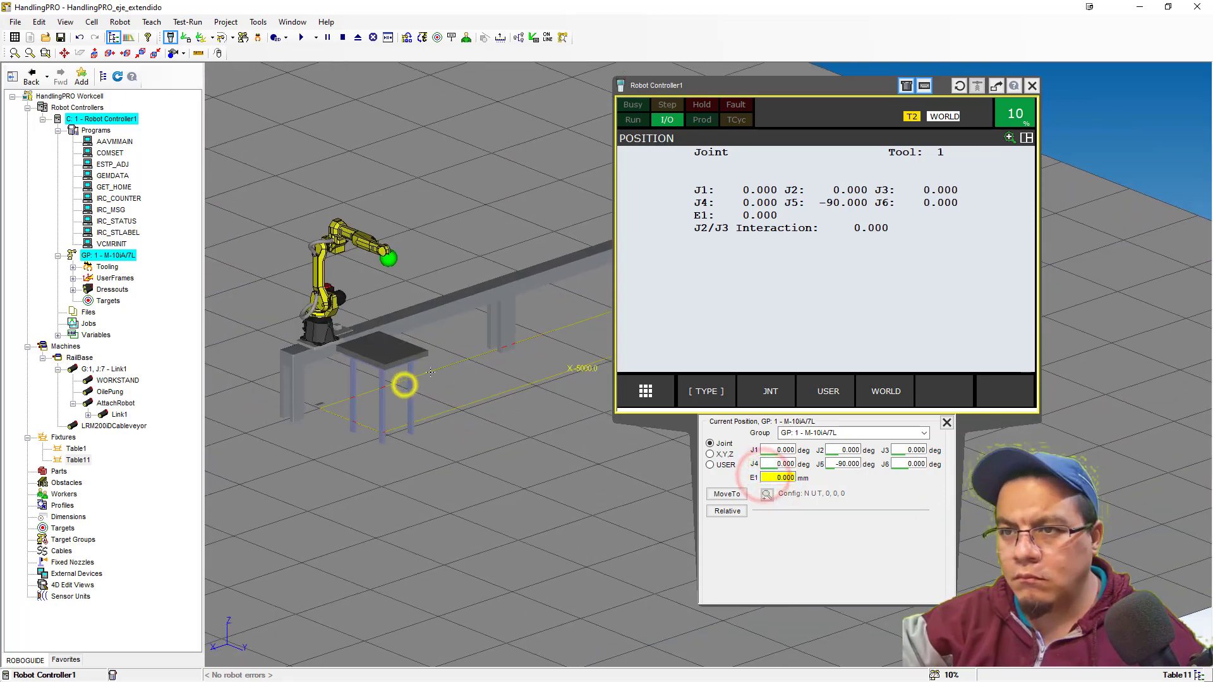
pyautogui.click(946, 422)
pyautogui.click(61, 38)
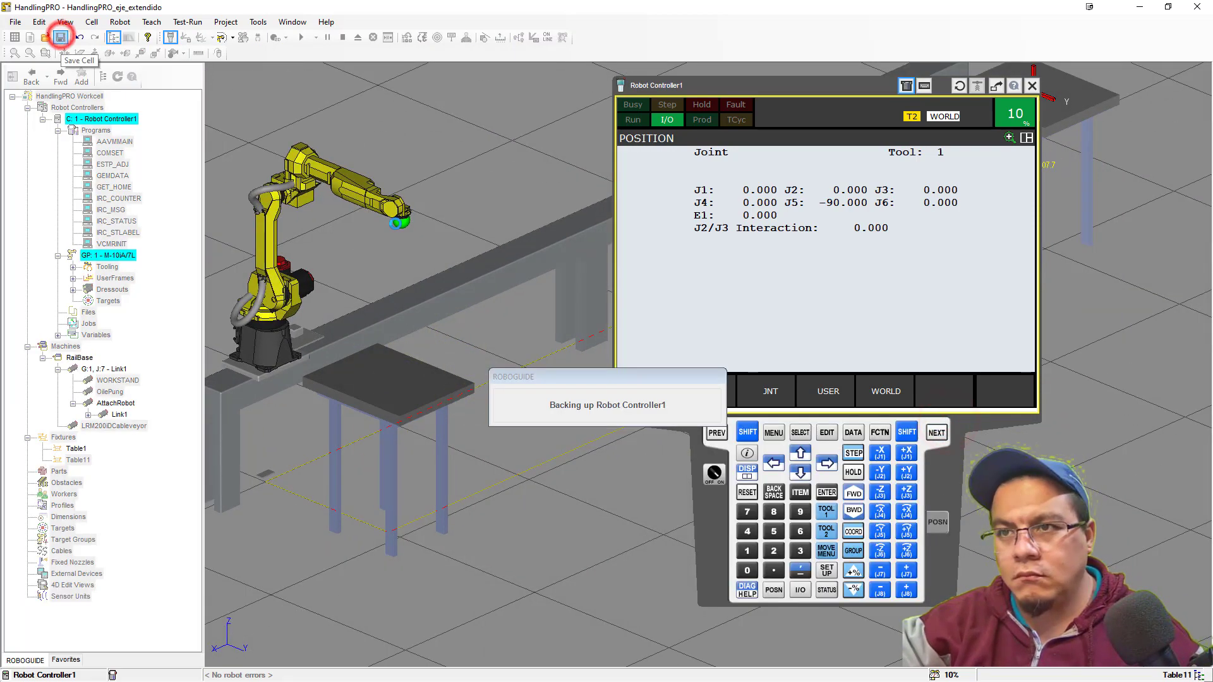
# Add a box part to the workcell and name it Cubo.
pyautogui.rightClick(59, 472)
pyautogui.moveTo(94, 473)
pyautogui.click(218, 500)
pyautogui.moveTo(674, 310); pyautogui.dragTo(644, 309)
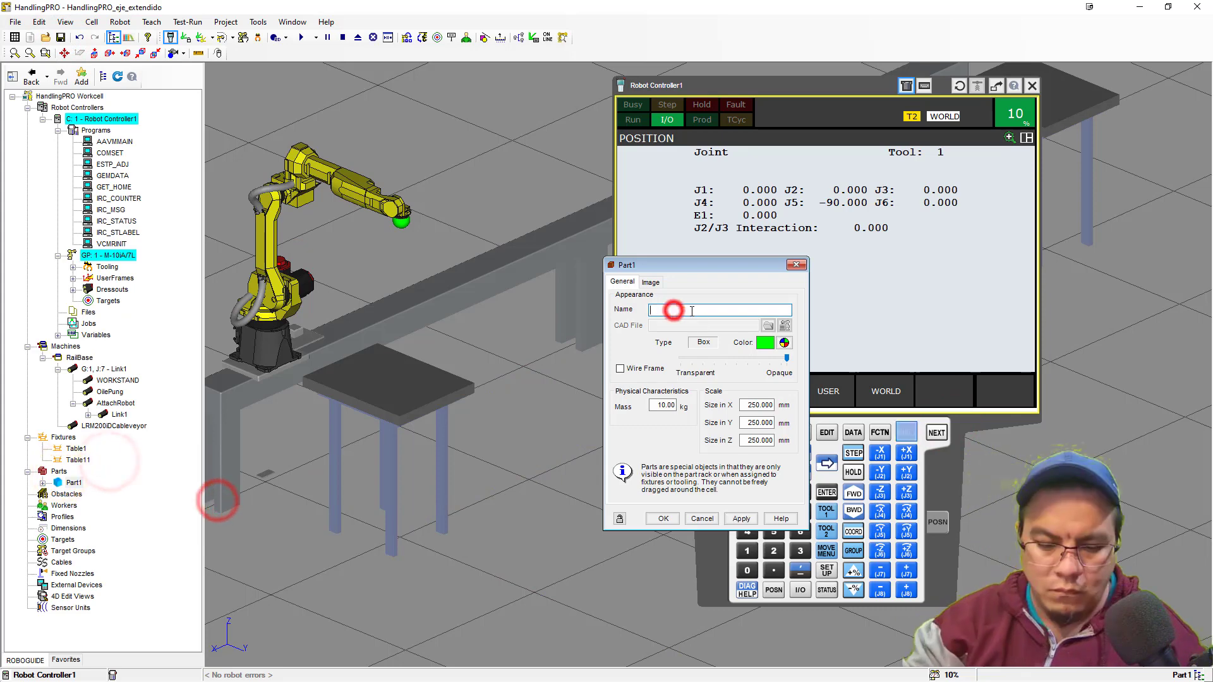
pyautogui.write('Cubo')
# Set the Cubo part's size to 107.7 mm in X, Y and Z, and apply the changes.
pyautogui.moveTo(747, 403); pyautogui.dragTo(868, 414)
pyautogui.write('107.7')
pyautogui.press('Tab')
pyautogui.write('107')
pyautogui.press('Return')
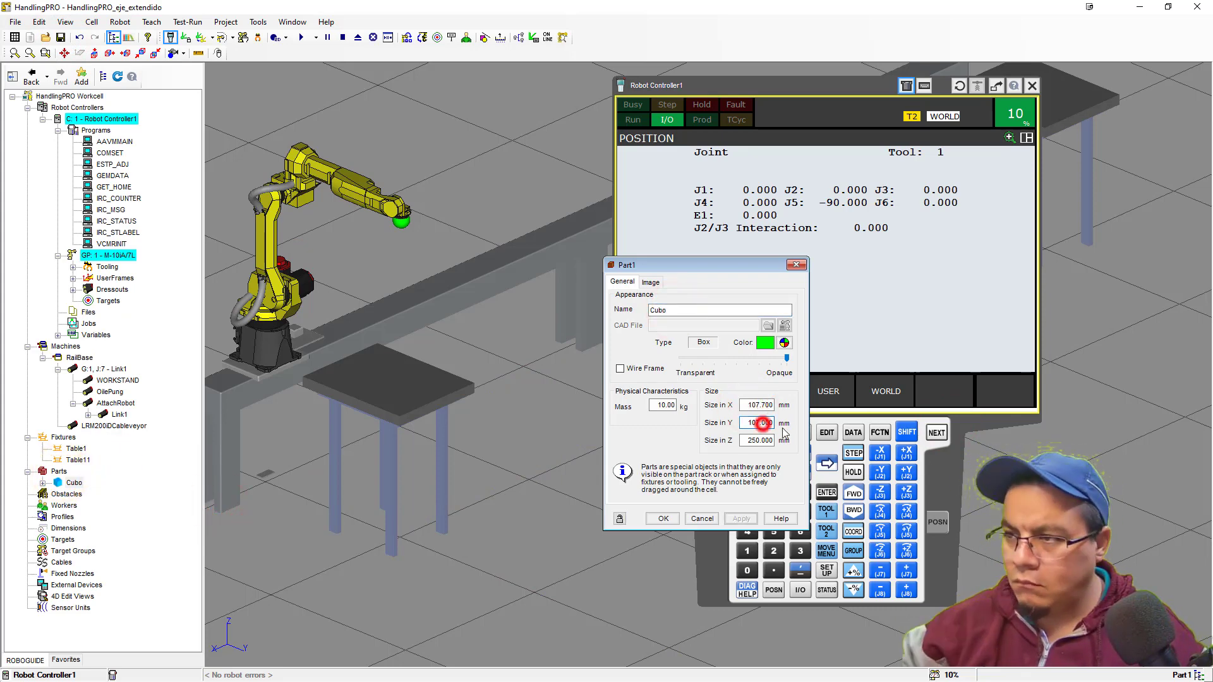
pyautogui.press('Tab')
pyautogui.write('107.7')
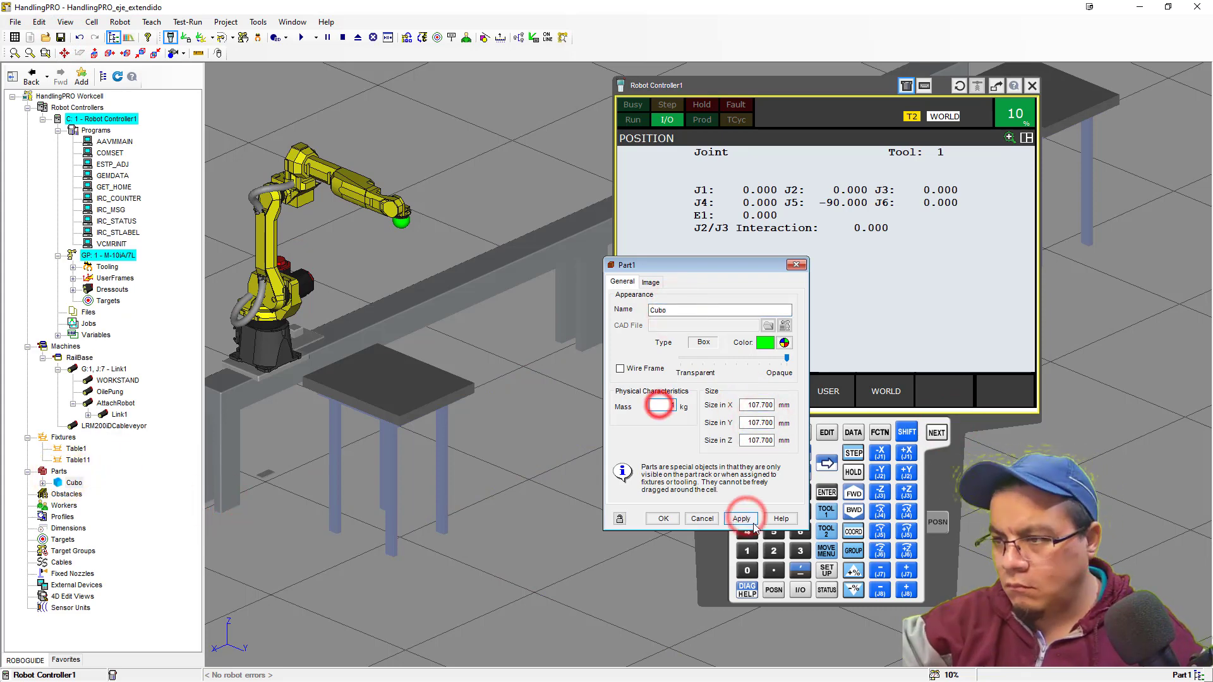
pyautogui.click(745, 516)
# Change the Cubo part's color to white.
pyautogui.click(648, 281)
pyautogui.click(630, 280)
pyautogui.click(785, 341)
pyautogui.click(661, 265)
pyautogui.click(576, 352)
# Assign an image file to the Cubo part's Z axis + face and accept the part's properties.
pyautogui.click(652, 283)
pyautogui.click(796, 363)
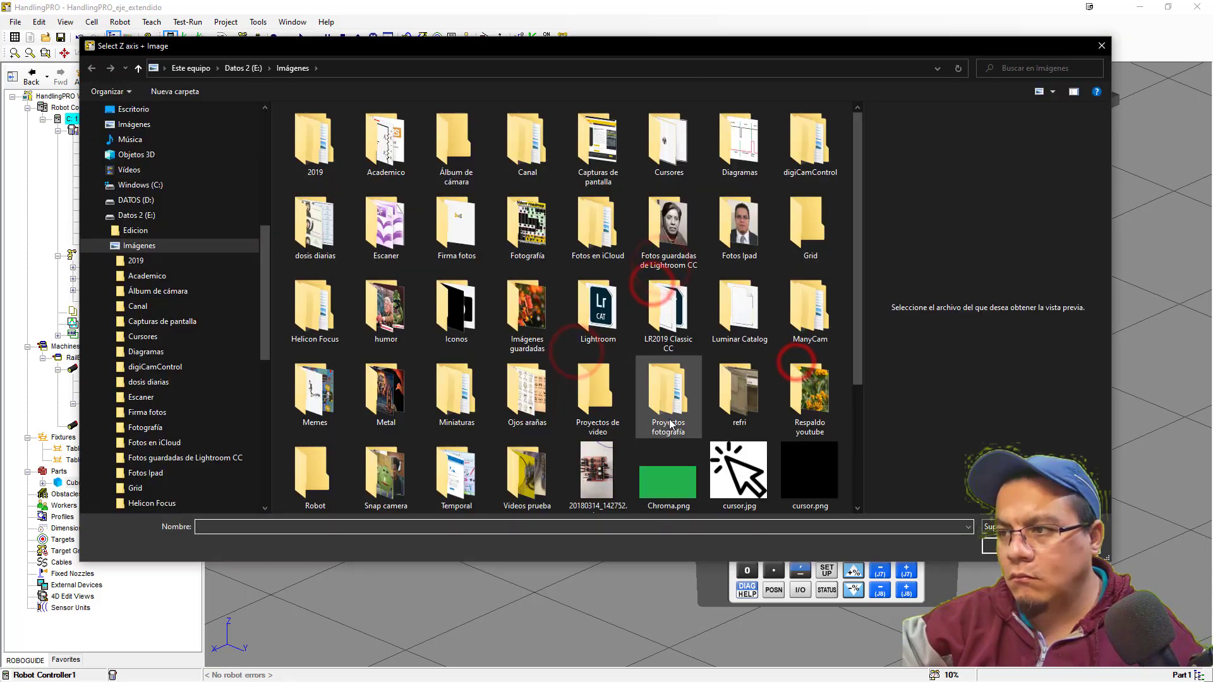
pyautogui.scroll(-5, 671, 400)
pyautogui.click(725, 280)
pyautogui.click(1003, 539)
pyautogui.click(747, 496)
pyautogui.click(673, 494)
pyautogui.scroll(-5, 451, 227)
pyautogui.scroll(5, 531, 433)
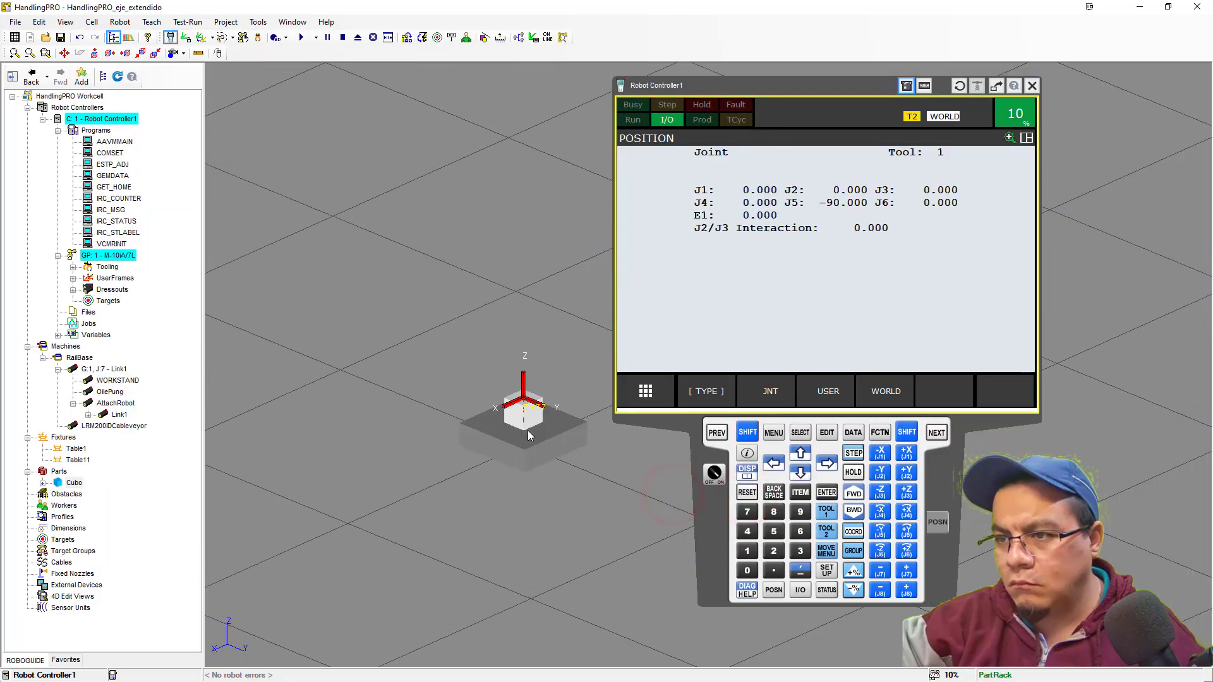
# Enable the outline and the Z axis + image in the Cubo part's image settings, and accept them.
pyautogui.moveTo(541, 414); pyautogui.dragTo(525, 396, button='right')
pyautogui.doubleClick(512, 385)
pyautogui.click(631, 346)
pyautogui.click(620, 311)
pyautogui.click(740, 491)
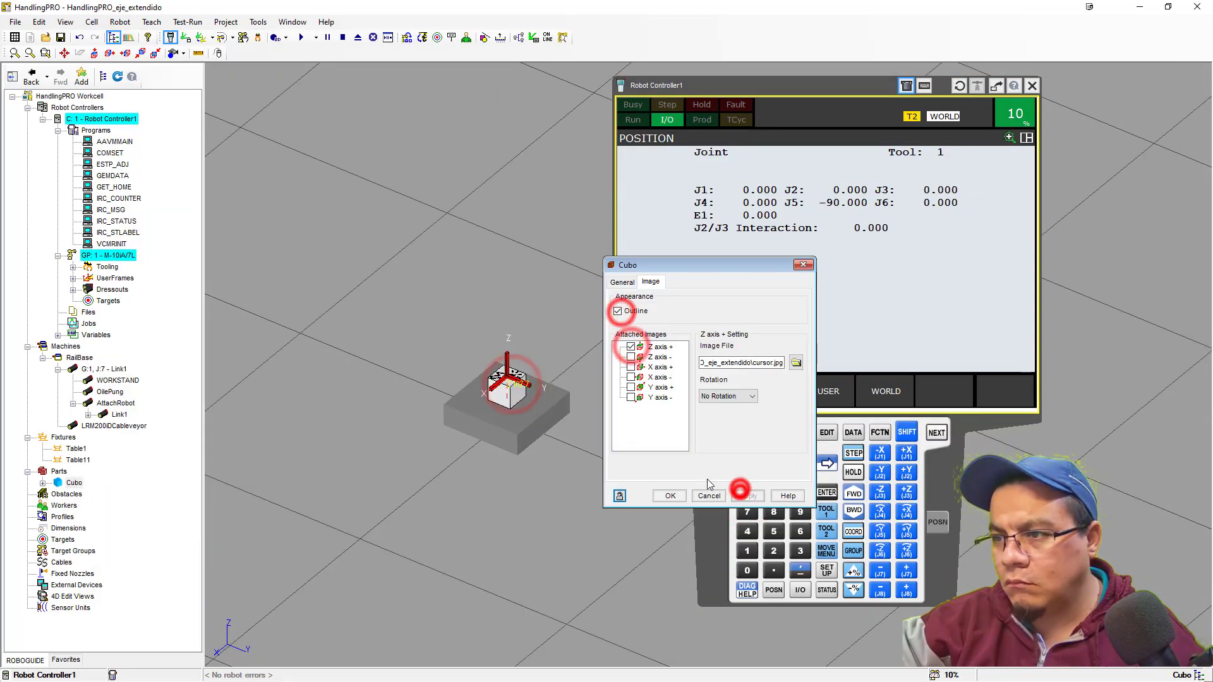
pyautogui.click(674, 497)
# Assign the Cubo part to the Table1 fixture and apply it.
pyautogui.scroll(-5, 493, 330)
pyautogui.keyDown('ctrl'); pyautogui.moveTo(493, 330); pyautogui.dragTo(519, 480, button='right'); pyautogui.keyUp('ctrl')
pyautogui.scroll(5, 466, 367)
pyautogui.keyDown('ctrl'); pyautogui.moveTo(466, 367); pyautogui.dragTo(446, 332, button='right'); pyautogui.keyUp('ctrl')
pyautogui.doubleClick(445, 331)
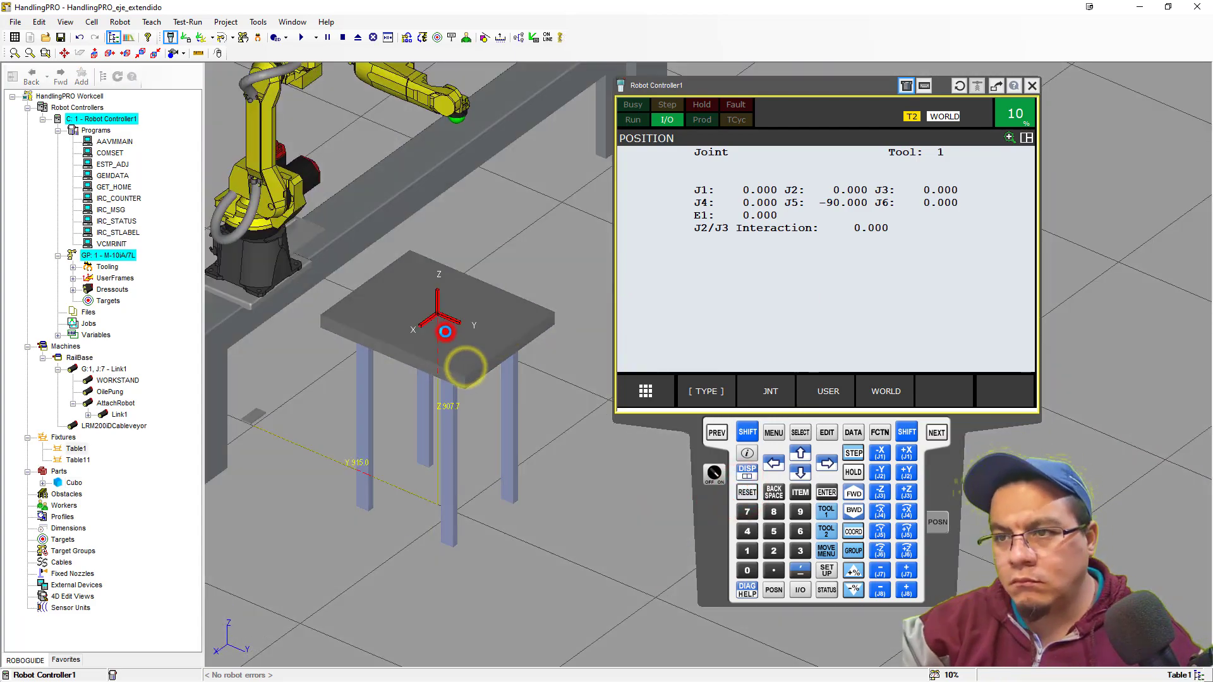
pyautogui.click(691, 282)
pyautogui.click(630, 304)
pyautogui.click(744, 599)
# Set the Cubo's part offset on Table1 to Z 107.7 mm and accept the table's properties.
pyautogui.click(724, 377)
pyautogui.moveTo(748, 421); pyautogui.dragTo(839, 410)
pyautogui.click(745, 597)
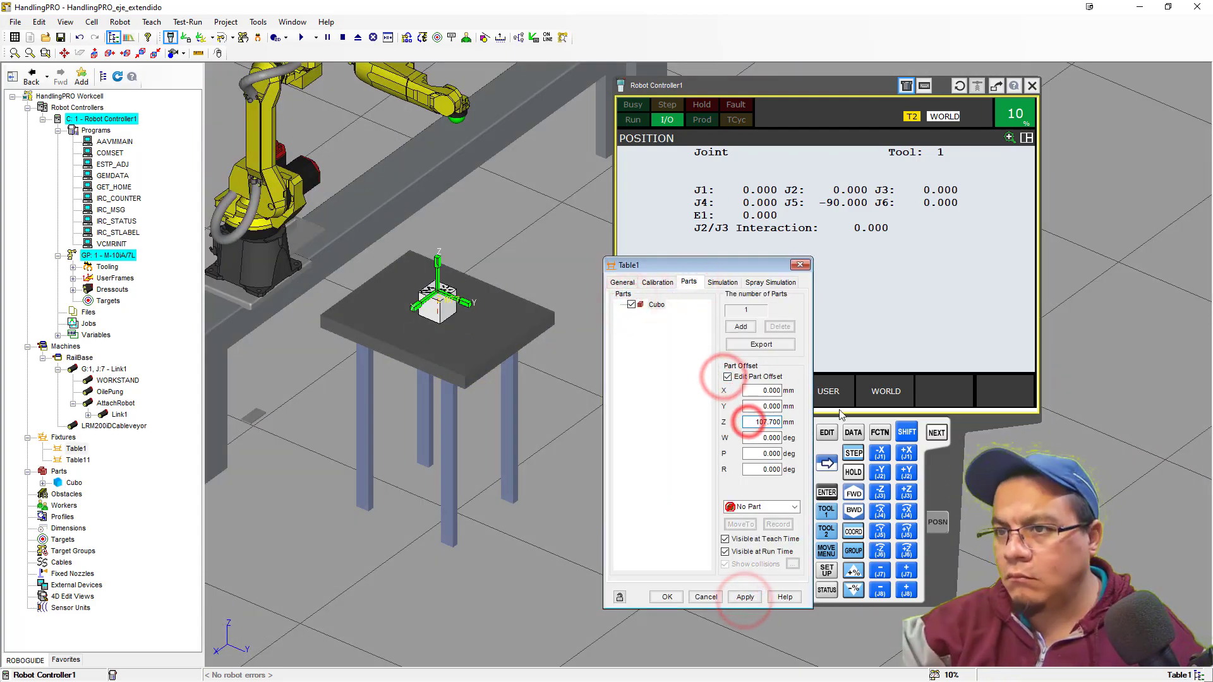
pyautogui.click(668, 595)
# Assign the Cubo part to the Table11 fixture with a part offset of Z 107.7 mm, and accept.
pyautogui.doubleClick(502, 299)
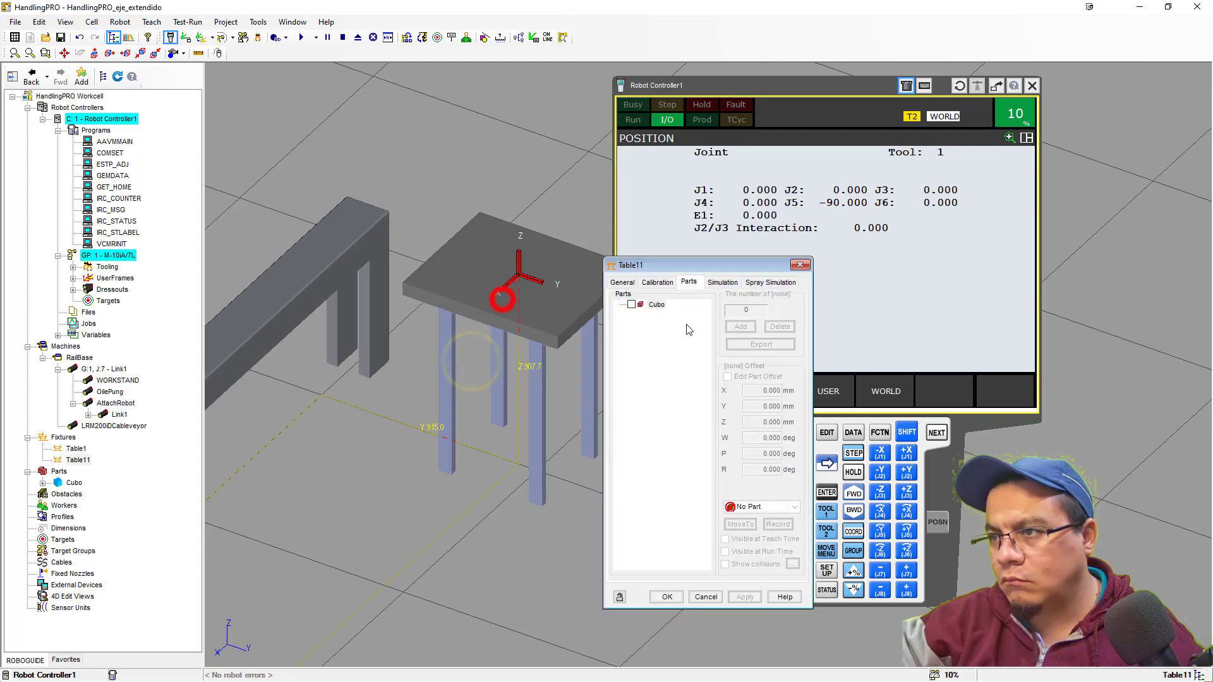
pyautogui.click(752, 594)
pyautogui.click(750, 377)
pyautogui.doubleClick(759, 422)
pyautogui.write('100')
pyautogui.click(744, 595)
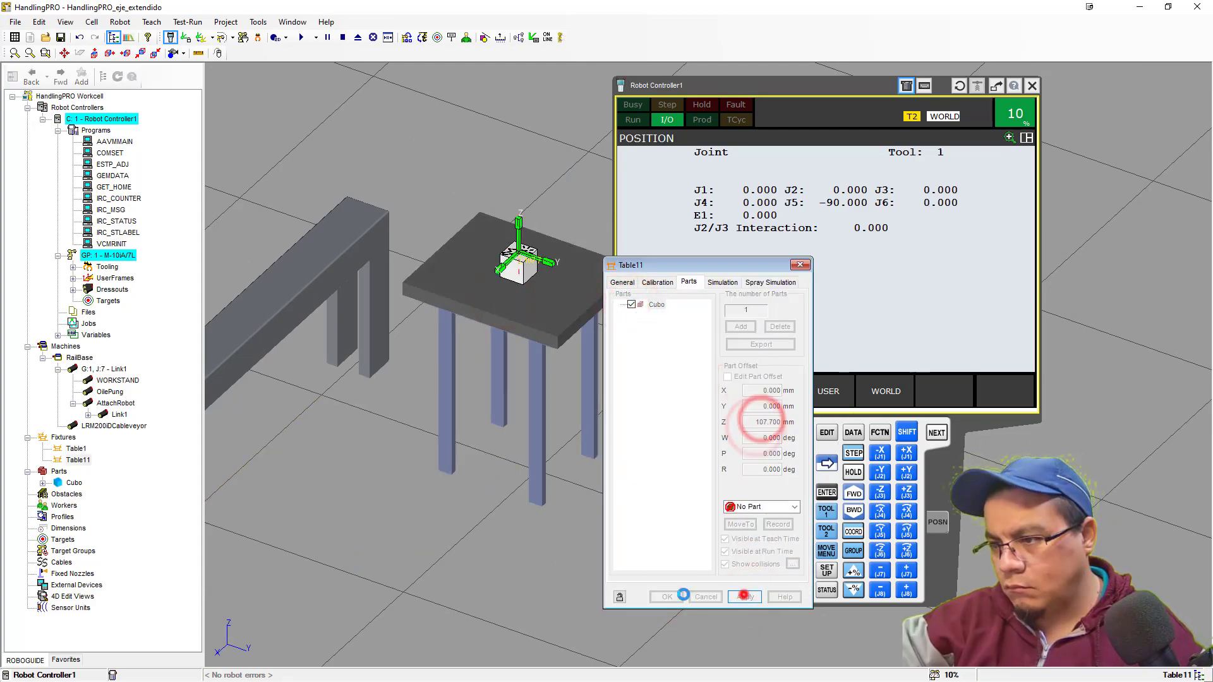
pyautogui.click(679, 595)
# Rotate the robot's J5 joint through its current position settings so the wrist points horizontally outward.
pyautogui.scroll(-5, 480, 271)
pyautogui.scroll(5, 390, 359)
pyautogui.moveTo(447, 401); pyautogui.dragTo(496, 320, button='right')
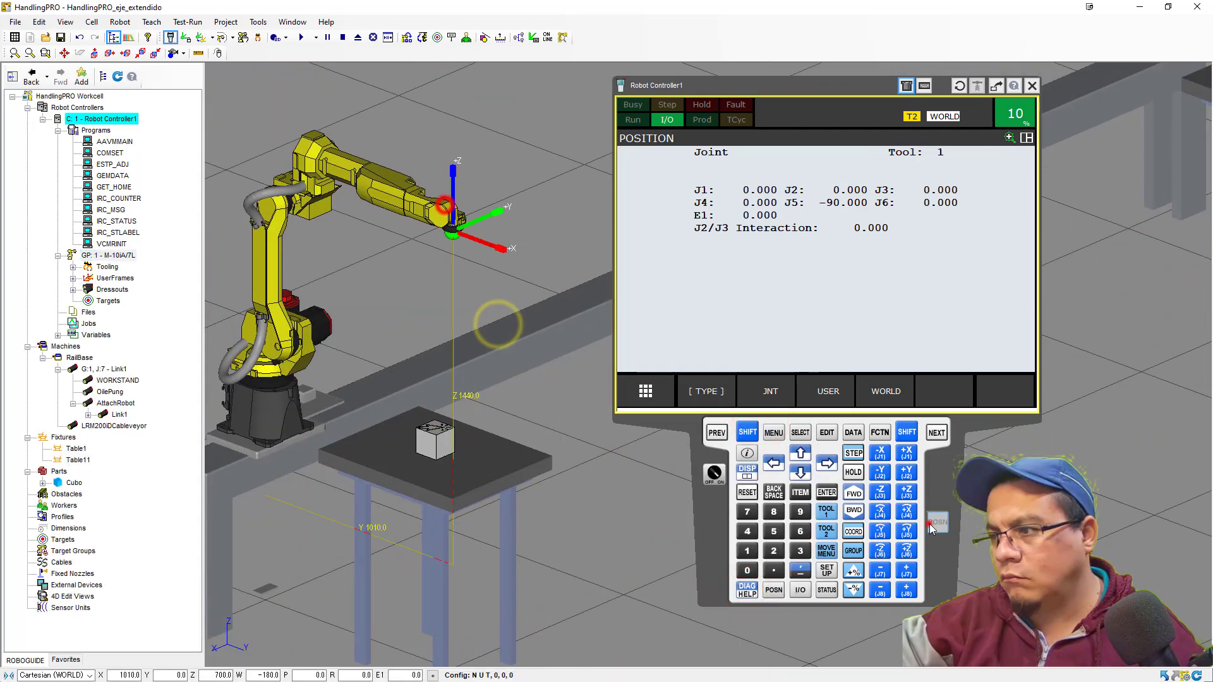
pyautogui.click(929, 523)
pyautogui.click(833, 464)
pyautogui.click(946, 422)
# Rename the Table11 fixture as Table2.
pyautogui.doubleClick(78, 460)
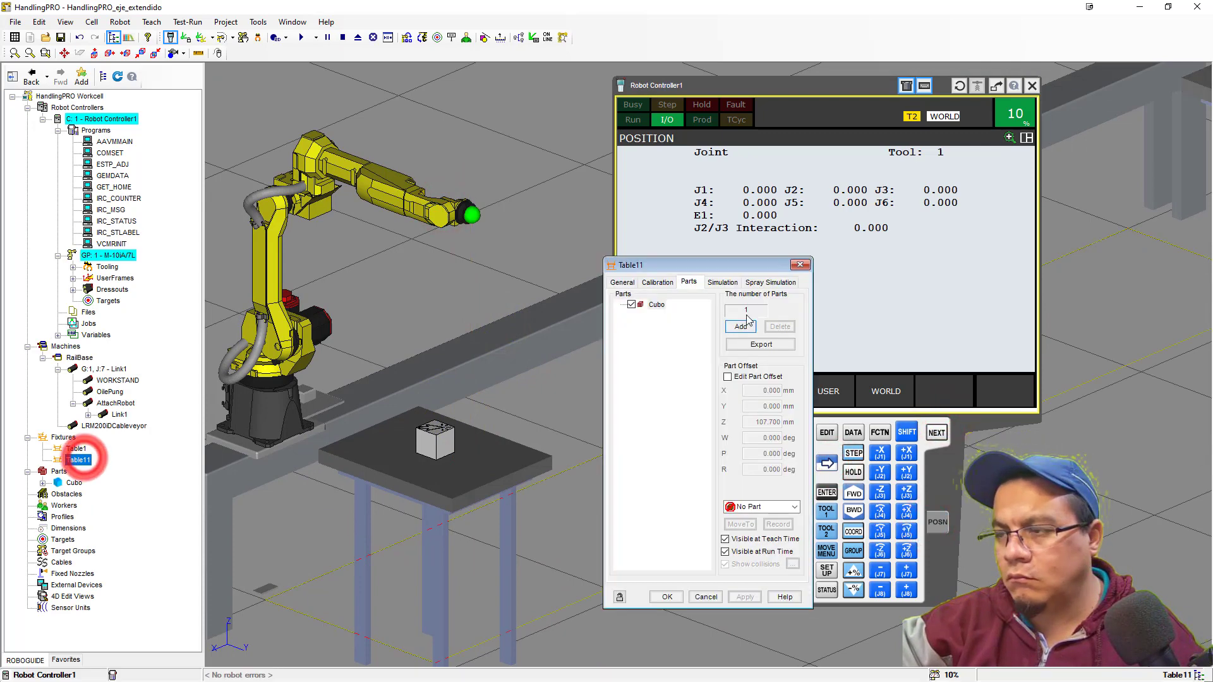
pyautogui.click(625, 282)
pyautogui.doubleClick(672, 305)
pyautogui.write('Table2')
pyautogui.click(670, 530)
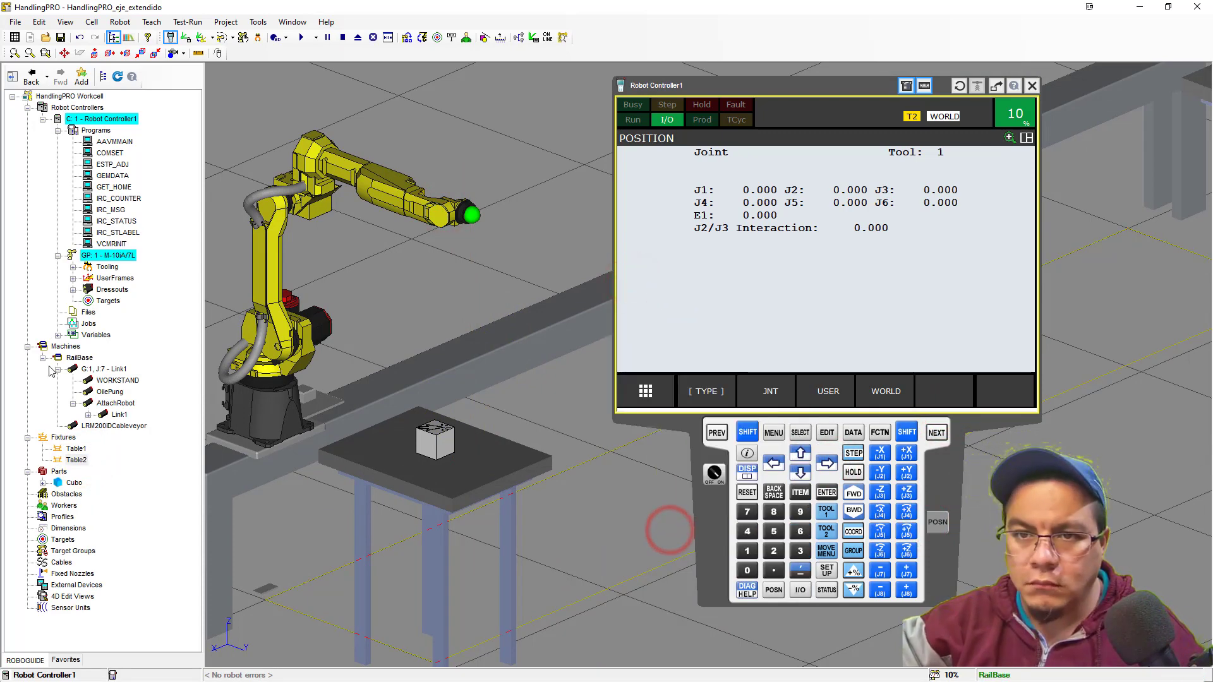
# Rename the robot's UT: 1 tool as Gripper and apply the name.
pyautogui.click(73, 267)
pyautogui.doubleClick(134, 278)
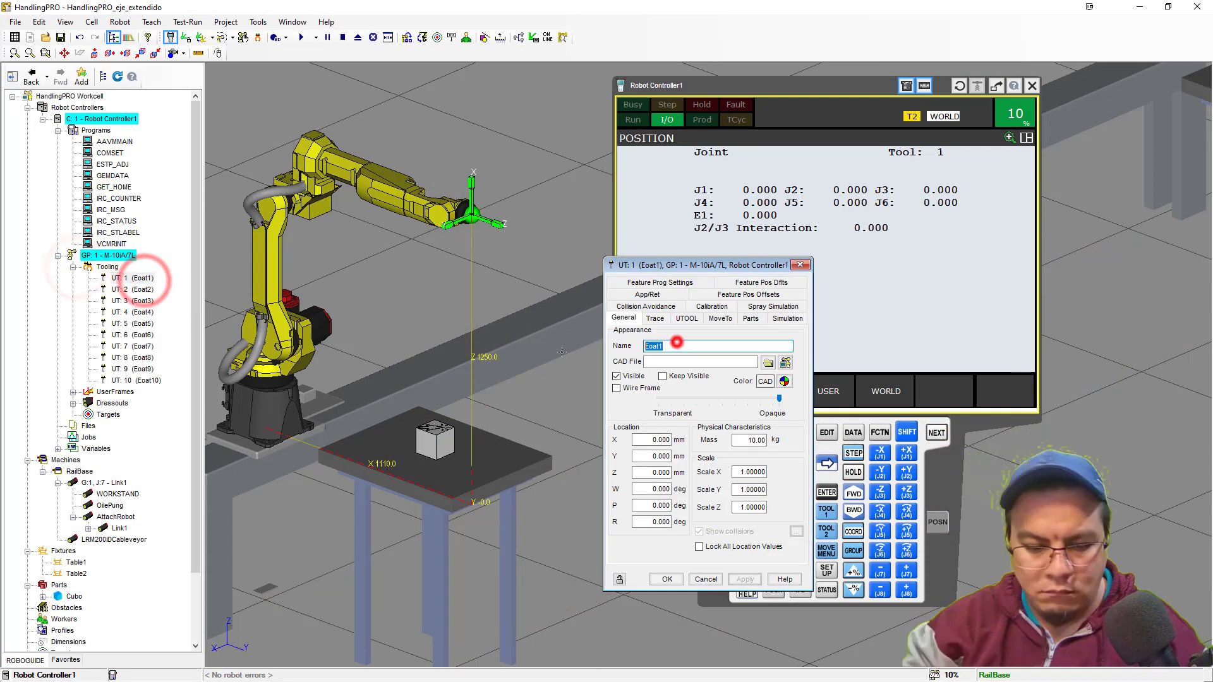
pyautogui.doubleClick(676, 345)
pyautogui.write('Gripper')
pyautogui.click(744, 579)
# Assign the 36005f-200 model from the image library's grippers as the Gripper tool's CAD file, and apply.
pyautogui.click(785, 362)
pyautogui.click(323, 289)
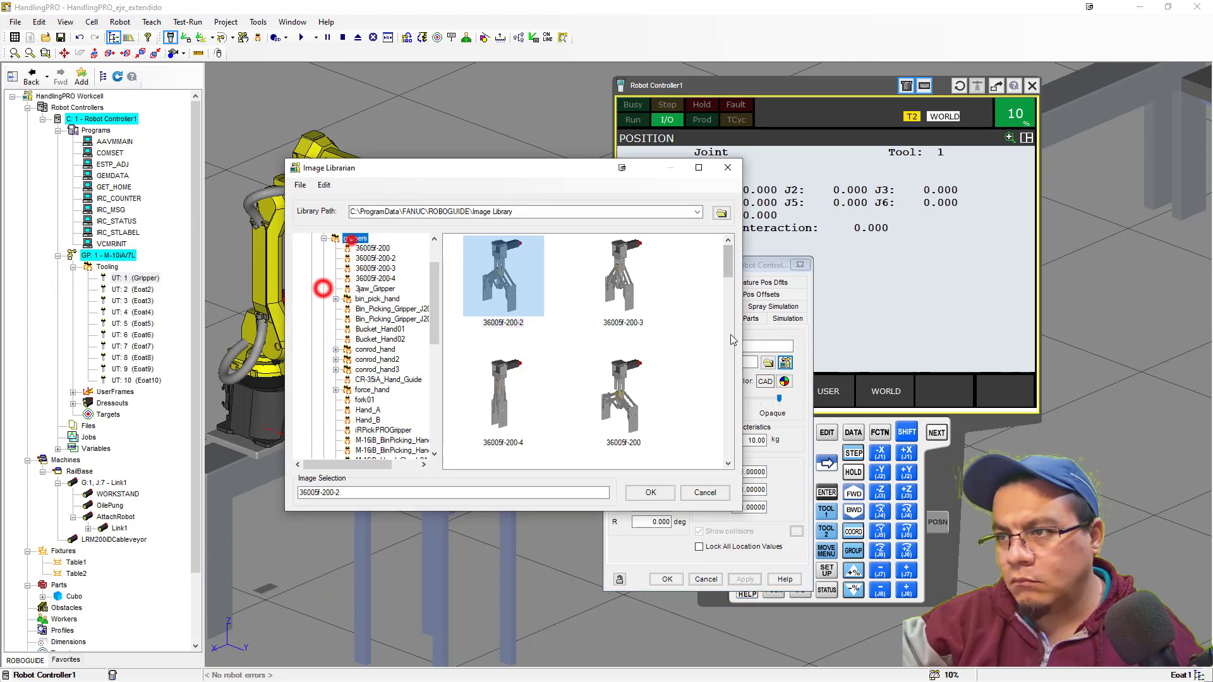
pyautogui.click(351, 241)
pyautogui.click(622, 410)
pyautogui.click(652, 489)
pyautogui.click(744, 579)
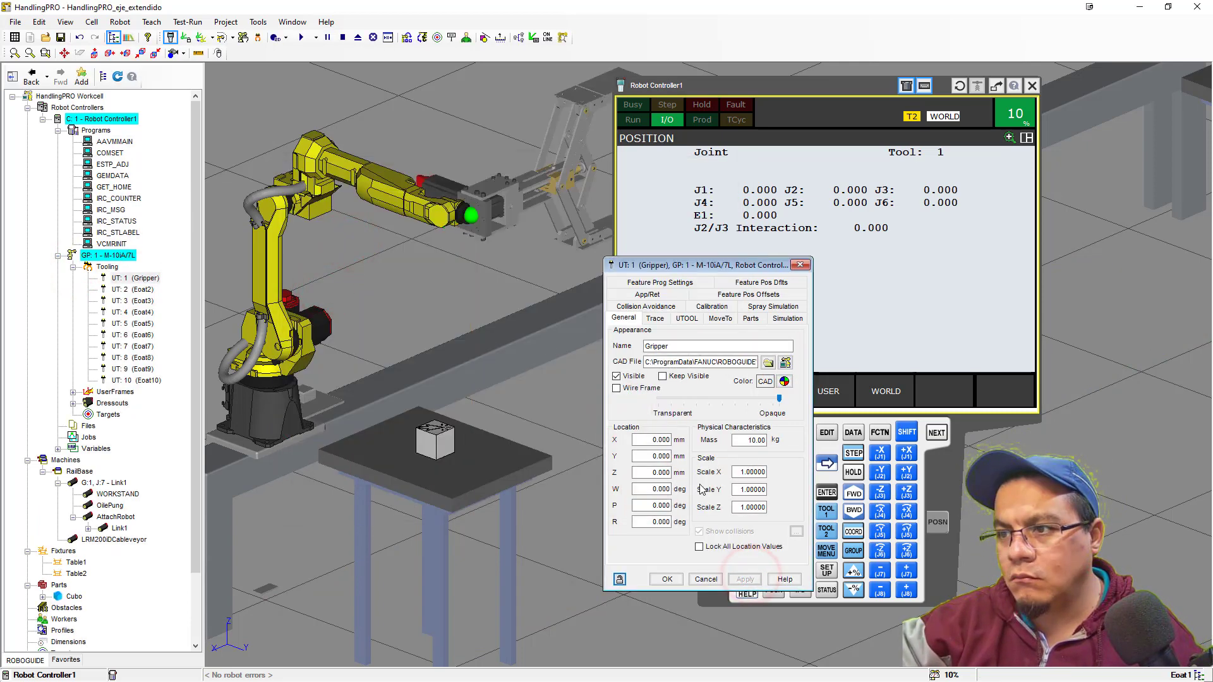
# Orient the Gripper tool with W at -90 degrees and R at 90 degrees.
pyautogui.doubleClick(647, 490)
pyautogui.write('-90')
pyautogui.press('Tab')
pyautogui.press('Tab')
pyautogui.write('90')
# Set the Gripper's scale to 0.25 in X, Y and Z and its mass to 1 kg, lock all location values and accept.
pyautogui.press('Tab')
pyautogui.write('0.25')
pyautogui.press('Tab')
pyautogui.write('0')
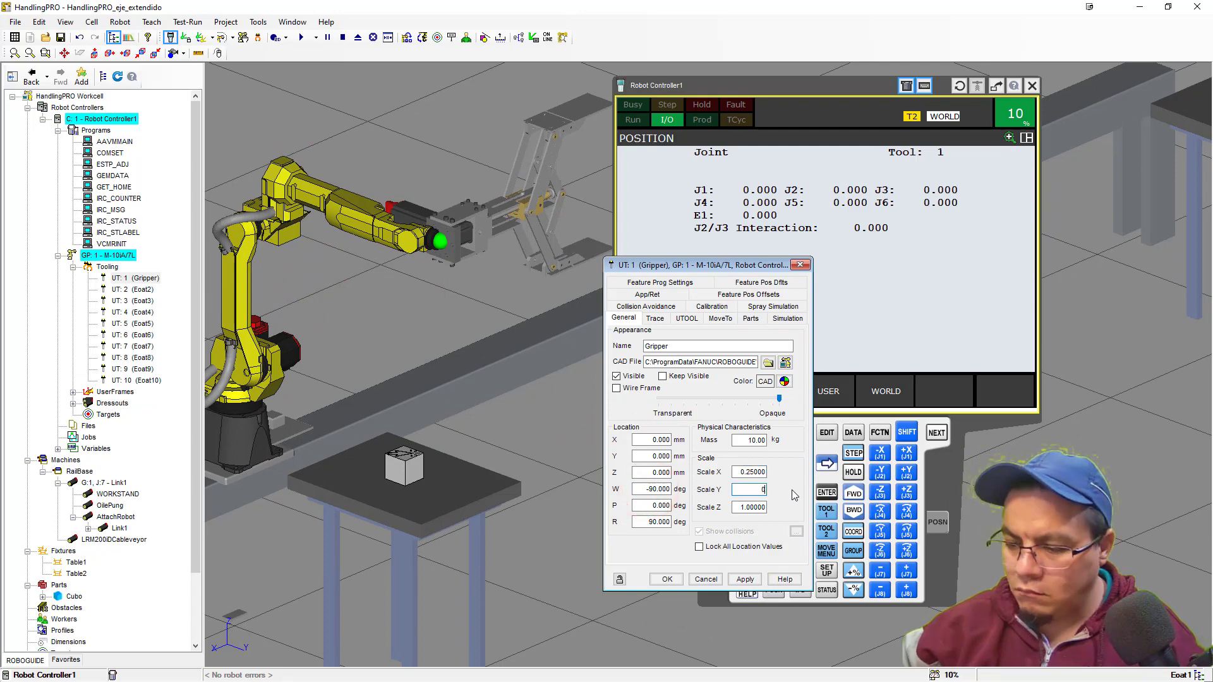
pyautogui.click(745, 579)
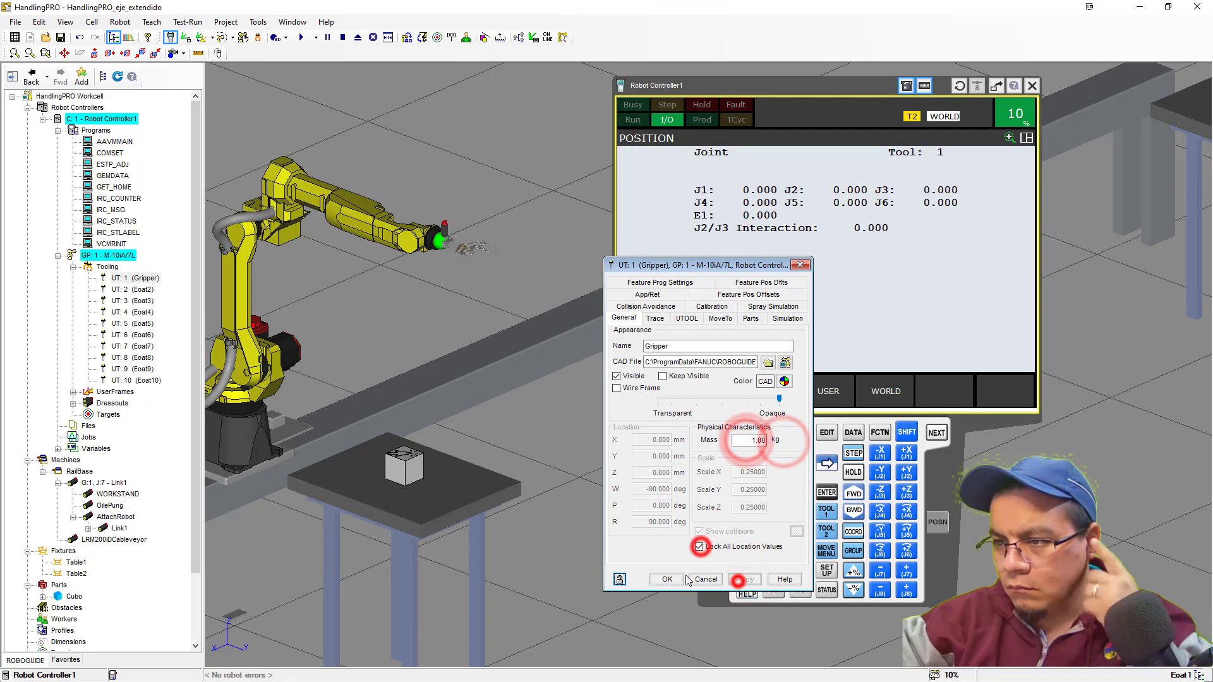
pyautogui.click(667, 580)
# Set the Gripper tool's simulation function to Material Handling - Clamp.
pyautogui.scroll(5, 457, 252)
pyautogui.scroll(2, 457, 253)
pyautogui.doubleClick(411, 263)
pyautogui.click(787, 317)
pyautogui.click(731, 472)
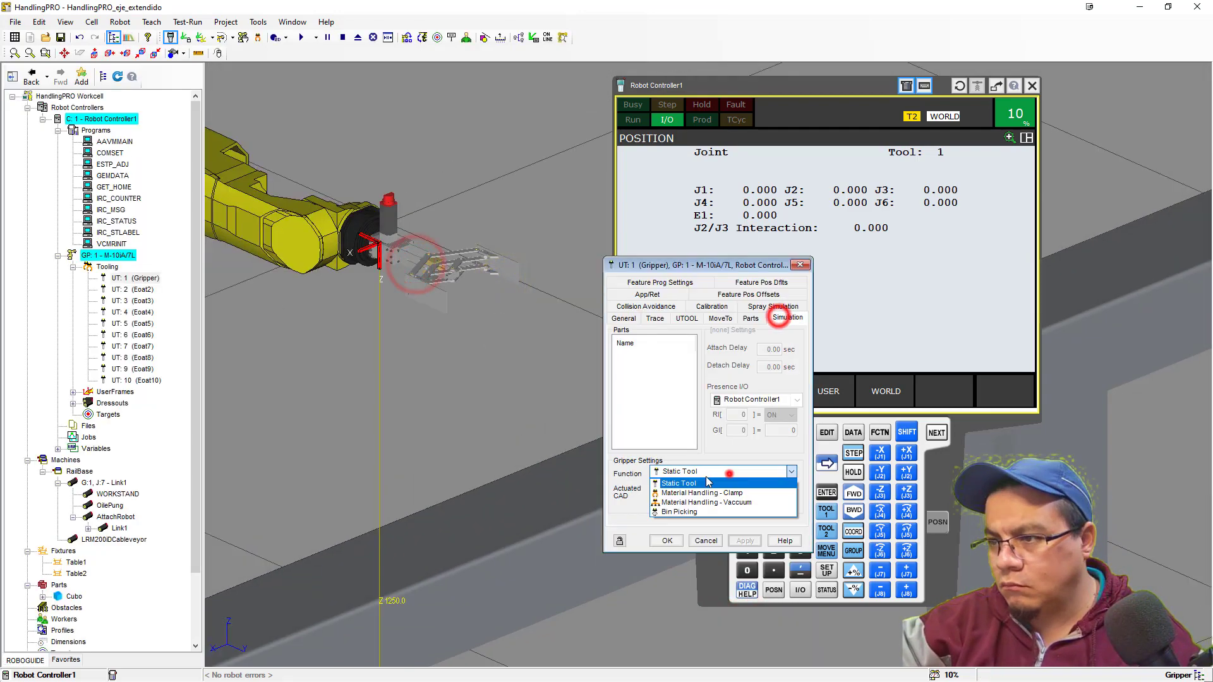
pyautogui.click(698, 493)
# Assign the 36005f-200-3 gripper model as the Gripper's actuated CAD and accept the tool's properties.
pyautogui.click(788, 489)
pyautogui.click(262, 278)
pyautogui.click(288, 233)
pyautogui.click(559, 293)
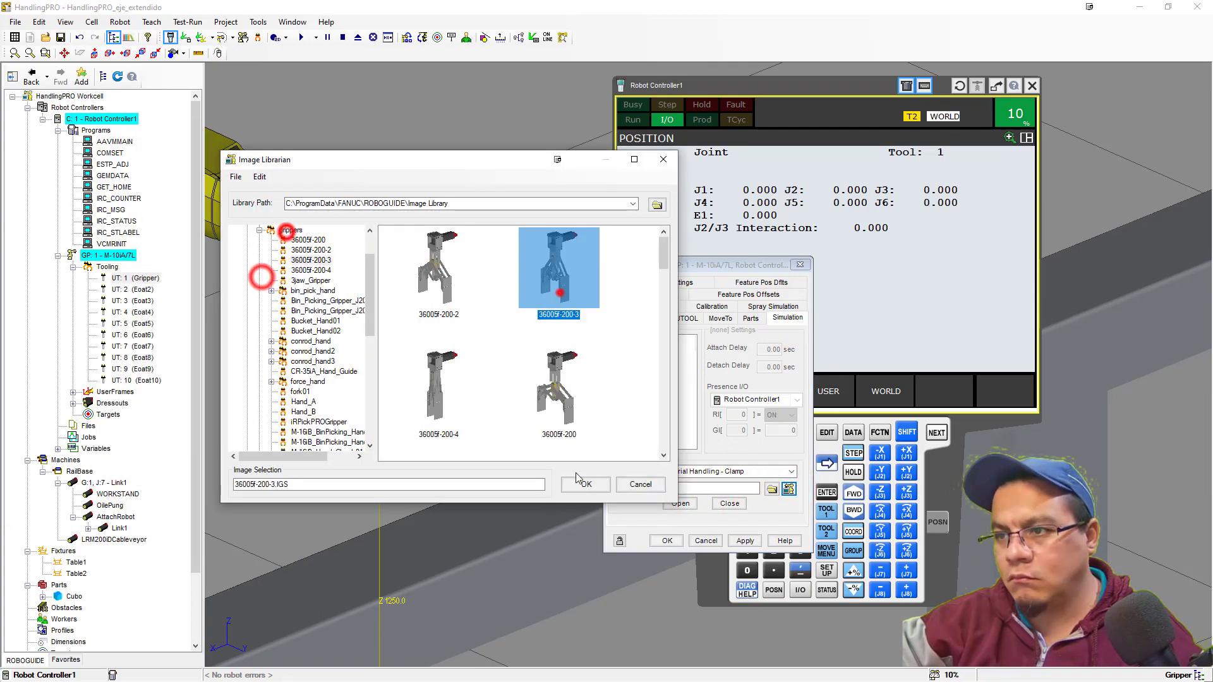
pyautogui.click(582, 486)
pyautogui.click(743, 540)
pyautogui.click(669, 541)
# Test closing and opening the gripper, and save the workcell.
pyautogui.scroll(-2, 454, 345)
pyautogui.scroll(2, 490, 349)
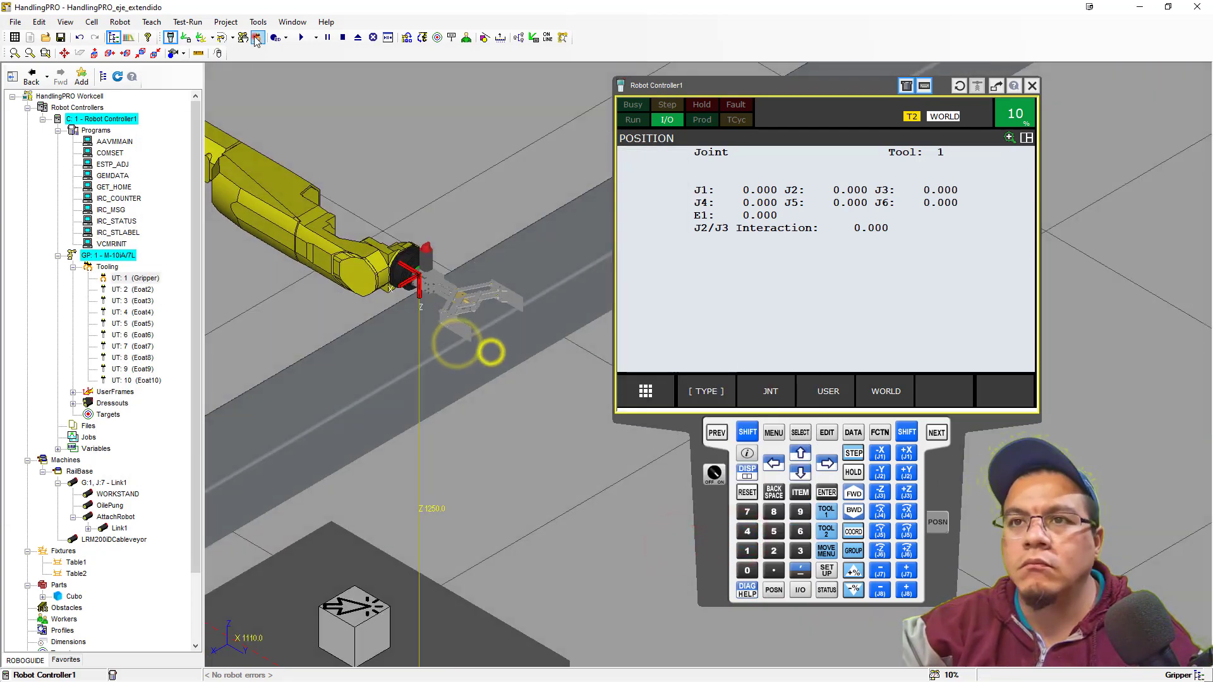
pyautogui.click(259, 36)
pyautogui.click(259, 36)
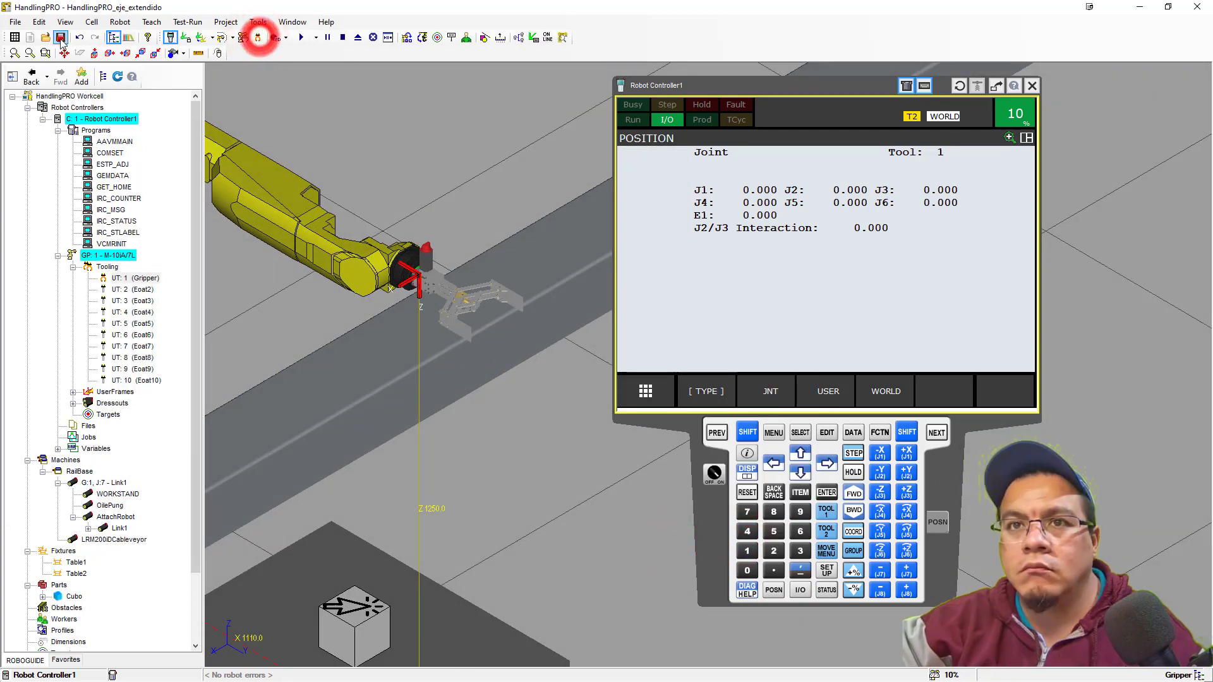
pyautogui.click(60, 38)
# Set joint J5 to -90 degrees and attach the Cubo part to the Gripper tool with part offset editing enabled.
pyautogui.doubleClick(449, 316)
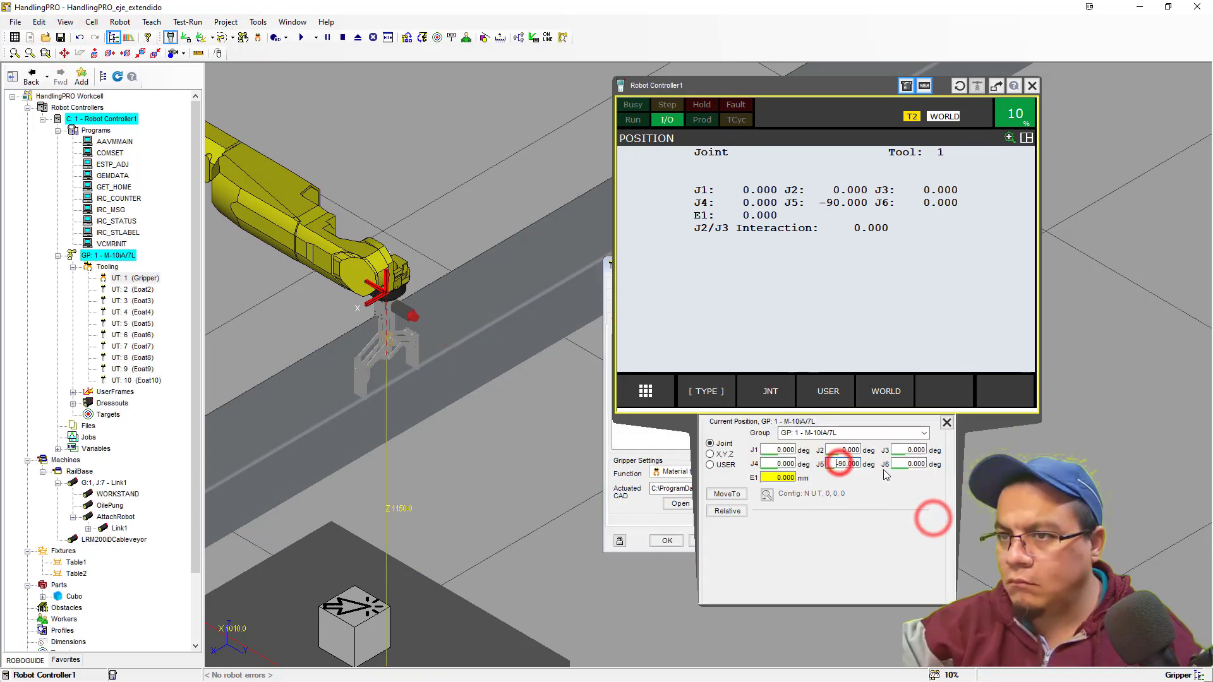
pyautogui.click(751, 318)
pyautogui.click(580, 346)
pyautogui.click(676, 418)
pyautogui.click(694, 644)
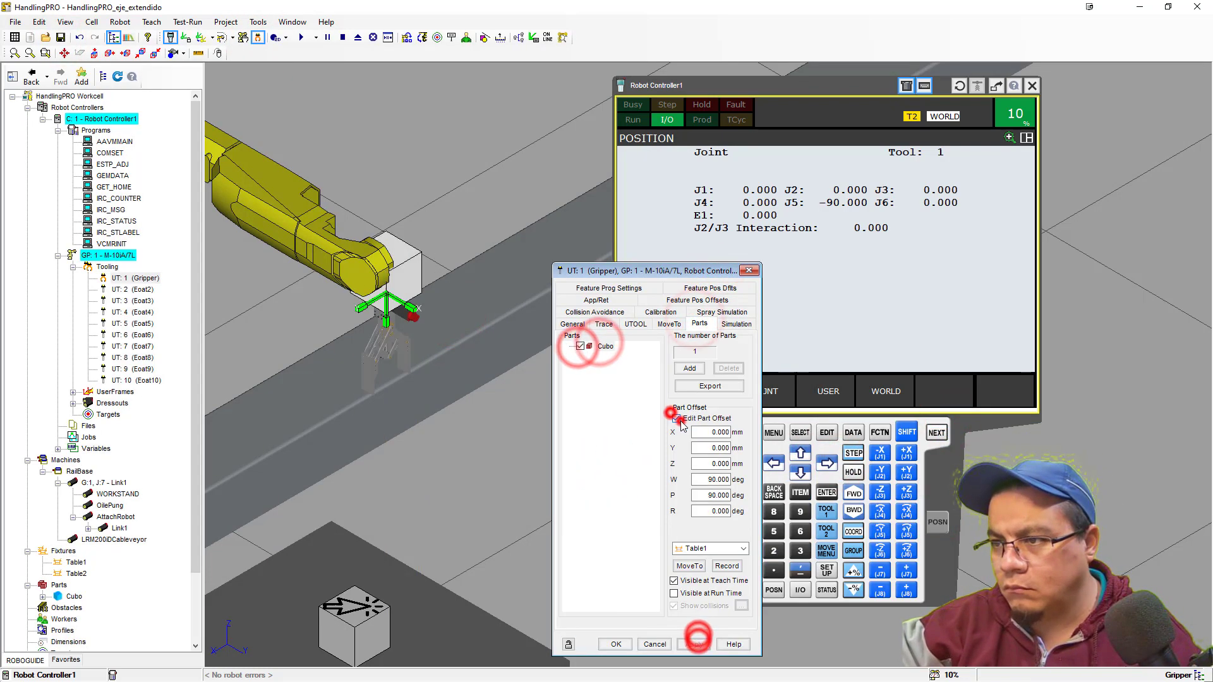
# Offset the Cubo in the gripper to about Y -197.9 mm with W at -90 degrees, accept, and reopen the gripper.
pyautogui.scroll(3, 360, 186)
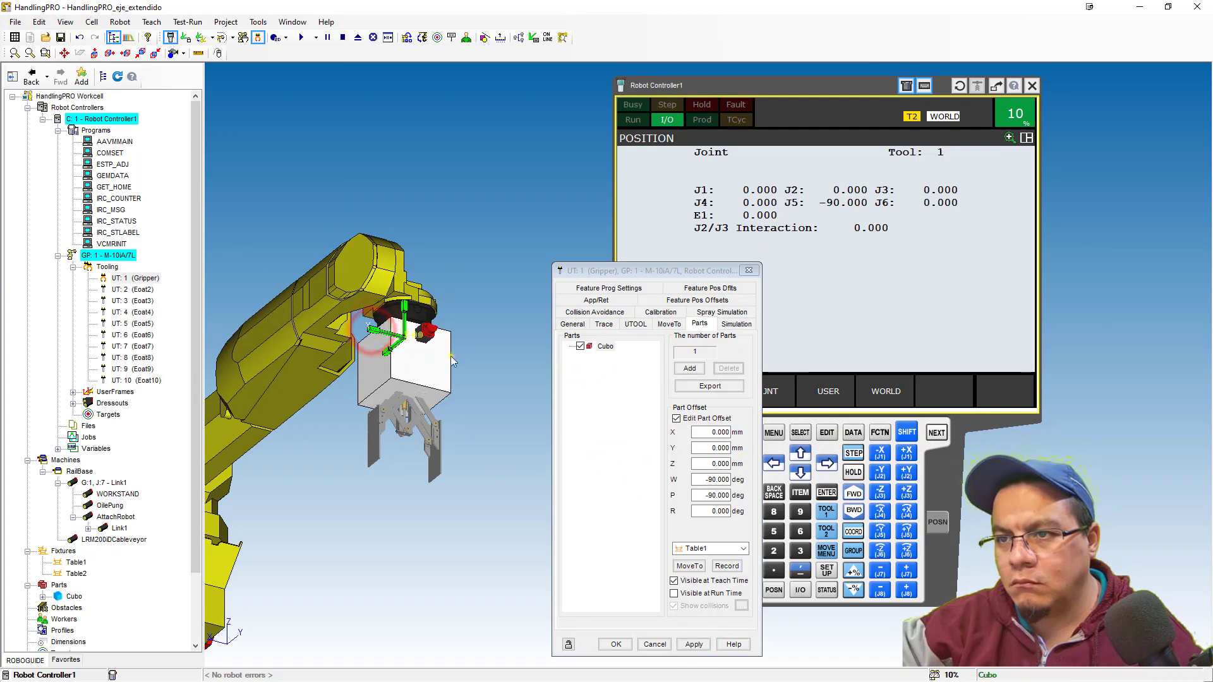
pyautogui.scroll(3, 450, 355)
pyautogui.scroll(-3, 430, 439)
pyautogui.moveTo(406, 312); pyautogui.dragTo(504, 414)
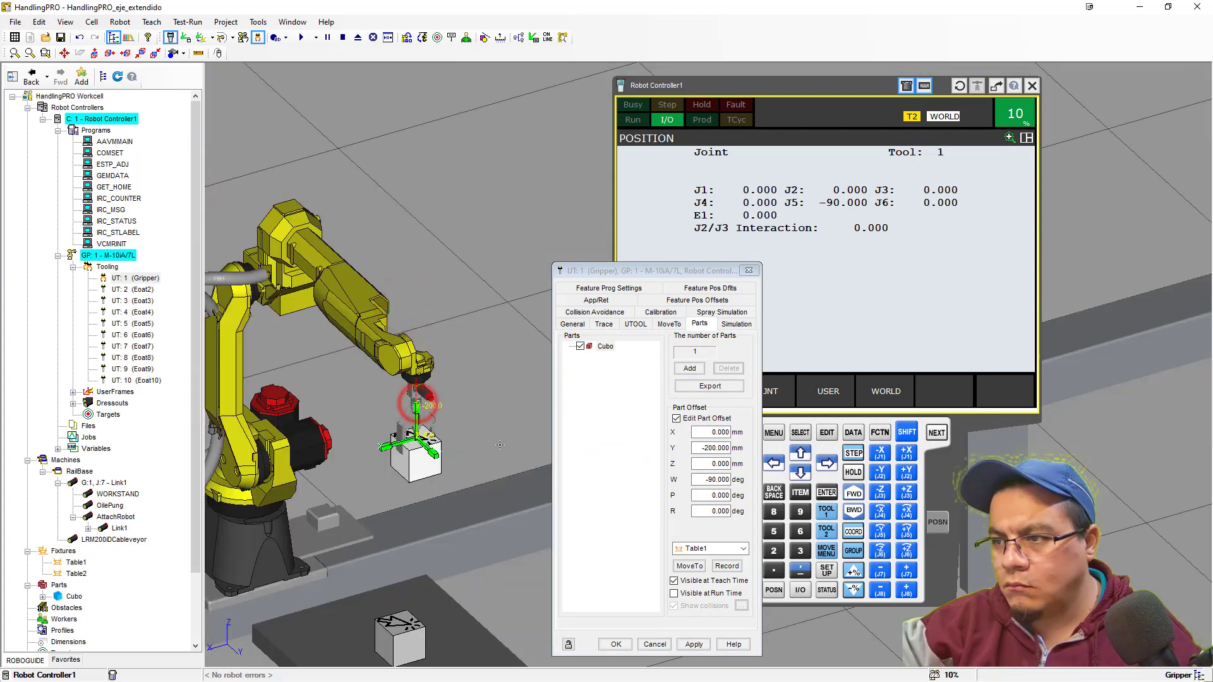
pyautogui.scroll(3, 469, 471)
pyautogui.moveTo(469, 470); pyautogui.dragTo(422, 443, button='right')
pyautogui.scroll(3, 469, 470)
pyautogui.click(676, 418)
pyautogui.click(695, 645)
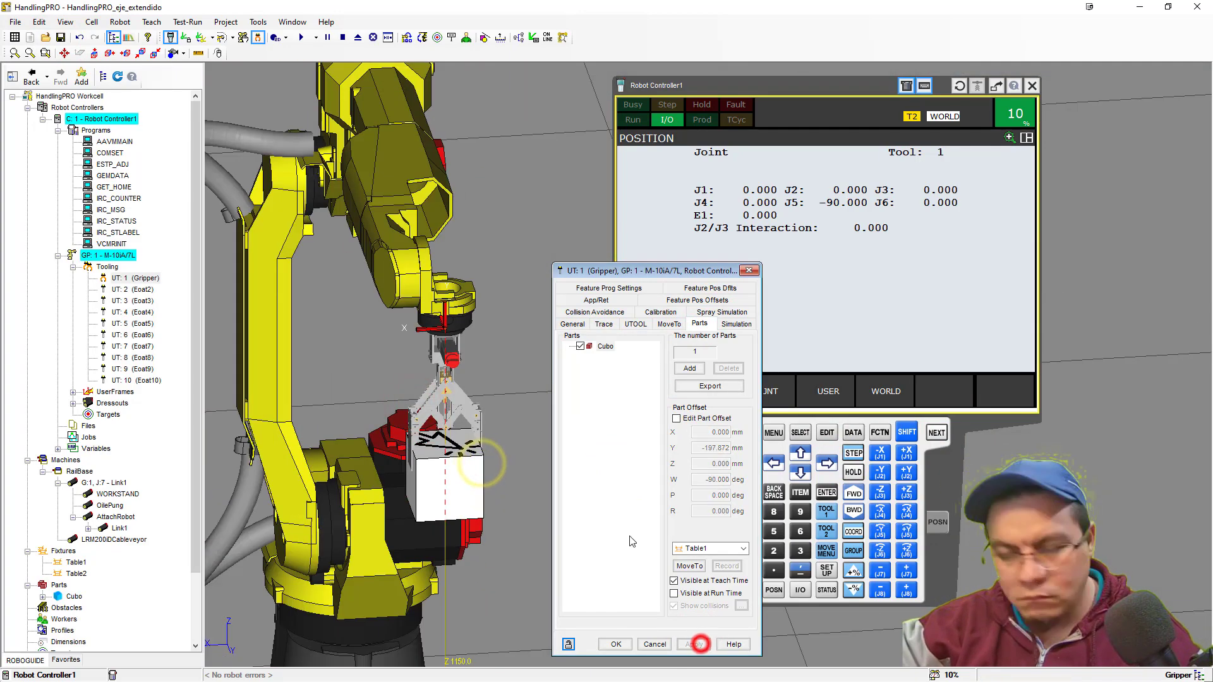
pyautogui.click(616, 645)
pyautogui.click(257, 37)
pyautogui.click(411, 355)
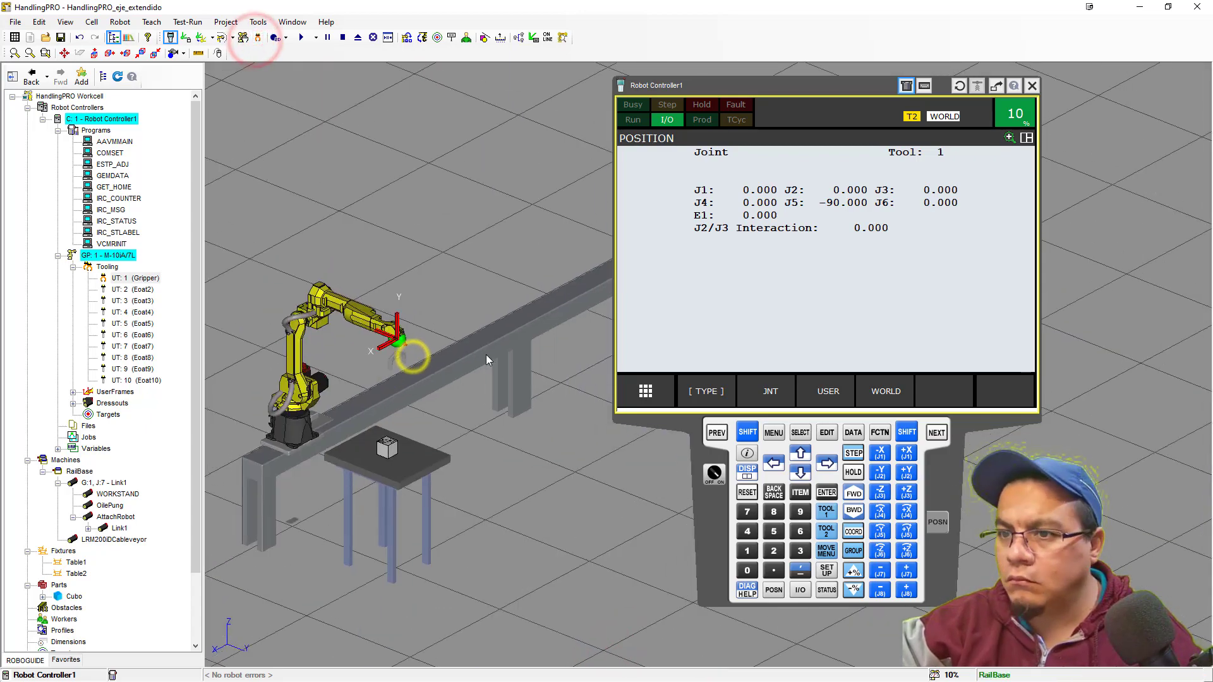
# Split the teach pendant display into two panes.
pyautogui.click(747, 432)
pyautogui.click(747, 471)
pyautogui.click(808, 191)
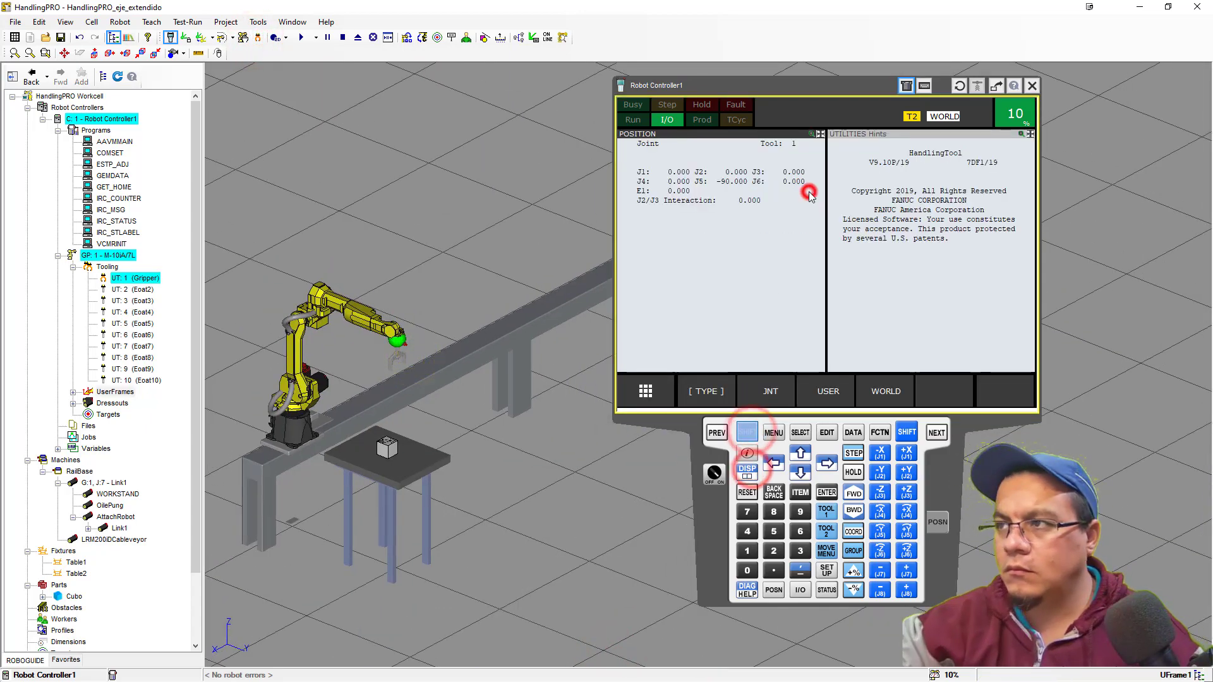
pyautogui.click(769, 286)
# Show the position registers in the second pane of the teach pendant.
pyautogui.scroll(2, 419, 383)
pyautogui.moveTo(415, 395); pyautogui.dragTo(474, 376, button='right')
pyautogui.click(942, 309)
pyautogui.click(750, 433)
pyautogui.click(848, 437)
pyautogui.click(699, 387)
pyautogui.click(691, 309)
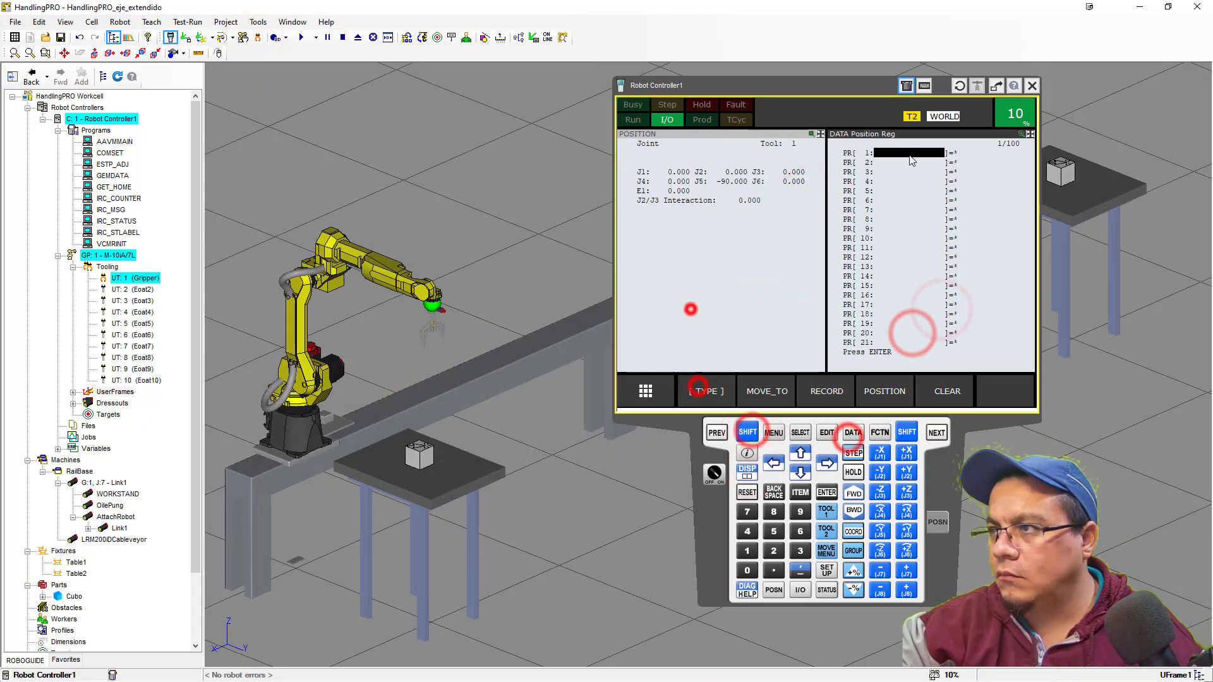
# Name position register PR[1] "Home 1", record the robot's current position in it, and check its position details.
pyautogui.click(888, 151)
pyautogui.write('Home 1')
pyautogui.press('Return')
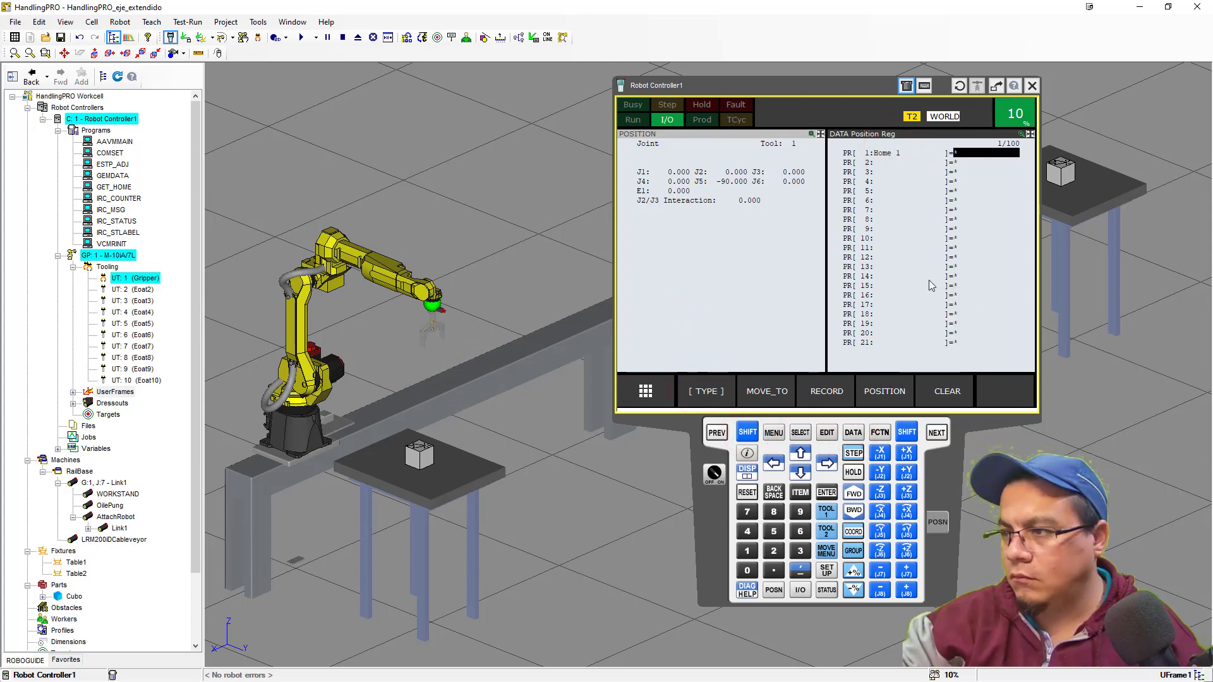
pyautogui.click(73, 392)
pyautogui.click(751, 426)
pyautogui.click(817, 396)
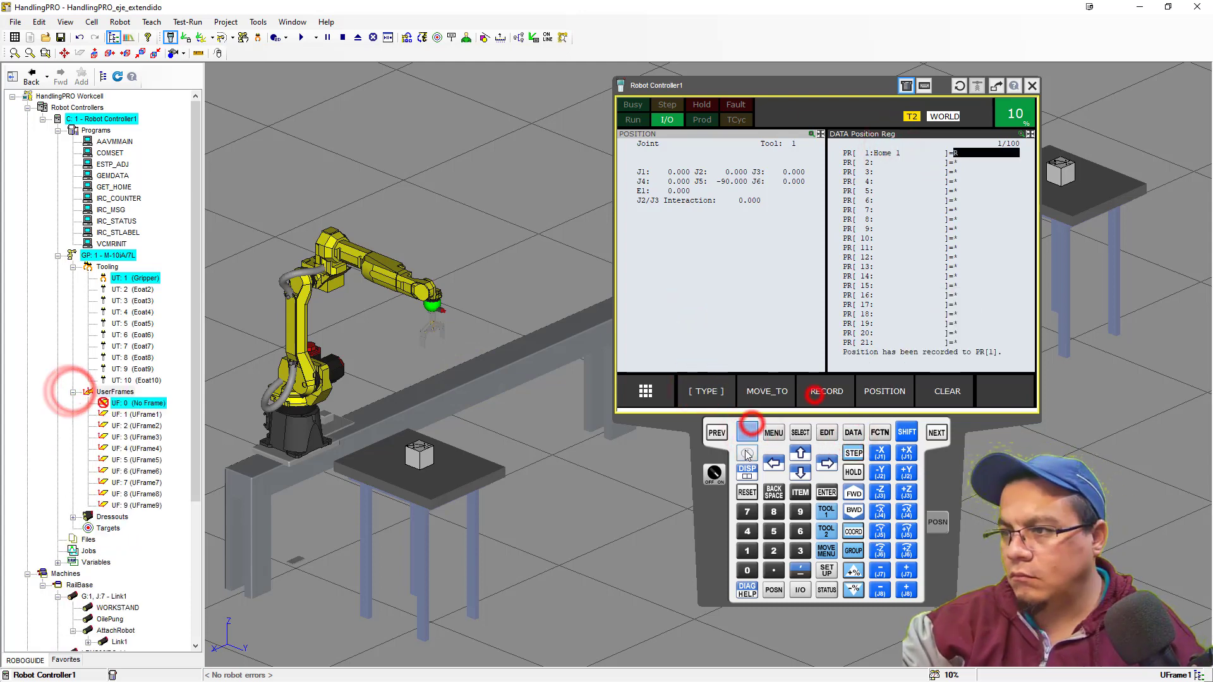
pyautogui.click(752, 432)
pyautogui.click(900, 391)
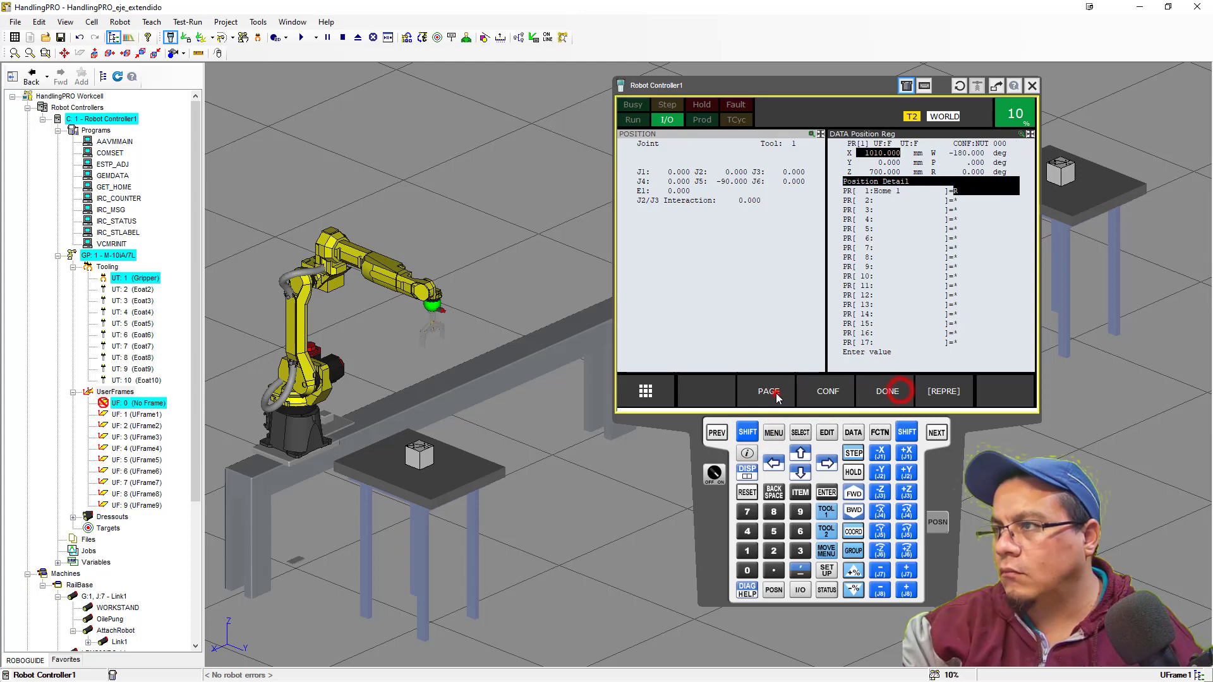
pyautogui.click(771, 391)
# Create a TP program named TEST_EJE.
pyautogui.click(745, 306)
pyautogui.rightClick(94, 131)
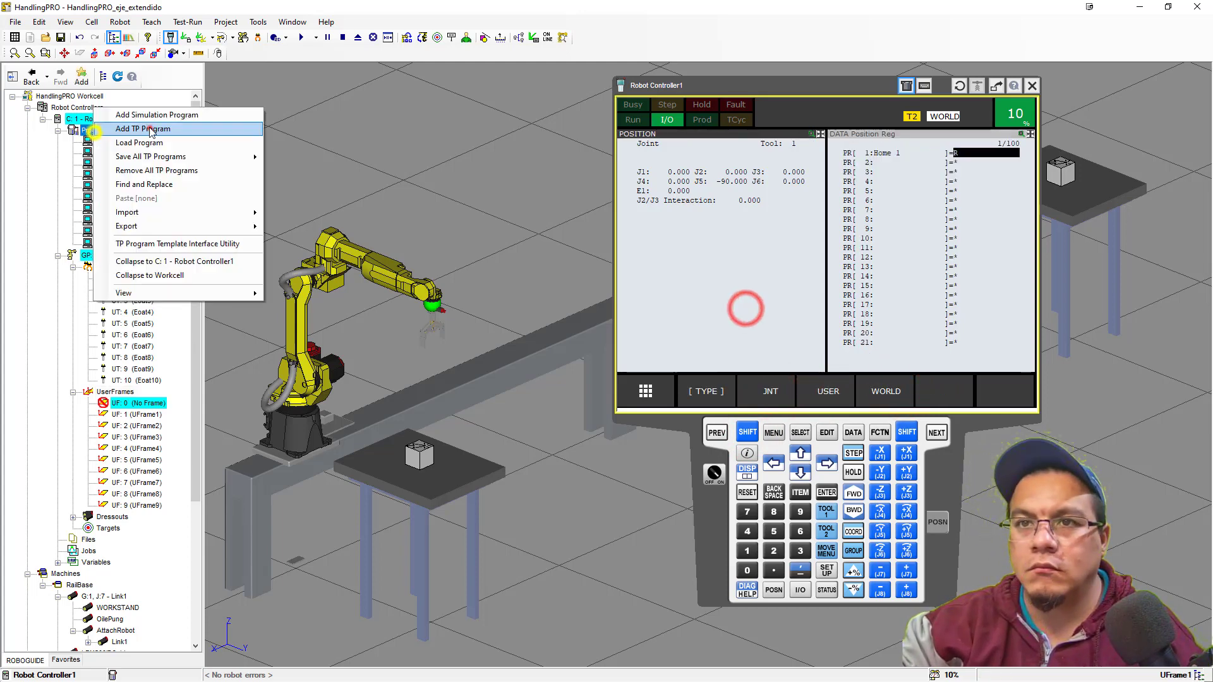
pyautogui.click(150, 127)
pyautogui.click(547, 376)
pyautogui.write('PRO')
pyautogui.press('BackSpace')
pyautogui.press('BackSpace')
pyautogui.press('BackSpace')
pyautogui.write('TEST_EJE')
pyautogui.press('Return')
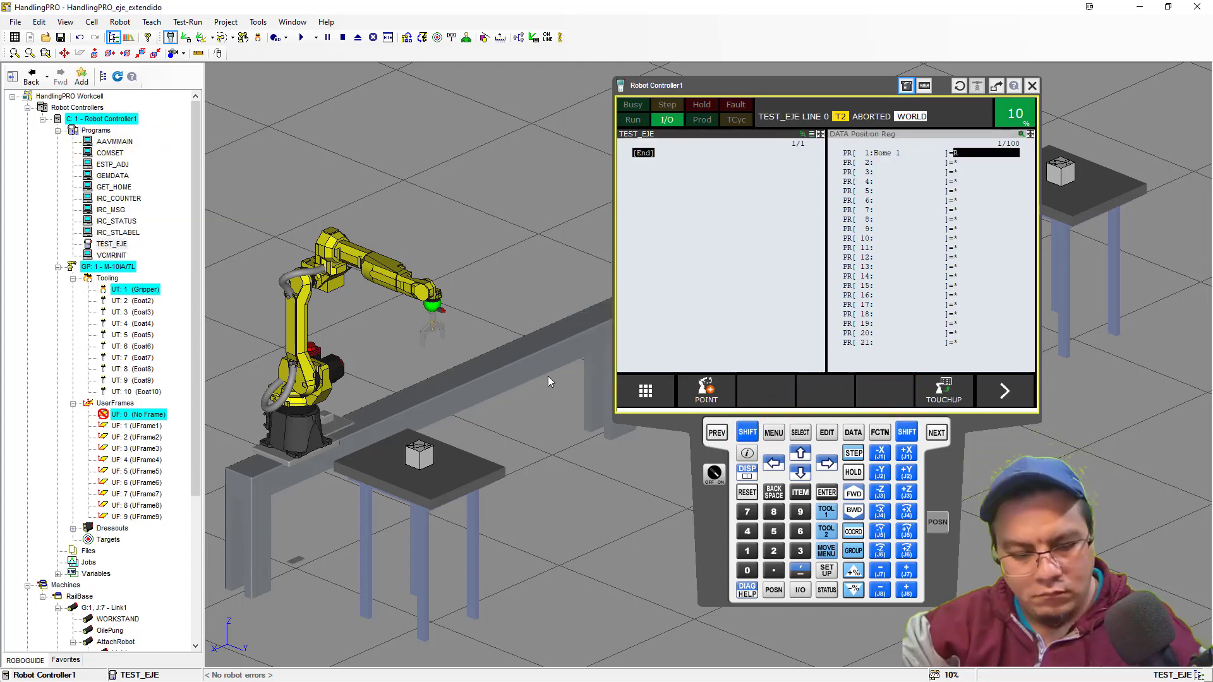
# Insert 20 blank lines into the TEST_EJE program.
pyautogui.click(956, 399)
pyautogui.click(848, 195)
pyautogui.write('20')
pyautogui.press('Return')
# Add the remark "Ir a home" on line 1 of TEST_EJE.
pyautogui.click(1000, 387)
pyautogui.click(701, 401)
pyautogui.click(677, 298)
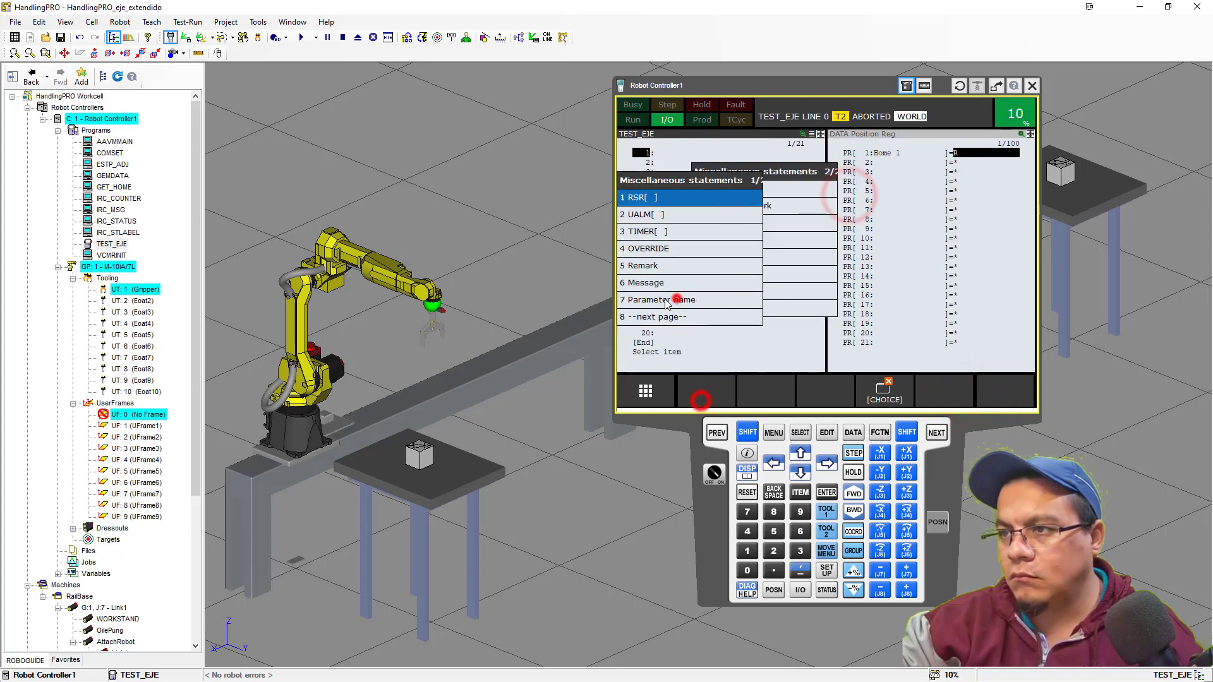
pyautogui.click(667, 265)
pyautogui.write('Ir a home')
pyautogui.press('Return')
# Add a joint move at 100% FINE on line 2 and point it to position register PR[1].
pyautogui.click(1004, 389)
pyautogui.click(720, 391)
pyautogui.click(651, 192)
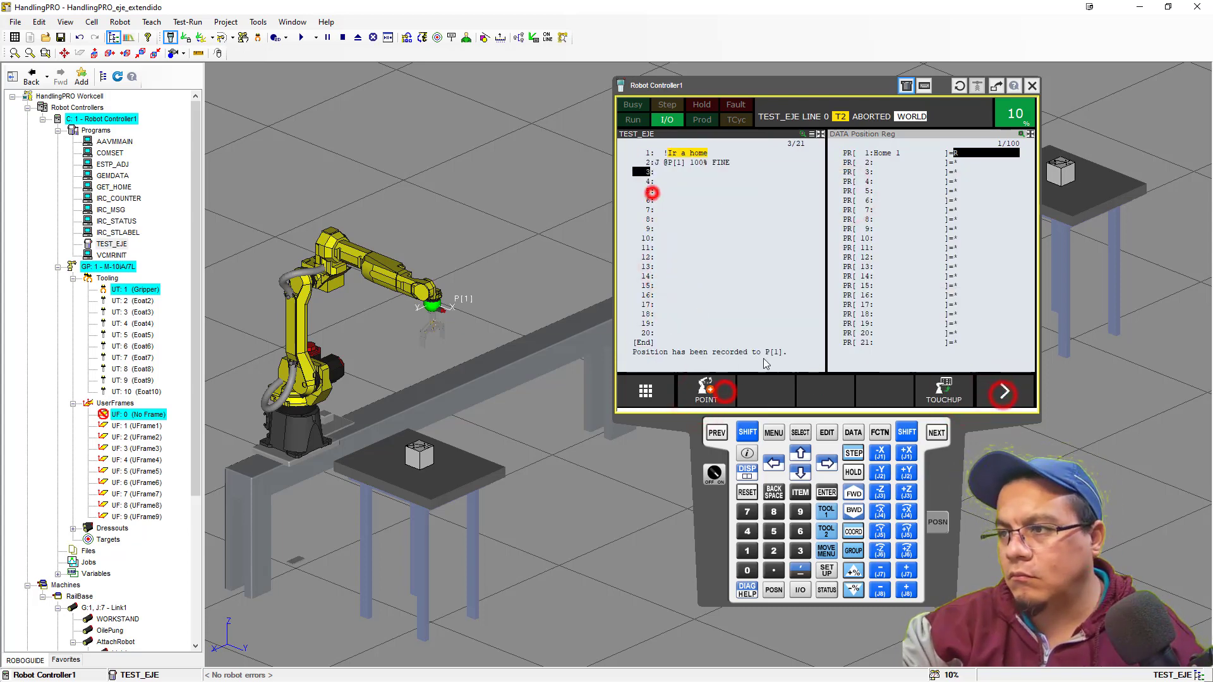
pyautogui.click(893, 387)
pyautogui.click(644, 212)
pyautogui.write('1')
pyautogui.press('Return')
# Add the remark "Tomar pieza" on line 4 of TEST_EJE.
pyautogui.press('Down')
pyautogui.press('Down')
pyautogui.click(991, 389)
pyautogui.click(725, 398)
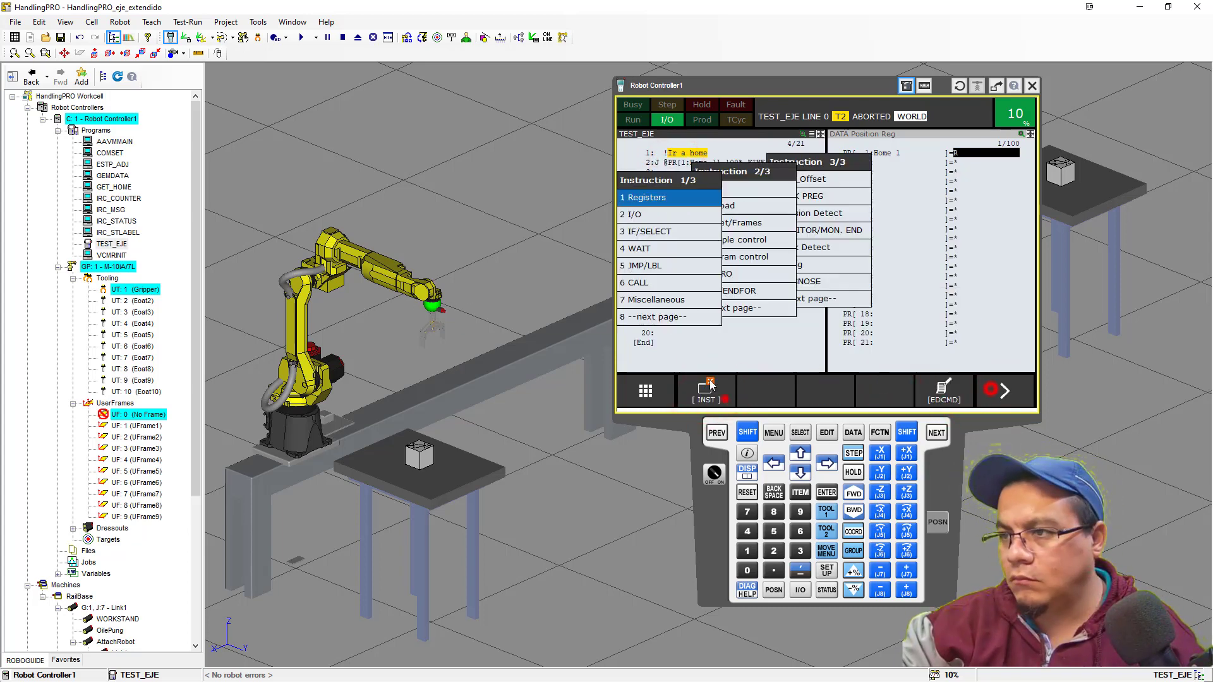
pyautogui.click(670, 299)
pyautogui.click(659, 264)
pyautogui.write('Tomar pieza')
pyautogui.press('Return')
# Move the robot's gripper to the Cubo part on Table1 with the Move To part function.
pyautogui.click(424, 459)
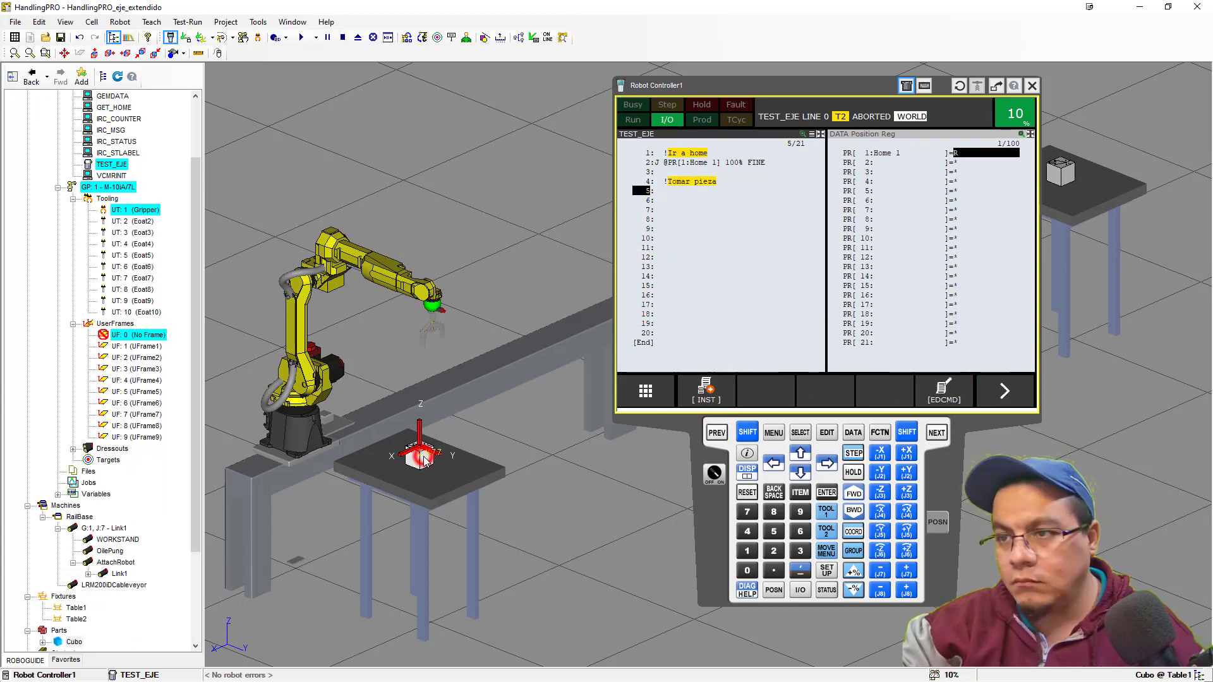
pyautogui.click(422, 37)
pyautogui.click(274, 496)
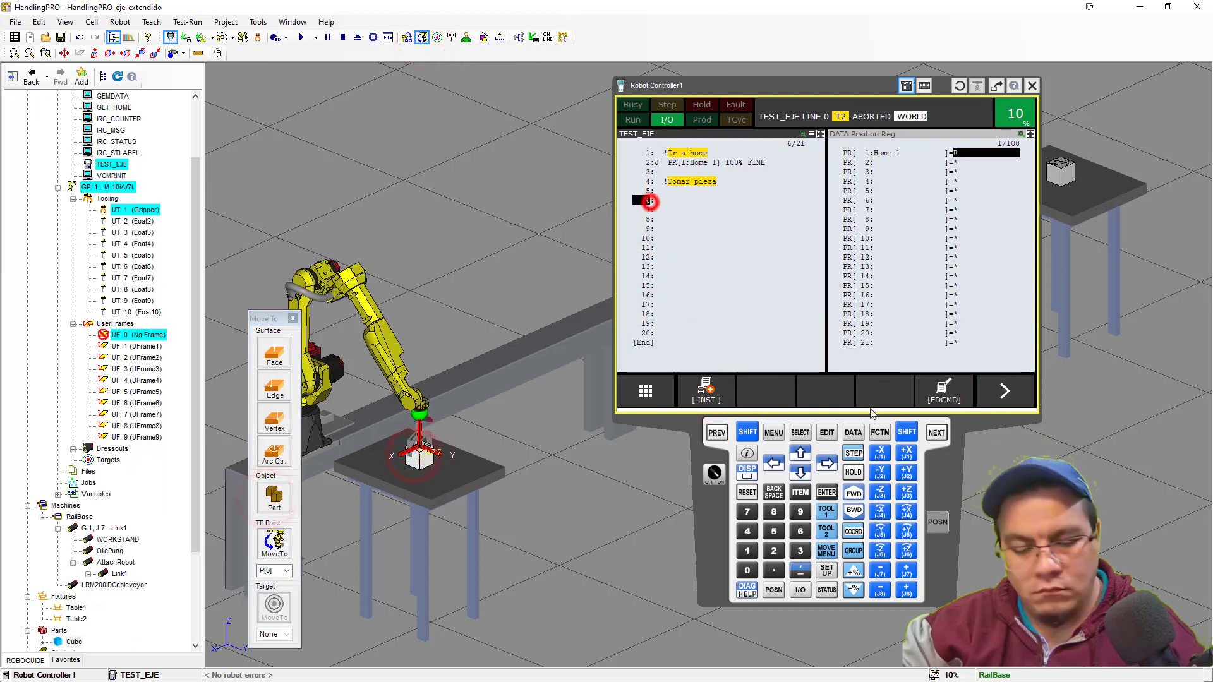
# Record a linear move at 100 mm/sec FINE on line 6 of TEST_EJE at the Table1 cube.
pyautogui.click(996, 382)
pyautogui.click(703, 392)
pyautogui.click(684, 230)
pyautogui.click(648, 191)
# Send the M-10iA/7L to its zero pose by setting joints J1 to J6 to 0 deg.
pyautogui.scroll(4, 401, 435)
pyautogui.click(433, 430)
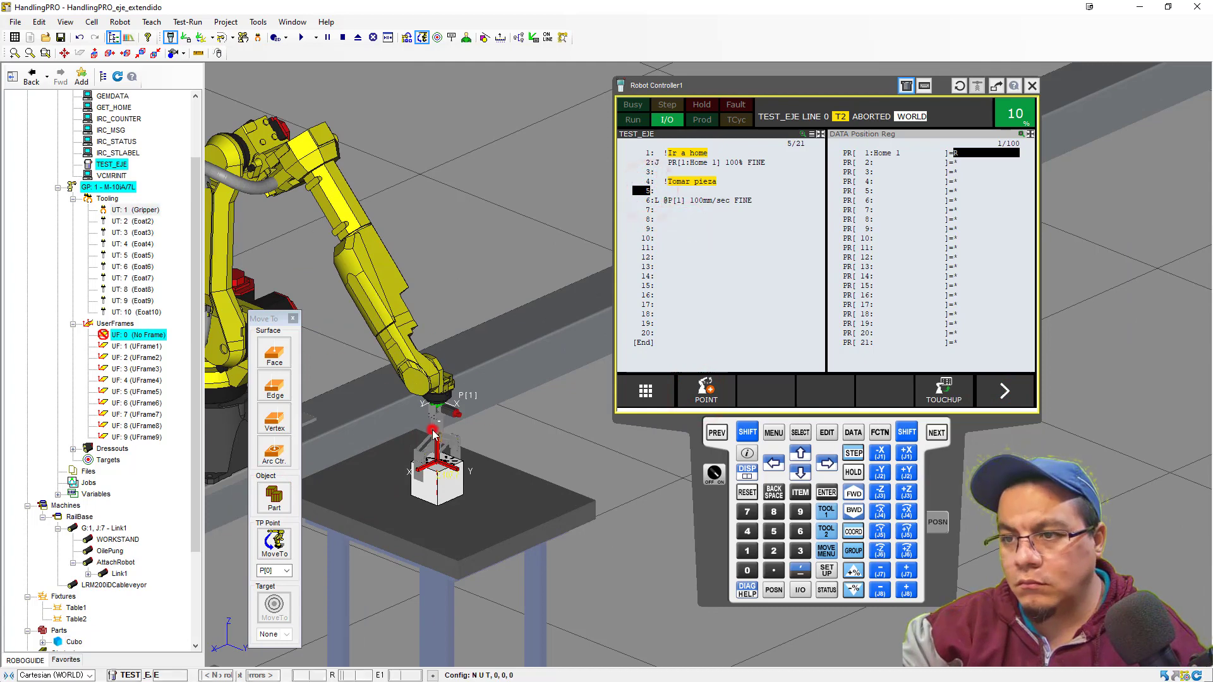
pyautogui.click(939, 529)
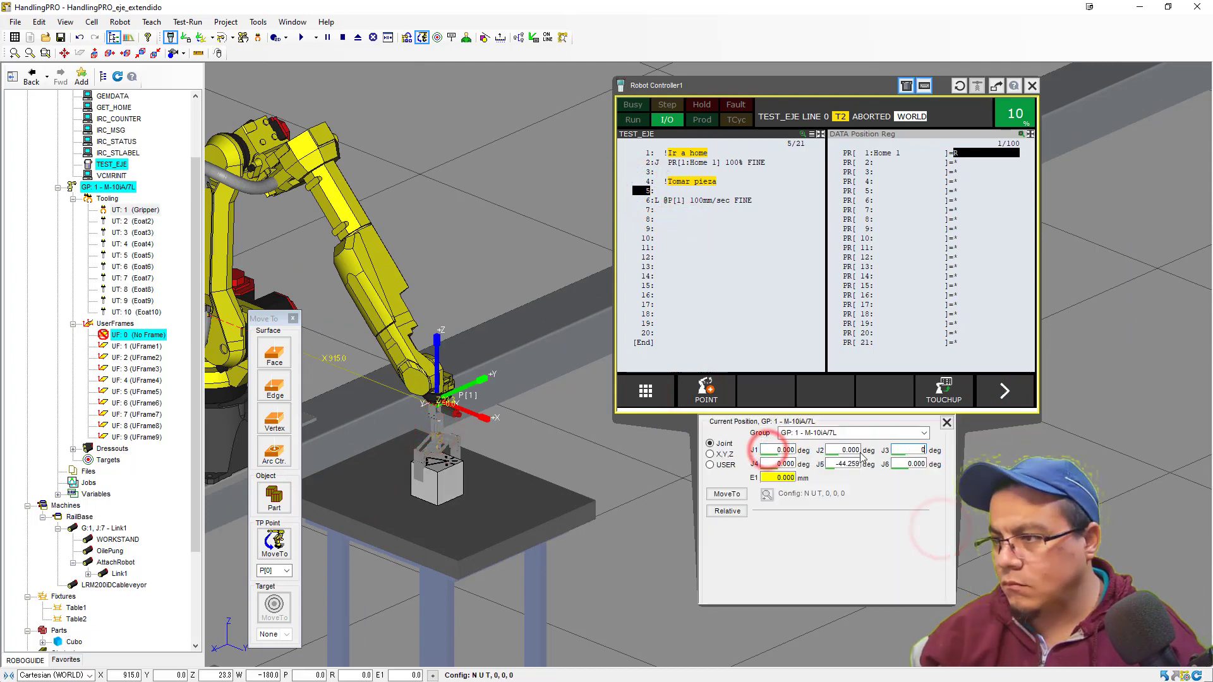
pyautogui.press('Tab')
pyautogui.write('0')
pyautogui.press('Tab')
pyautogui.write('0')
pyautogui.press('Return')
# Enable tool frame editing for the Gripper, move the triad to the jaws, and apply a Z offset of 218 mm.
pyautogui.doubleClick(539, 184)
pyautogui.click(640, 324)
pyautogui.click(654, 353)
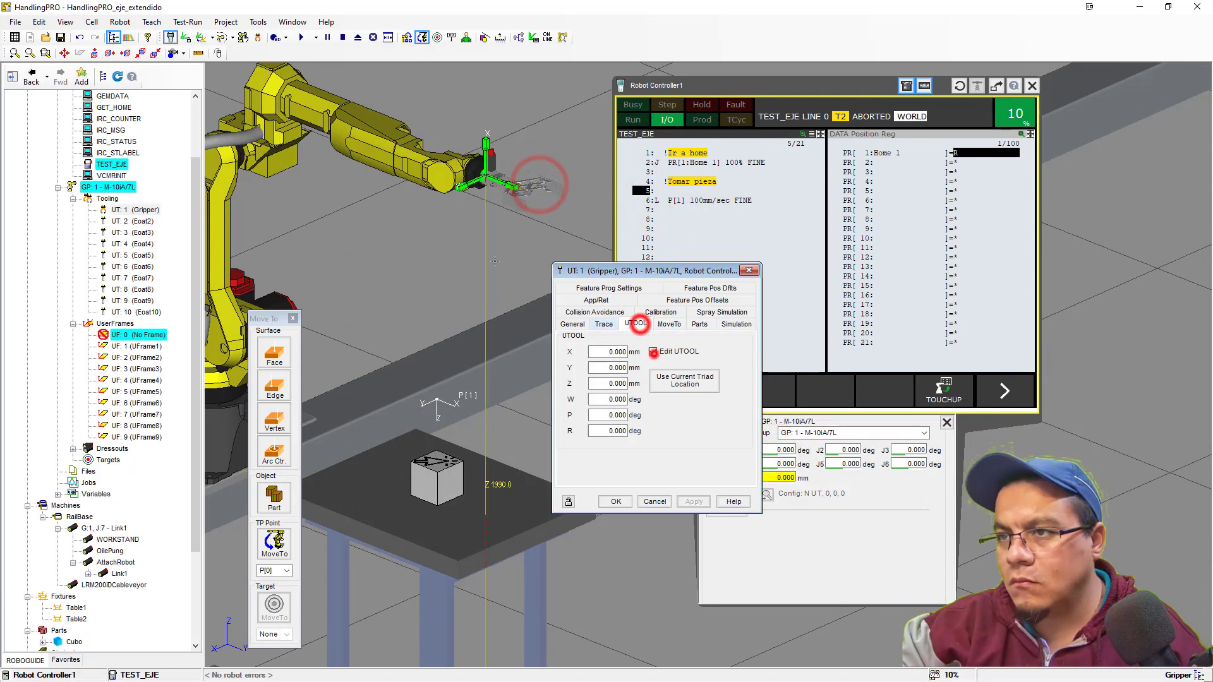
pyautogui.scroll(6, 514, 195)
pyautogui.click(530, 189)
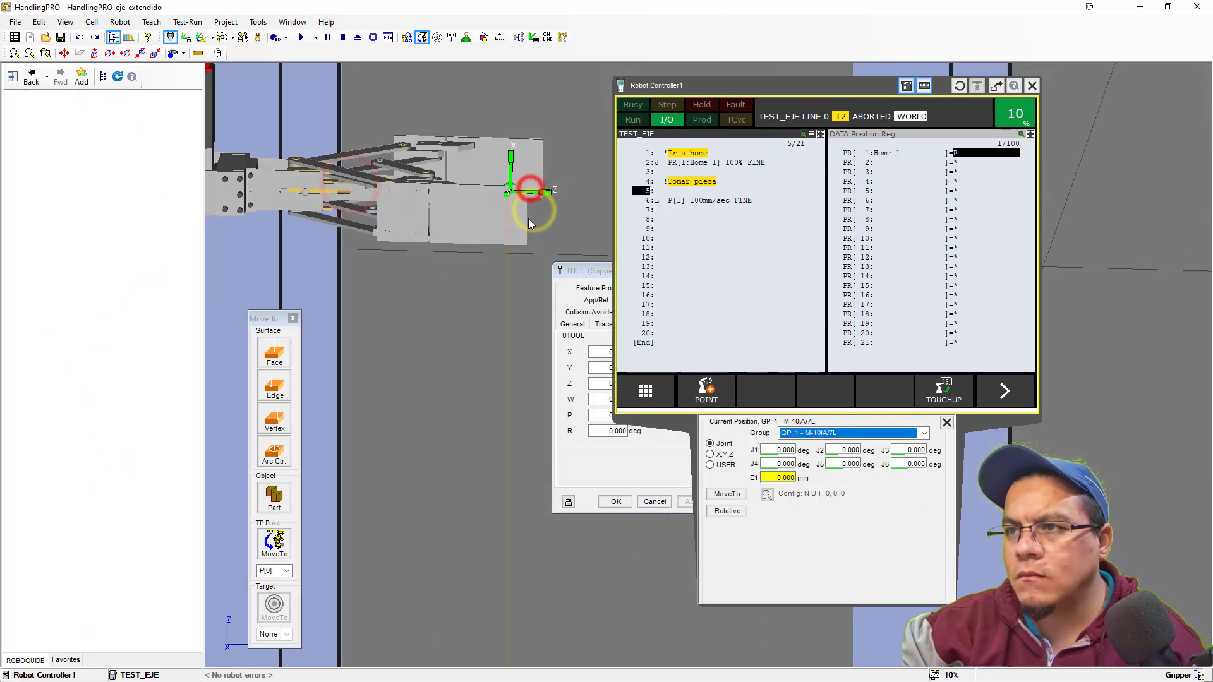
pyautogui.doubleClick(491, 228)
pyautogui.click(678, 392)
pyautogui.click(600, 434)
pyautogui.press('Return')
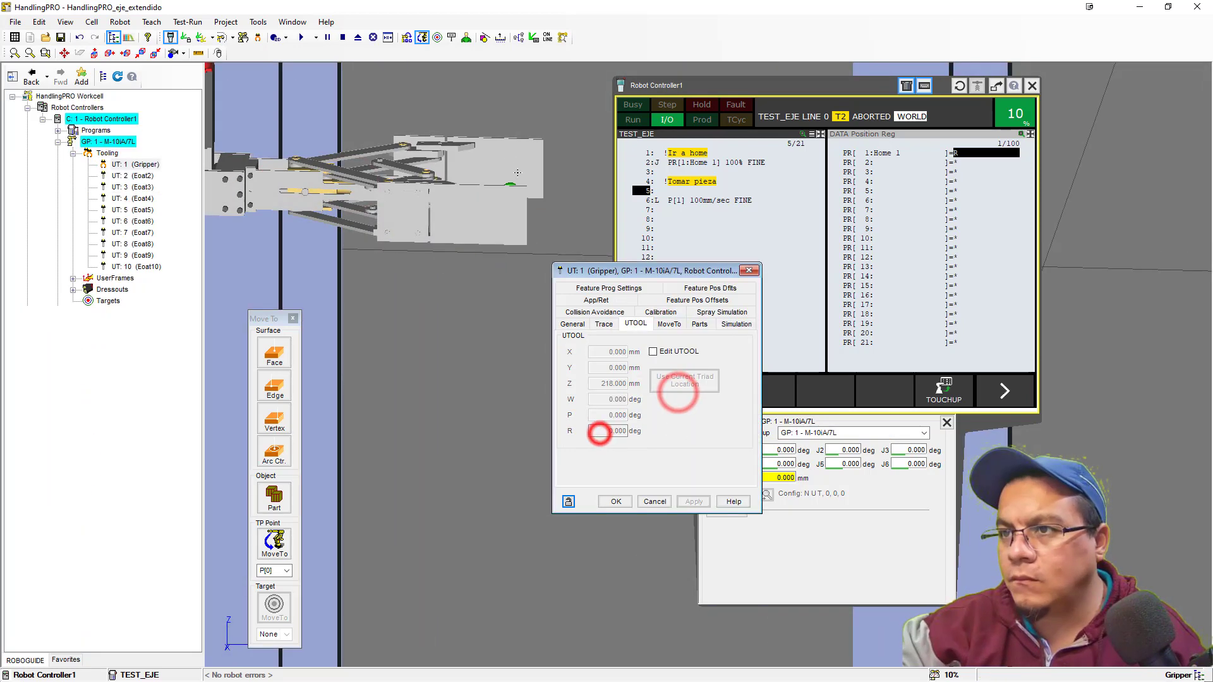
# Shift the Gripper's tool frame to the jaw tips at Z 233.224 mm using the current triad location, and apply it.
pyautogui.click(651, 350)
pyautogui.moveTo(525, 188); pyautogui.dragTo(547, 188)
pyautogui.scroll(3, 533, 202)
pyautogui.moveTo(534, 212); pyautogui.dragTo(537, 195, button='right')
pyautogui.moveTo(538, 184); pyautogui.dragTo(543, 184)
pyautogui.moveTo(546, 200); pyautogui.dragTo(553, 215, button='right')
pyautogui.click(677, 385)
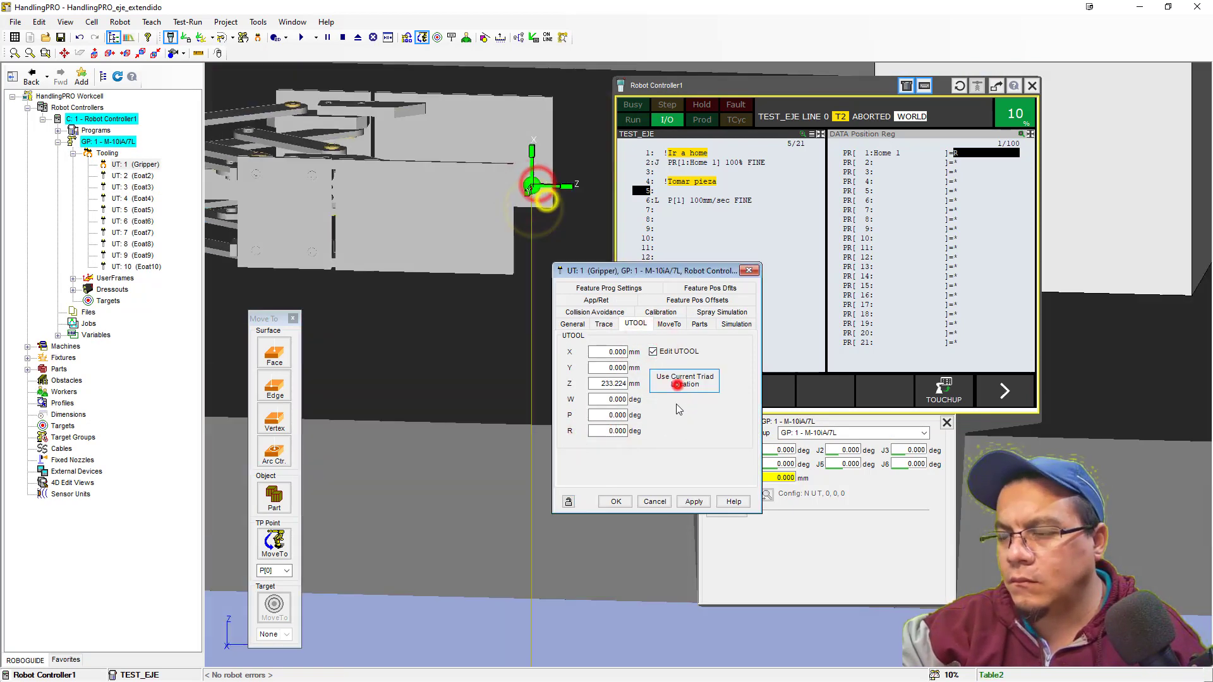
pyautogui.click(696, 501)
pyautogui.click(619, 501)
# Set joint J5 of the M-10iA/7L to -90 deg so the gripper points down.
pyautogui.click(945, 424)
pyautogui.scroll(-10, 514, 424)
pyautogui.moveTo(515, 422); pyautogui.dragTo(487, 395, button='right')
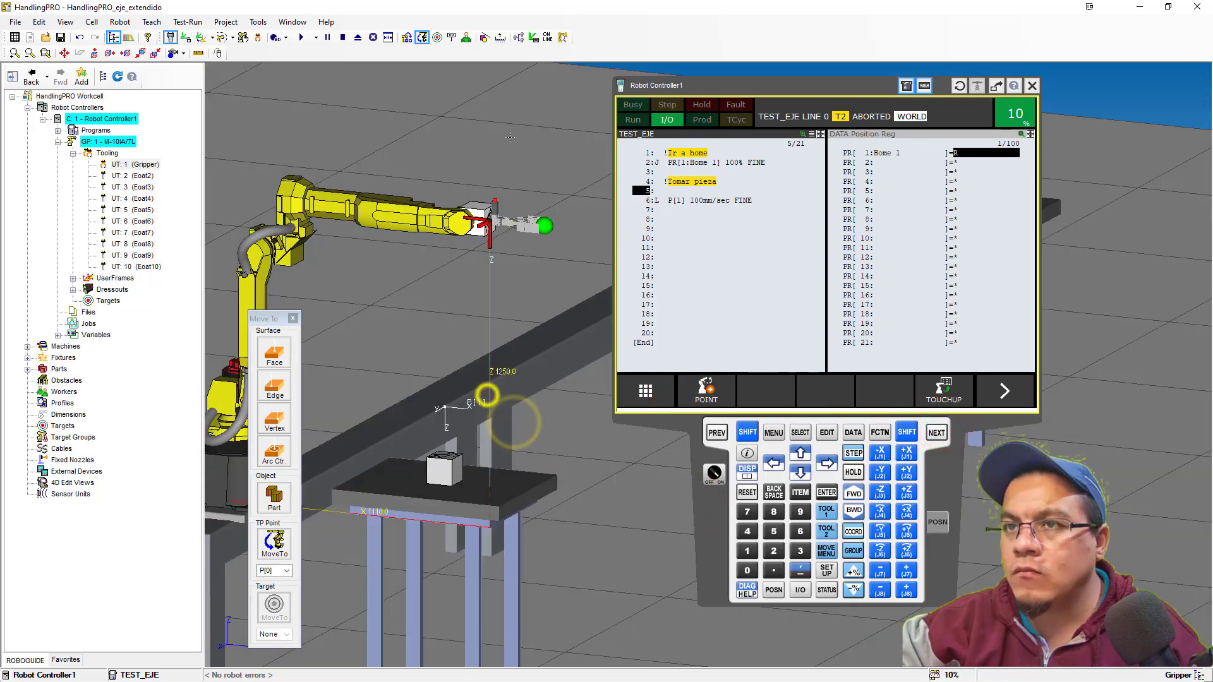
pyautogui.click(258, 37)
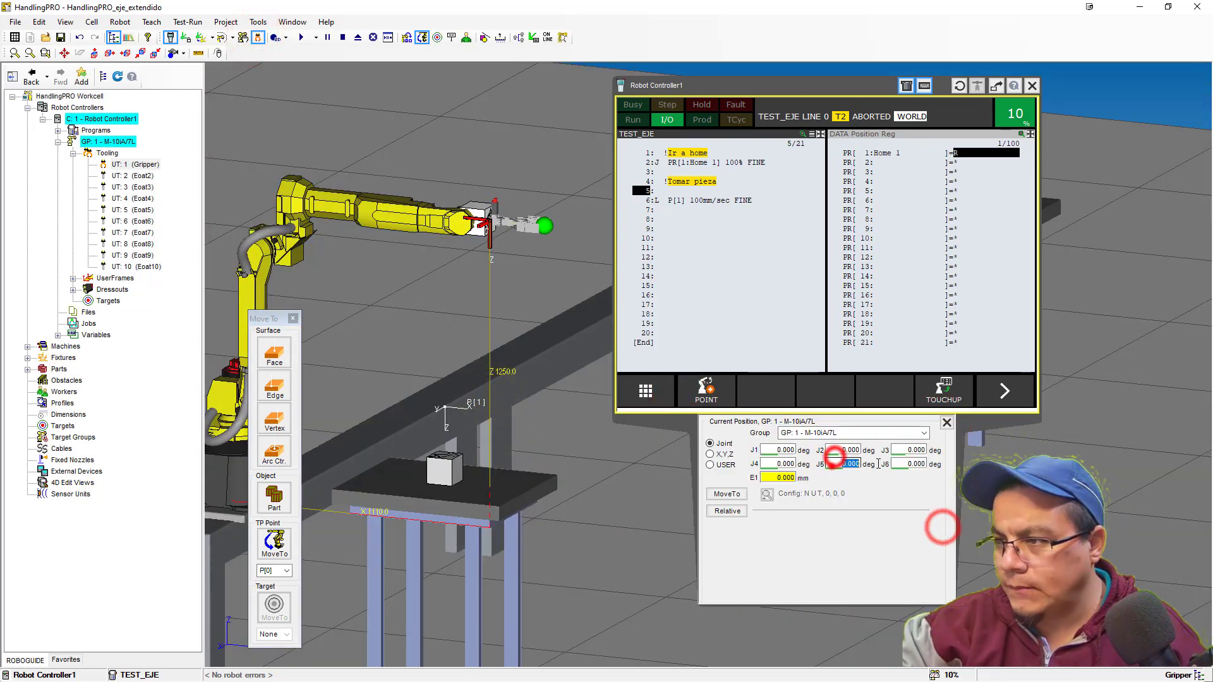
pyautogui.write('-90')
pyautogui.press('Return')
# Enable editing of the Cubo part offset in the Gripper properties and set its W rotation to -90 deg.
pyautogui.scroll(5, 464, 303)
pyautogui.doubleClick(466, 306)
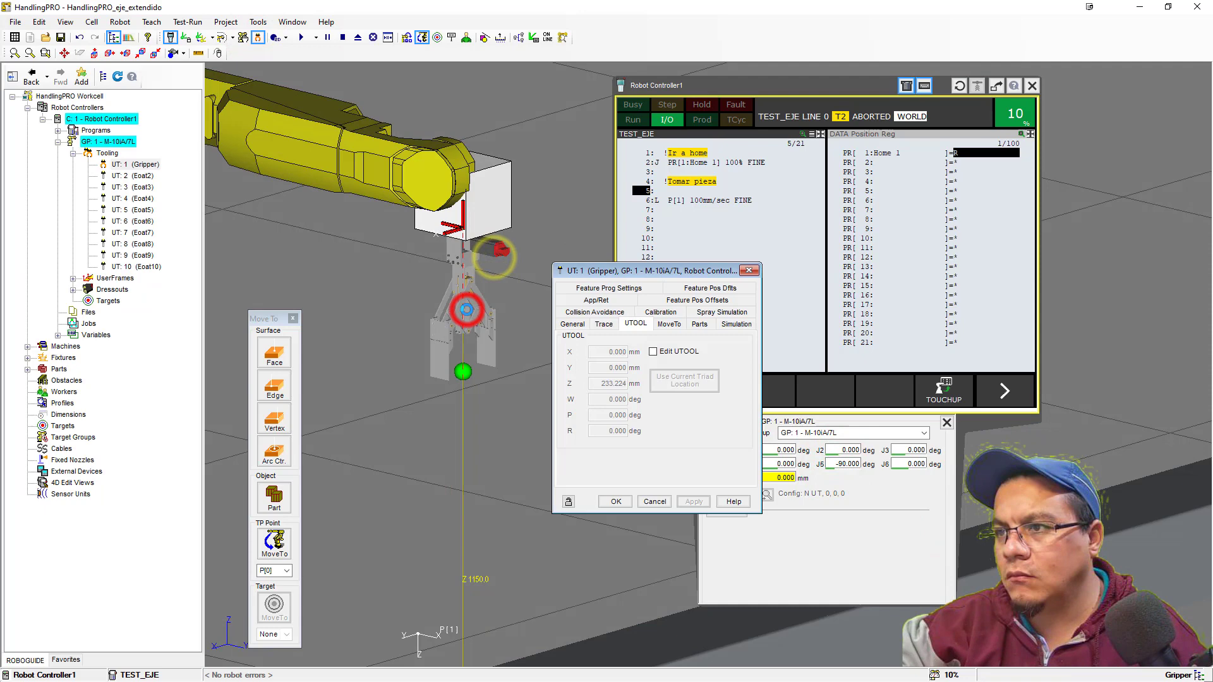
pyautogui.click(697, 324)
pyautogui.click(676, 418)
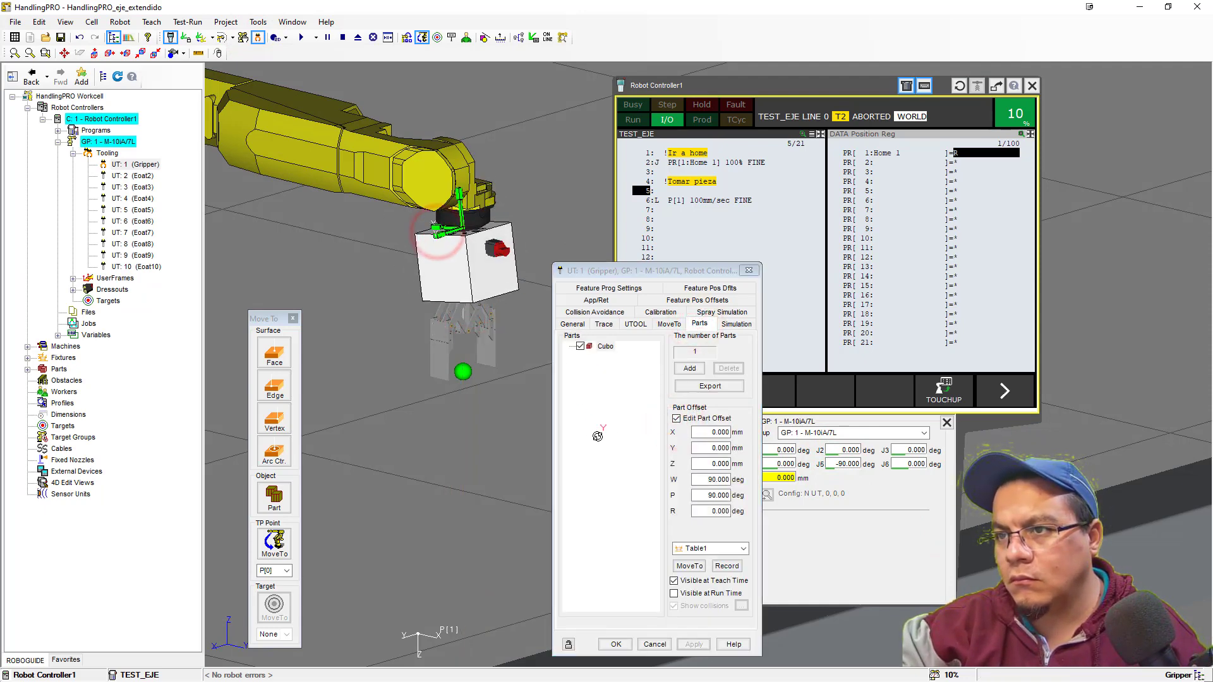
pyautogui.doubleClick(698, 496)
pyautogui.write('-9')
pyautogui.write('0')
pyautogui.press('Return')
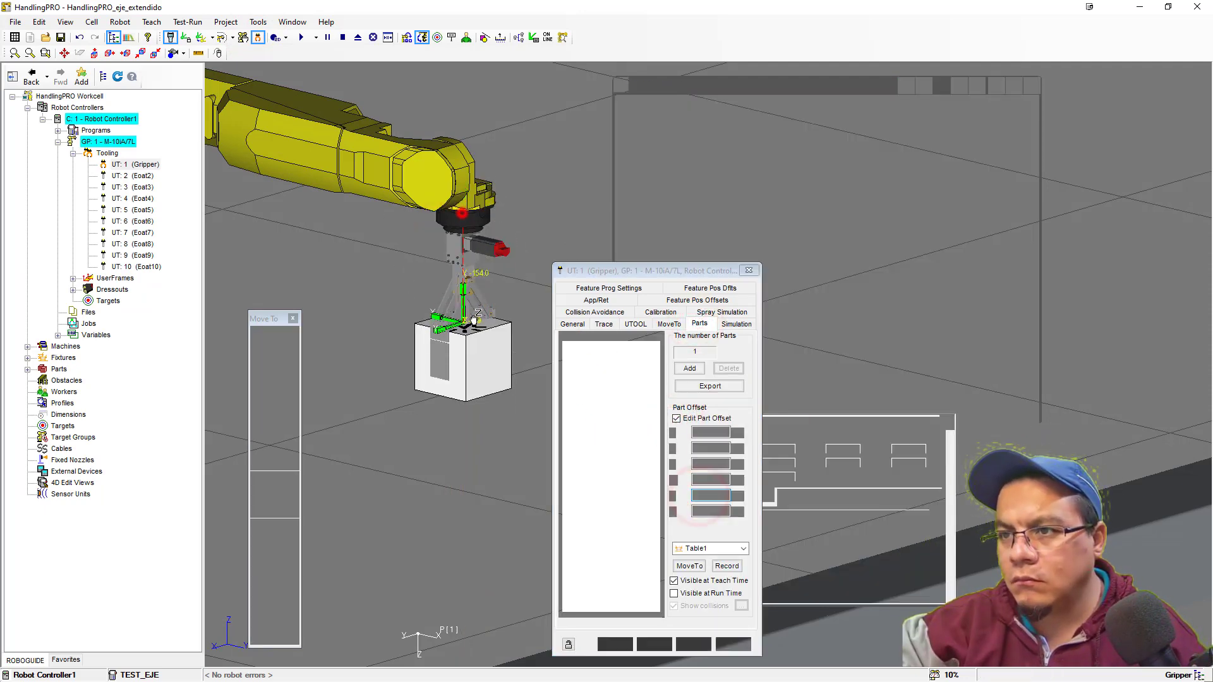
# Shift the Cubo offset to about -198 mm in Y, set P to 0 deg, and apply the gripper settings.
pyautogui.moveTo(476, 404); pyautogui.dragTo(436, 455, button='right')
pyautogui.keyDown('shift'); pyautogui.moveTo(475, 316); pyautogui.dragTo(477, 318); pyautogui.keyUp('shift')
pyautogui.doubleClick(712, 495)
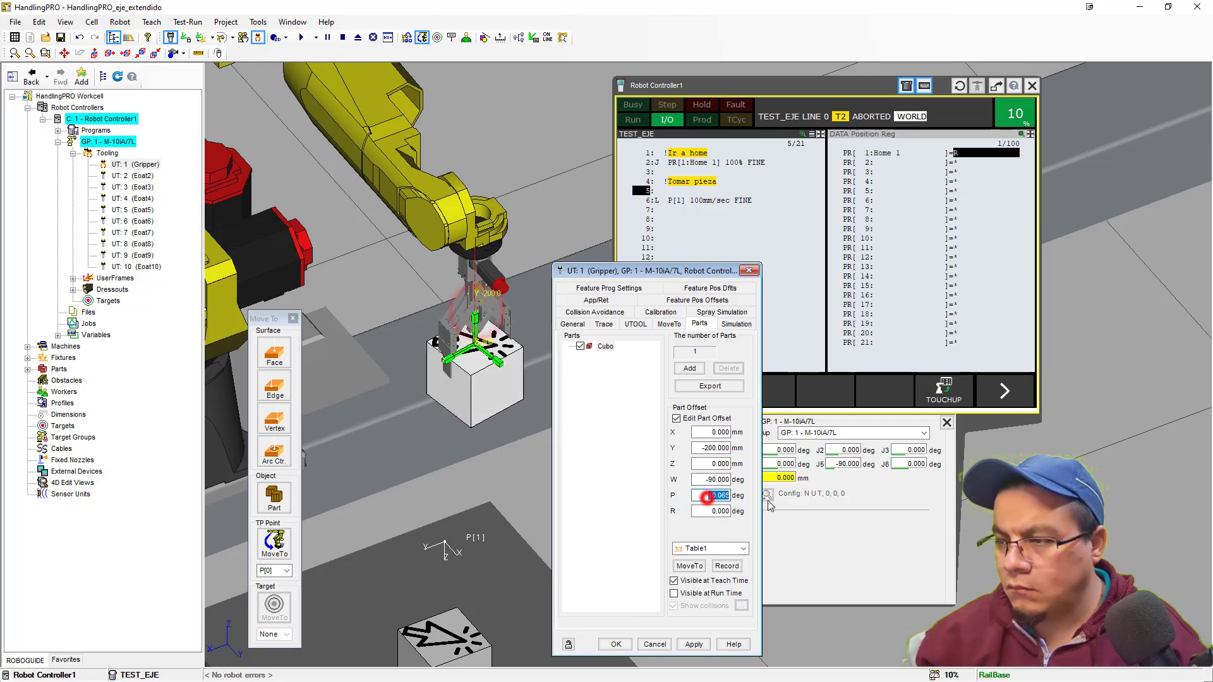
pyautogui.write('0')
pyautogui.press('Return')
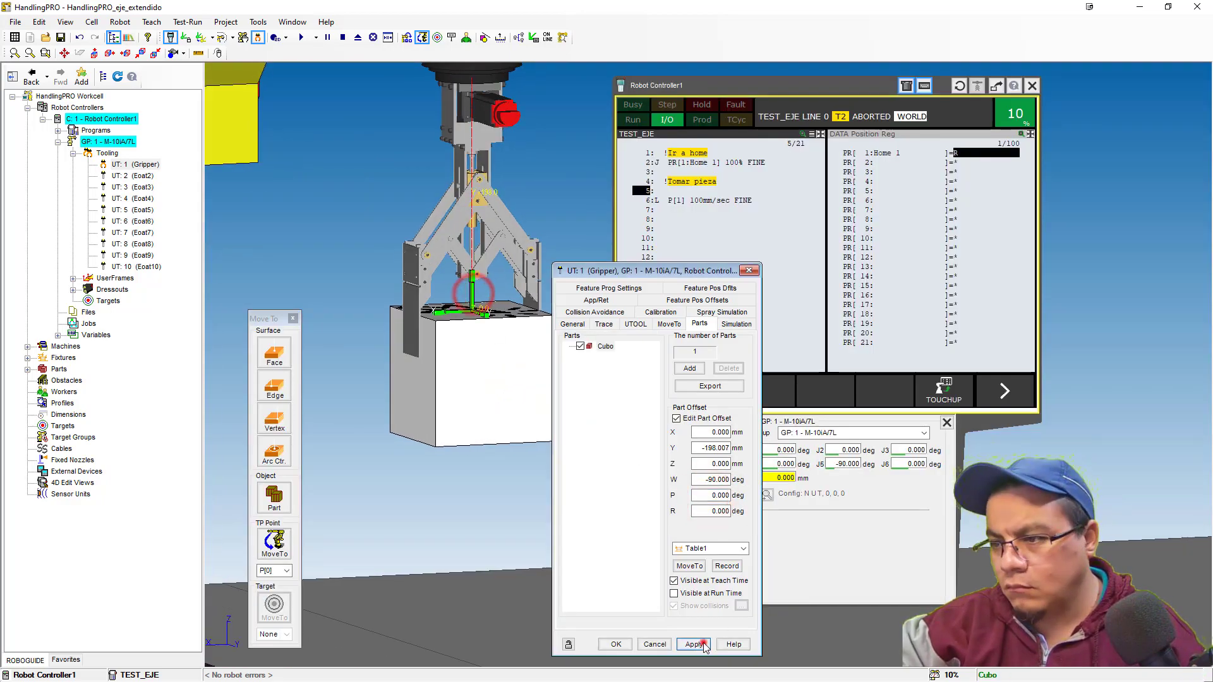
pyautogui.click(694, 645)
pyautogui.click(616, 645)
# Move the gripper to the Cubo on Table1 and touch up the P[1] position on line 6.
pyautogui.click(640, 200)
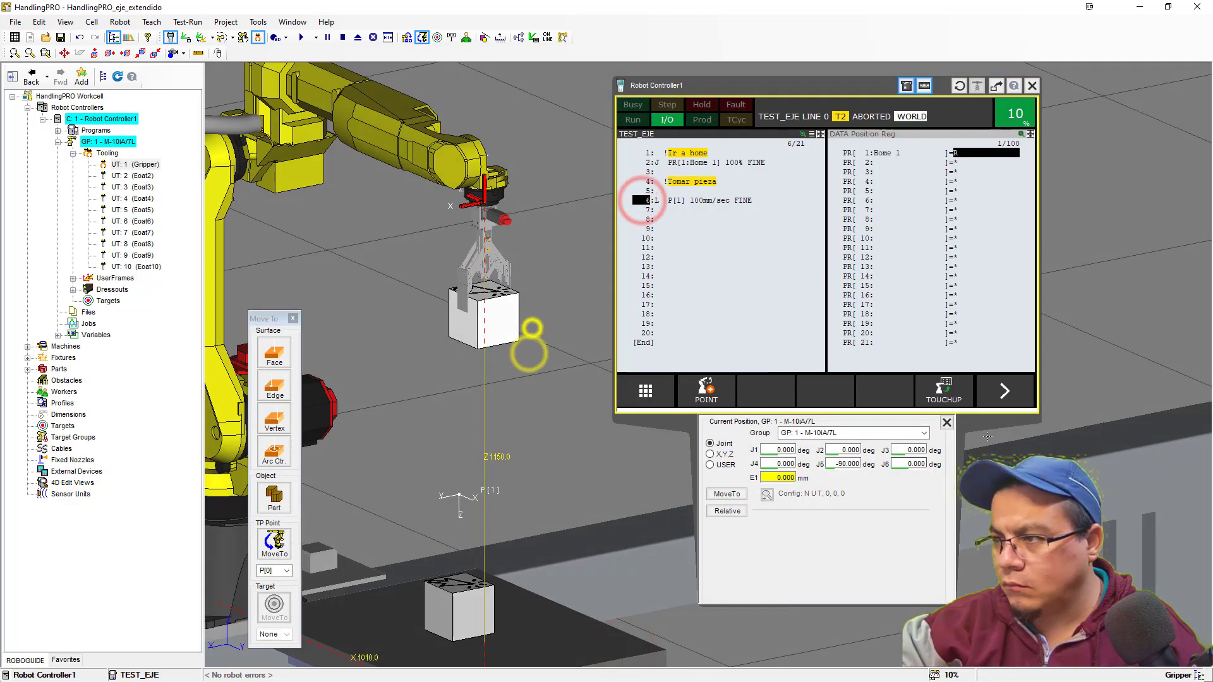
pyautogui.click(947, 422)
pyautogui.click(854, 536)
pyautogui.click(854, 536)
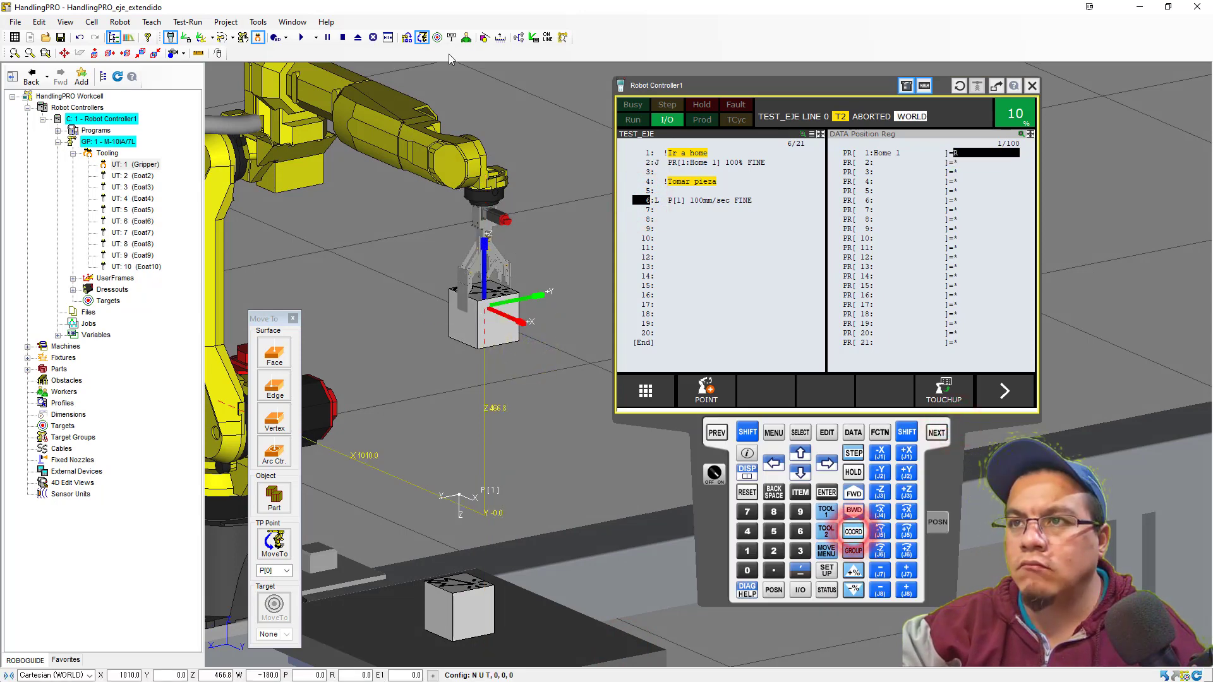
pyautogui.click(274, 499)
pyautogui.click(456, 611)
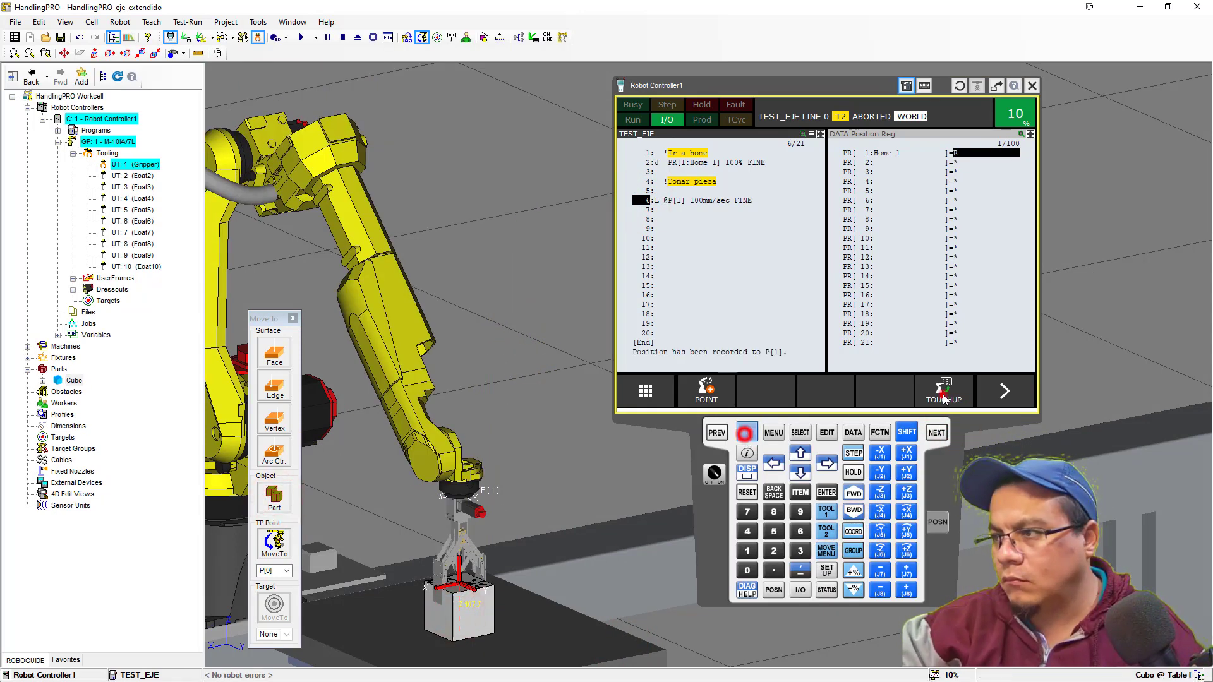
# Raise the gripper above the Table1 cube to about Z -80 mm and record a joint move at 5% FINE on line 5.
pyautogui.moveTo(460, 566); pyautogui.dragTo(460, 511)
pyautogui.click(644, 190)
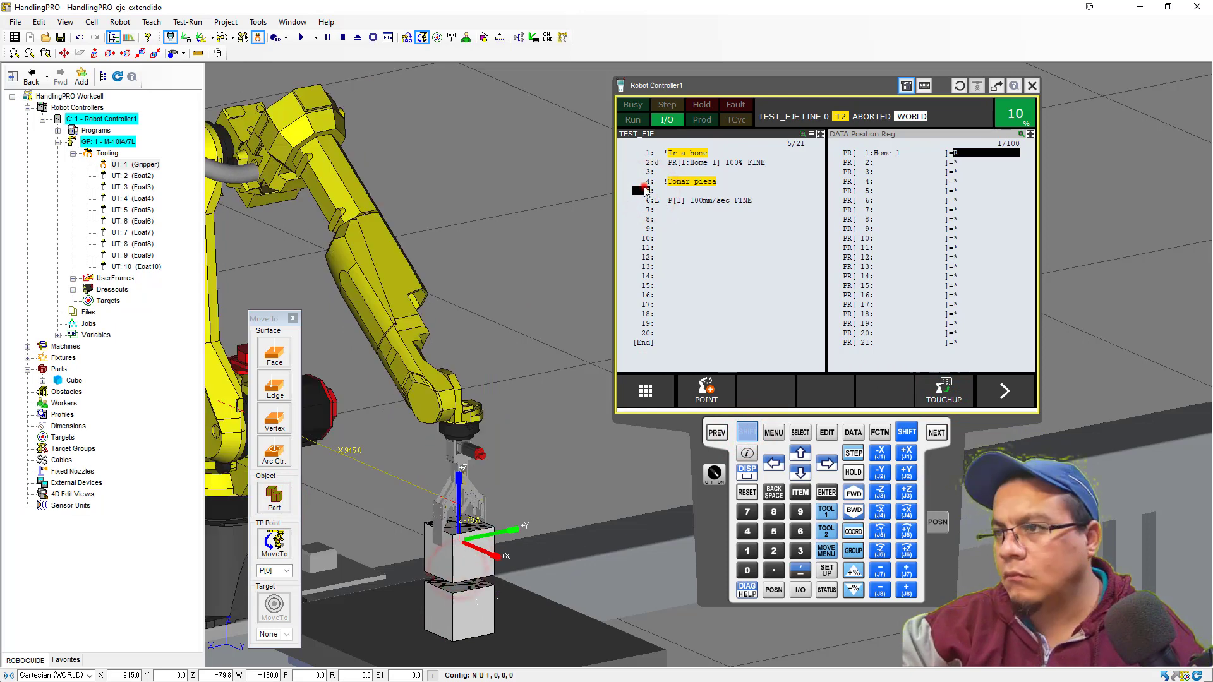
pyautogui.click(656, 192)
pyautogui.click(877, 393)
pyautogui.click(746, 435)
pyautogui.click(885, 391)
pyautogui.click(652, 198)
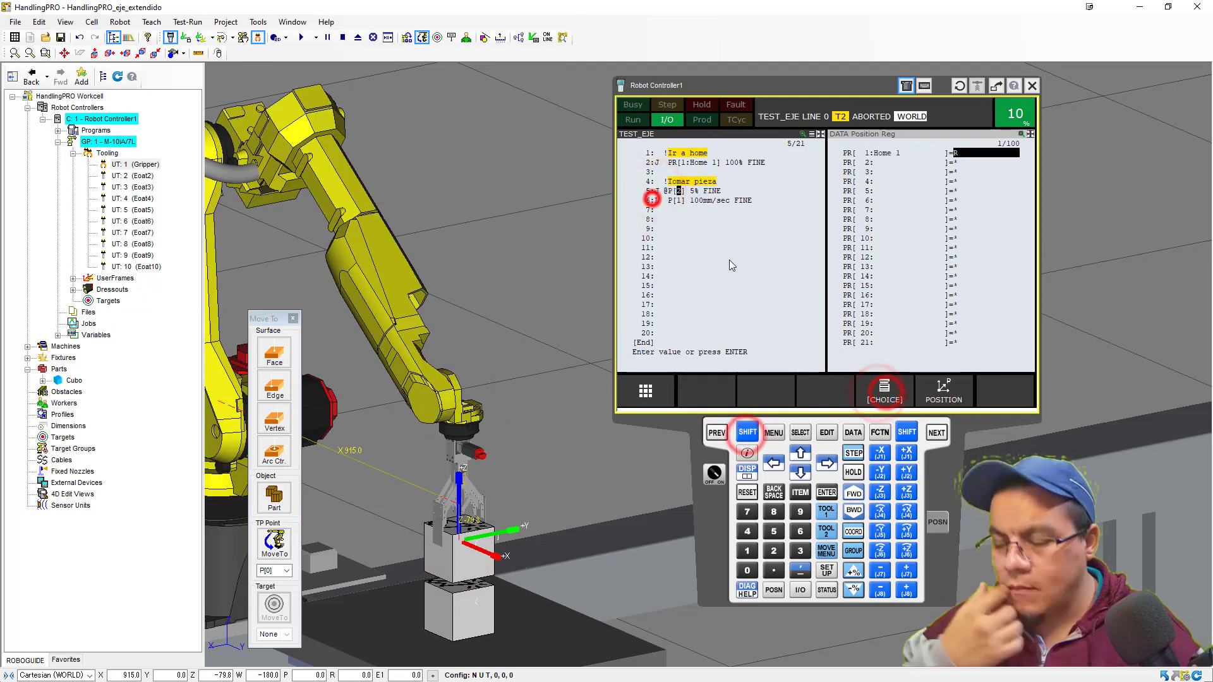
pyautogui.press('Down')
pyautogui.press('Down')
# Create a simulation program named SUB_tomar under the controller's programs.
pyautogui.click(58, 131)
pyautogui.rightClick(95, 132)
pyautogui.click(182, 118)
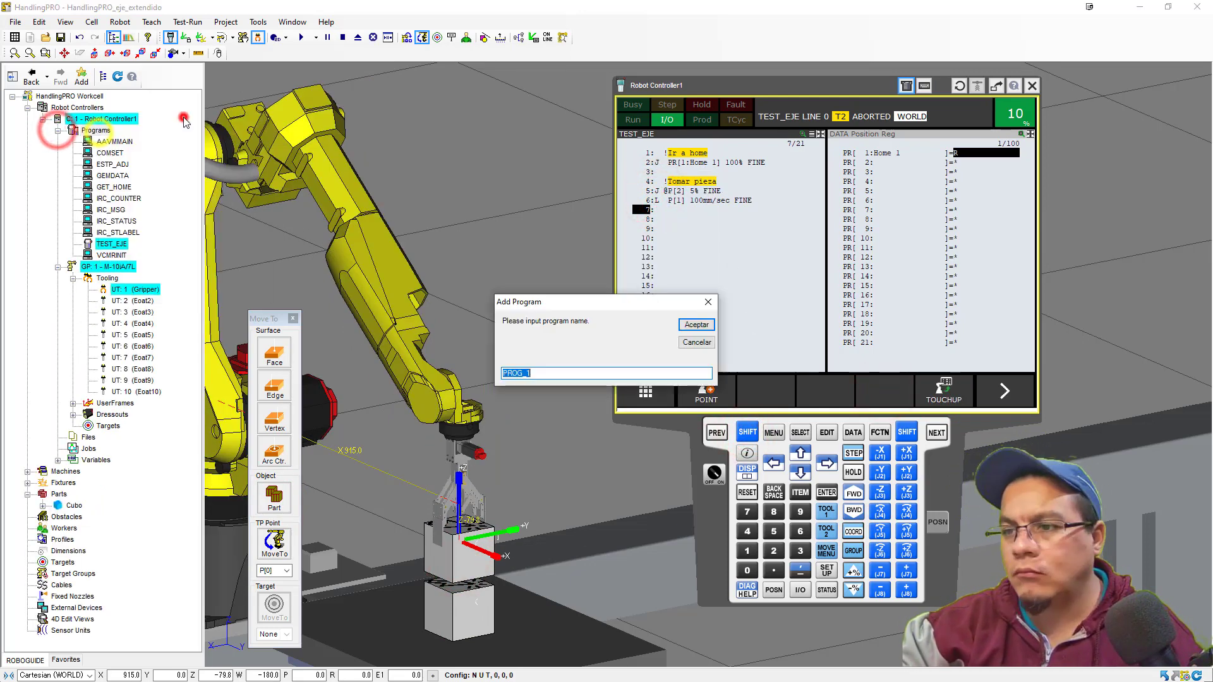
pyautogui.write('SUB_tomar')
pyautogui.press('Return')
# Add a Pickup instruction for the Cubo to SUB_tomar, choosing its source and tool, and close the editor.
pyautogui.click(1037, 103)
pyautogui.click(1068, 308)
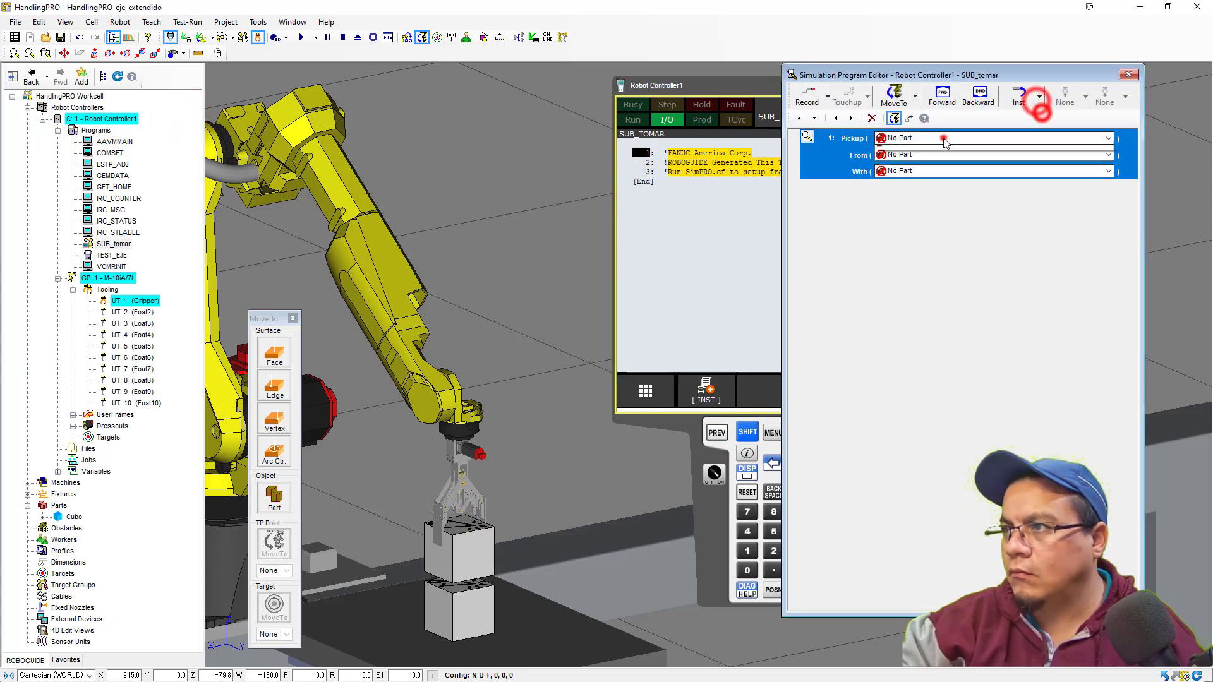
pyautogui.click(944, 138)
pyautogui.click(934, 153)
pyautogui.click(909, 158)
pyautogui.click(909, 174)
pyautogui.click(29, 493)
pyautogui.click(1129, 74)
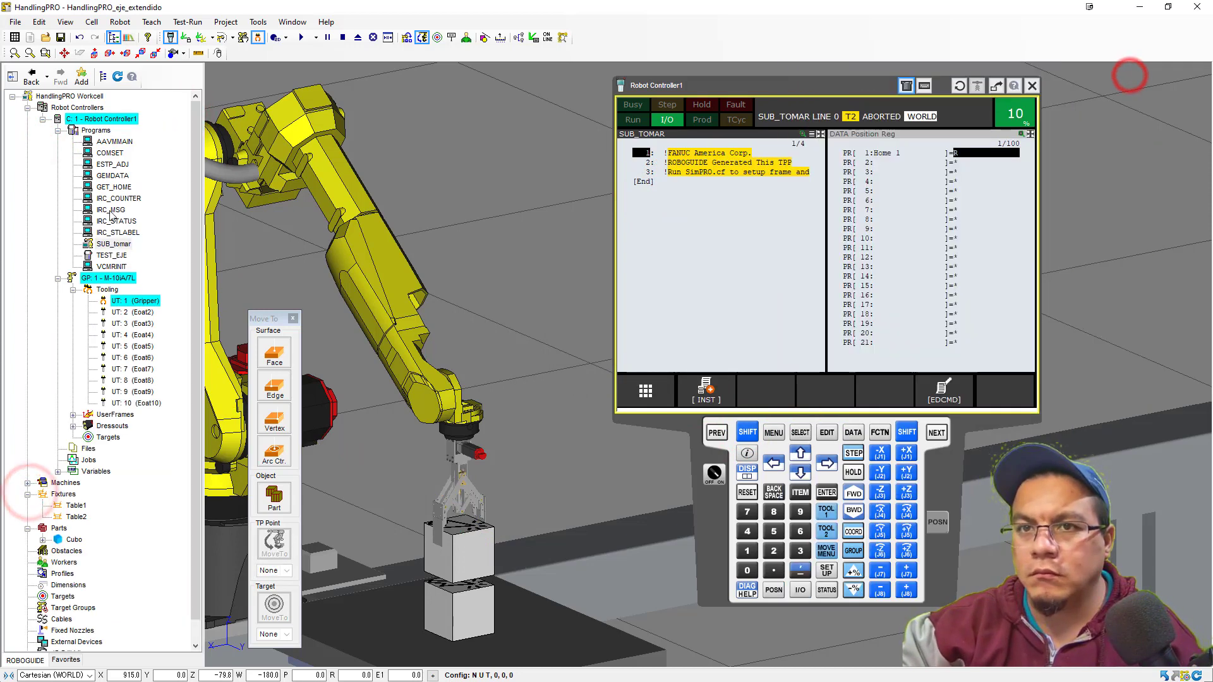
# Open TEST_EJE and insert a call to SUB_TOMAR on line 7.
pyautogui.doubleClick(112, 255)
pyautogui.click(649, 208)
pyautogui.click(705, 390)
pyautogui.click(663, 300)
pyautogui.click(705, 390)
pyautogui.click(670, 287)
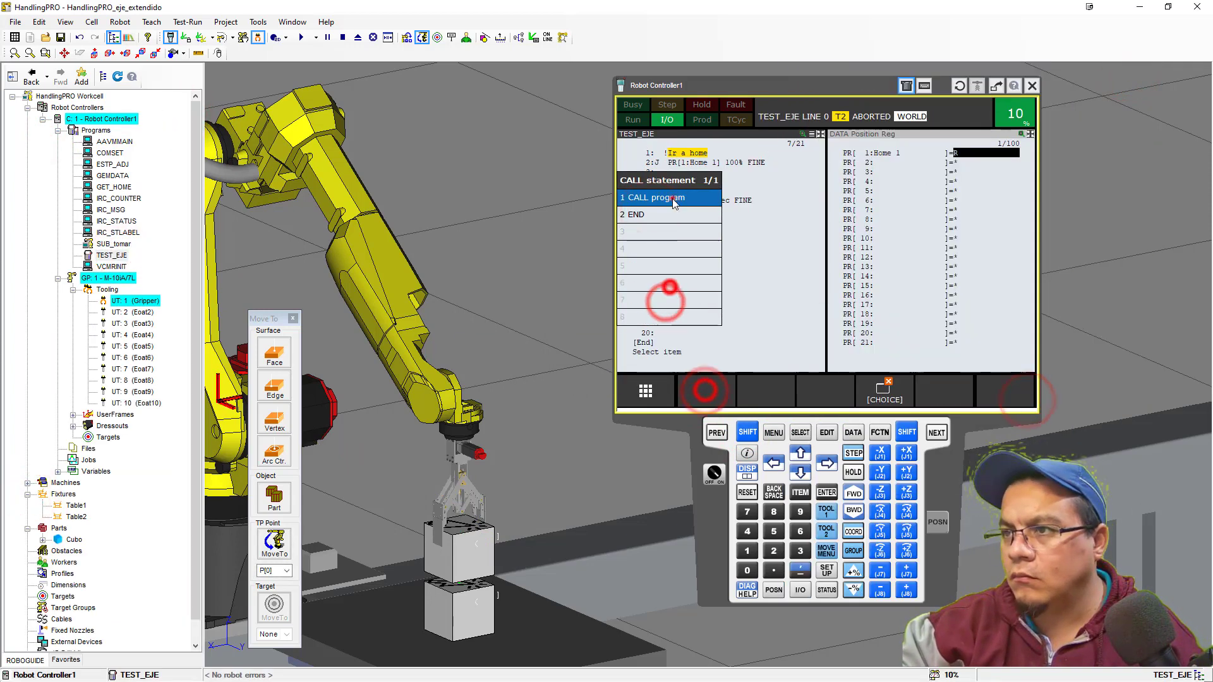
pyautogui.click(673, 197)
pyautogui.click(699, 169)
# Record a linear move at 100 mm/sec FINE on line 8 at the position above the cube.
pyautogui.click(646, 221)
pyautogui.click(1005, 386)
pyautogui.click(706, 389)
pyautogui.click(660, 231)
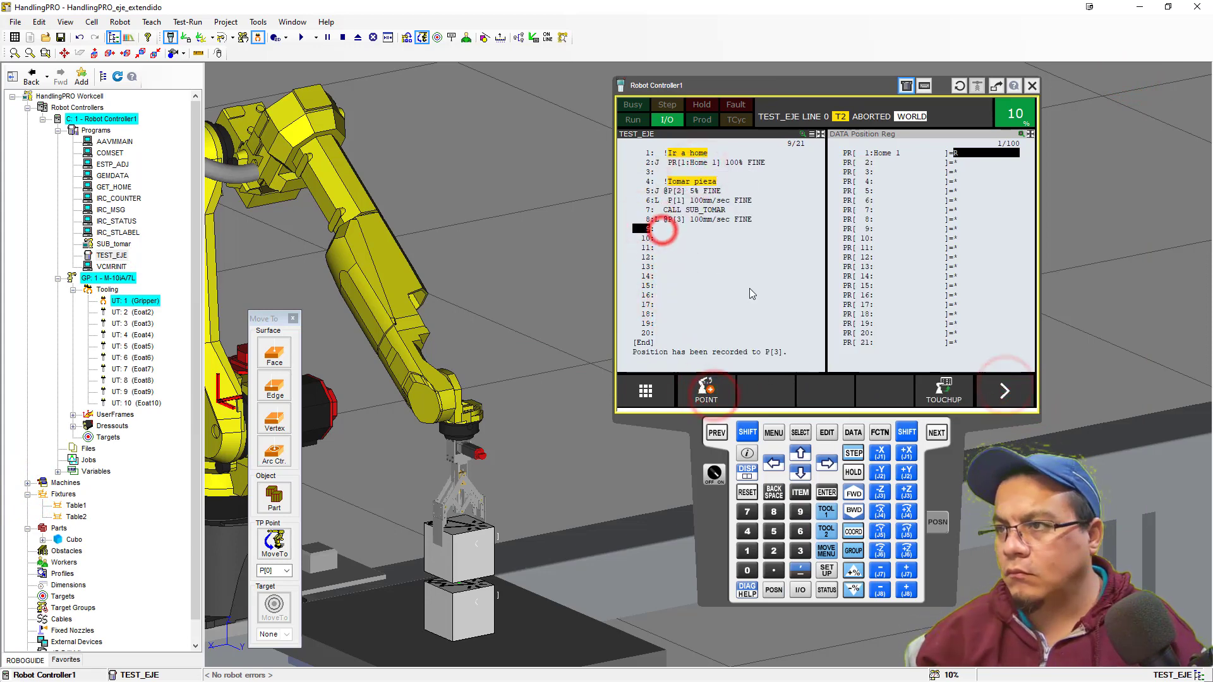
# Renumber the positions in TEST_EJE and make the move on line 8 use P[1].
pyautogui.click(985, 386)
pyautogui.click(954, 385)
pyautogui.click(855, 290)
pyautogui.click(896, 386)
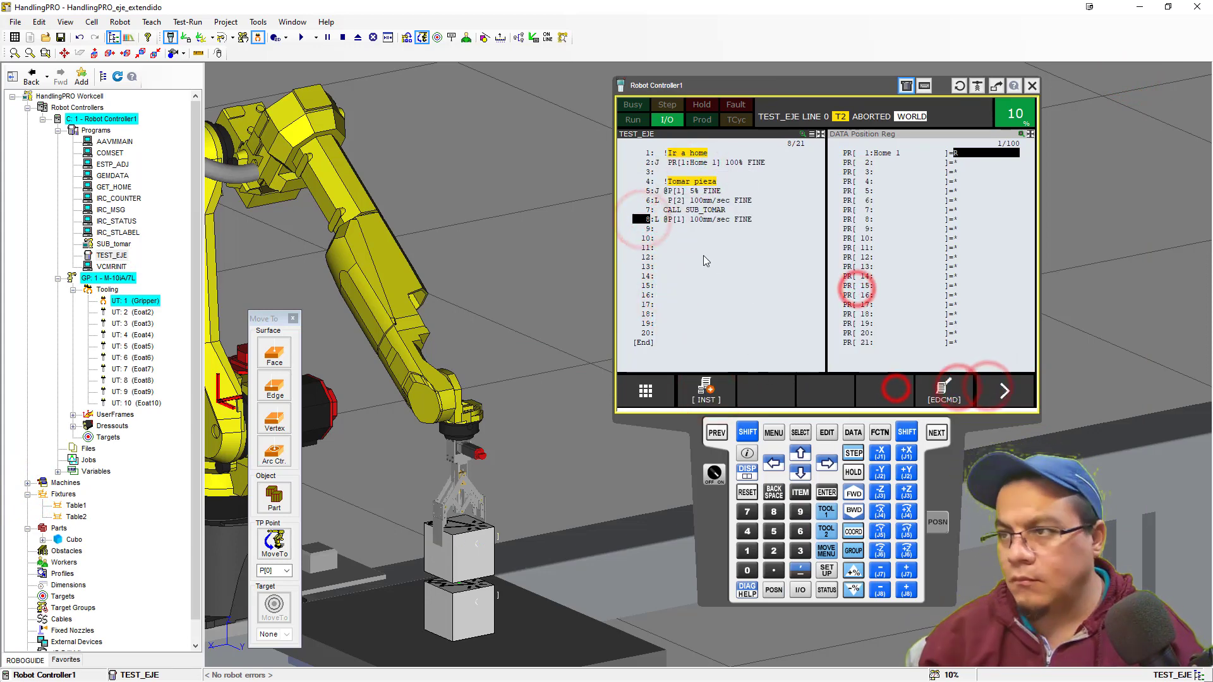
# Add the remark "Dejar pieza" on line 10 of TEST_EJE.
pyautogui.scroll(-1, 707, 263)
pyautogui.scroll(-6, 468, 370)
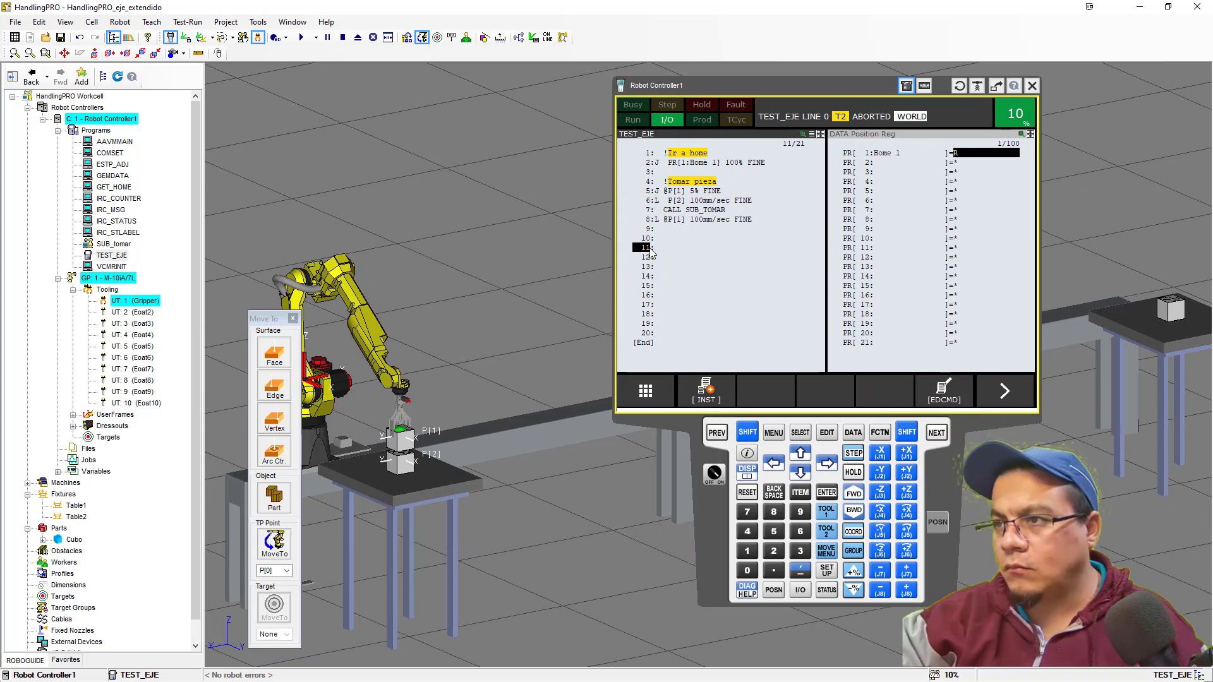
pyautogui.click(1001, 393)
pyautogui.click(714, 391)
pyautogui.click(684, 301)
pyautogui.click(669, 264)
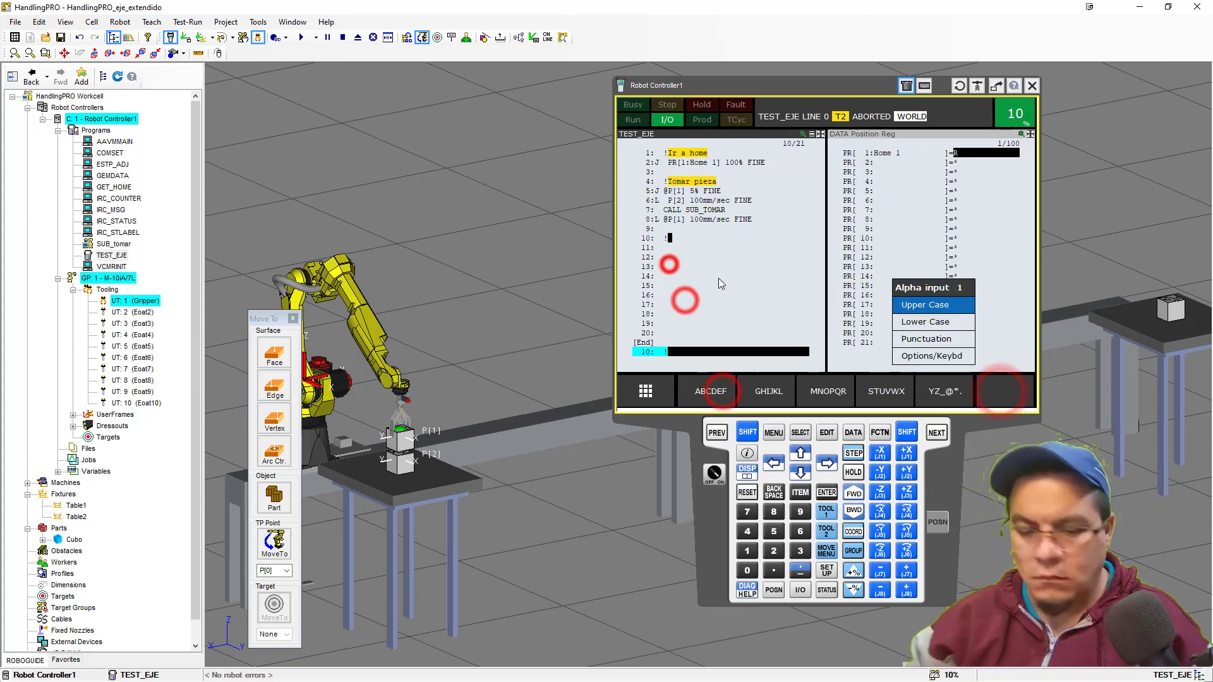
pyautogui.write('Dejar pieza')
pyautogui.press('Return')
# Move the robot along the rail by setting extended axis E1 to 5000 mm.
pyautogui.scroll(-3, 516, 315)
pyautogui.moveTo(517, 316); pyautogui.dragTo(419, 335, button='right')
pyautogui.click(939, 524)
pyautogui.doubleClick(767, 477)
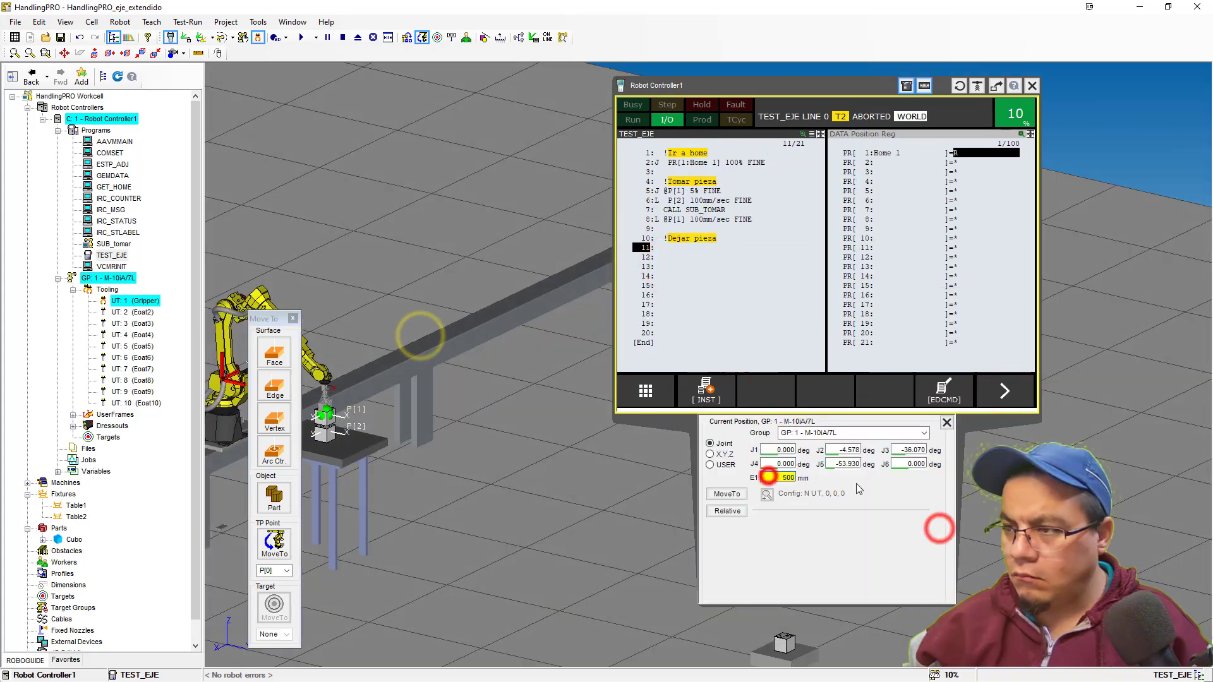
pyautogui.write('5000')
pyautogui.press('Return')
pyautogui.click(945, 426)
# Move the gripper to the Cubo on Table2 and record a linear move at 100 mm/sec FINE on line 12.
pyautogui.keyDown('ctrl'); pyautogui.moveTo(593, 237); pyautogui.dragTo(382, 357, button='right'); pyautogui.keyUp('ctrl')
pyautogui.scroll(3, 382, 357)
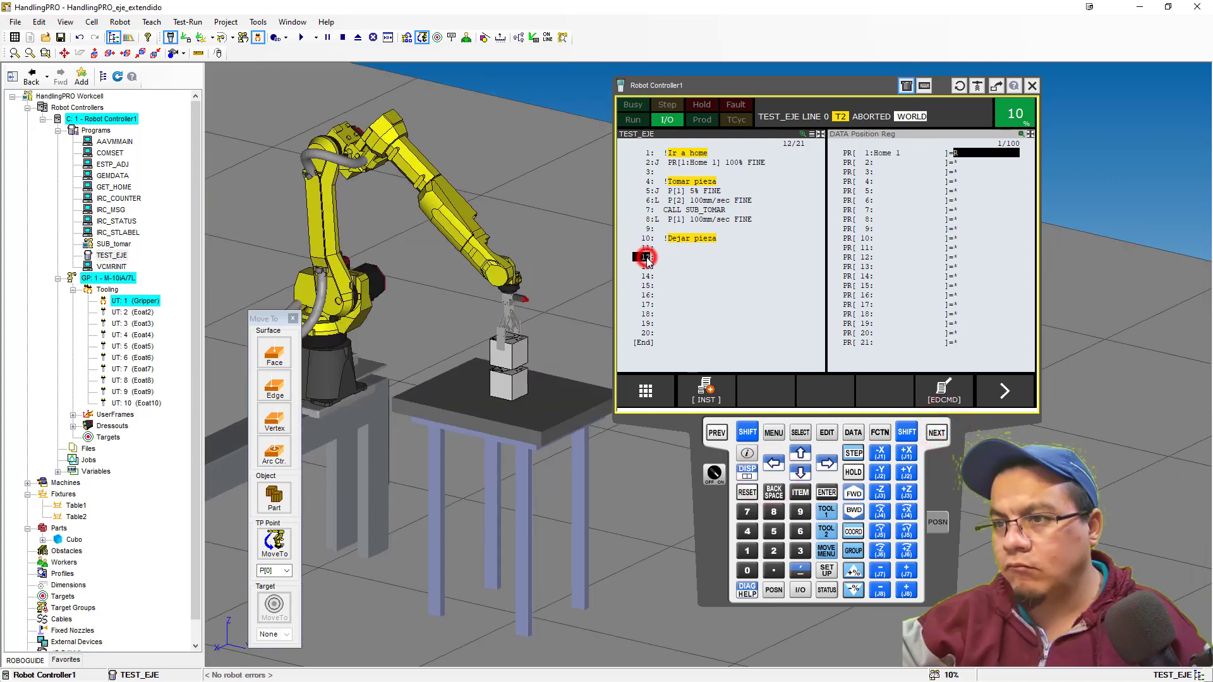
pyautogui.click(271, 495)
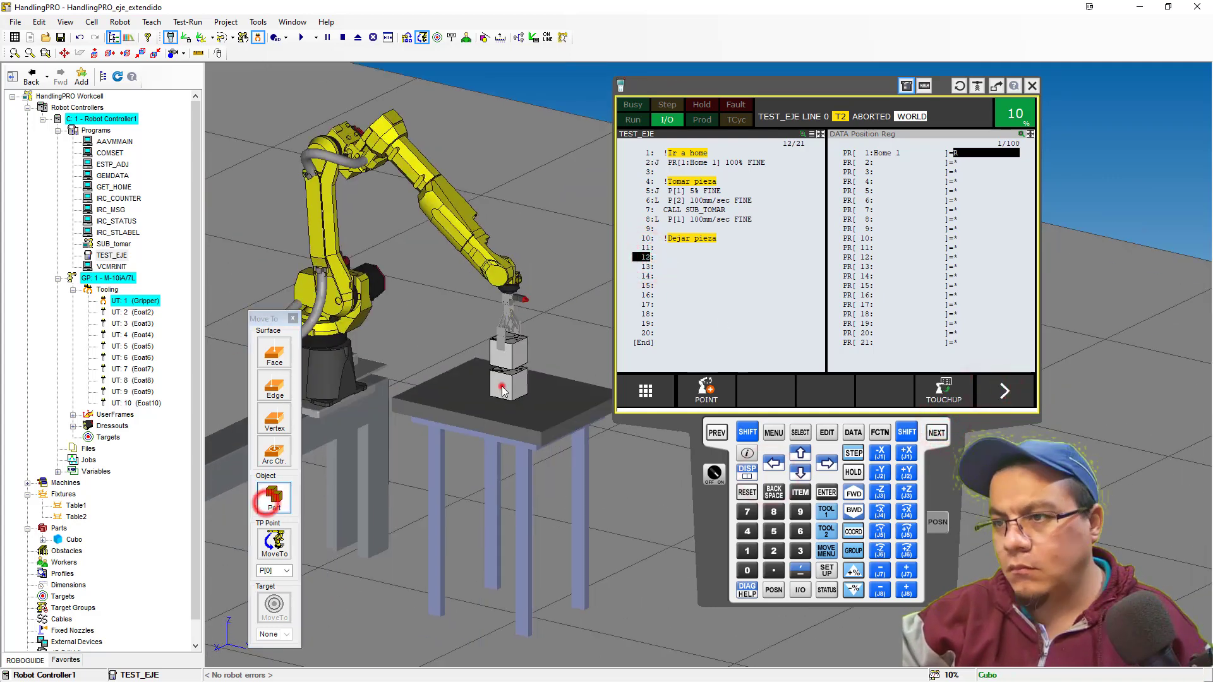
pyautogui.click(502, 379)
pyautogui.click(706, 392)
pyautogui.click(678, 229)
# Set the speed of line 5 to 100% and of lines 6, 8 and 12 to 1000 mm/sec.
pyautogui.click(694, 196)
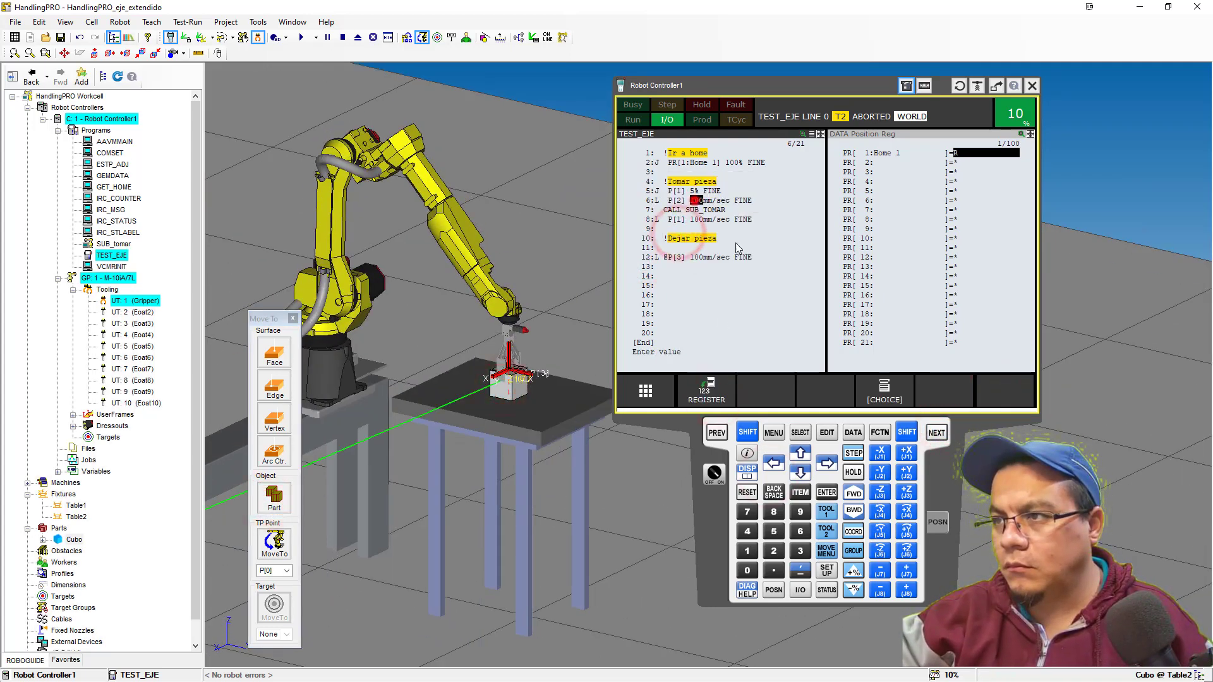
pyautogui.write('100')
pyautogui.press('Return')
pyautogui.press('Down')
pyautogui.write('1000')
pyautogui.press('Return')
pyautogui.press('Down')
pyautogui.press('Down')
pyautogui.write('1000')
pyautogui.press('Return')
pyautogui.press('Down')
pyautogui.press('Down')
pyautogui.press('Down')
pyautogui.press('Down')
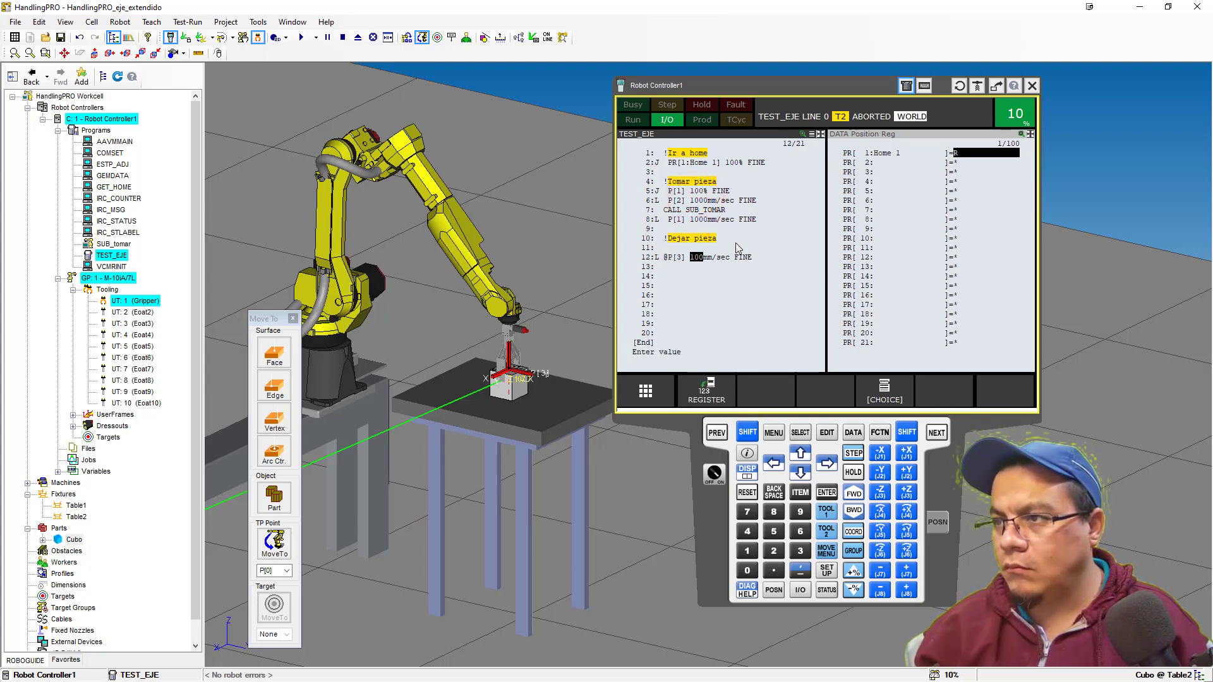
pyautogui.write('1000')
pyautogui.press('Return')
# Raise the gripper above the Table2 cube to about Z -84 mm and record a joint move at 100% FINE on line 11.
pyautogui.press('Left')
pyautogui.press('Left')
pyautogui.press('Up')
pyautogui.moveTo(507, 355); pyautogui.dragTo(508, 316)
pyautogui.click(707, 391)
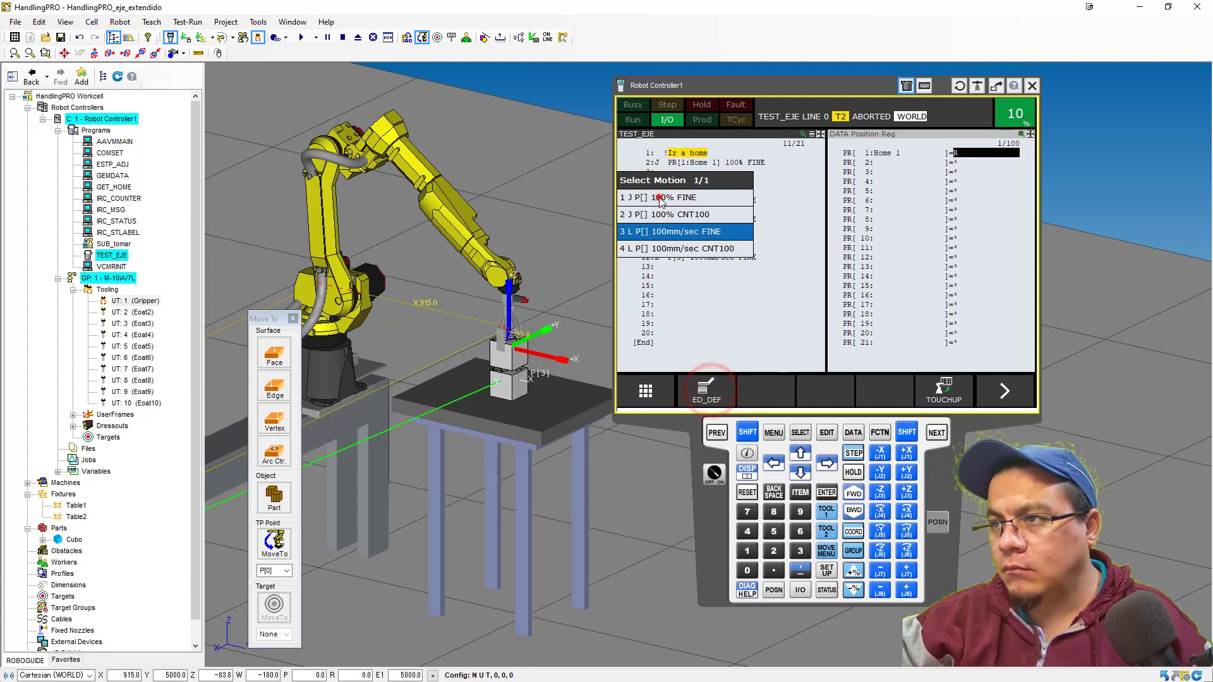
pyautogui.click(658, 197)
# Renumber the positions in TEST_EJE so lines 11 and 12 use P[3] and P[4].
pyautogui.click(645, 266)
pyautogui.click(1004, 390)
pyautogui.click(944, 389)
pyautogui.click(856, 286)
pyautogui.click(892, 387)
pyautogui.click(645, 266)
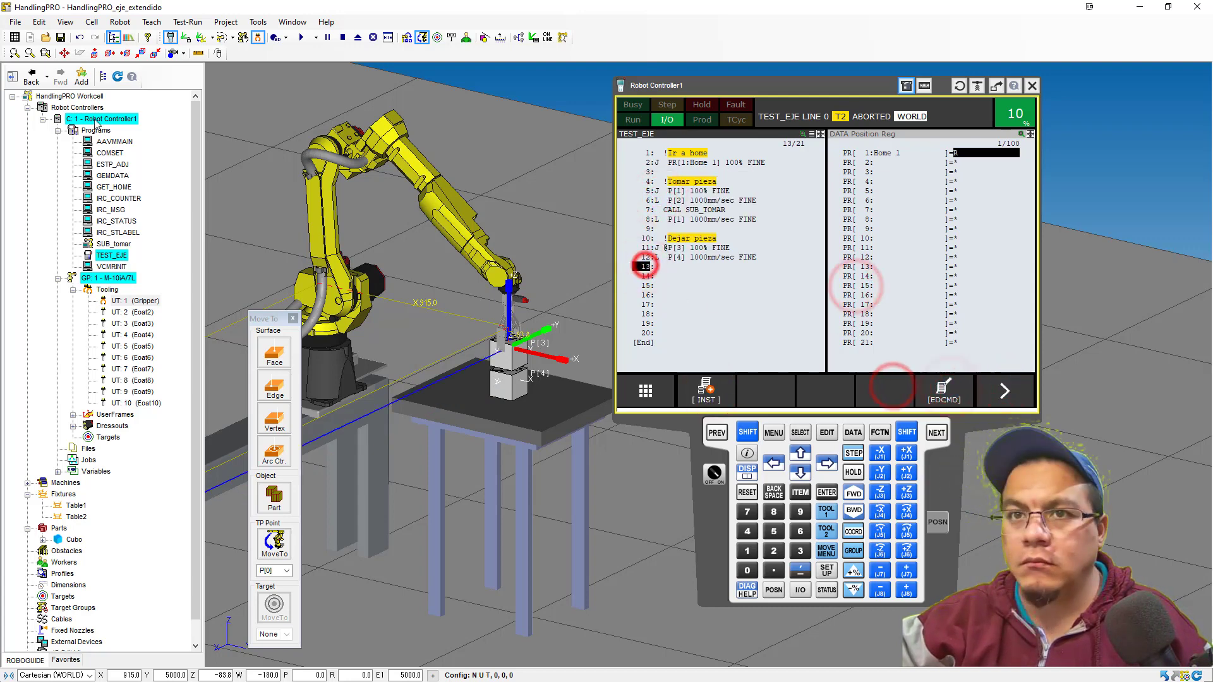
# Create a simulation program named SUB_dejar under the controller's programs.
pyautogui.rightClick(94, 130)
pyautogui.click(163, 109)
pyautogui.write('SUB_dejar')
pyautogui.press('Return')
# Insert the simulation instruction for releasing the cube in SUB_dejar and choose its options.
pyautogui.click(1036, 98)
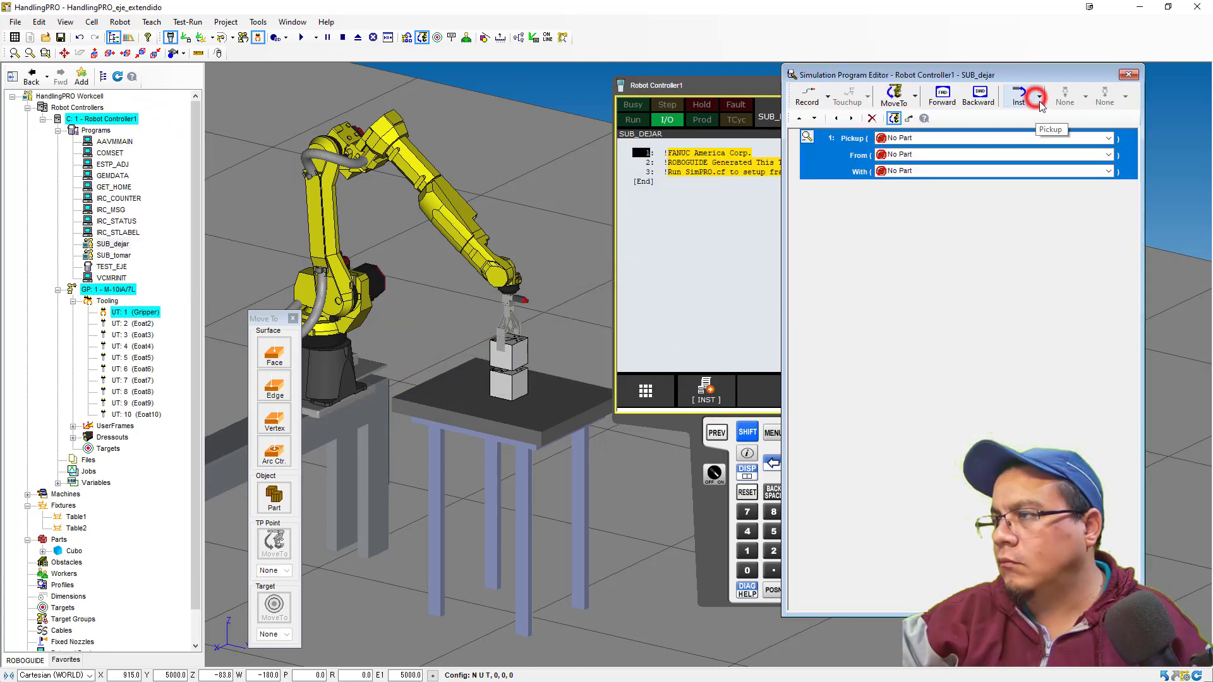
pyautogui.click(1039, 98)
pyautogui.click(1039, 126)
pyautogui.click(922, 169)
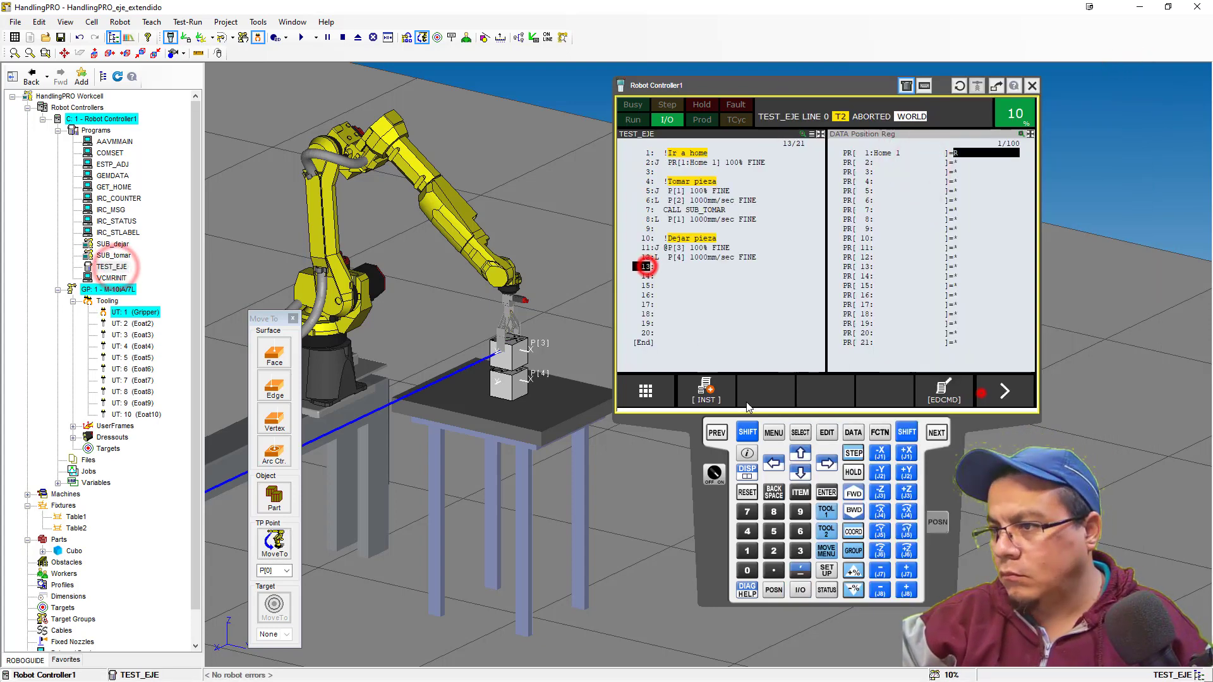
# Insert a call to SUB_DEJAR on line 13 of TEST_EJE.
pyautogui.click(721, 394)
pyautogui.click(669, 283)
pyautogui.click(678, 195)
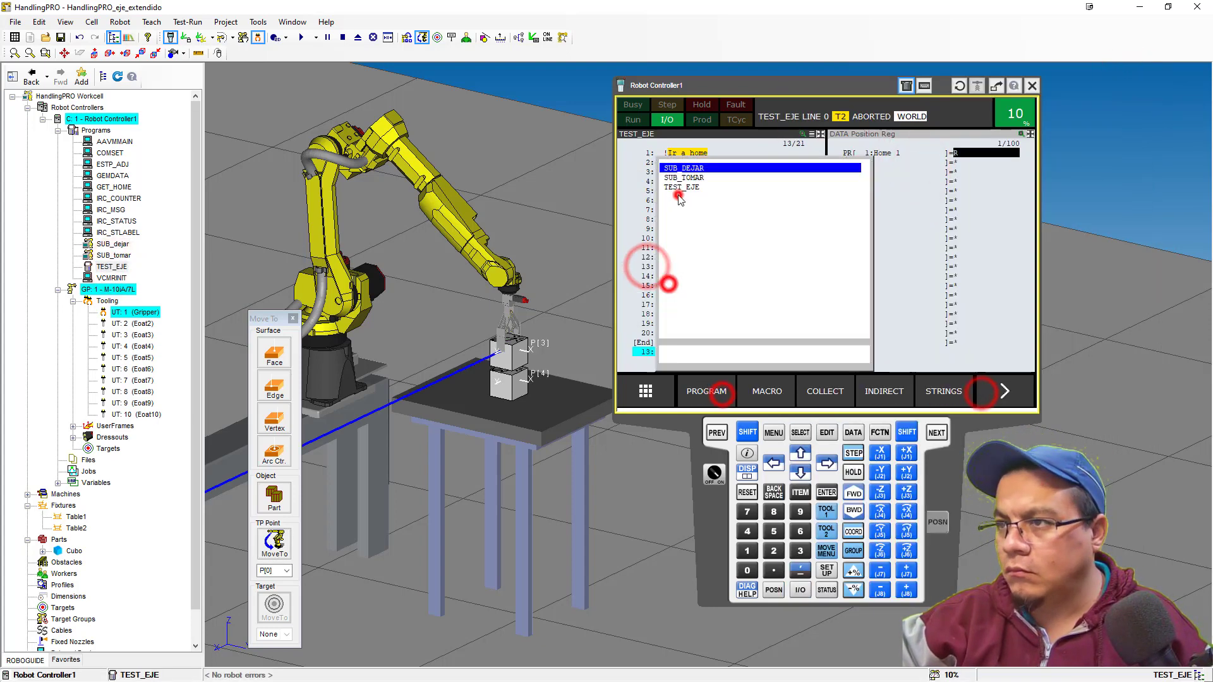
pyautogui.click(701, 168)
pyautogui.click(646, 276)
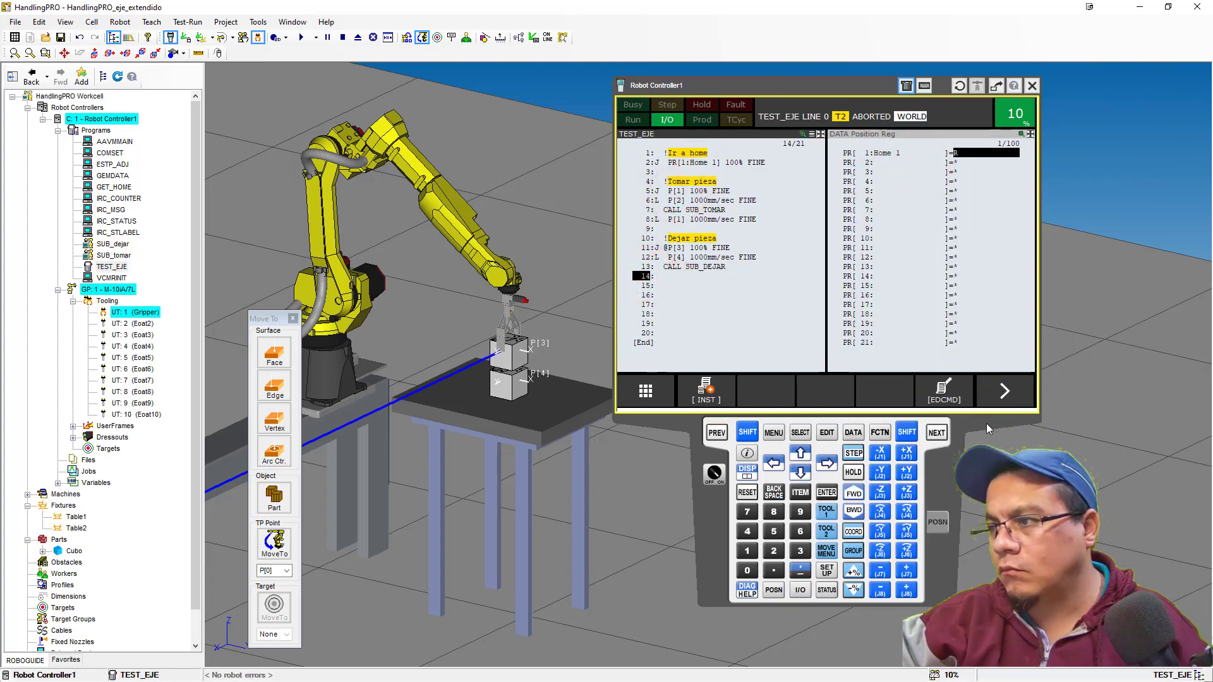
# Paste the copied "Ir a home" remark and PR[1:Home 1] move at line 15, and insert one blank line above them.
pyautogui.click(944, 393)
pyautogui.click(846, 235)
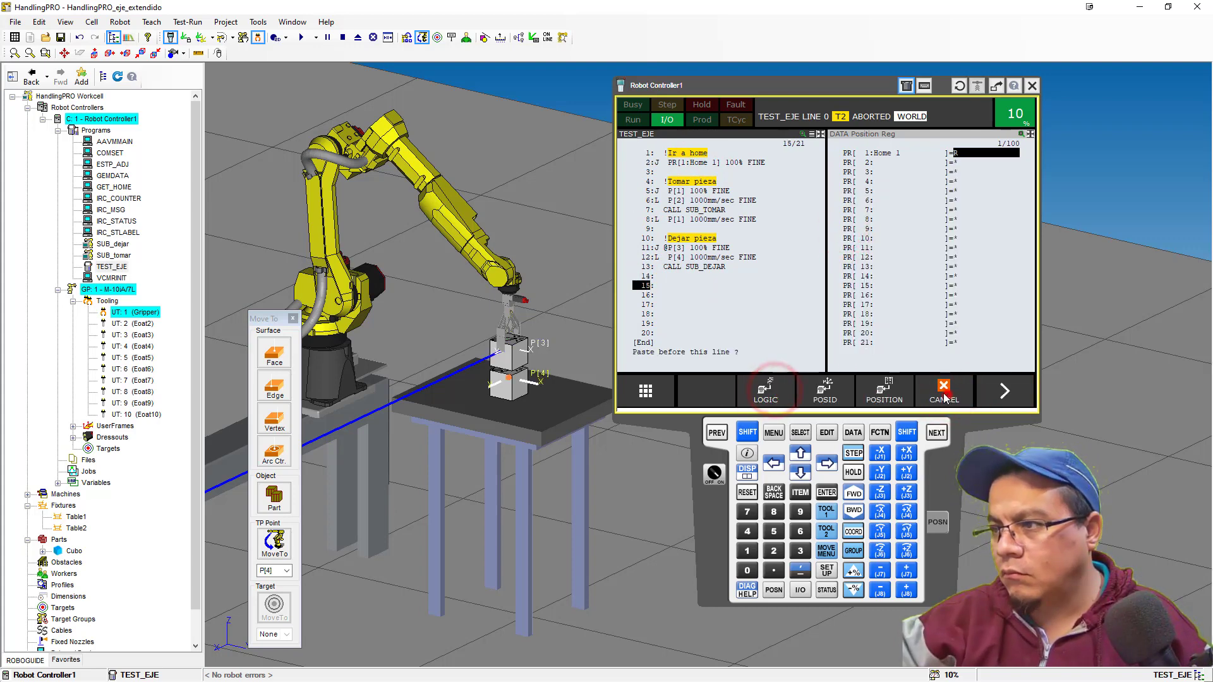
pyautogui.click(825, 391)
pyautogui.click(947, 392)
pyautogui.click(847, 196)
pyautogui.write('1')
pyautogui.press('Return')
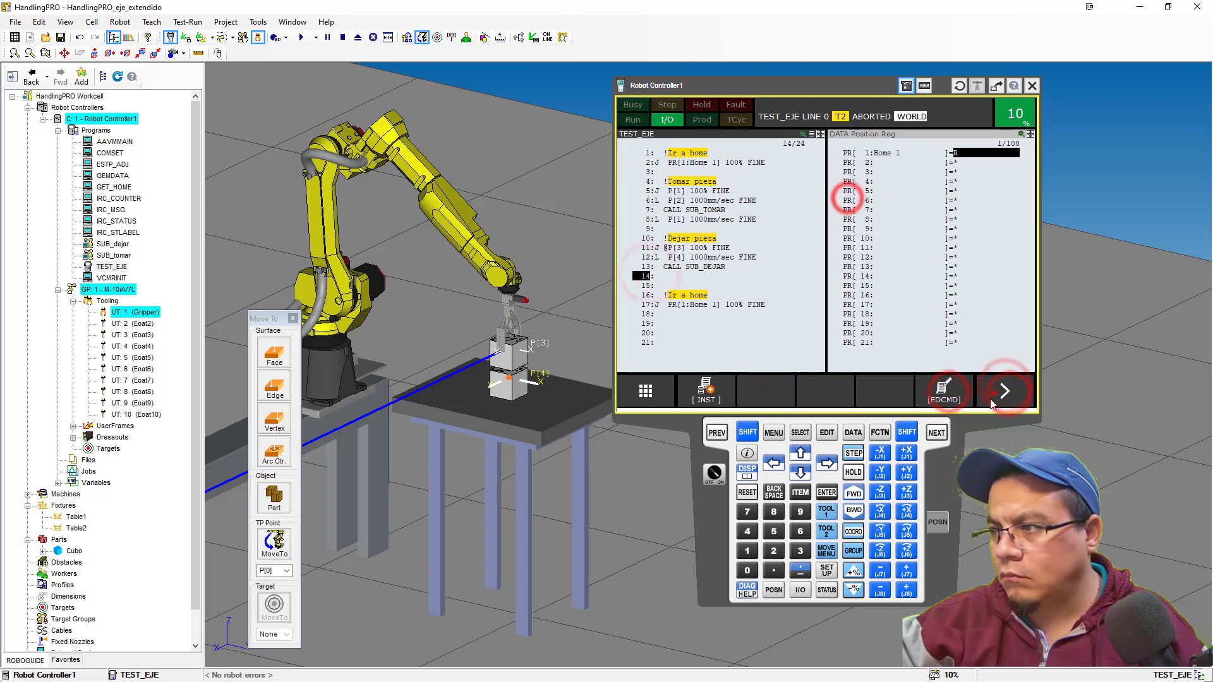
# Add a linear move to P[3] at 100mm/sec FINE on line 14 of TEST_EJE.
pyautogui.click(994, 393)
pyautogui.click(722, 390)
pyautogui.click(657, 231)
pyautogui.click(678, 274)
pyautogui.write('3] 100mm/sec FINE')
pyautogui.press('Return')
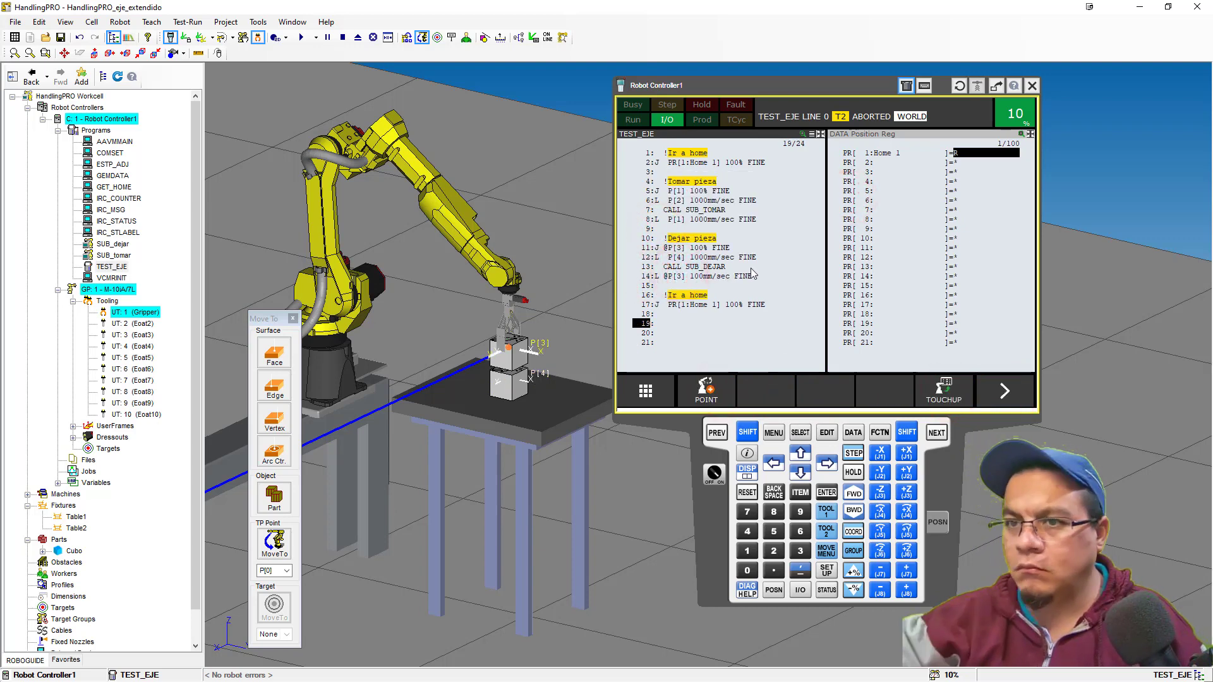
# Save the workcell and close the Move To tool.
pyautogui.click(61, 38)
pyautogui.scroll(-8, 436, 358)
pyautogui.click(293, 318)
# Run TEST_EJE in simulation through a full pick-and-place cycle and abort the run.
pyautogui.scroll(-1, 379, 303)
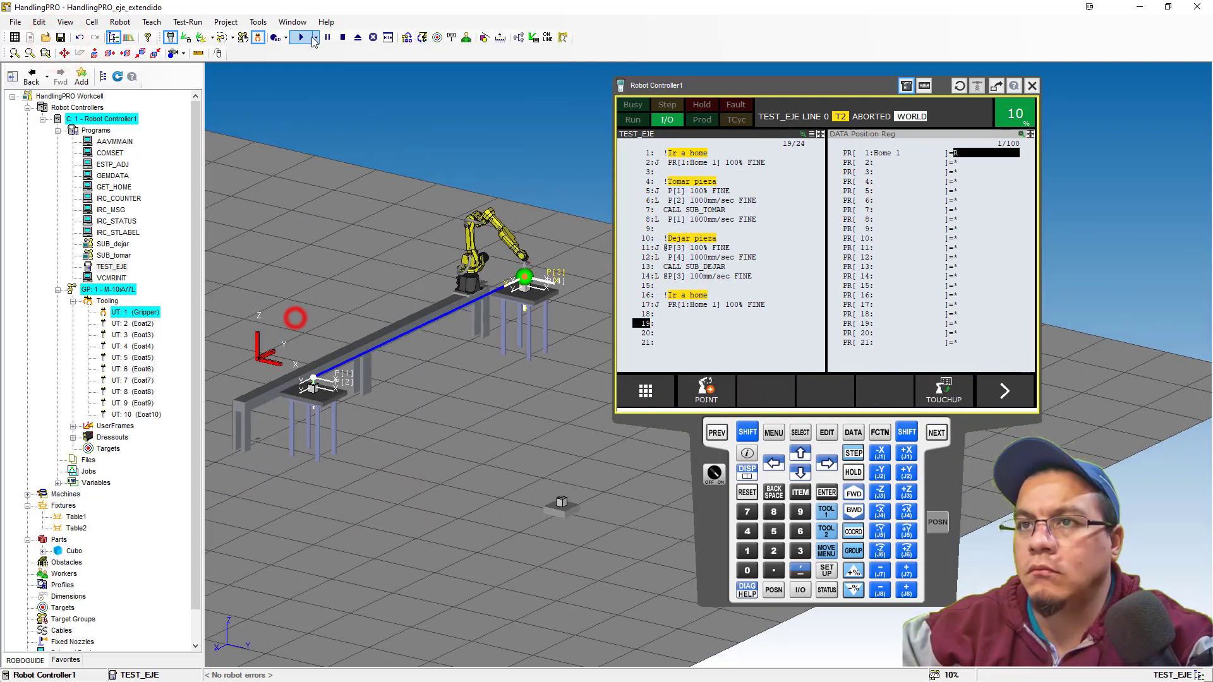
pyautogui.click(309, 38)
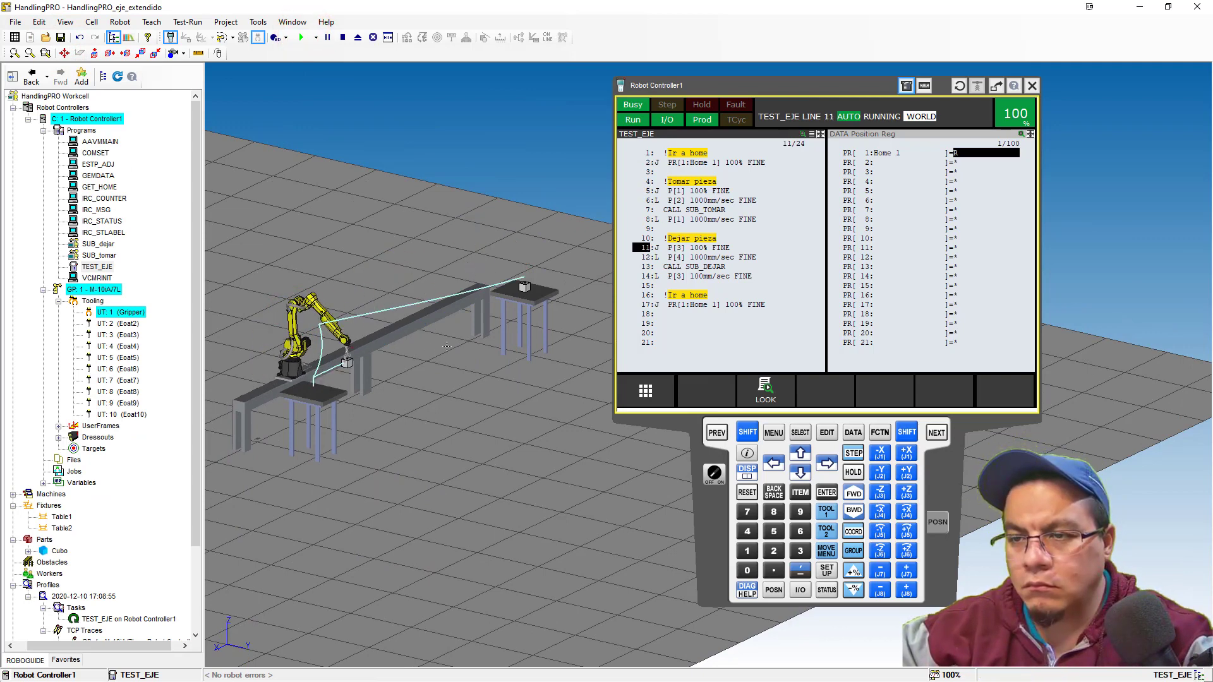
pyautogui.click(342, 38)
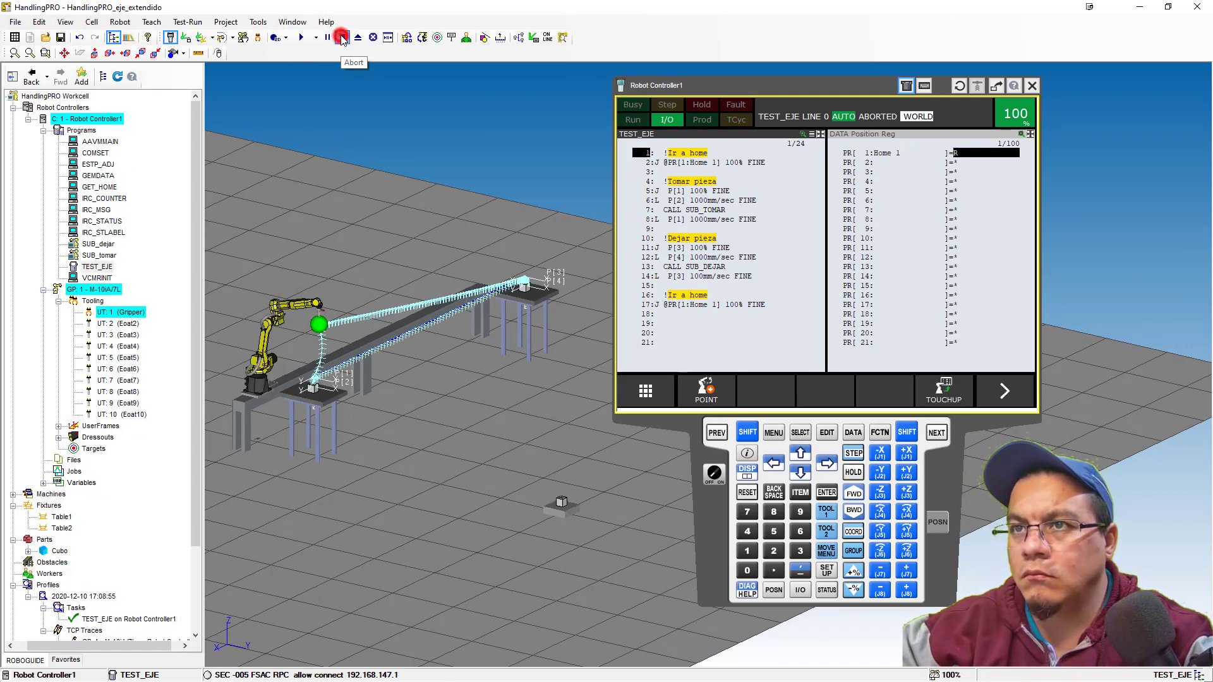
# Set the speed of the linear move to P[3] on line 14 to 1000mm/sec.
pyautogui.click(696, 276)
pyautogui.click(714, 474)
pyautogui.click(698, 272)
pyautogui.write('1000')
pyautogui.press('Return')
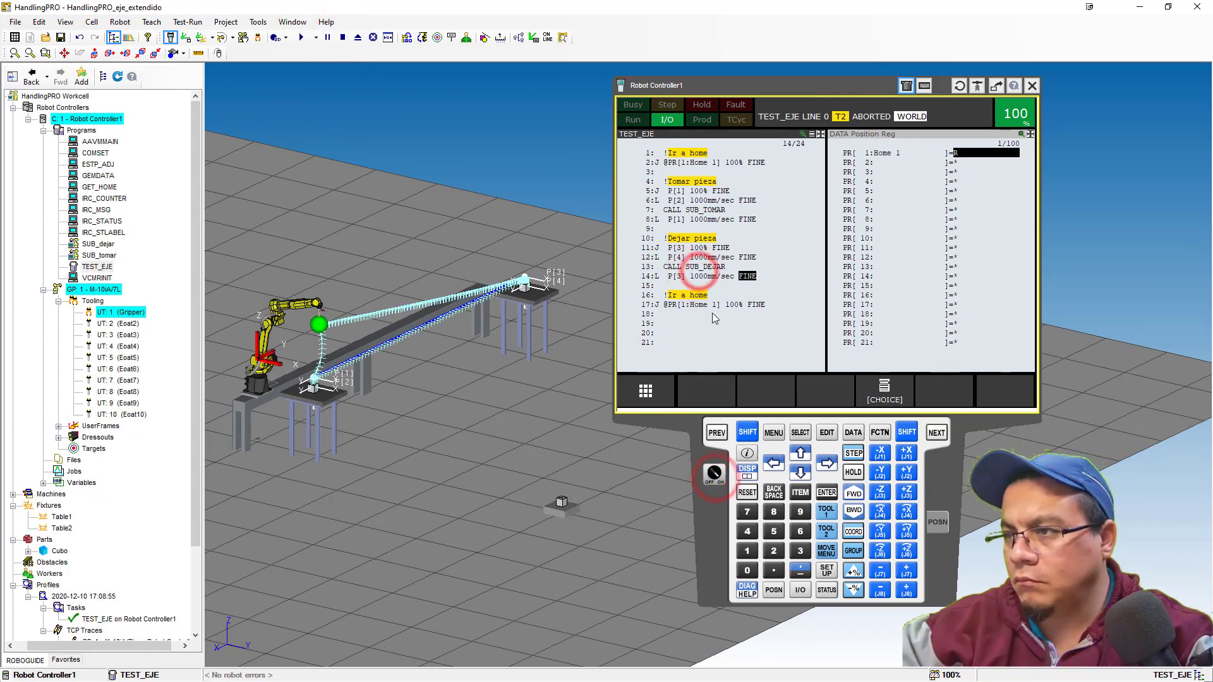
pyautogui.click(711, 312)
# Hide the cube on Table2 at run time in the fixture's properties and apply the change.
pyautogui.doubleClick(538, 293)
pyautogui.click(633, 288)
pyautogui.click(690, 558)
pyautogui.click(694, 604)
pyautogui.click(619, 602)
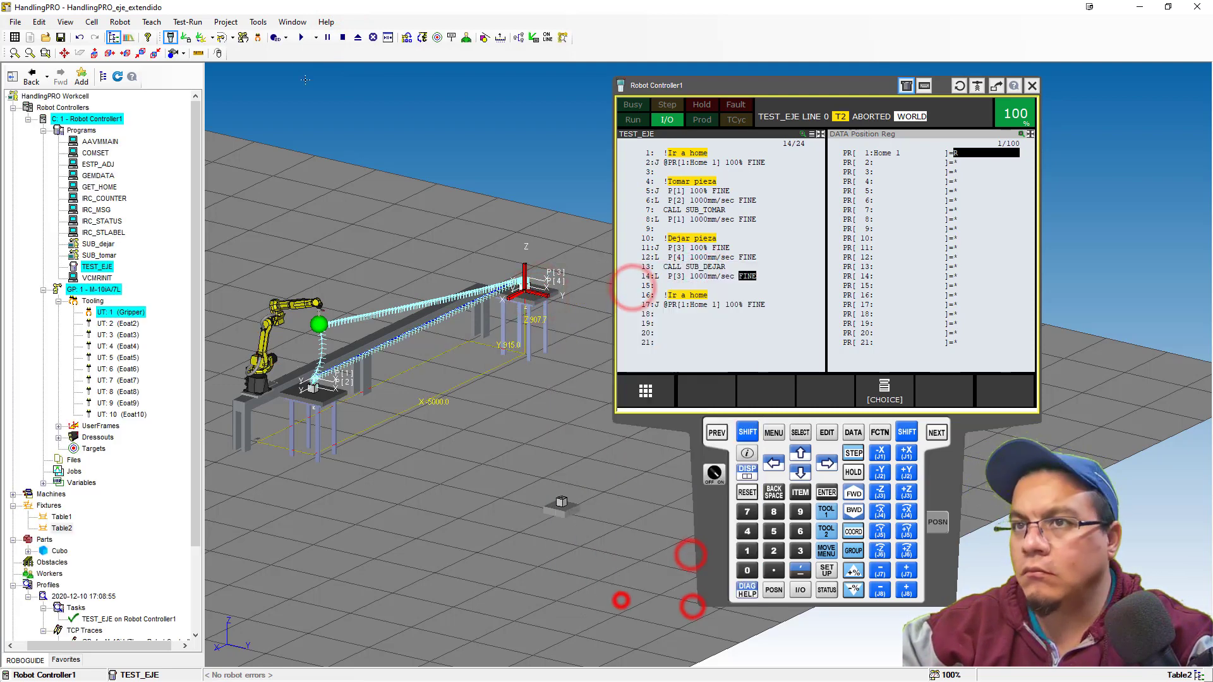
# Run the TEST_EJE simulation again with the updated retreat speed and Table2 settings.
pyautogui.click(303, 34)
pyautogui.scroll(5, 411, 331)
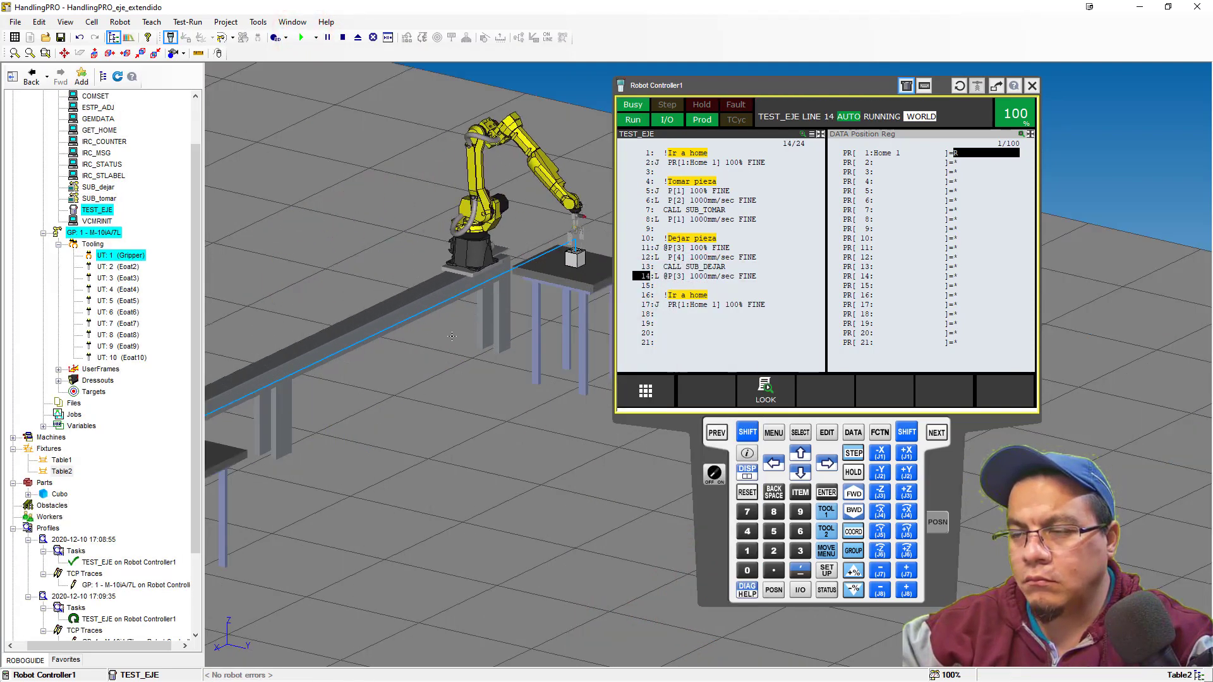
pyautogui.scroll(-2, 465, 357)
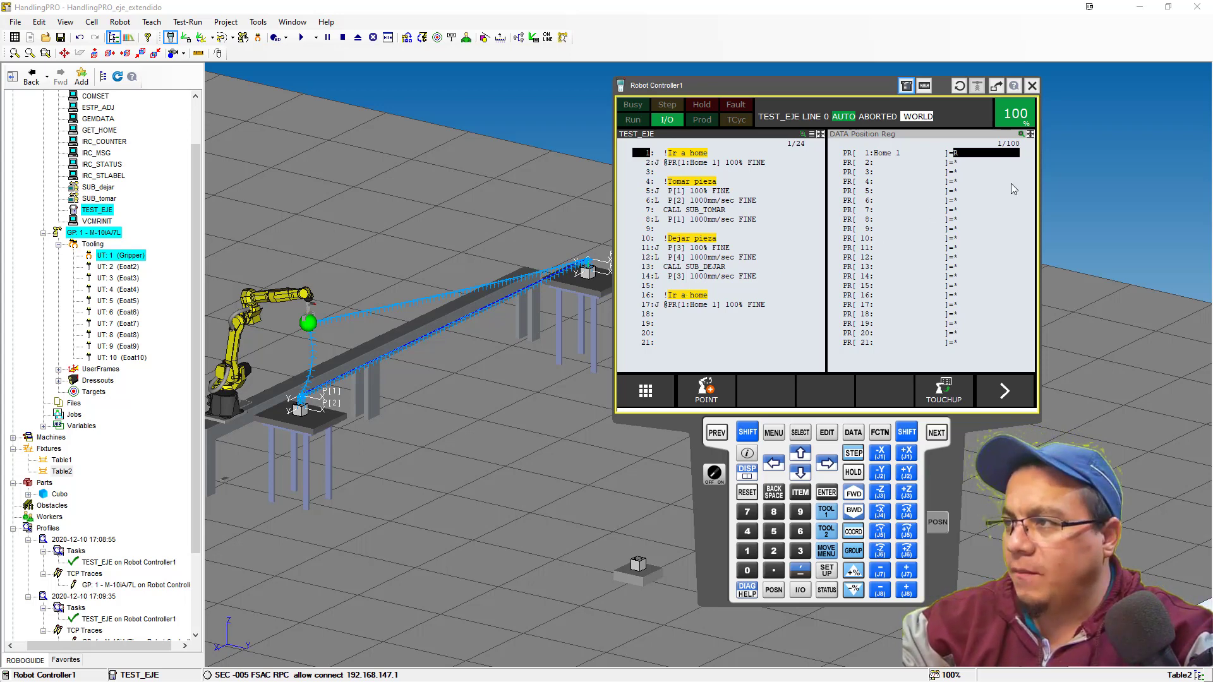
# Examine the position detail of register PR[1:Home 1], including its extended axis E1 page.
pyautogui.click(960, 154)
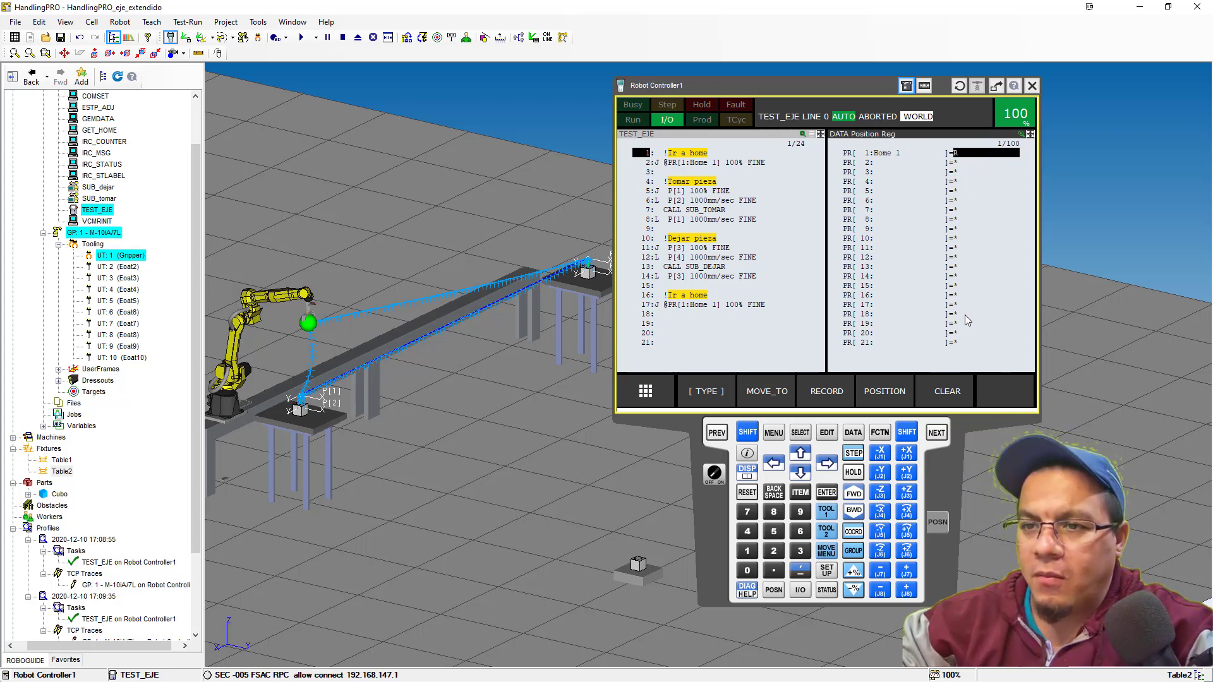
pyautogui.click(883, 395)
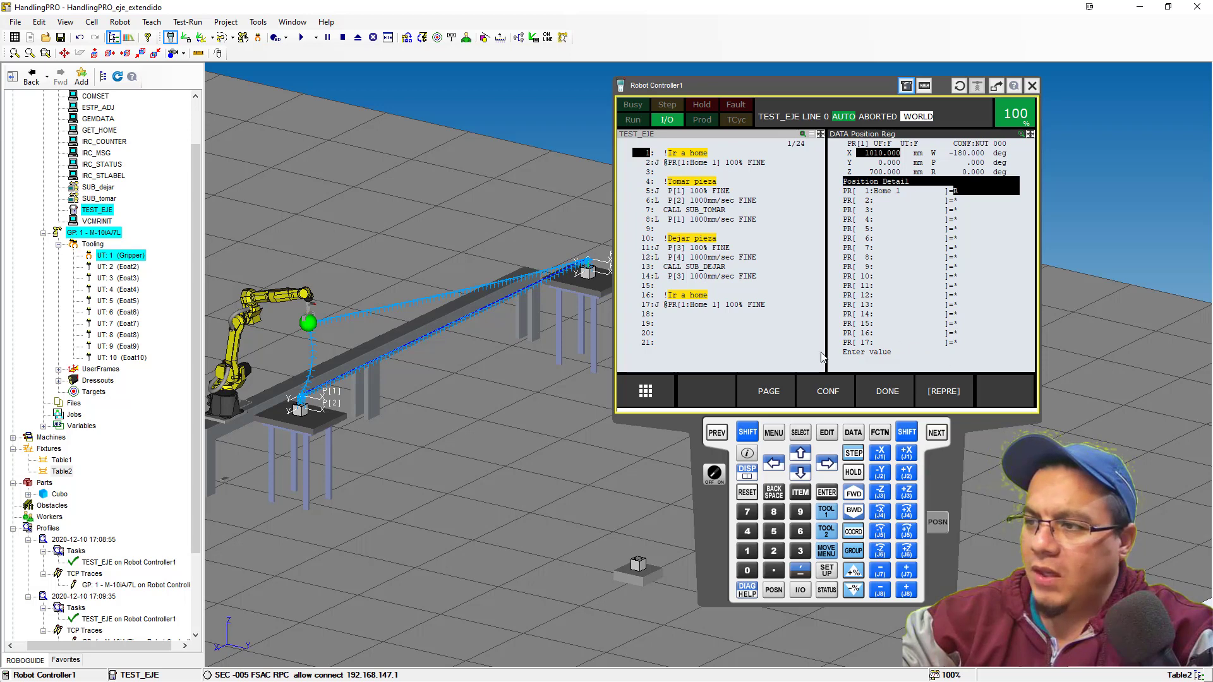
pyautogui.click(777, 394)
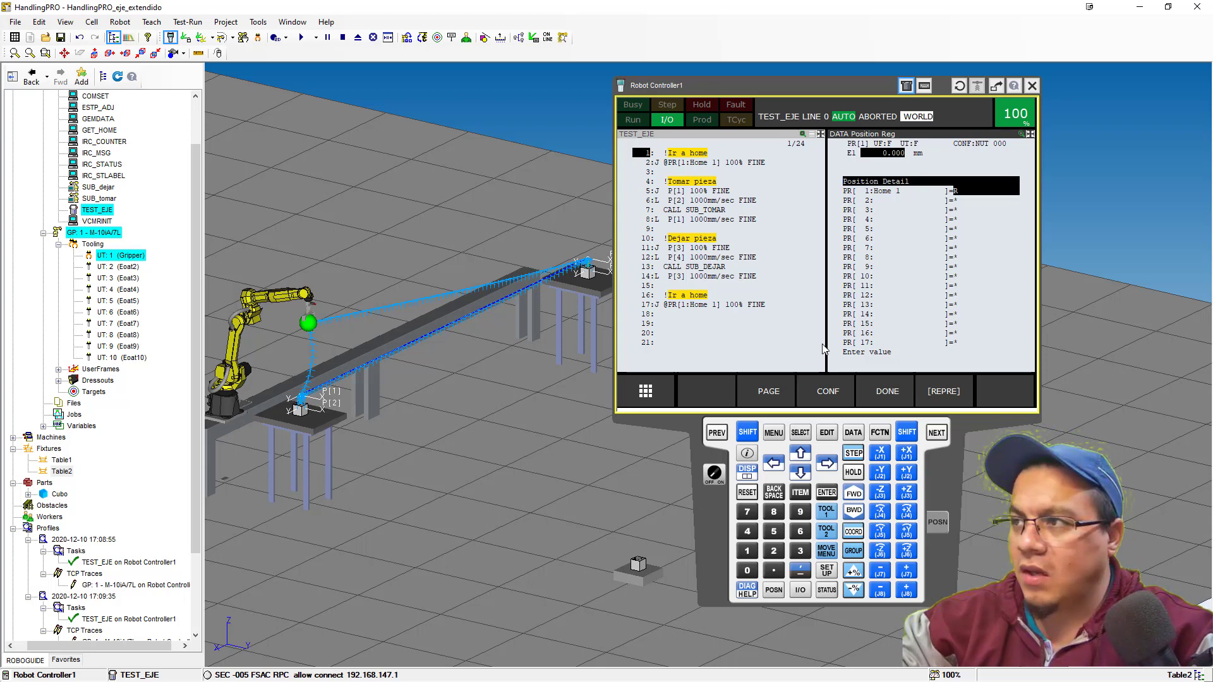
pyautogui.press('F4')
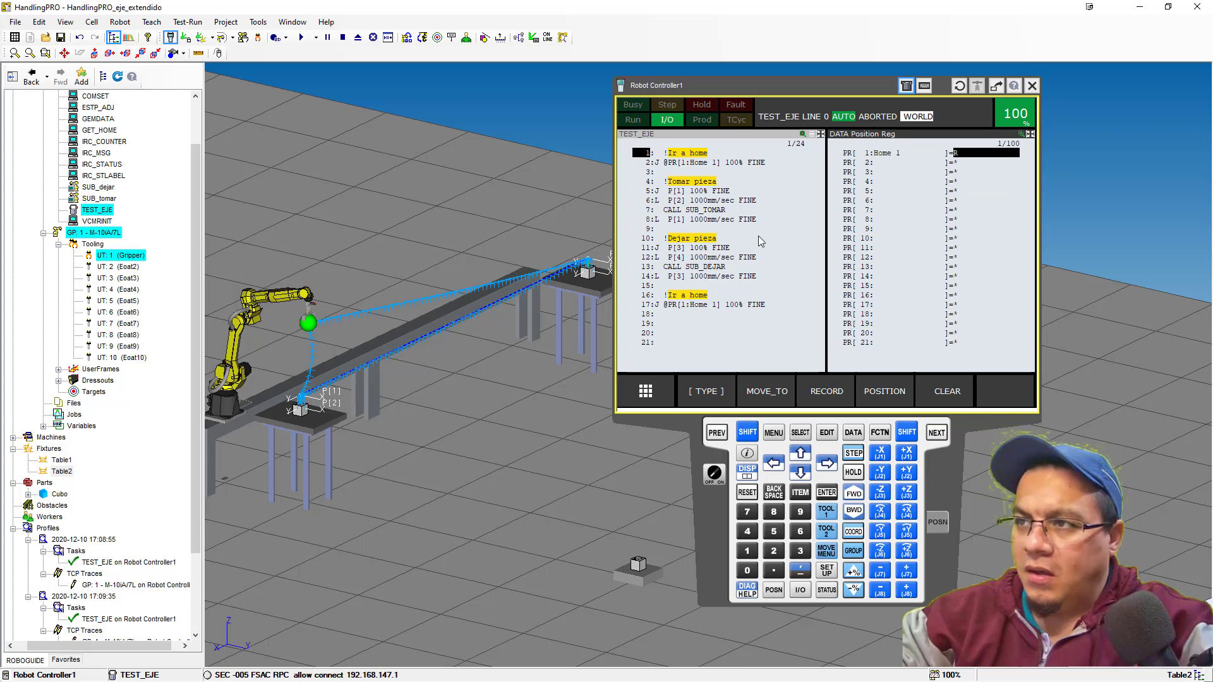
# Examine the position detail of P[1] on line 5, including its extended axis E1 page.
pyautogui.click(679, 192)
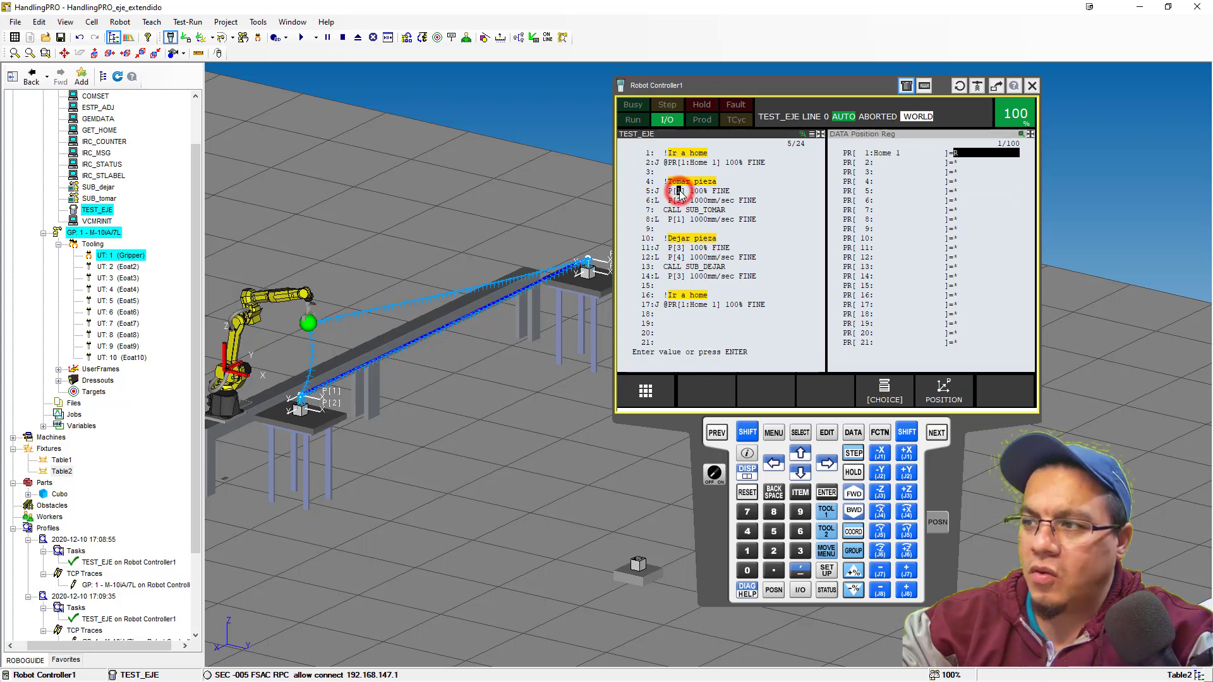
pyautogui.click(944, 397)
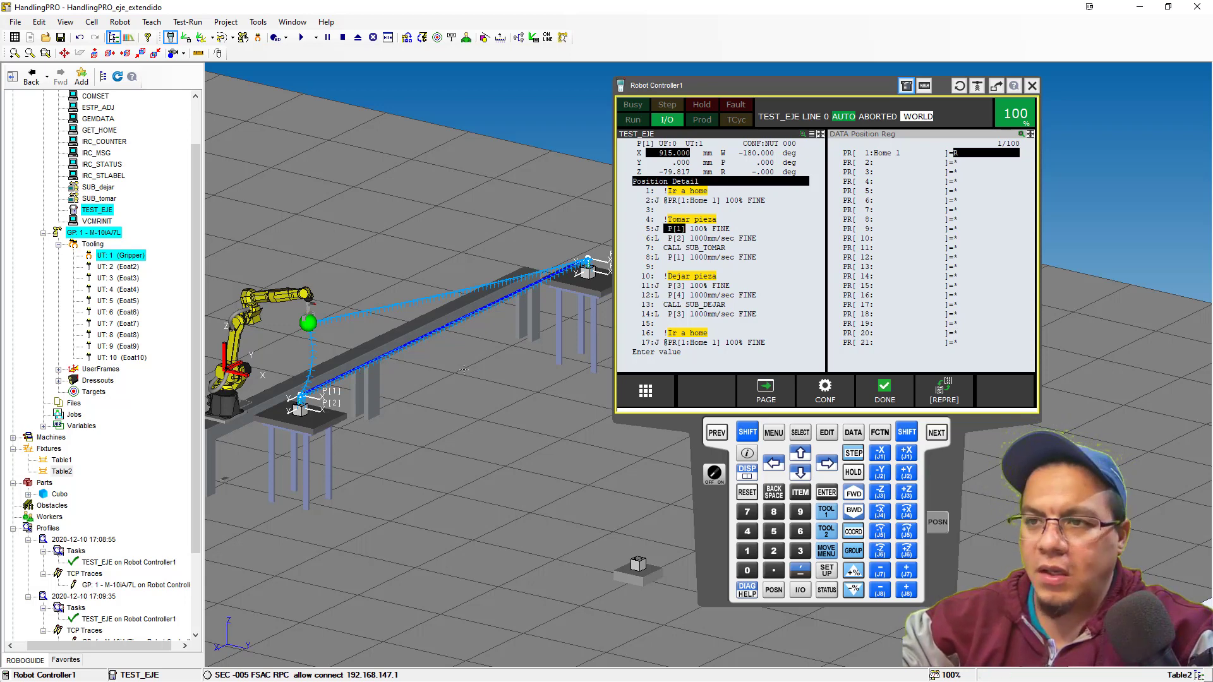
pyautogui.click(766, 391)
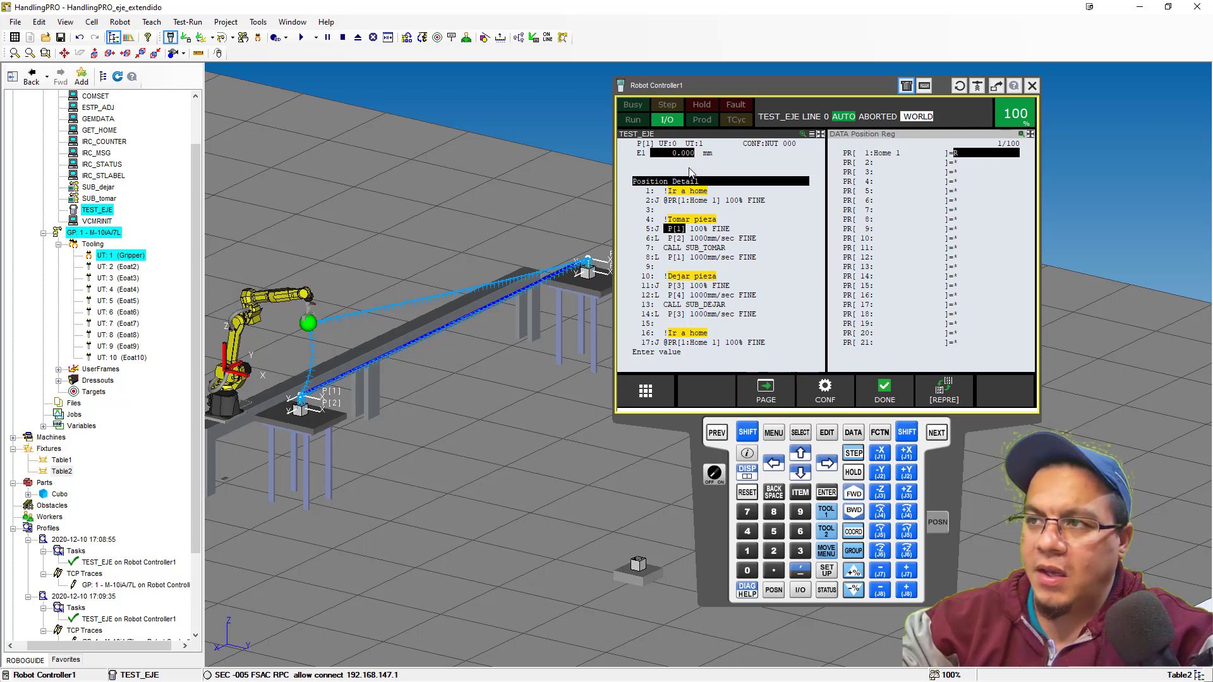
pyautogui.press('F4')
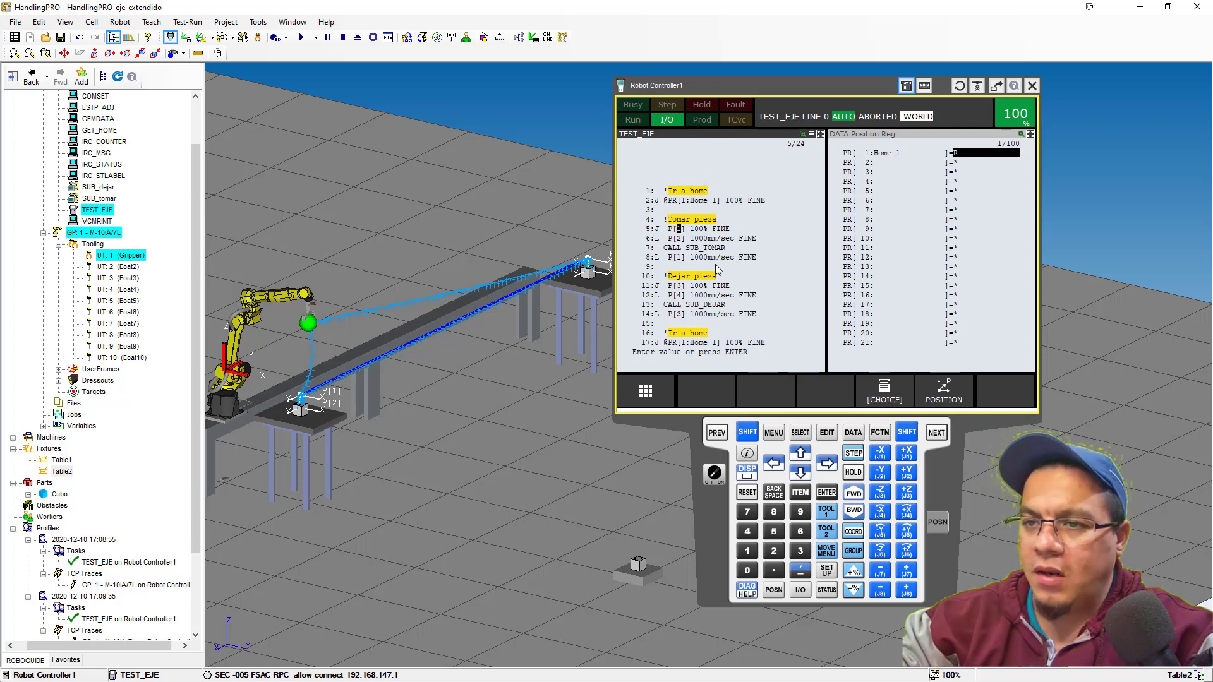
# Examine the position detail of P[4] on line 12, including its extended axis E1 page.
pyautogui.click(678, 295)
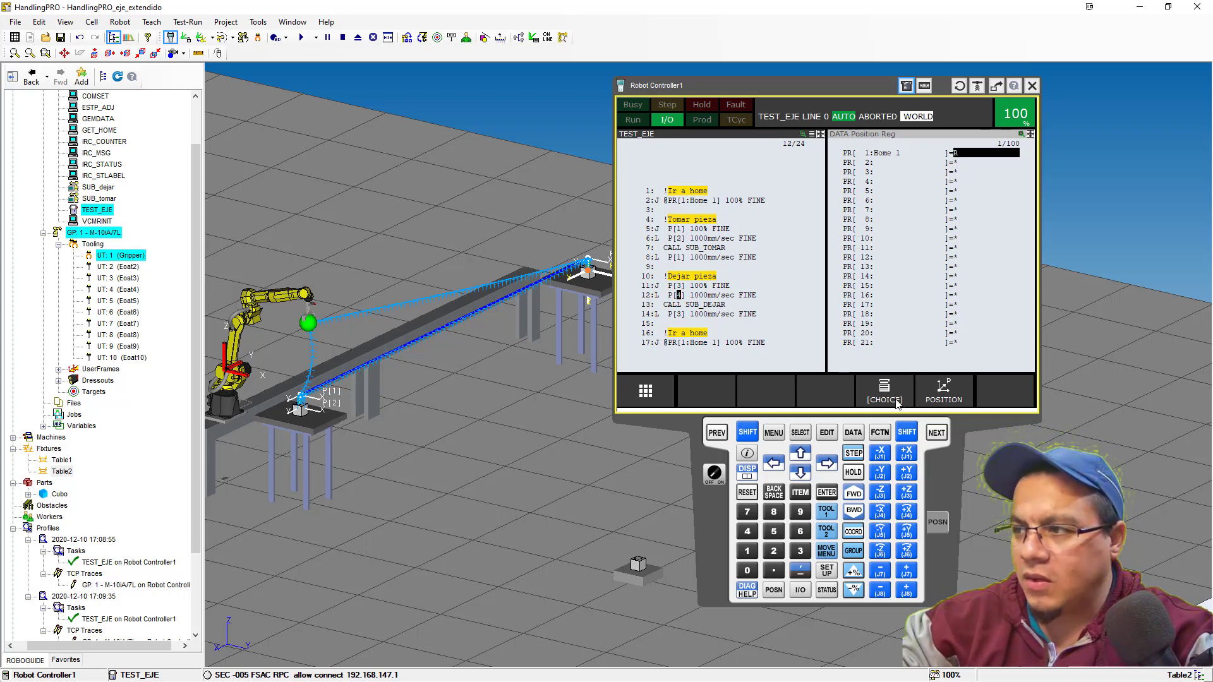
pyautogui.click(944, 390)
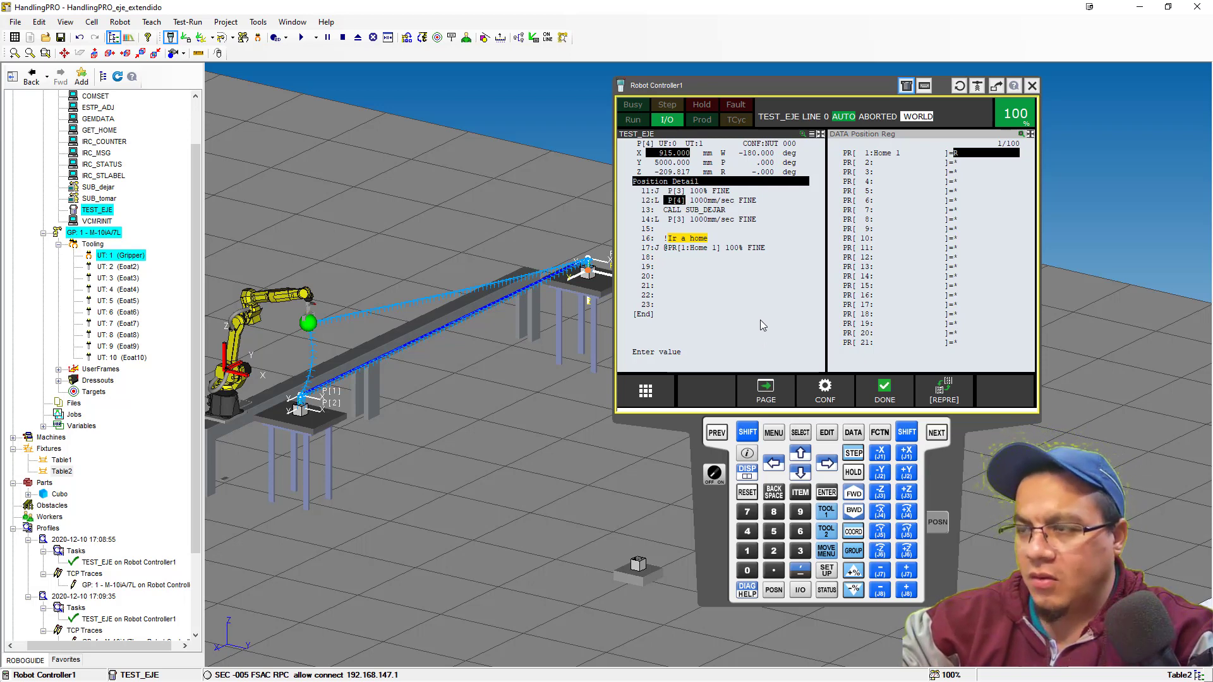
pyautogui.click(766, 394)
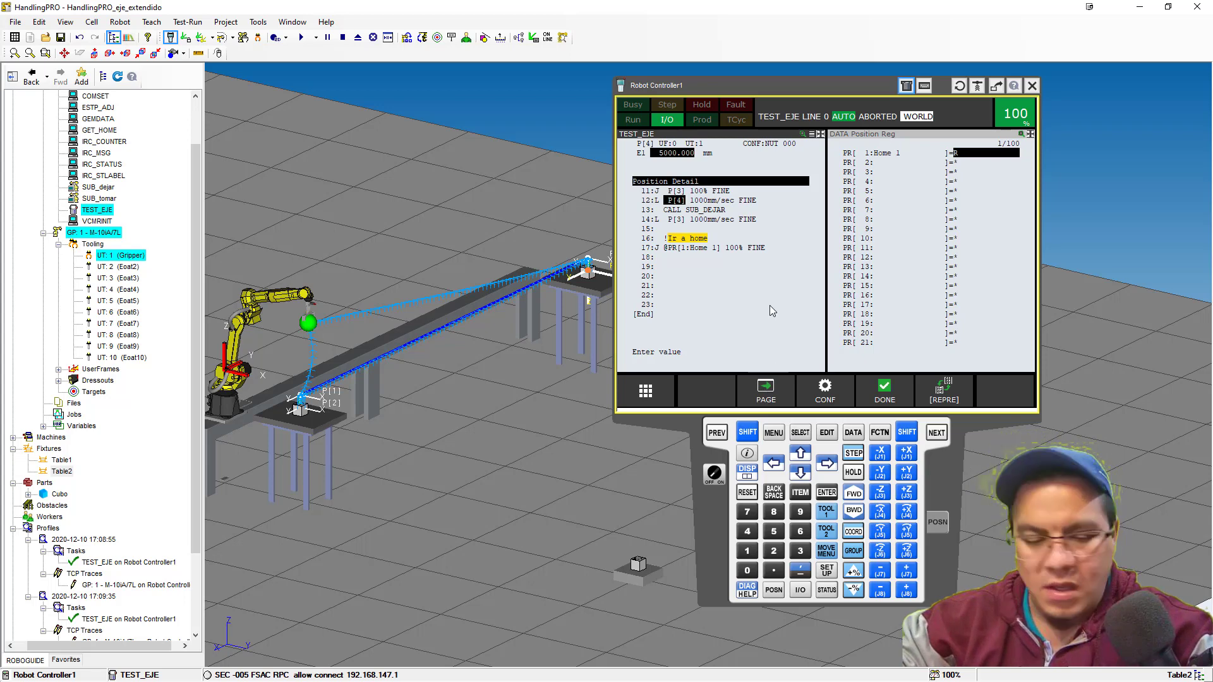
pyautogui.press('F4')
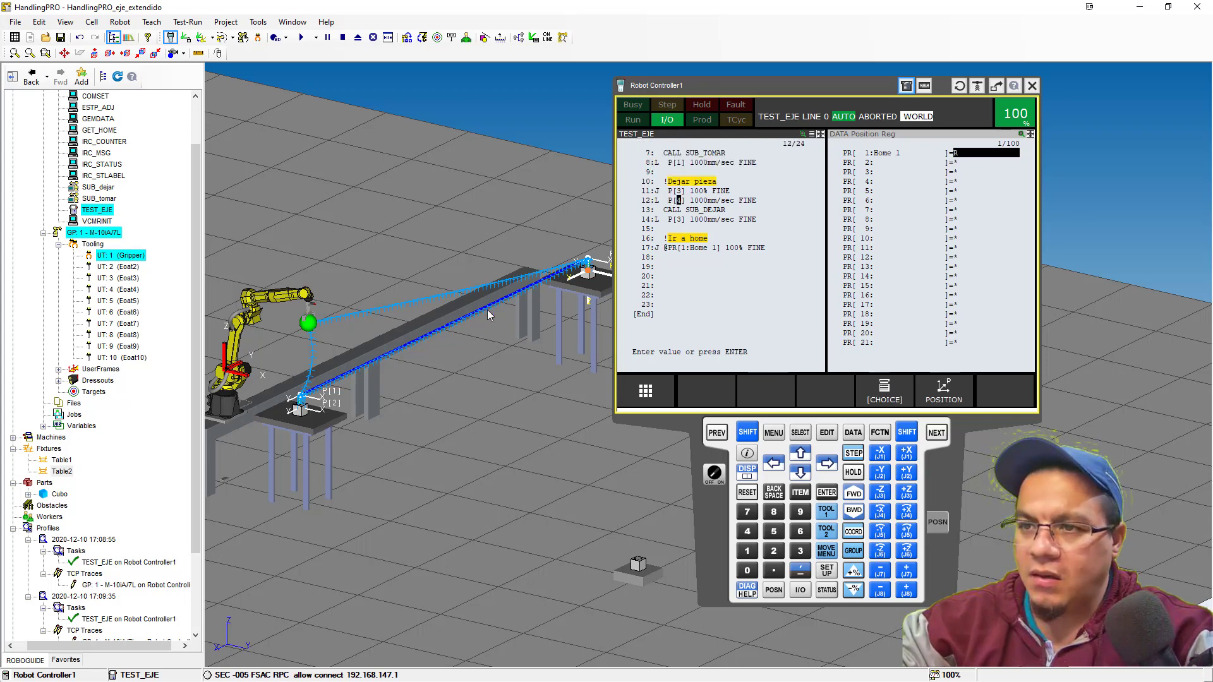
# Close the teach pendant and run the TEST_EJE simulation with the whole rail and both tables in sight.
pyautogui.scroll(-3, 487, 311)
pyautogui.moveTo(487, 311); pyautogui.dragTo(455, 328, button='right')
pyautogui.scroll(3, 459, 312)
pyautogui.scroll(4, 456, 328)
pyautogui.click(488, 332)
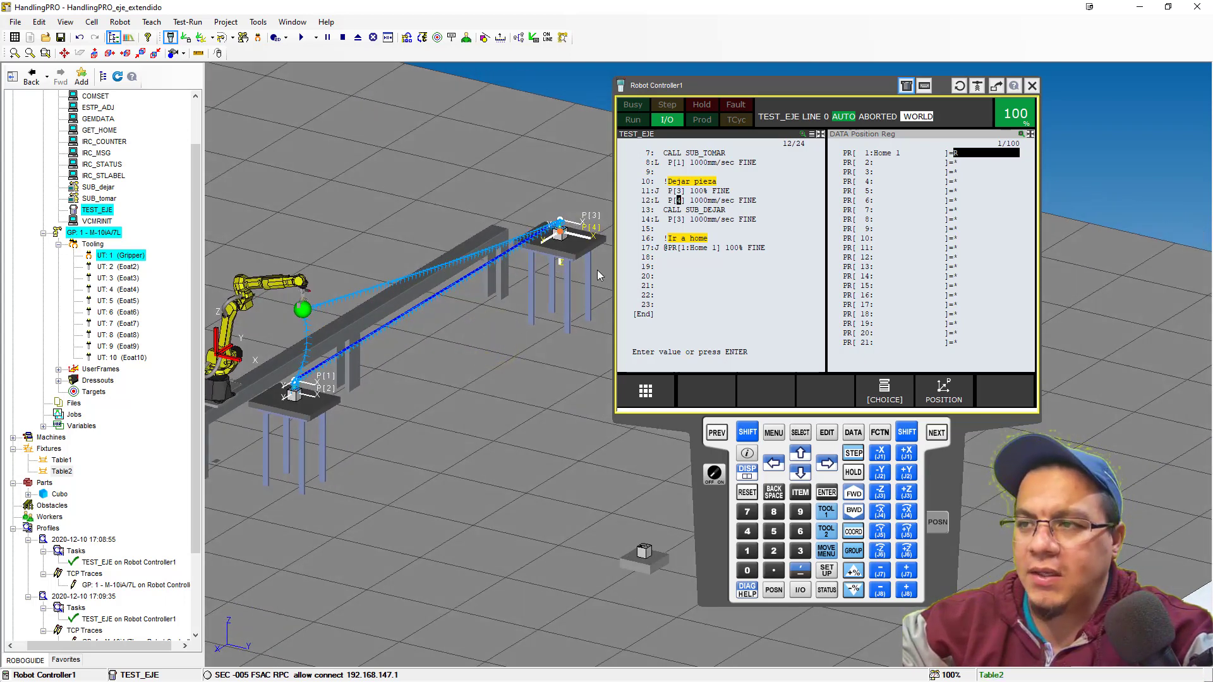
pyautogui.click(1033, 86)
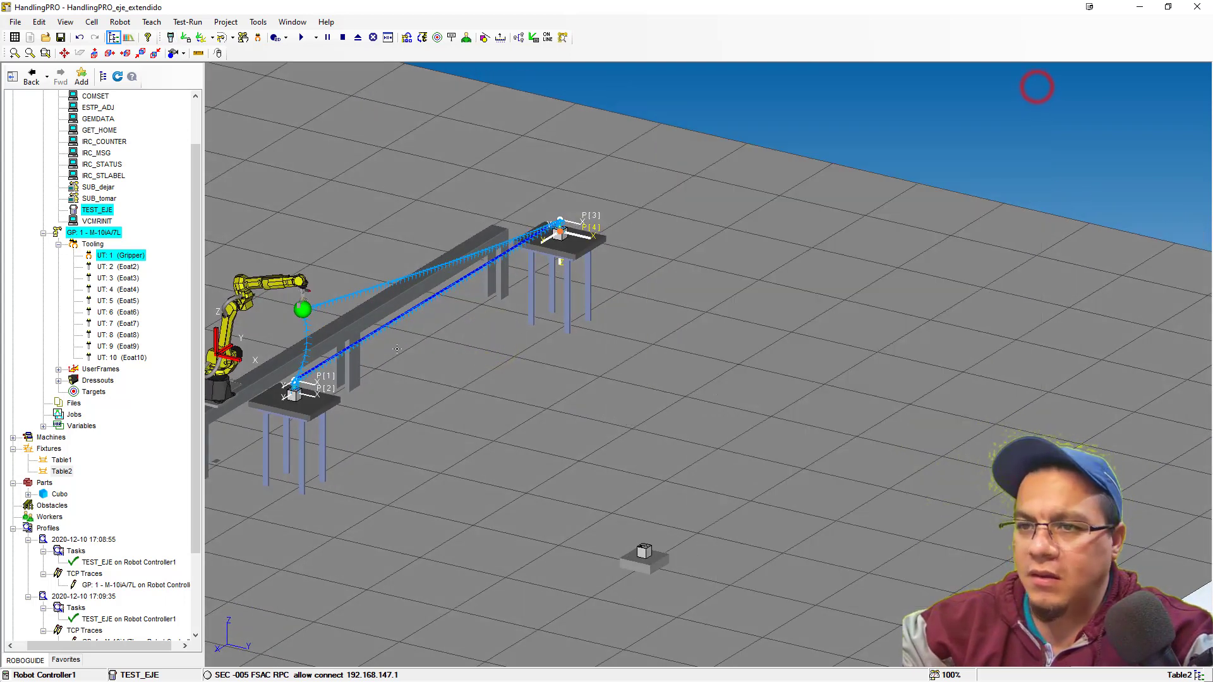
pyautogui.moveTo(408, 389); pyautogui.dragTo(597, 431, button='middle')
pyautogui.scroll(3, 536, 351)
pyautogui.scroll(-3, 597, 431)
pyautogui.click(590, 434)
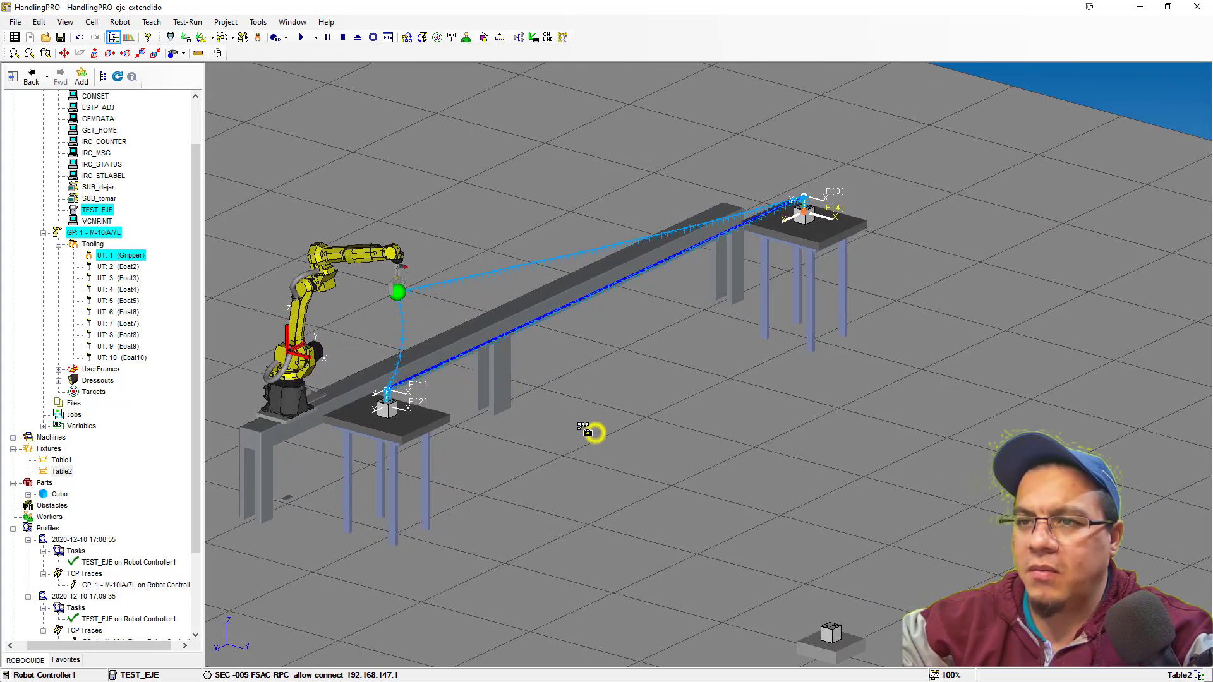
pyautogui.scroll(2, 591, 425)
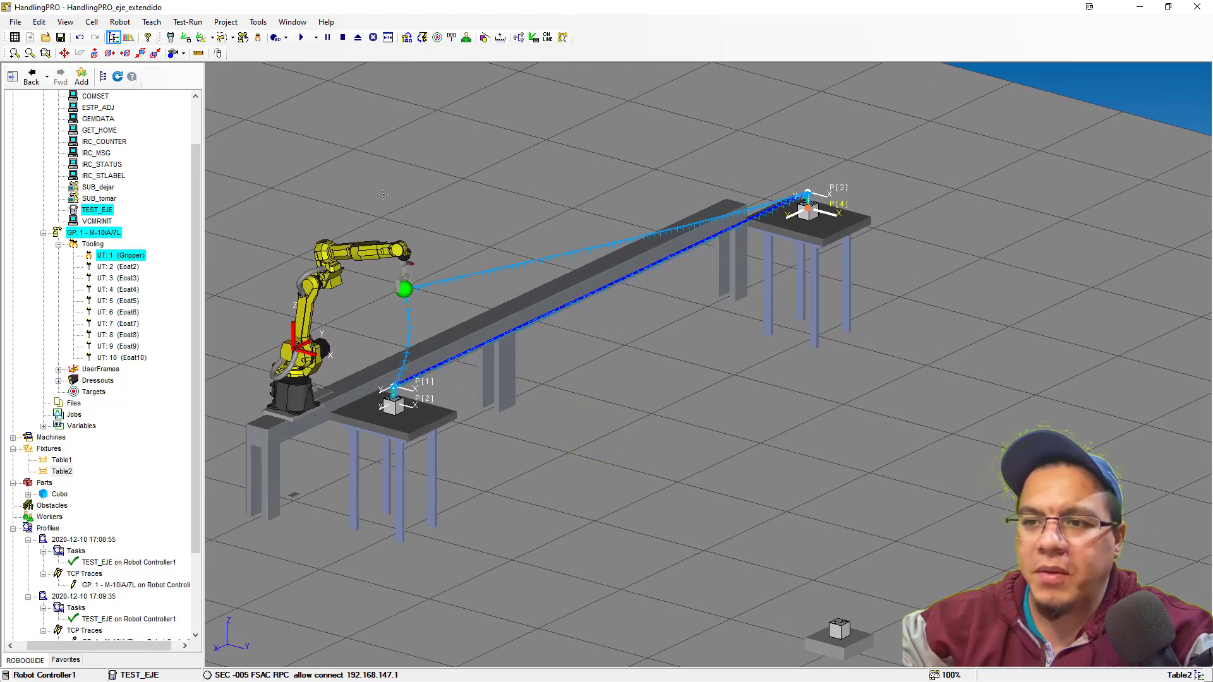
pyautogui.click(302, 37)
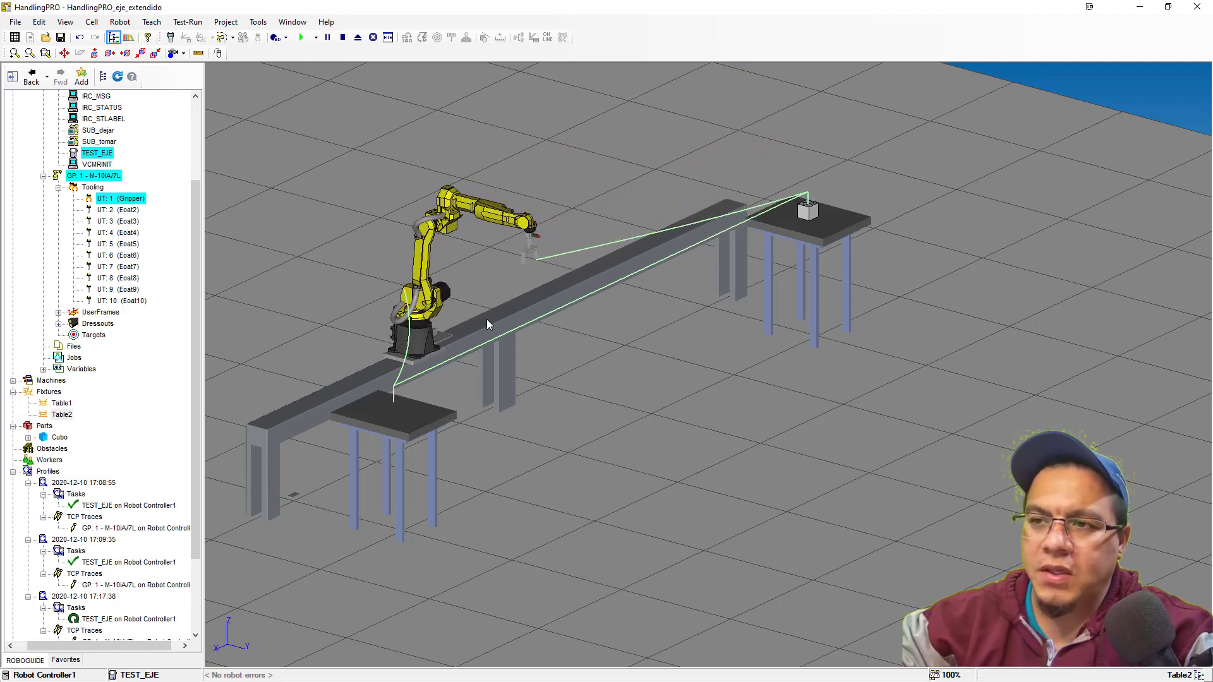
pyautogui.moveTo(489, 324); pyautogui.dragTo(460, 330, button='right')
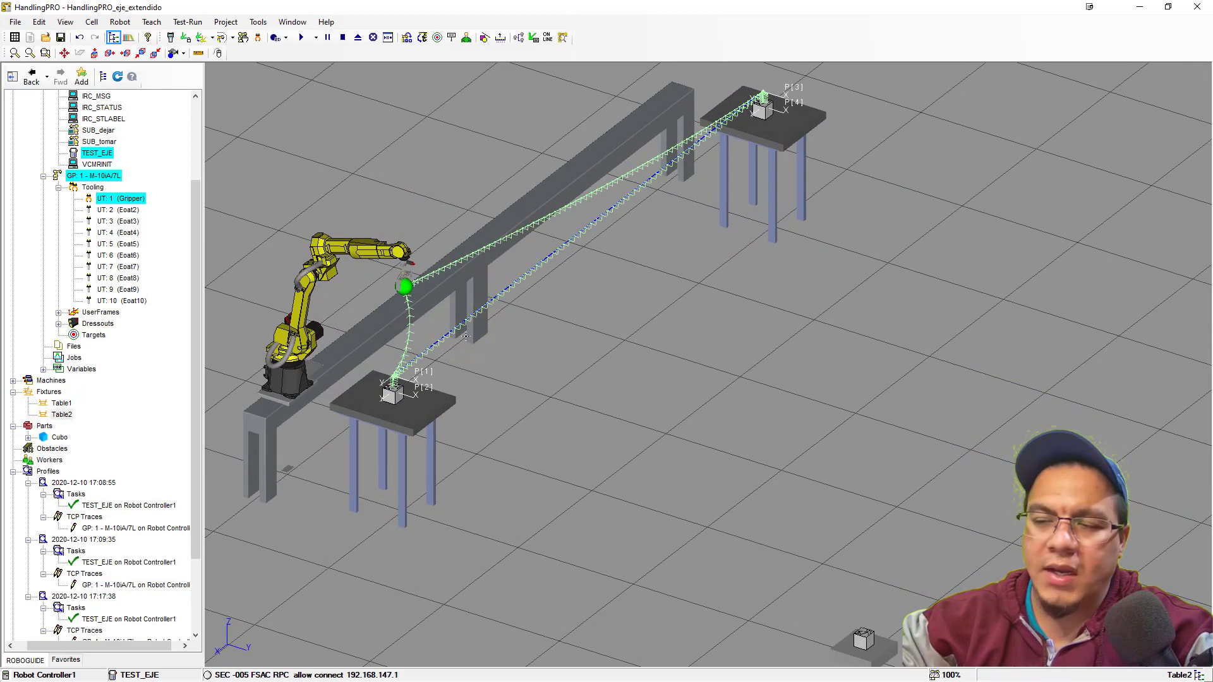
# Run TEST_EJE once more, following the robot closely as it carries the cube from Table1 to Table2.
pyautogui.scroll(-5, 519, 330)
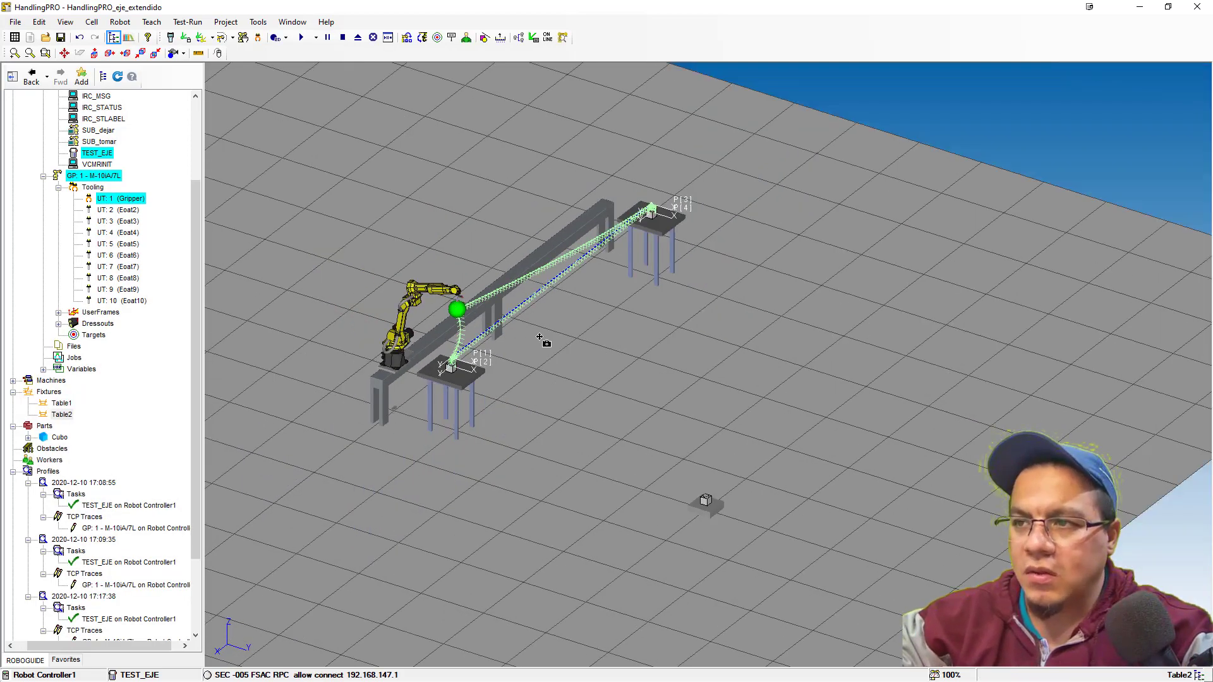
pyautogui.moveTo(491, 385); pyautogui.dragTo(493, 392, button='right')
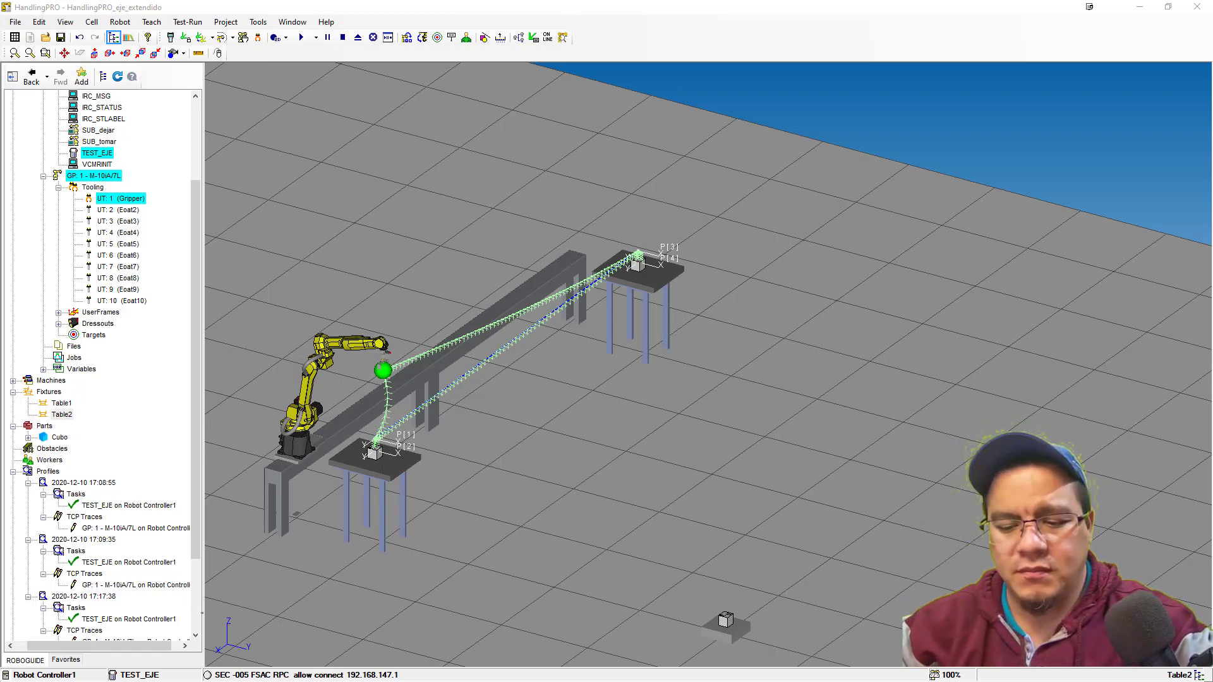
pyautogui.click(301, 37)
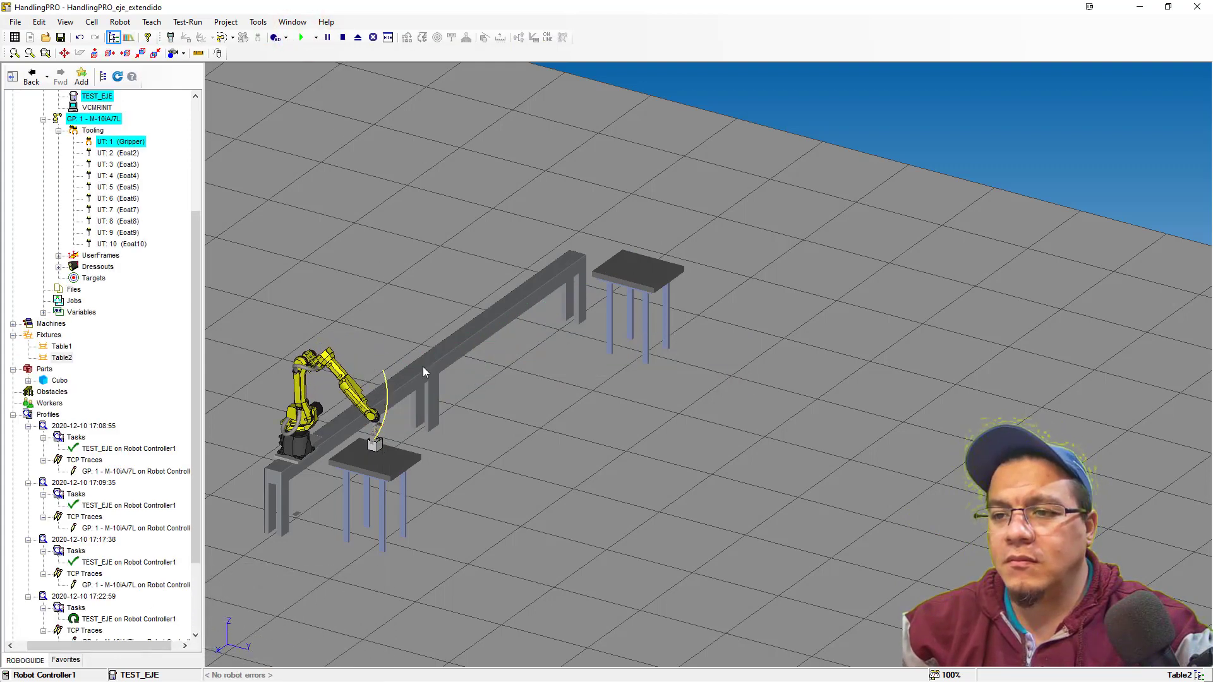
pyautogui.scroll(2, 423, 366)
pyautogui.moveTo(466, 381); pyautogui.dragTo(565, 339, button='middle')
pyautogui.scroll(2, 564, 338)
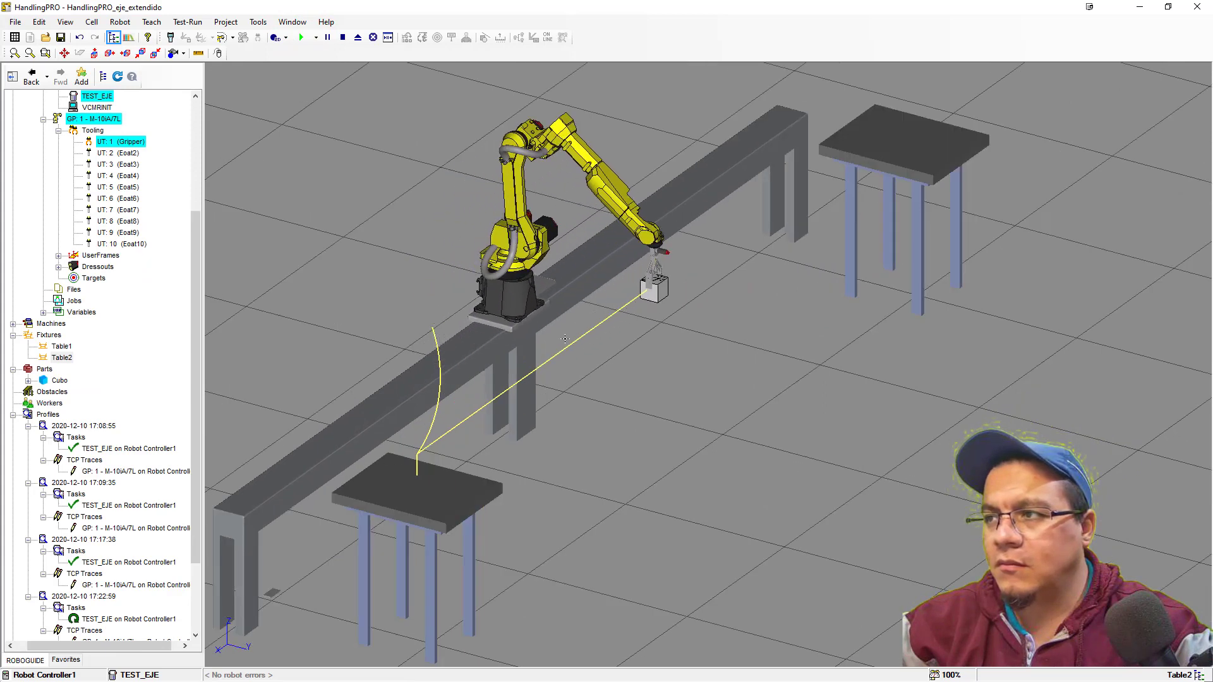
pyautogui.scroll(-2, 687, 319)
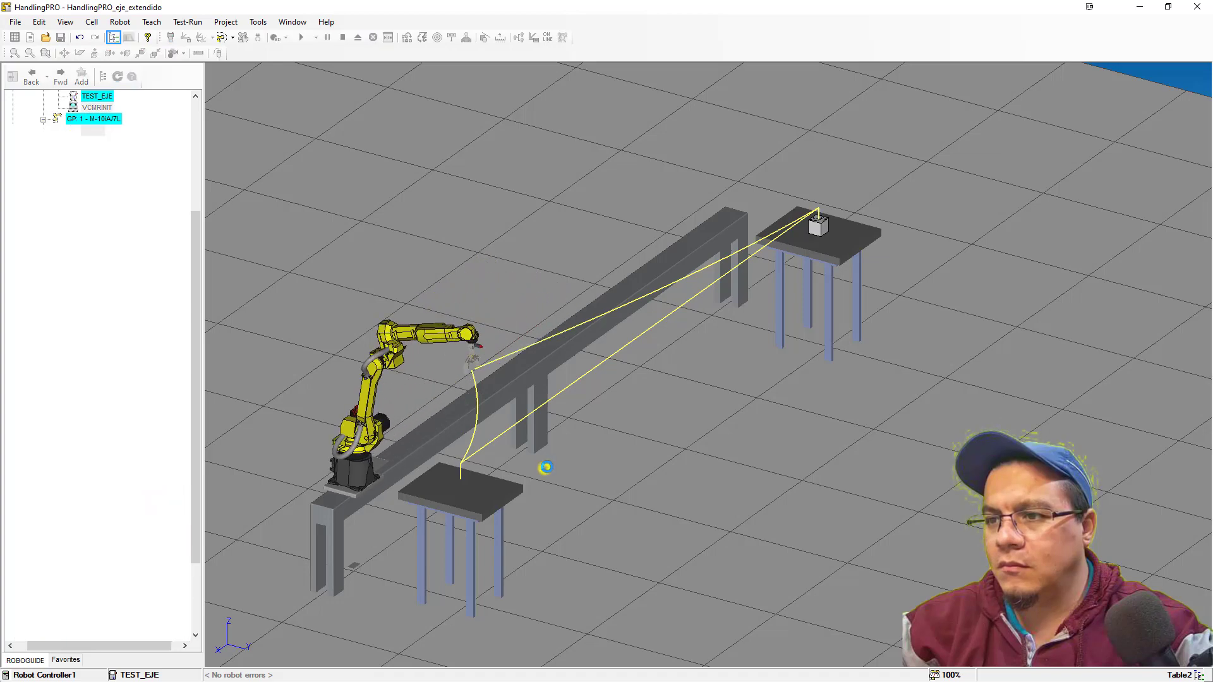
# Run the TEST_EJE simulation from a low side view, following the robot closely from Table1 to Table2.
pyautogui.moveTo(578, 438); pyautogui.dragTo(623, 406, button='right')
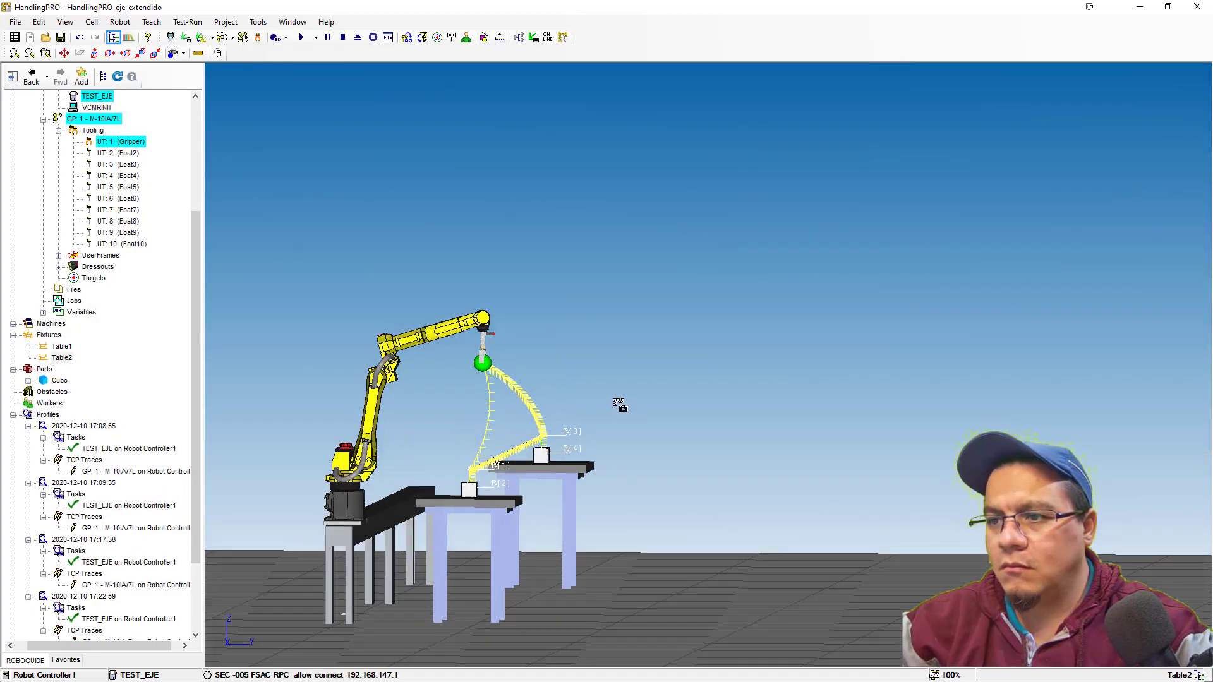
pyautogui.click(301, 38)
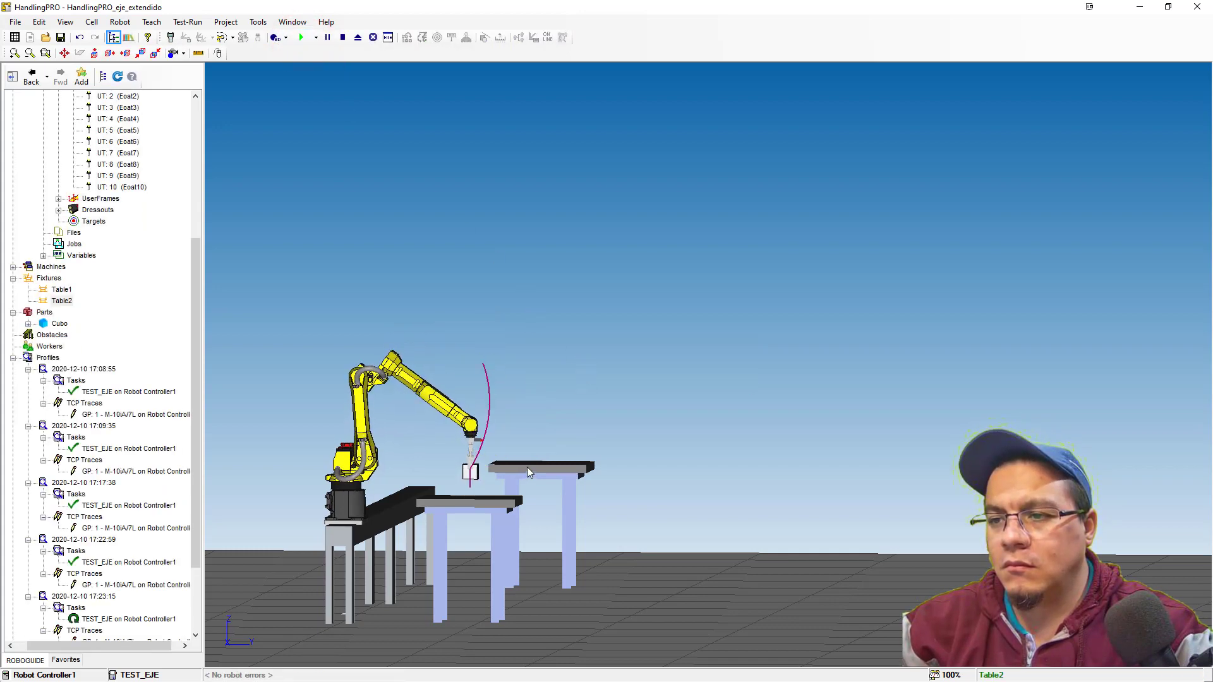
pyautogui.scroll(3, 527, 468)
pyautogui.moveTo(528, 461); pyautogui.dragTo(626, 420, button='right')
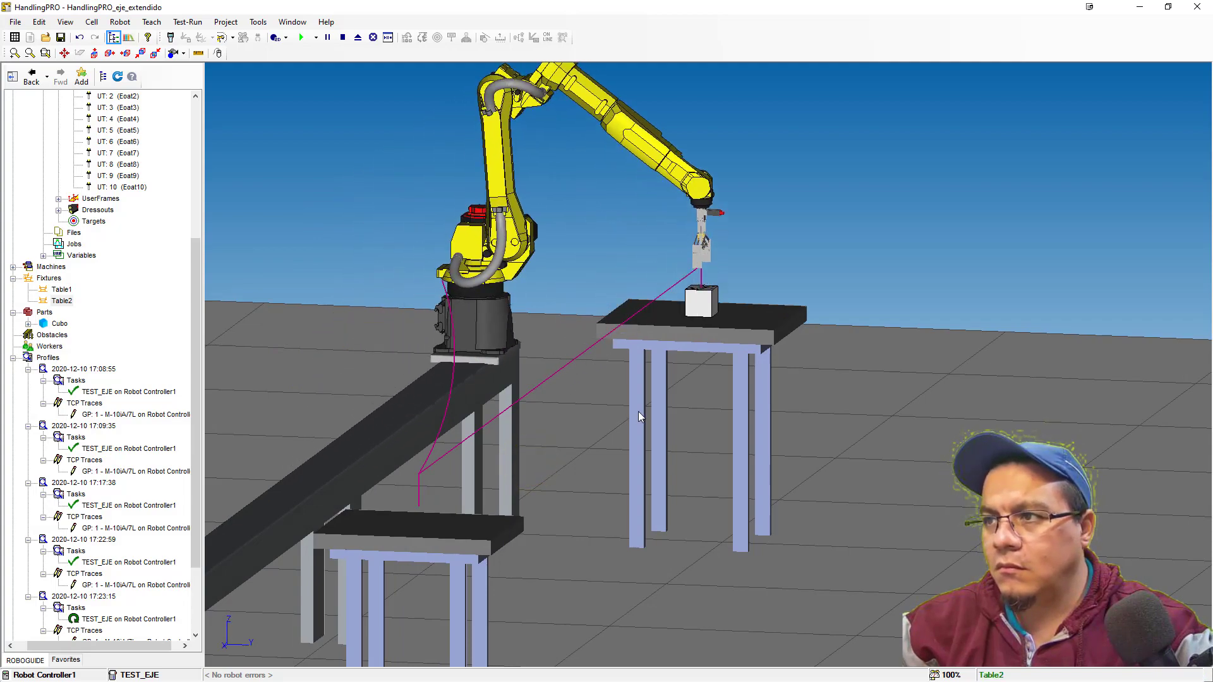
pyautogui.scroll(-2, 570, 394)
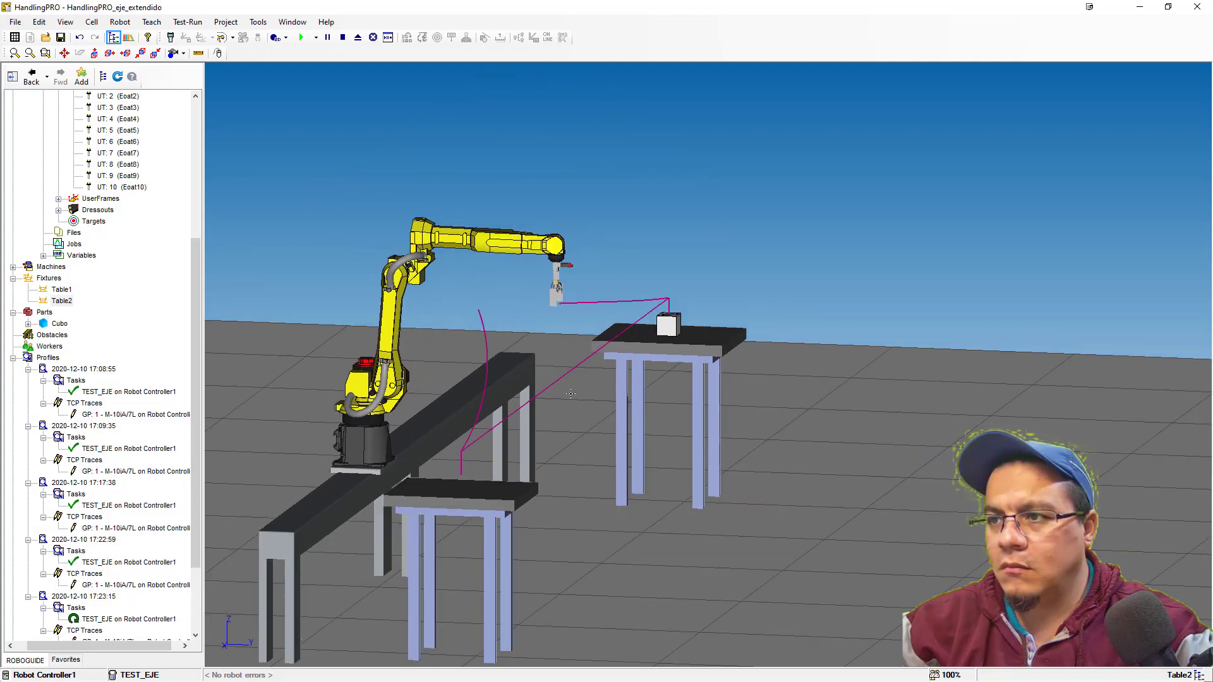
# Run TEST_EJE again from an overhead view that shows the entire rail and both tables.
pyautogui.scroll(-2, 570, 393)
pyautogui.moveTo(560, 400); pyautogui.dragTo(578, 475, button='right')
pyautogui.moveTo(590, 297); pyautogui.dragTo(588, 338, button='right')
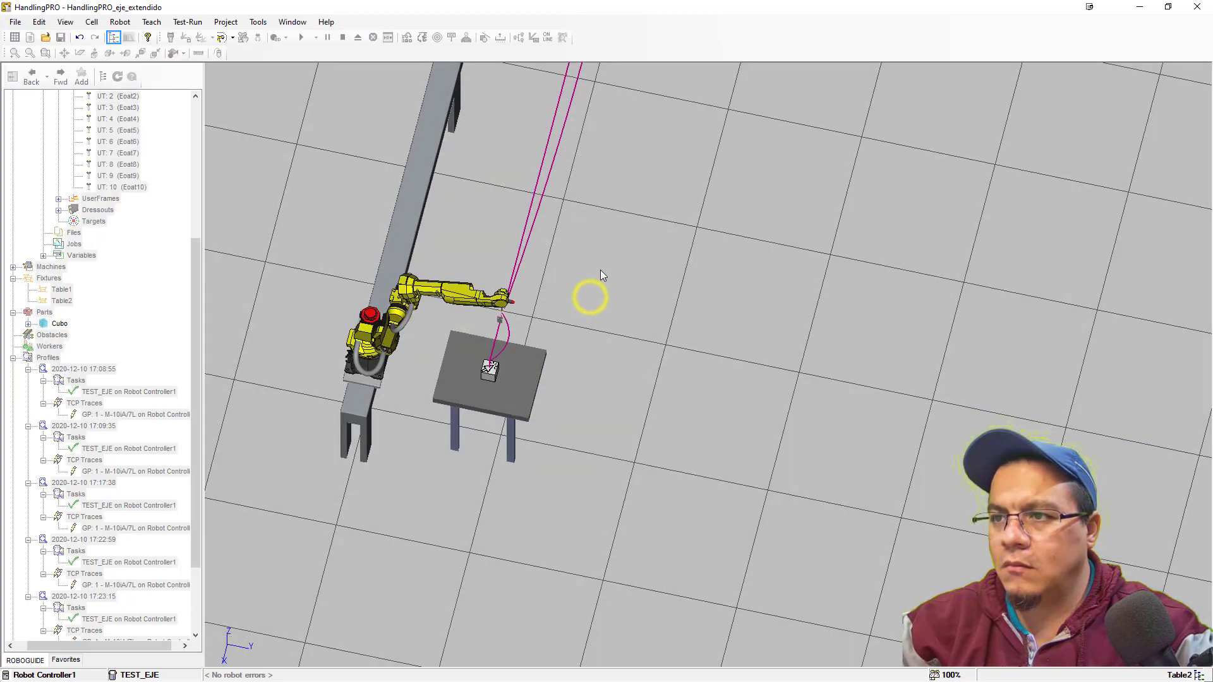
pyautogui.moveTo(600, 287); pyautogui.dragTo(579, 382, button='middle')
pyautogui.scroll(-2, 580, 382)
pyautogui.scroll(-2, 620, 289)
pyautogui.moveTo(611, 310); pyautogui.dragTo(591, 368, button='middle')
pyautogui.click(301, 38)
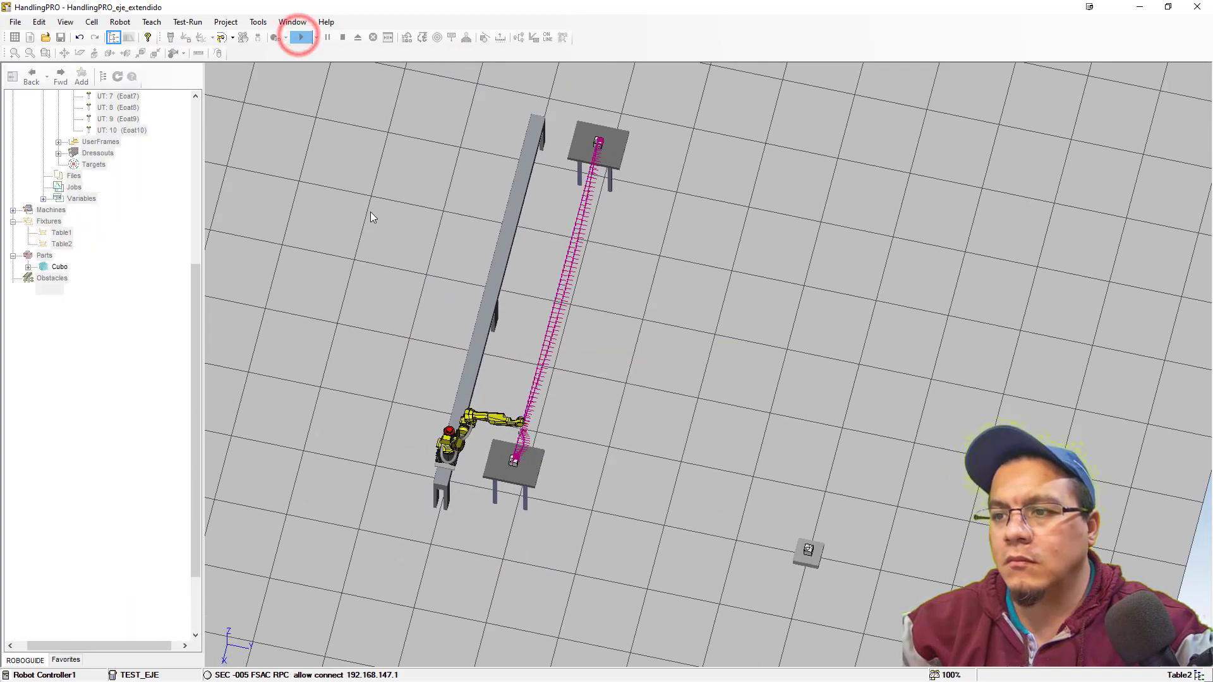